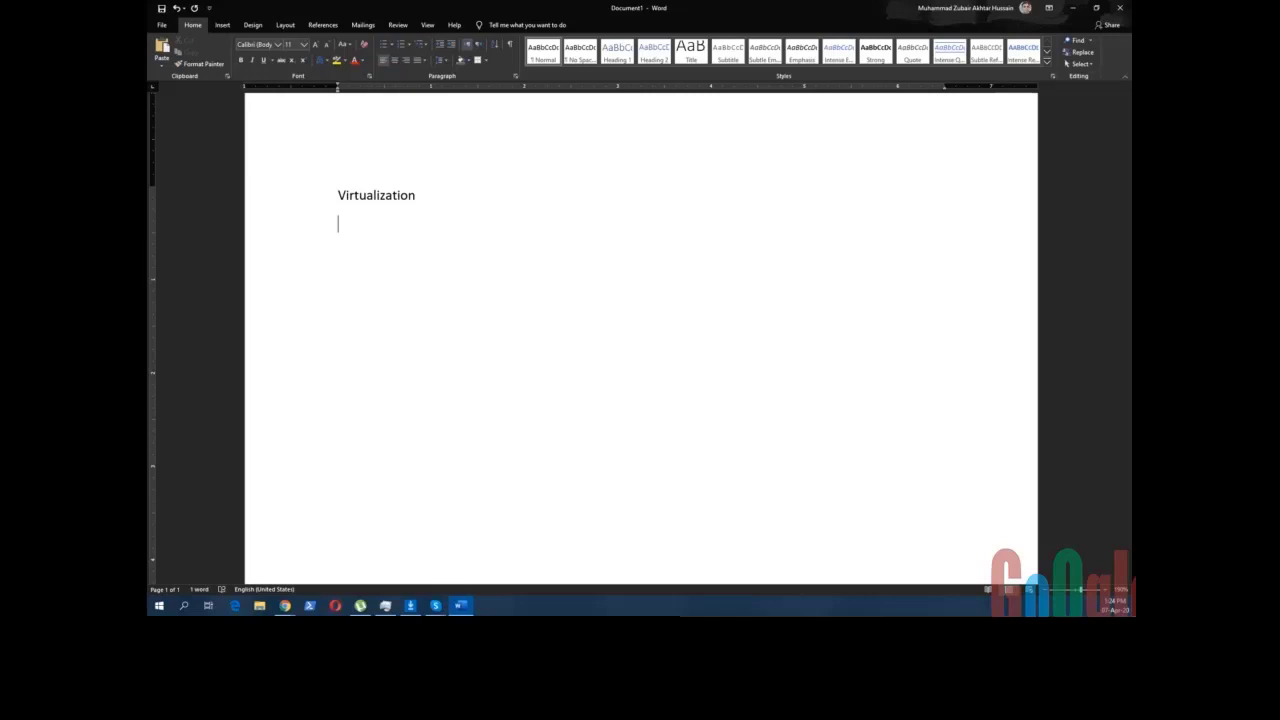
- Add the lines 'Microsoft, VMWare, Oracle' and 'Hyper-V' under Virtualization, leaving a fresh line below
type("Microsoft, V")
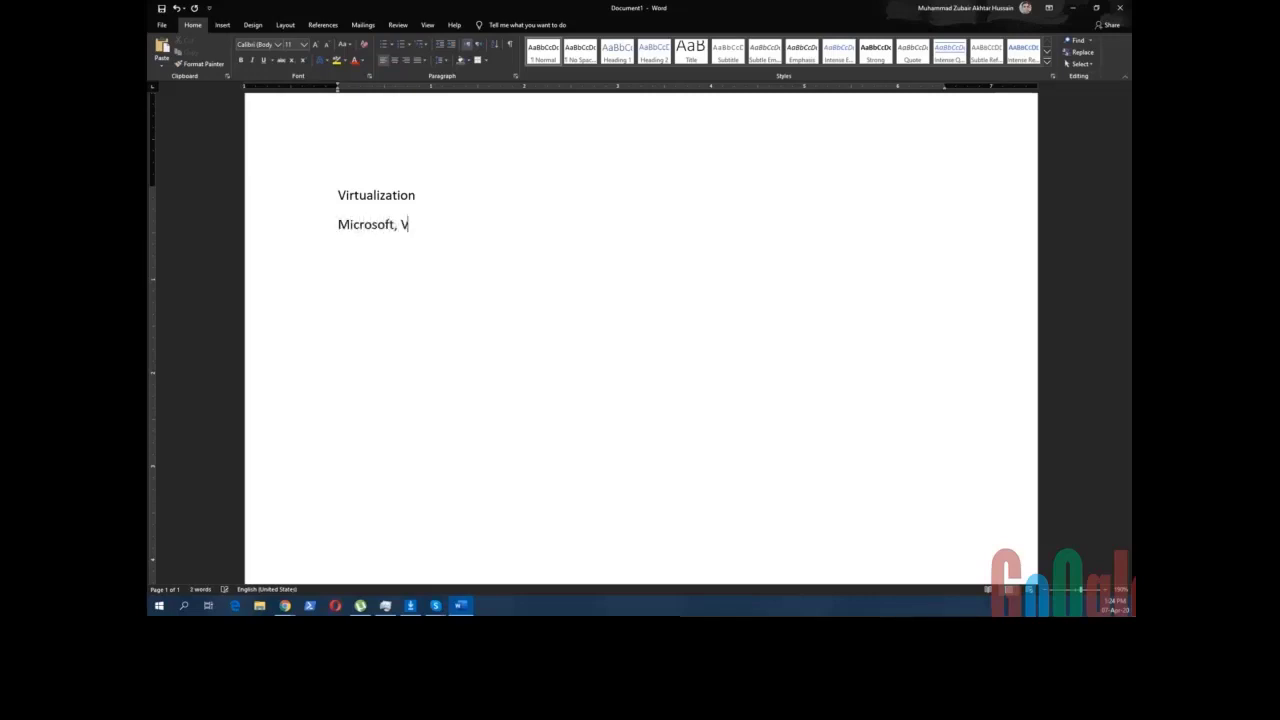
type("MWa")
key("BackSpace")
type("Ware, Oracle")
key("Return")
type("Hyper")
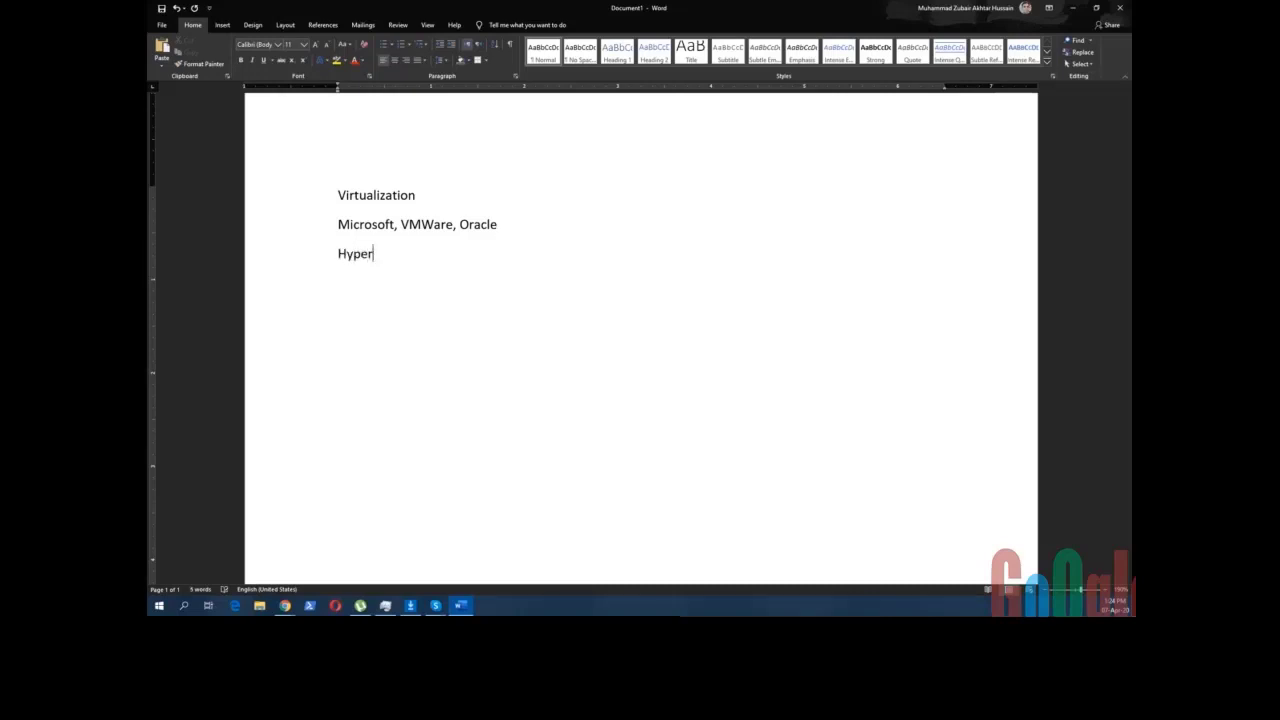
type("-V")
key("Return")
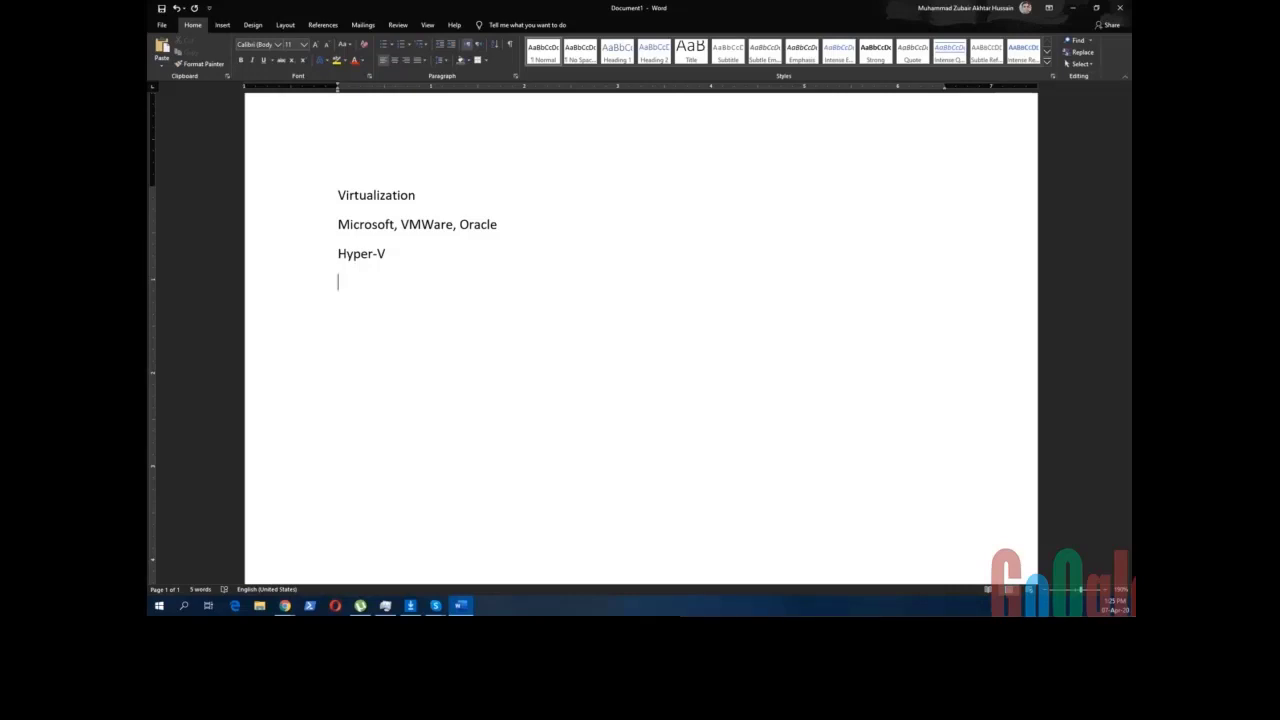
- Type the requirements line '64-bit HW, BIOS Enable, CPU Support', correcting 'Feature' to 'Support'
type("64-bit HW,")
type("BIOS En")
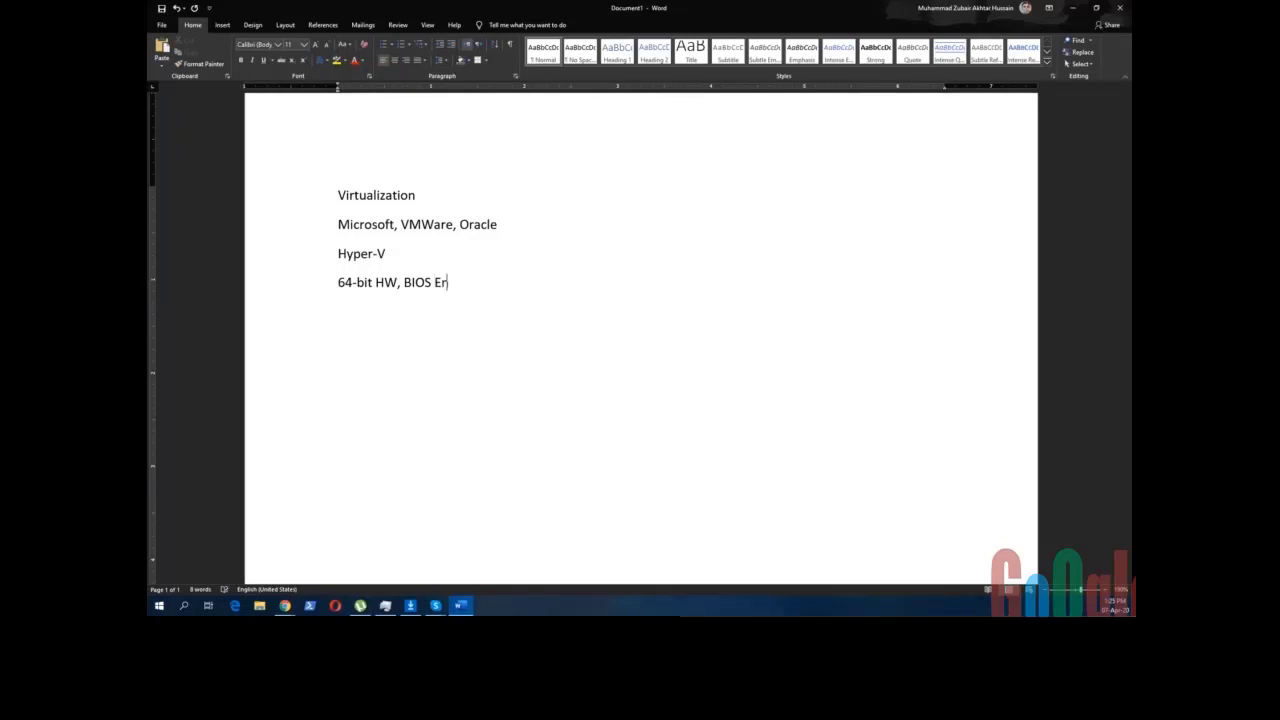
type("able,")
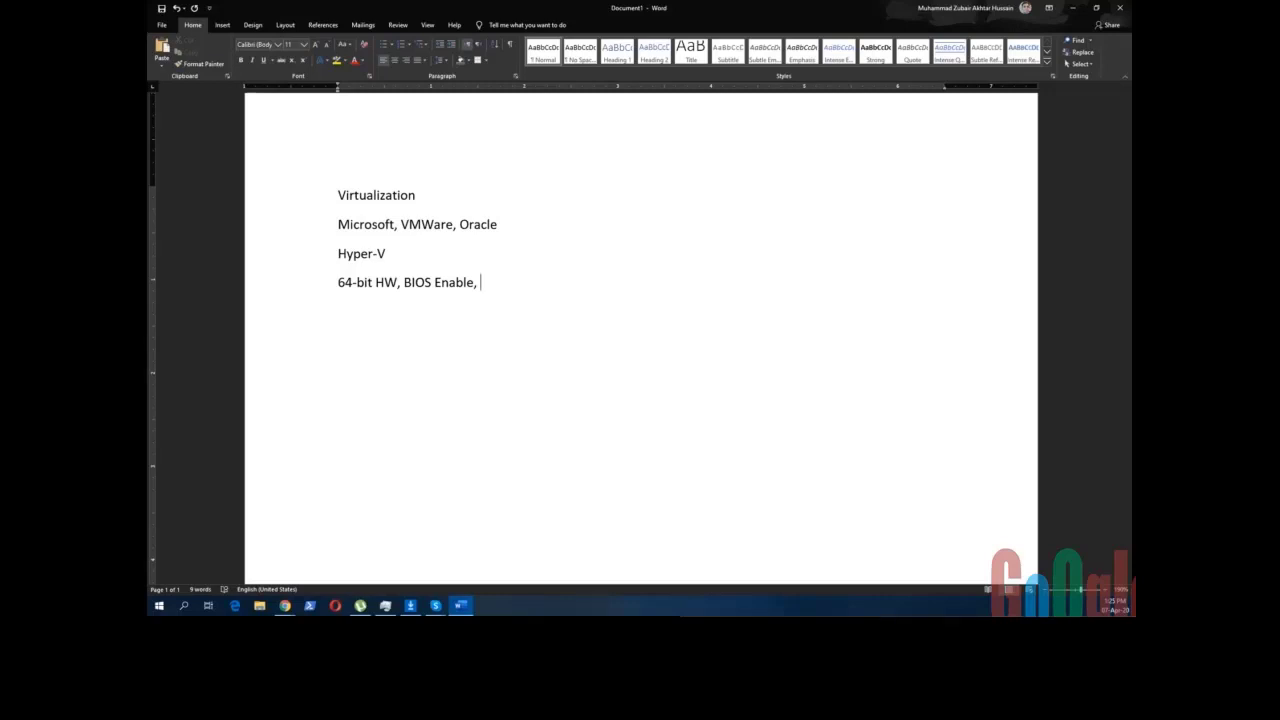
type("CPU F")
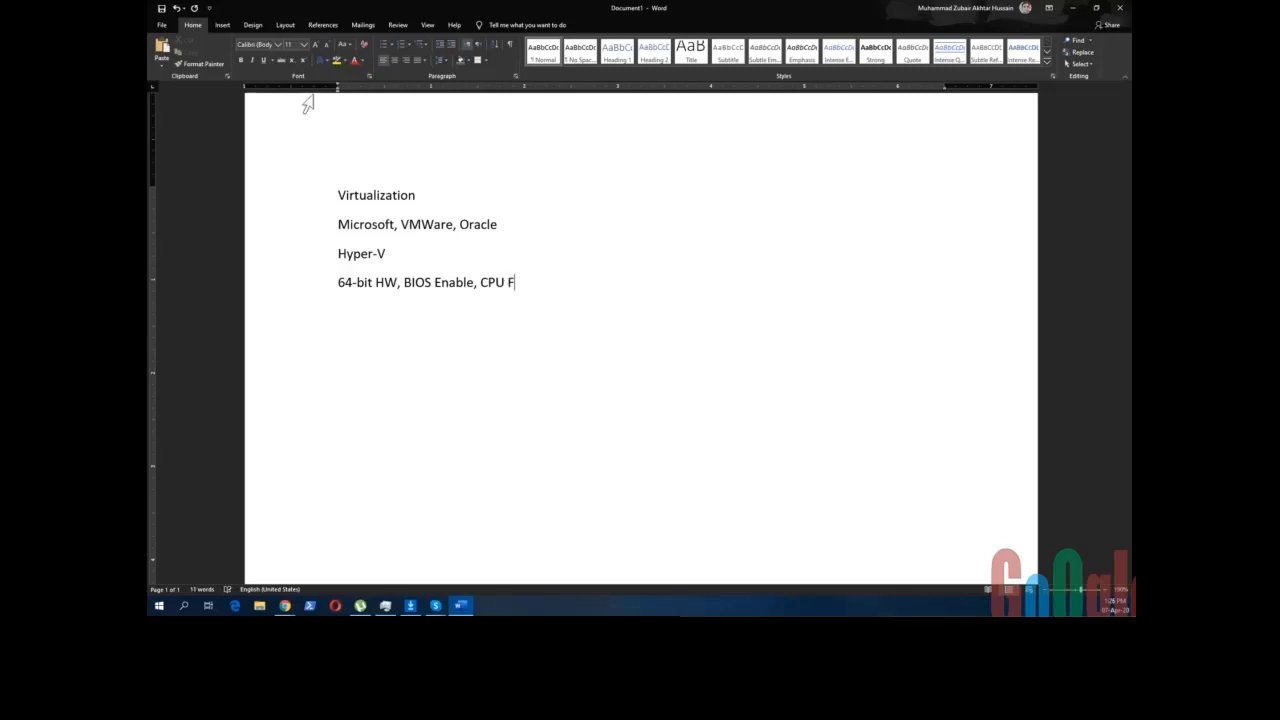
type("eature")
key("ctrl+shift+Left")
type("Suppo")
type("rt")
- Add the line 'Windows Server, Windows 10 >>> Role' below the requirements
key("Return")
type("Windows ")
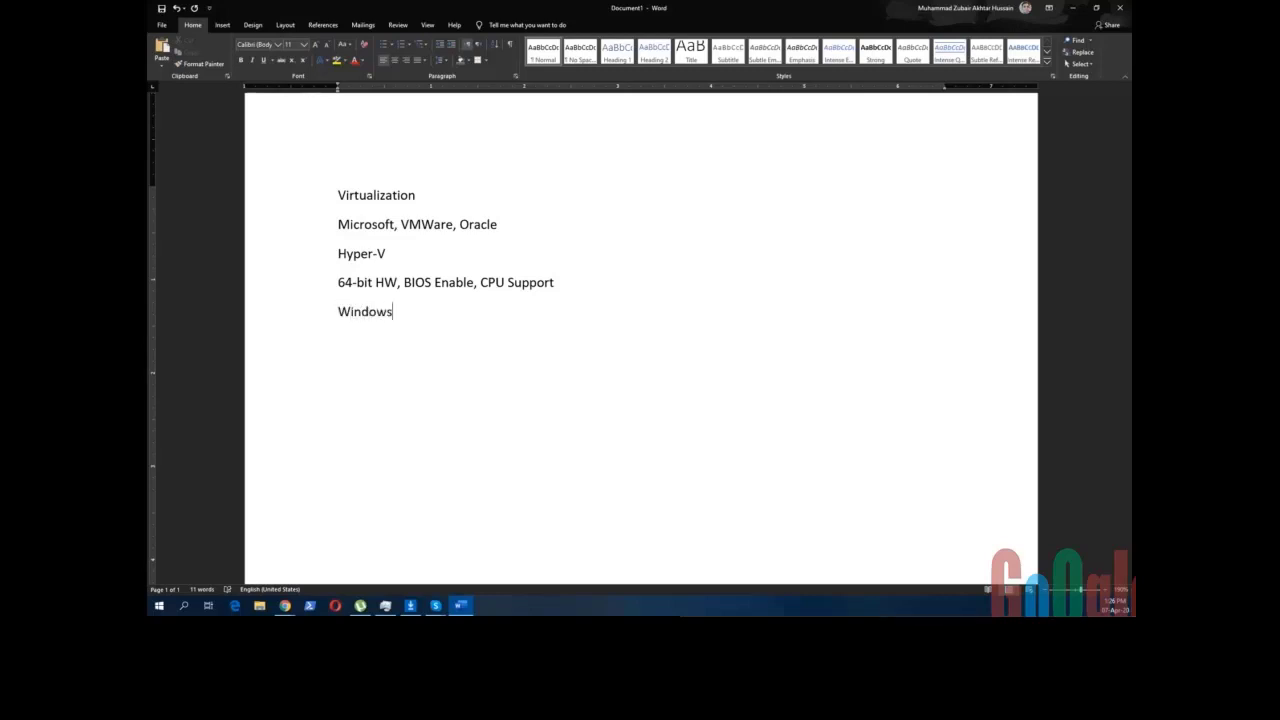
type("Server, Windows ")
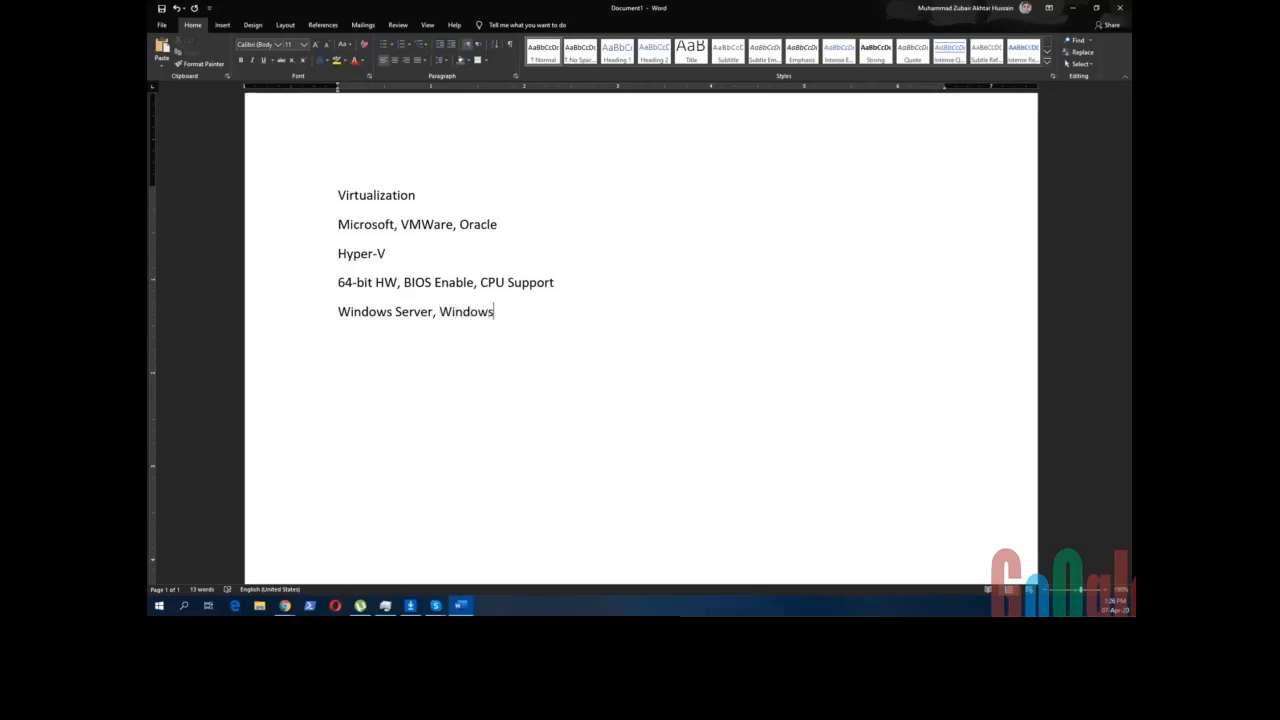
type("10 >>> Role")
left_click(159, 607)
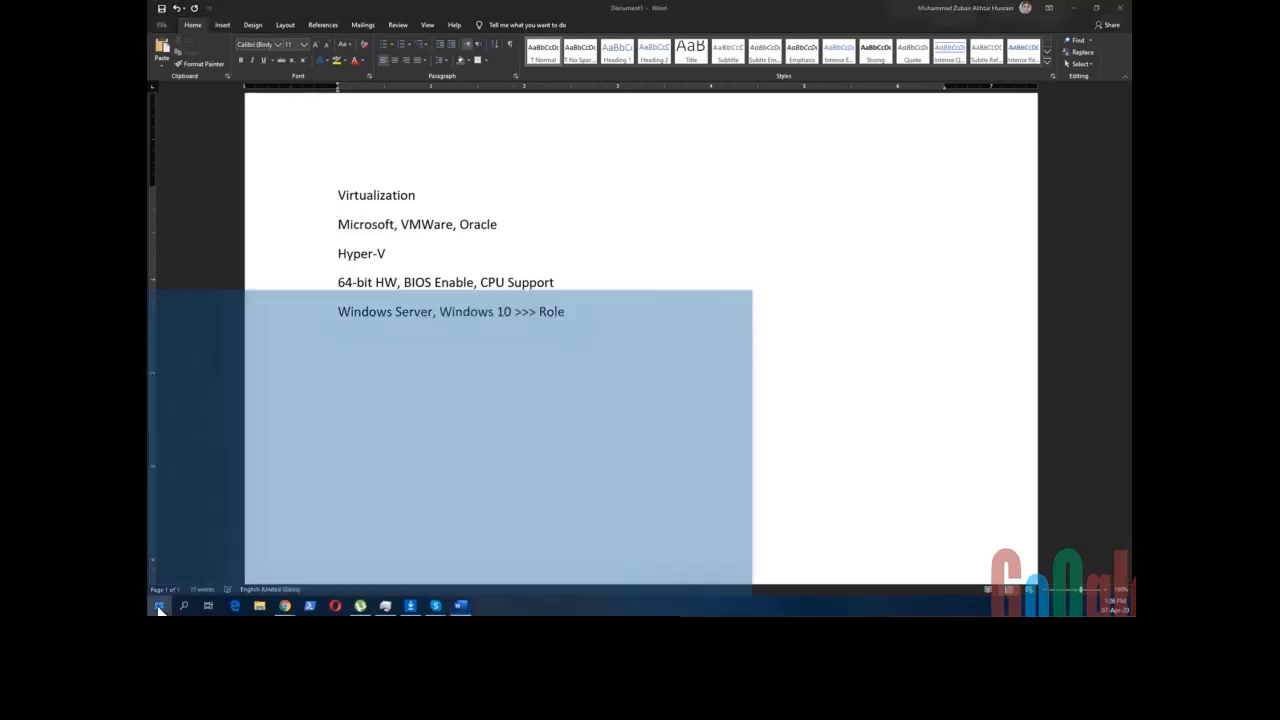
- Open Control Panel's Programs and Features, view Hyper-V under Windows Features, and cancel without changes
type("control")
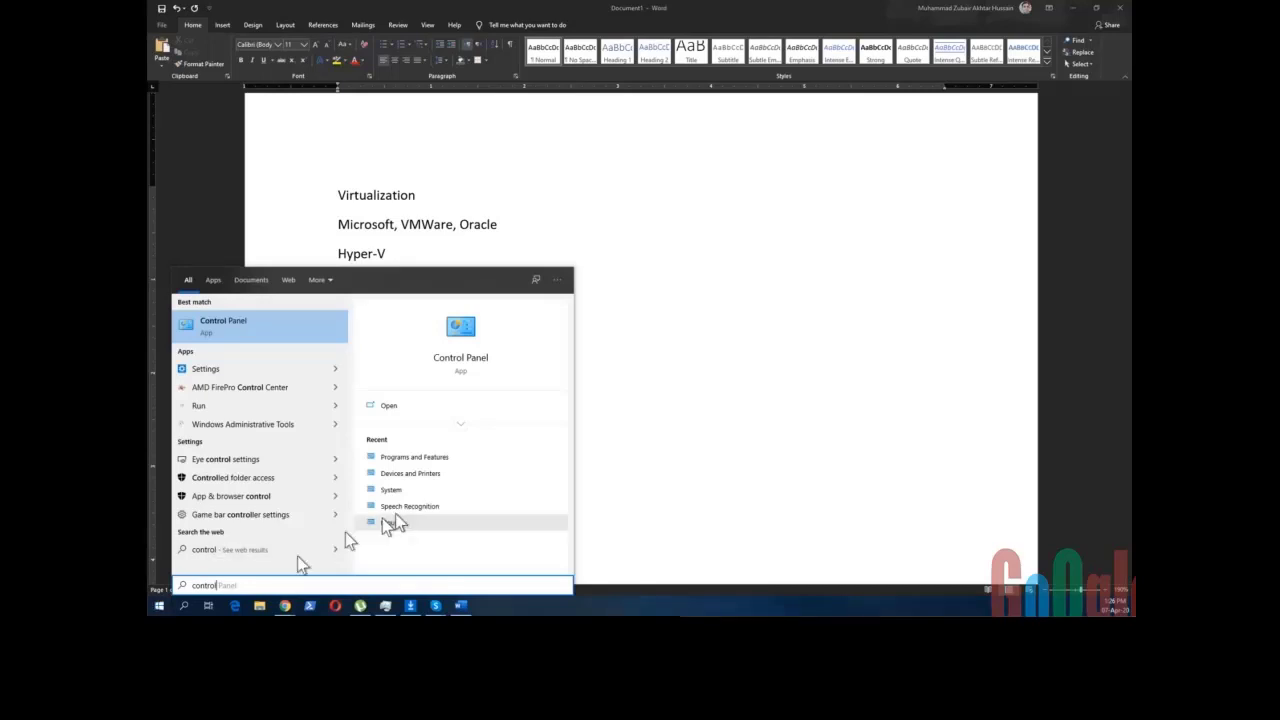
left_click(477, 361)
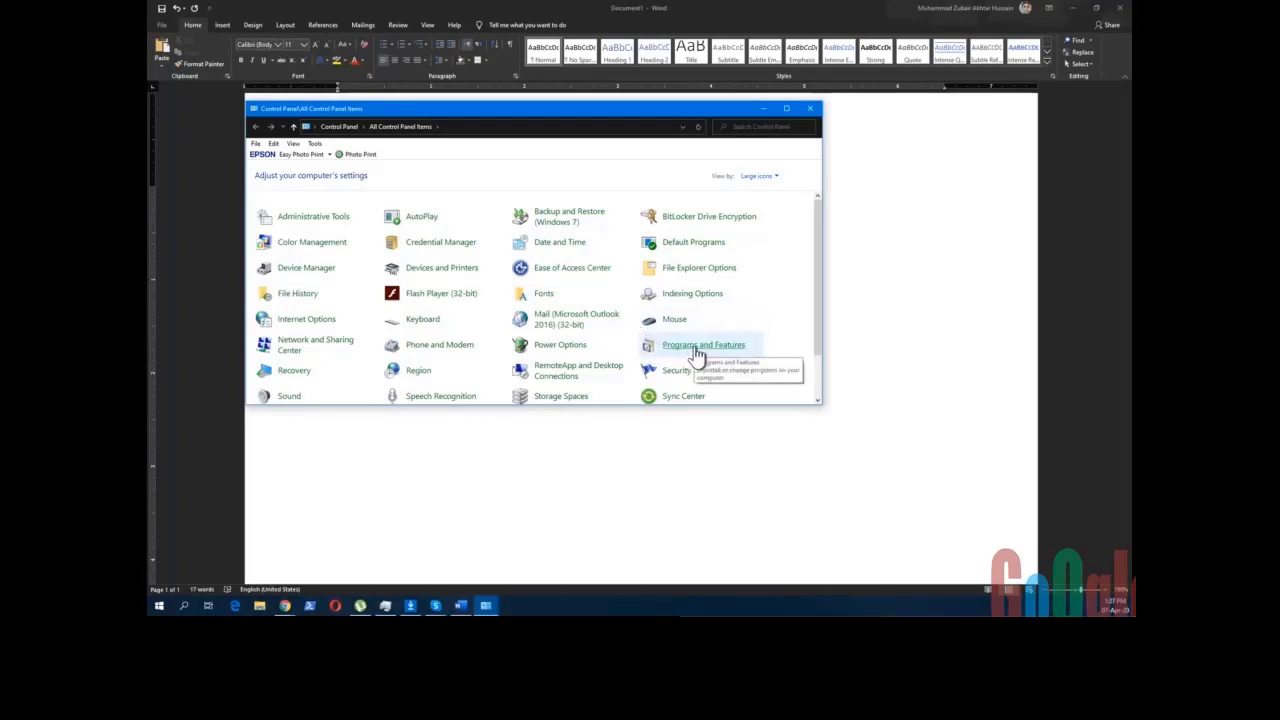
left_click(697, 348)
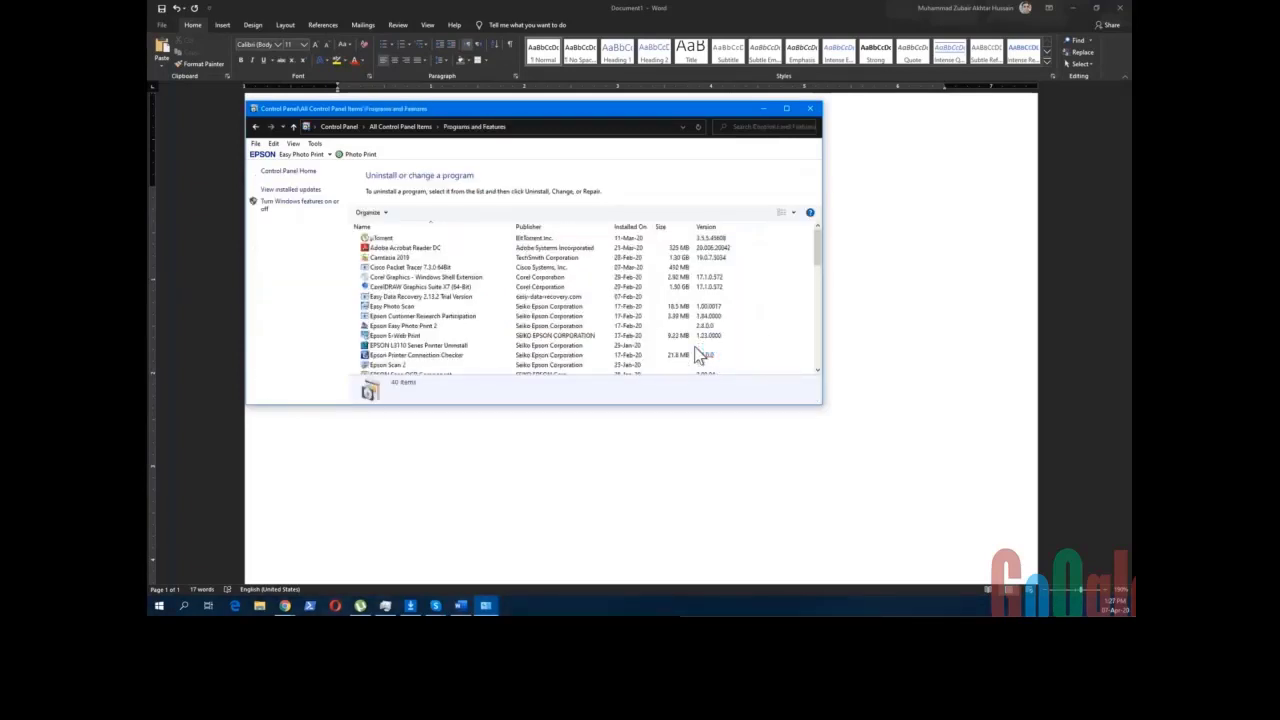
left_click(299, 203)
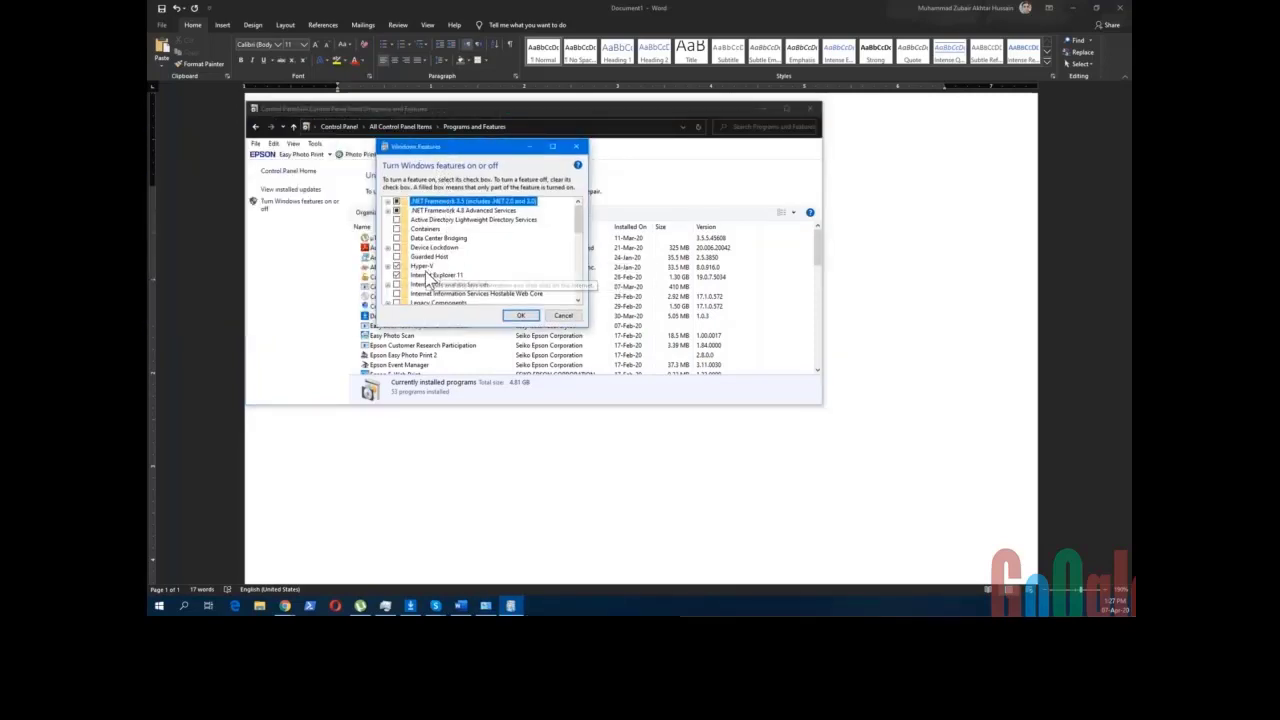
left_click(421, 266)
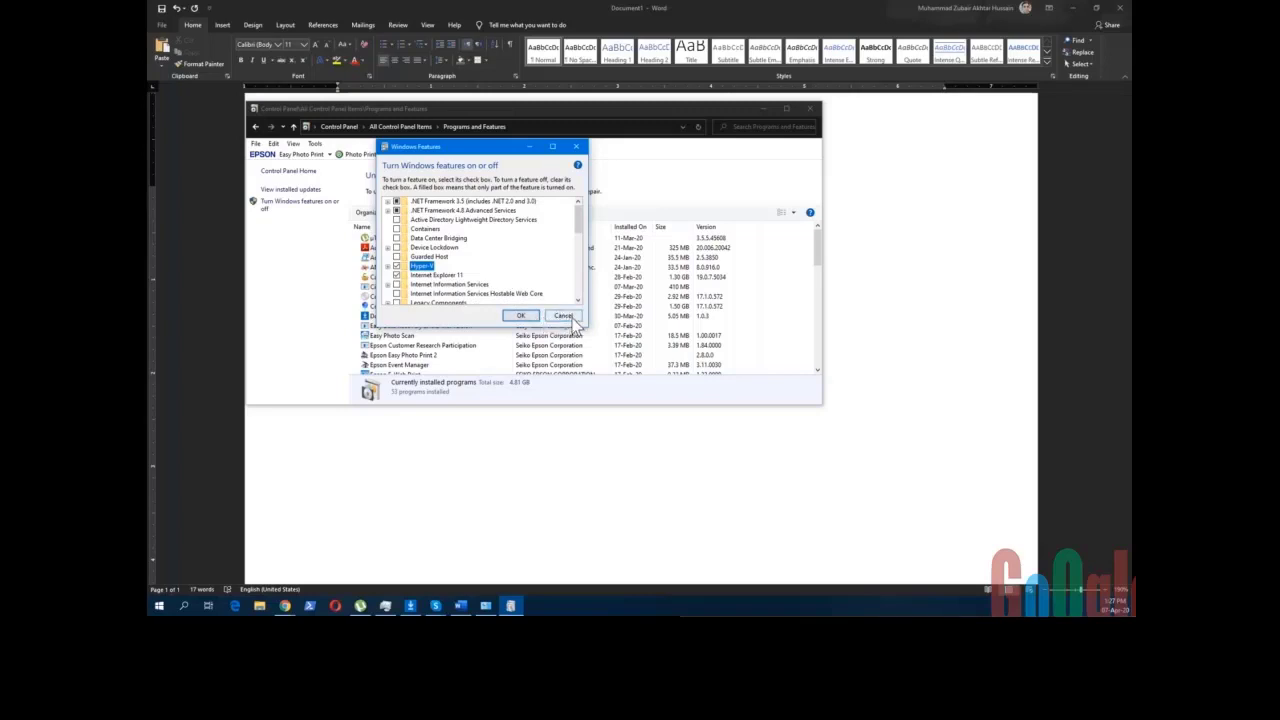
left_click(572, 318)
left_click(159, 606)
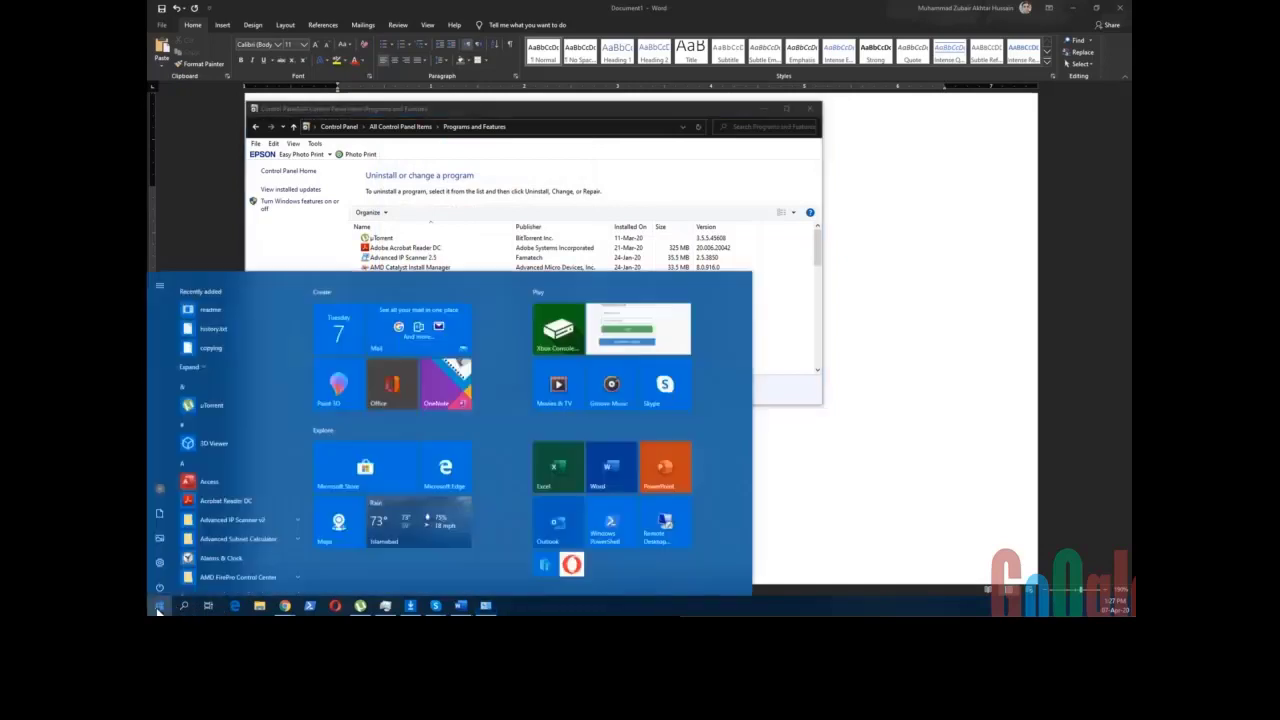
- Launch Hyper-V Manager from a Start search for 'hyper'
left_click(540, 550)
key("super")
type("hyper")
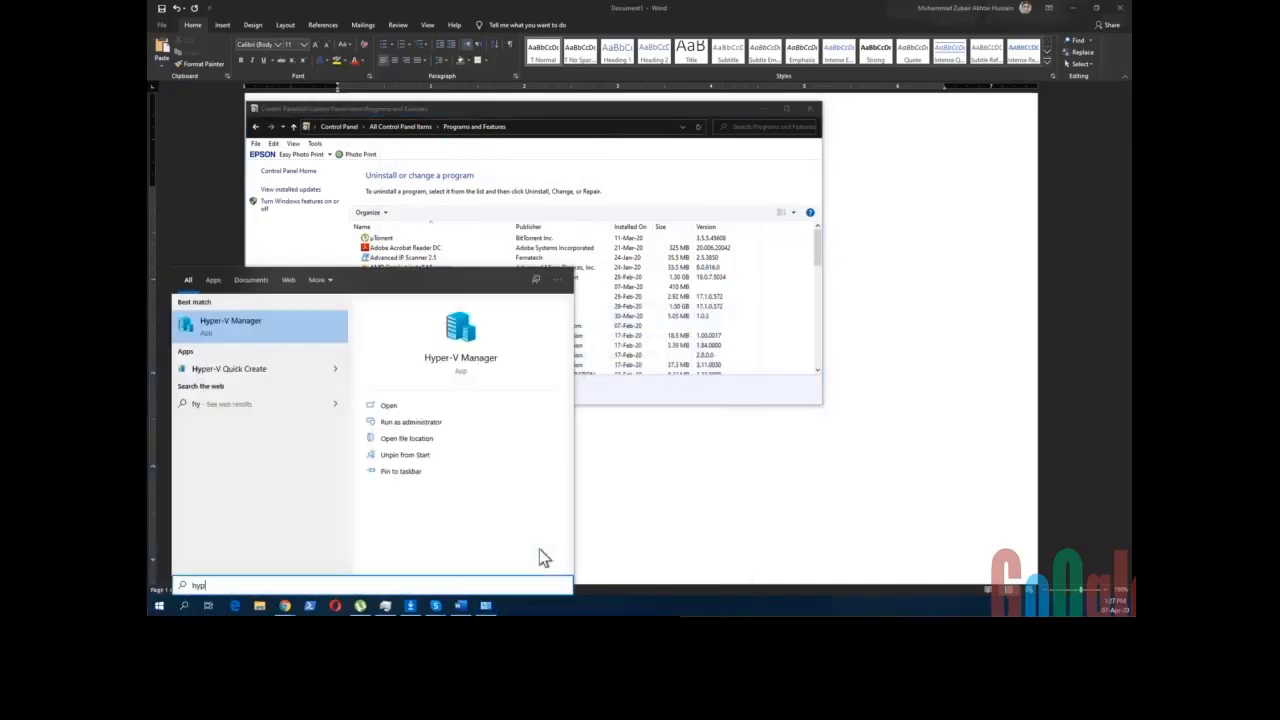
left_click(478, 364)
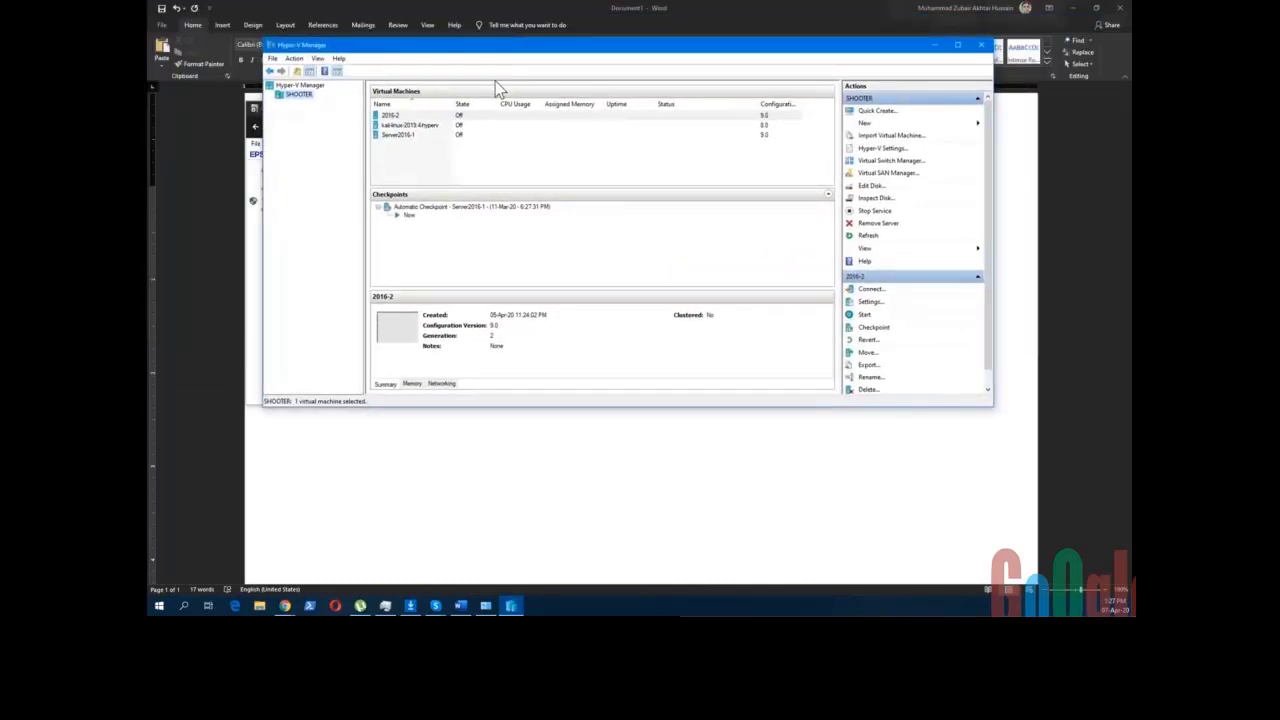
- Inspect the 2016-2, kali-linux-2019.4-hyperv and Server2016-1 VMs, then minimize Hyper-V Manager
left_click(410, 160)
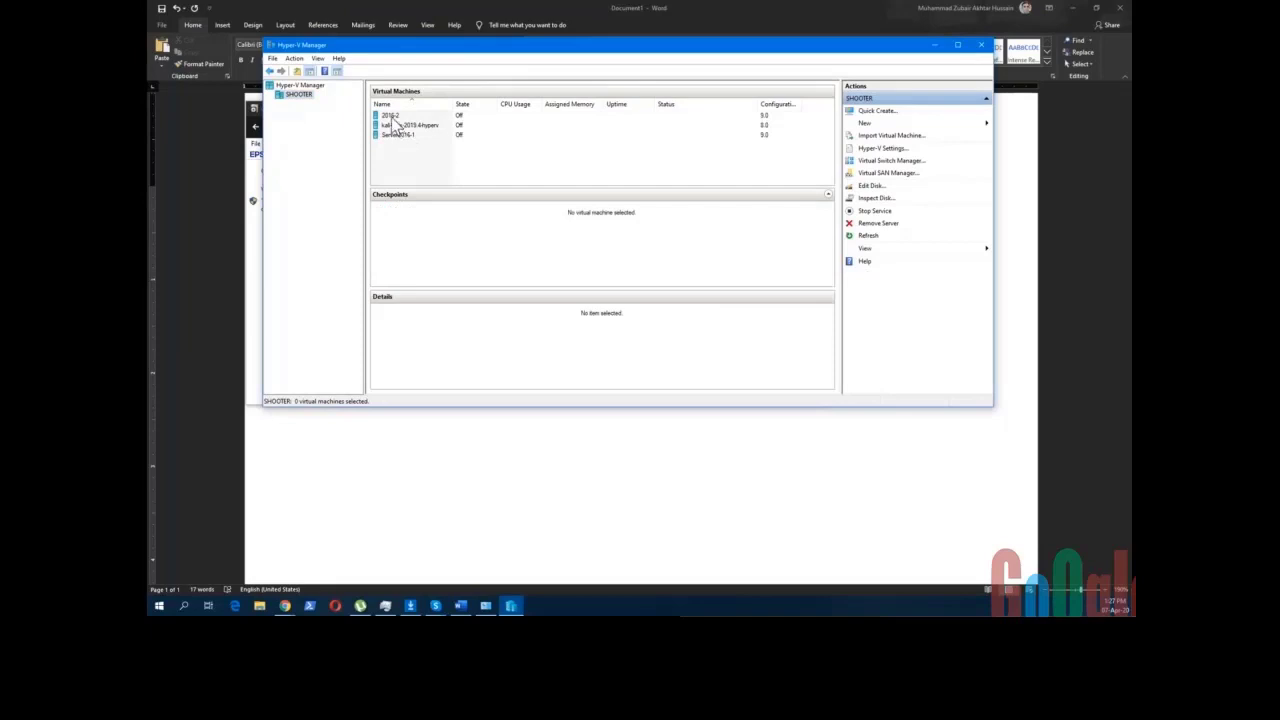
left_click(394, 123)
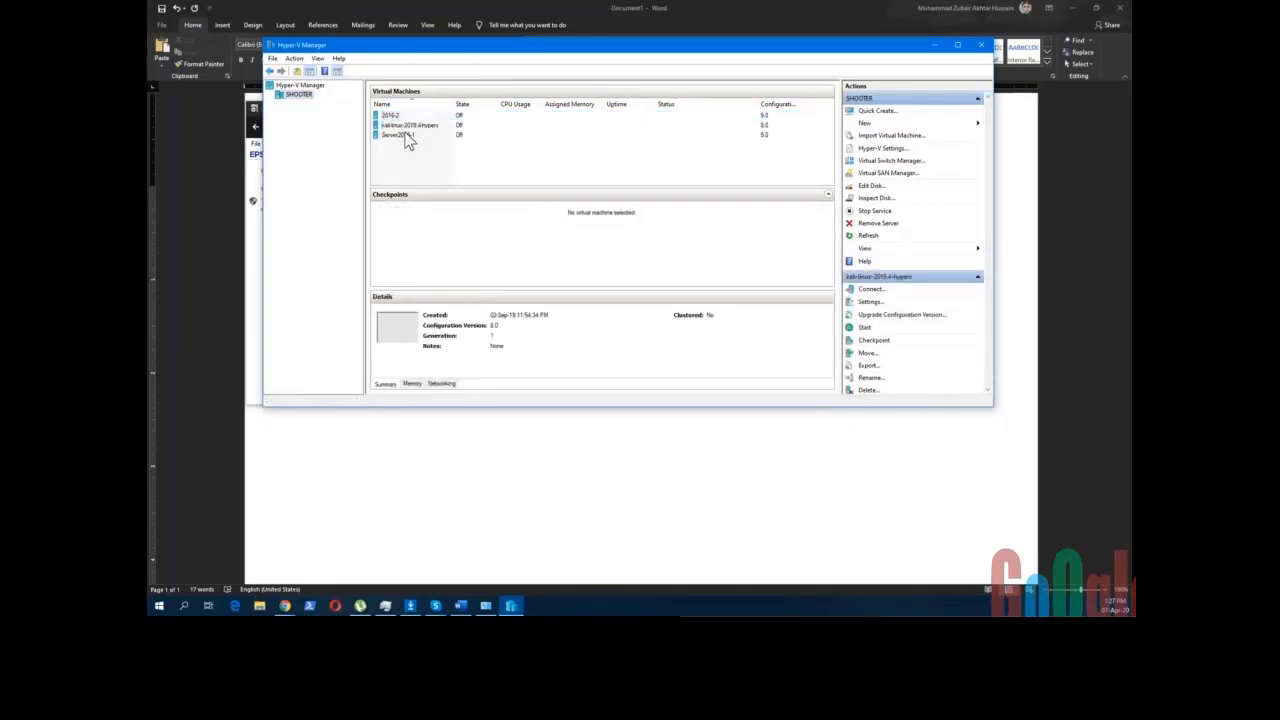
left_click(408, 141)
left_click(402, 128)
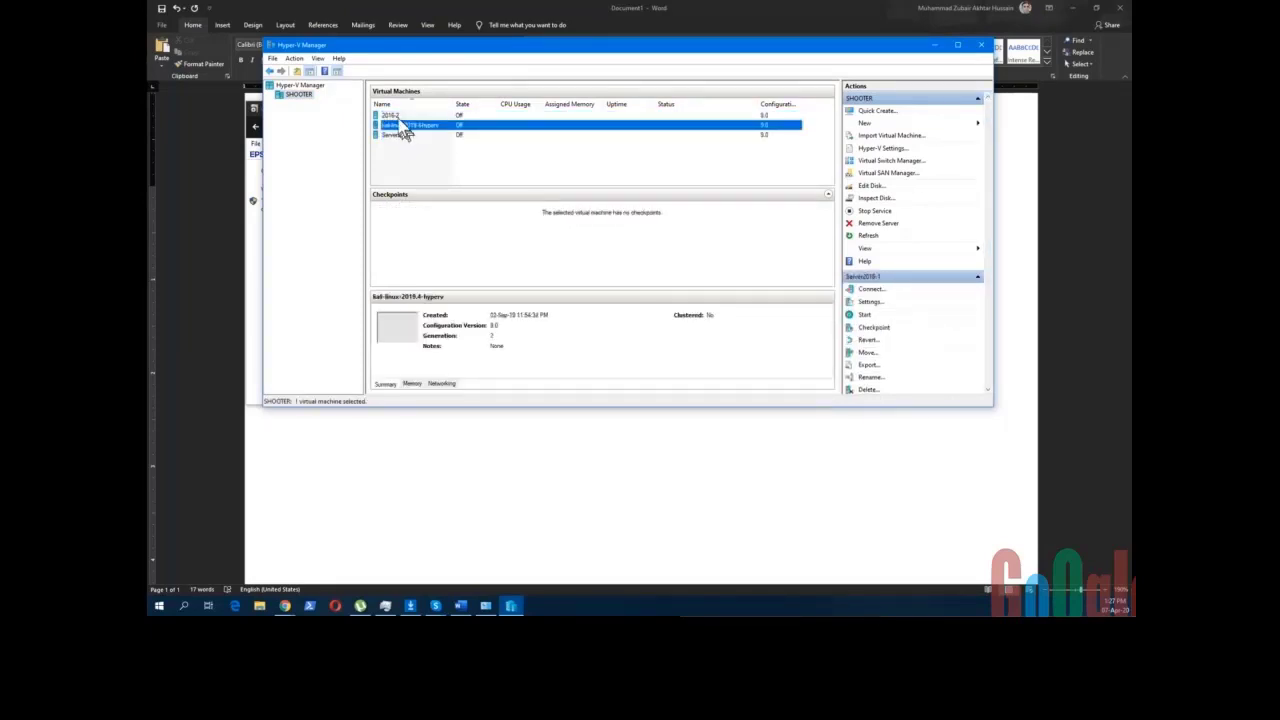
left_click(400, 117)
left_click(405, 149)
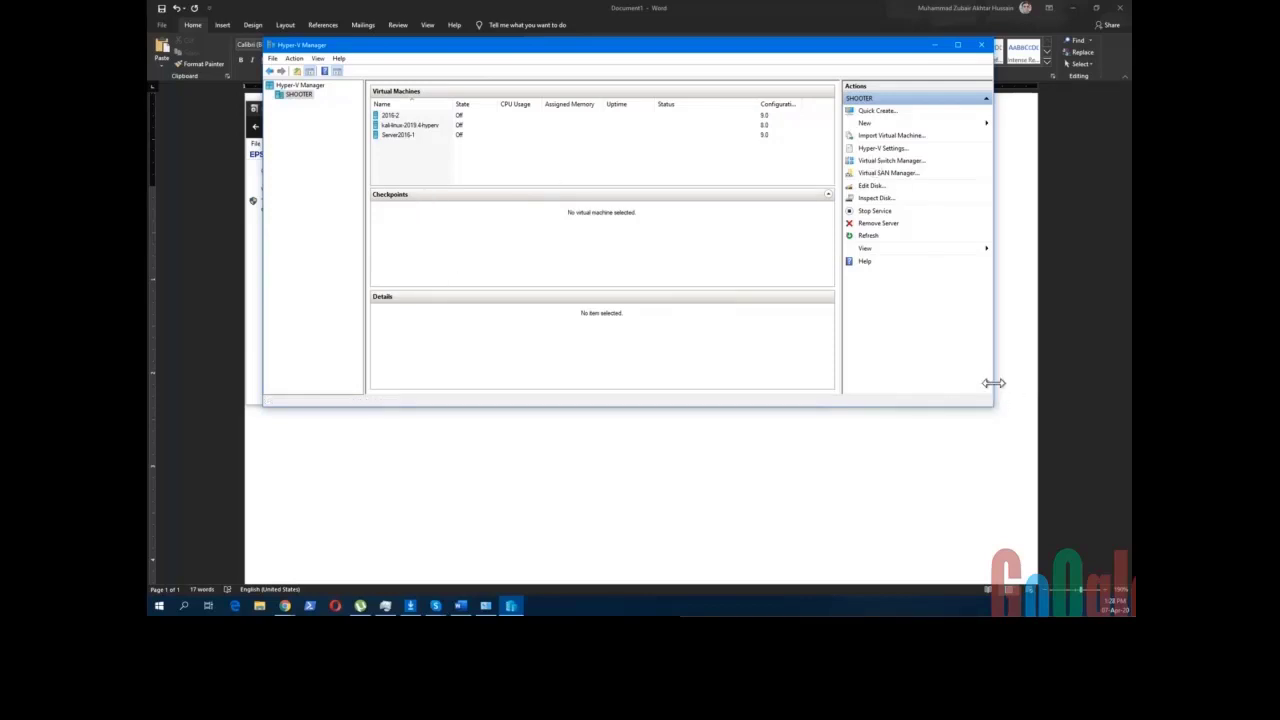
left_click(935, 45)
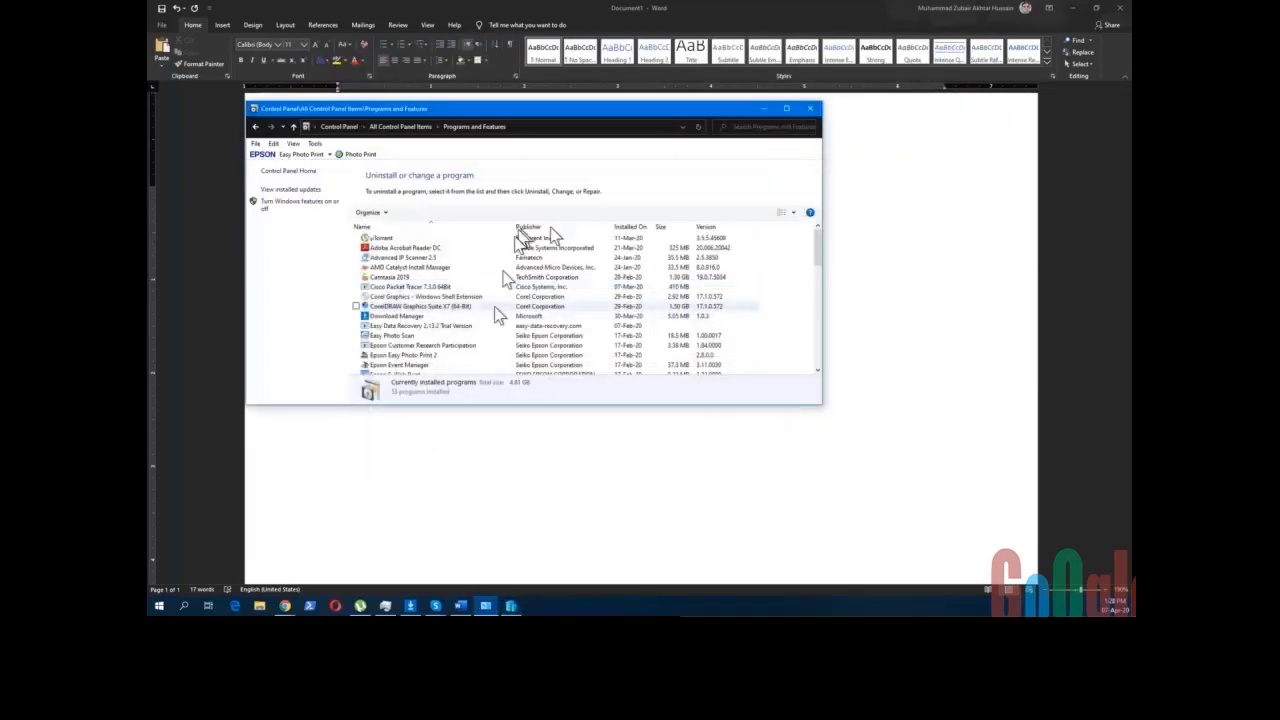
- Close Programs and Features and add 'Host = Virtual Machine 1, VM2, VM3' below the Role line
left_click(810, 108)
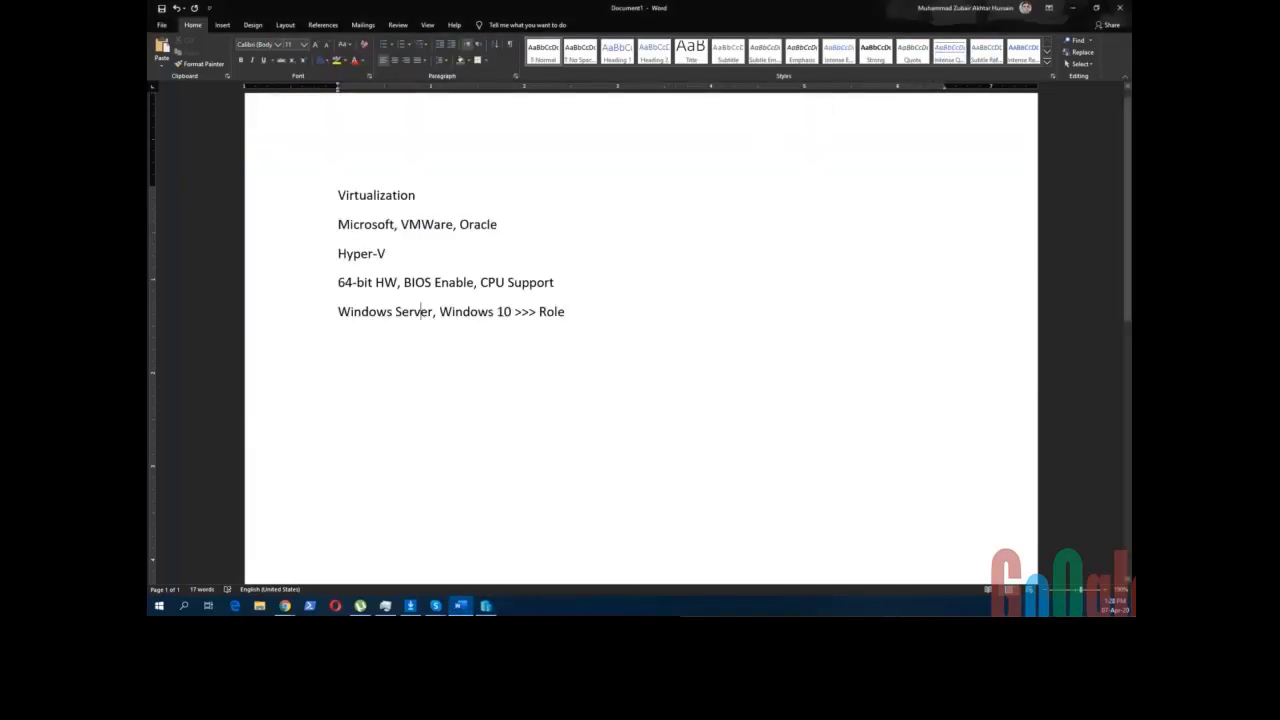
left_click(574, 314)
key("Return")
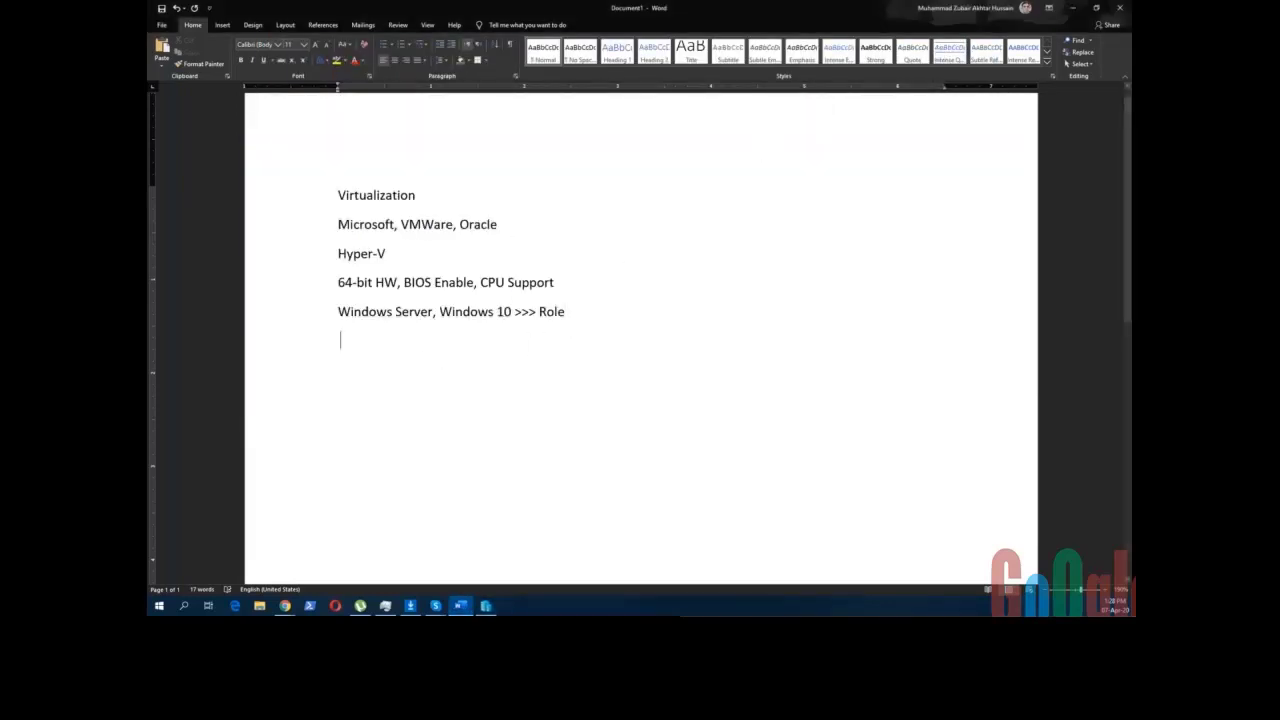
type("Hos")
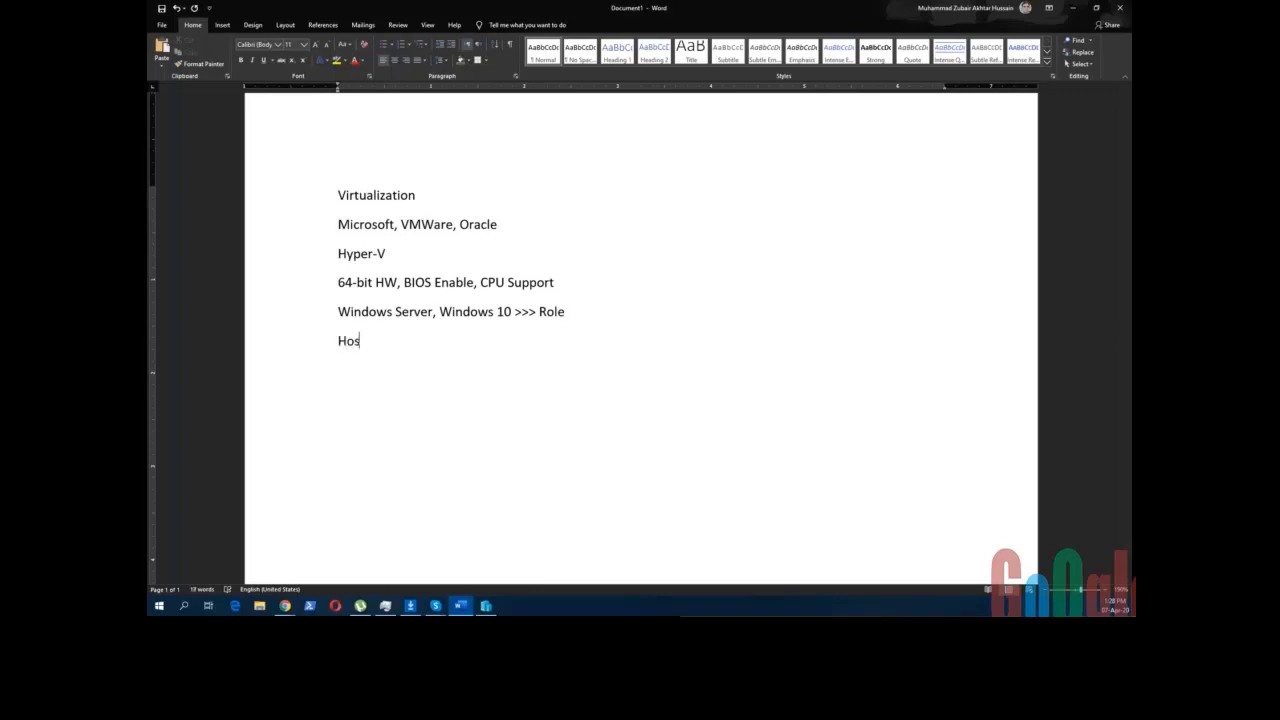
type("t = Virtual Machine")
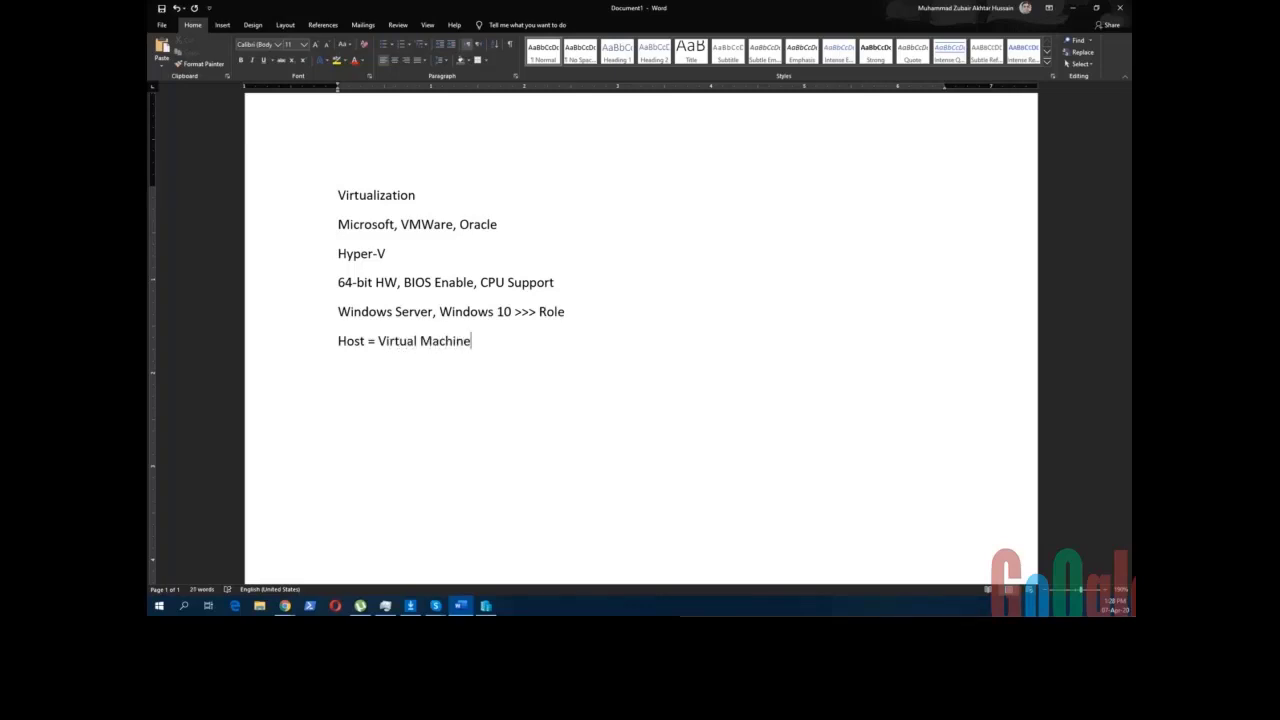
type(" 1, VM2, VM3")
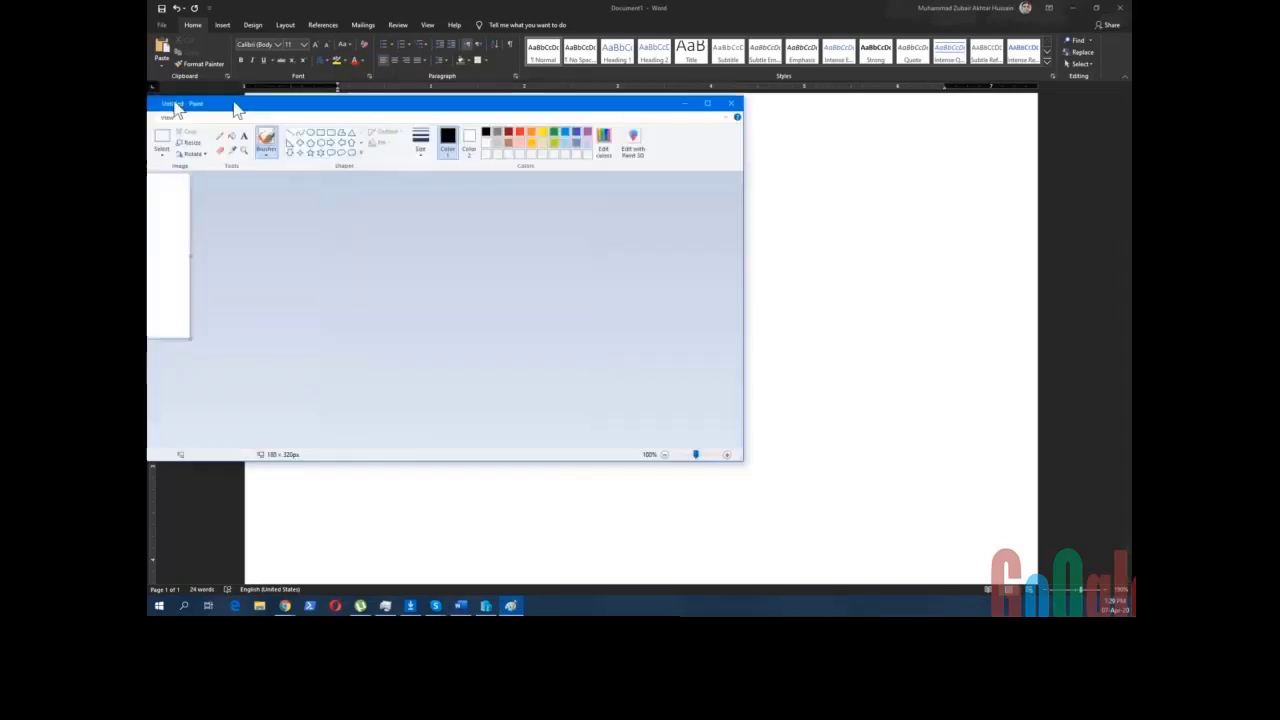
- Resize the blank Paint canvas to roughly 1264 x 720 pixels
mouse_move(390, 316)
left_mouse_down()
mouse_move(893, 423)
mouse_move(955, 475)
mouse_move(965, 550)
left_mouse_up()
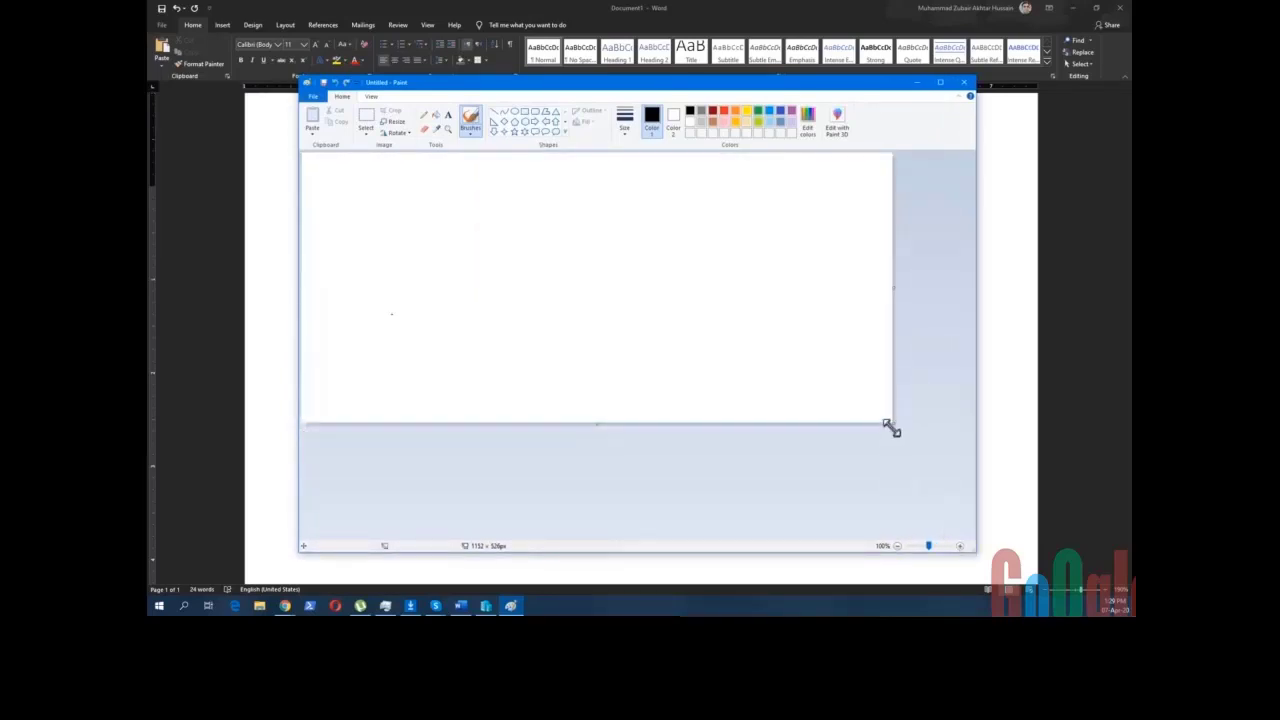
left_click_drag(890, 425, 950, 527)
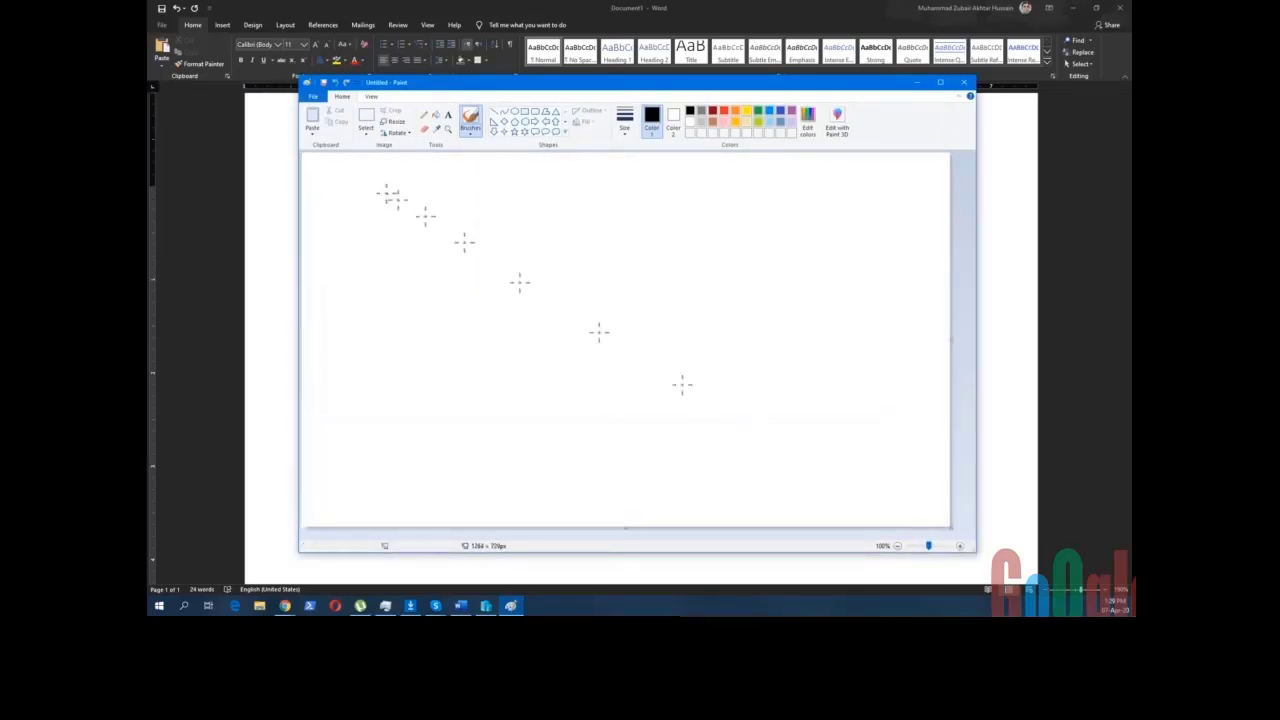
- Draw a large outer rectangle and three tall narrow rectangles inside it, from right to left
left_click(524, 111)
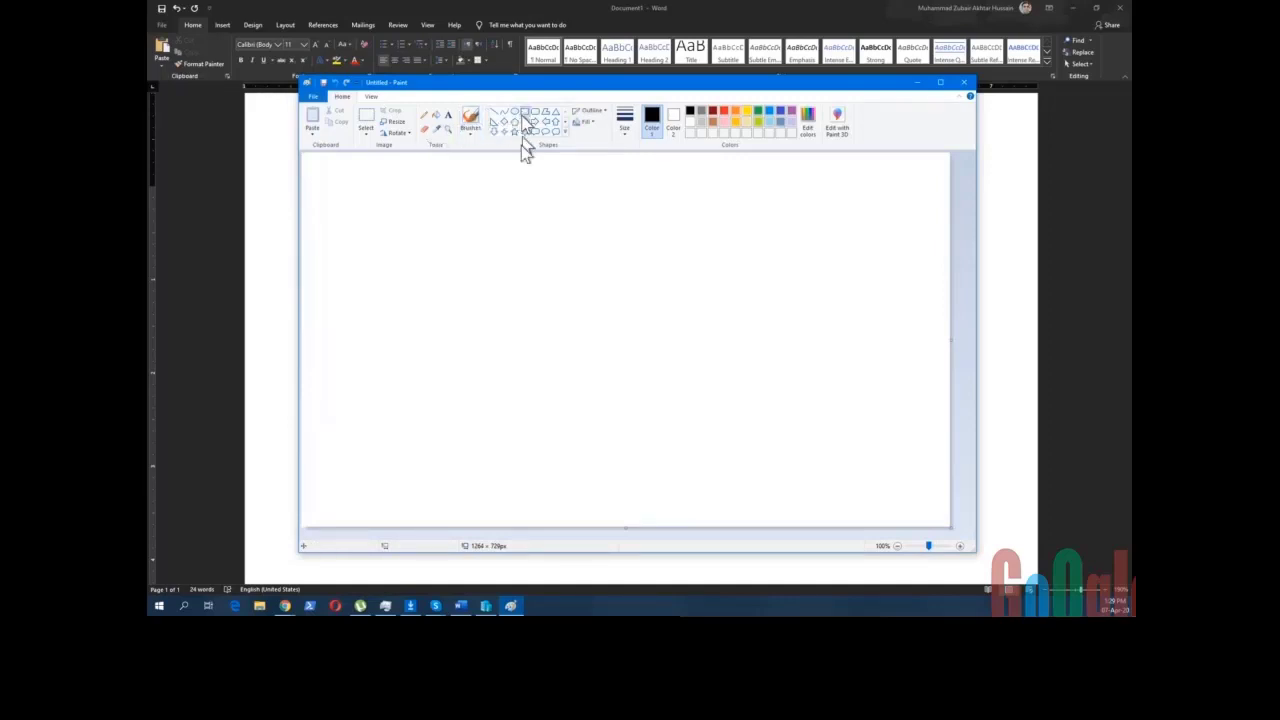
left_click_drag(400, 225, 873, 477)
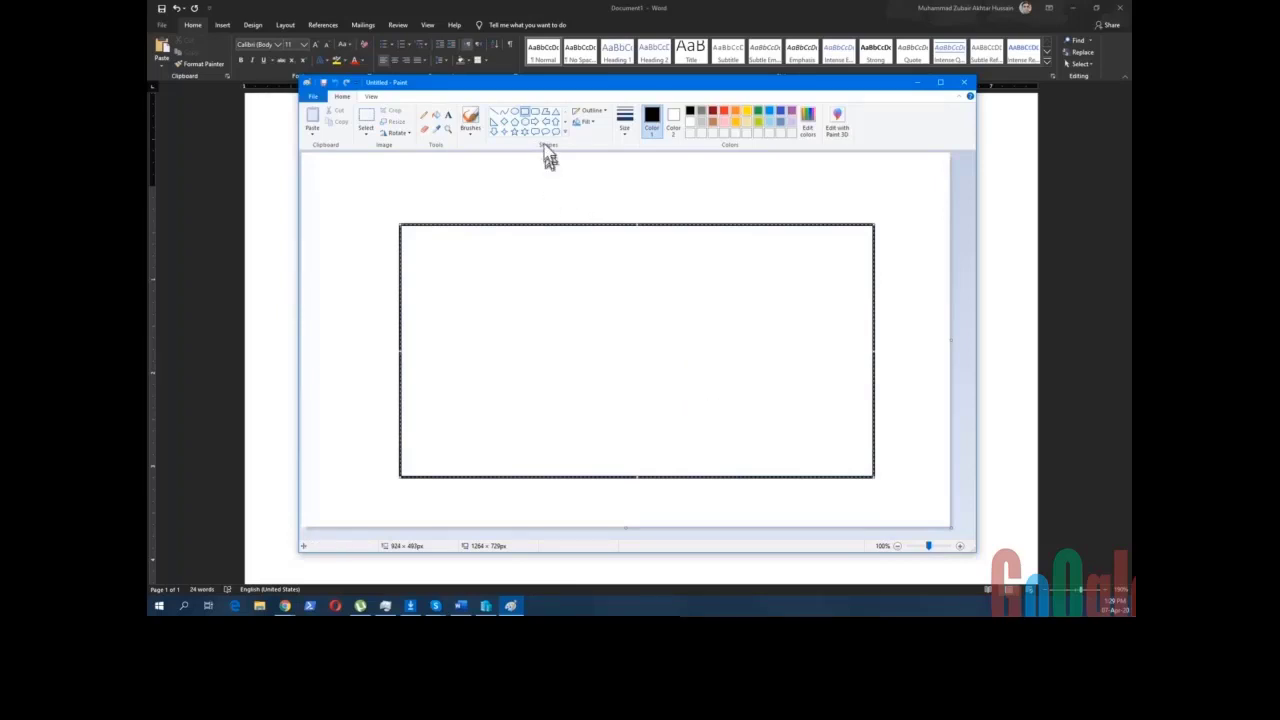
left_click(524, 113)
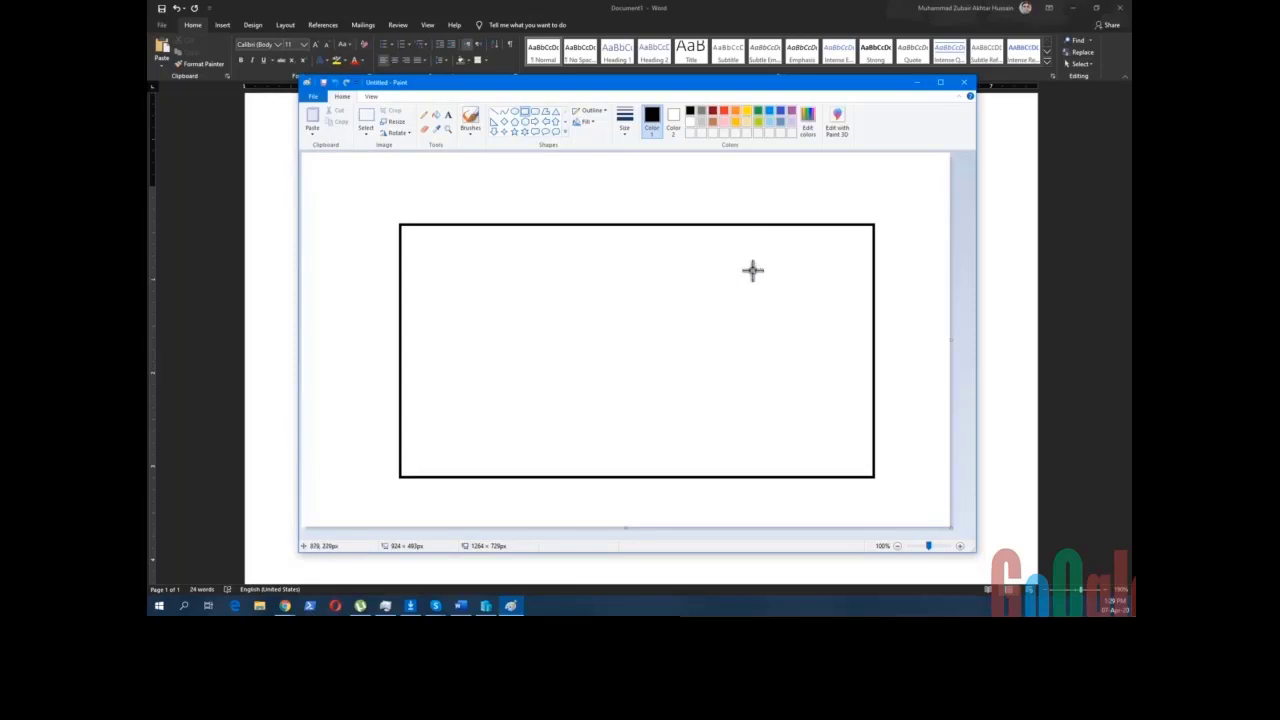
mouse_move(752, 269)
left_mouse_down()
mouse_move(817, 340)
mouse_move(832, 451)
left_mouse_up()
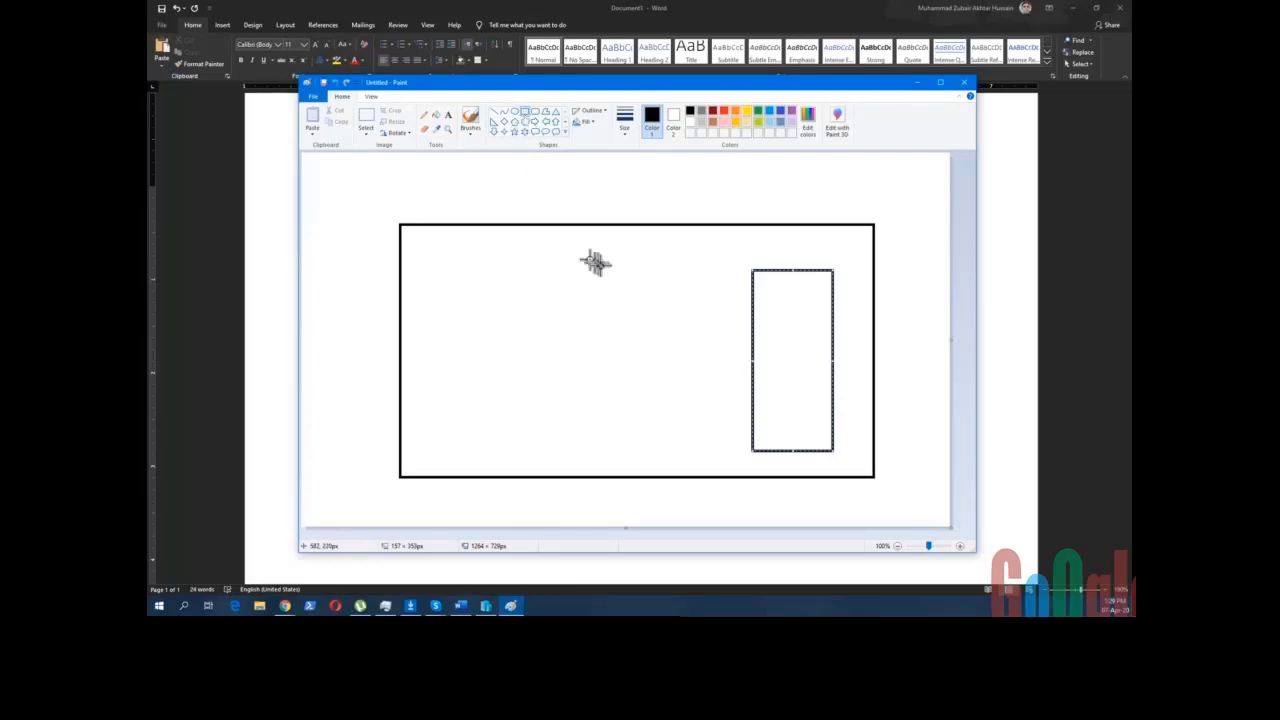
mouse_move(606, 269)
left_mouse_down()
mouse_move(703, 366)
mouse_move(700, 450)
left_mouse_up()
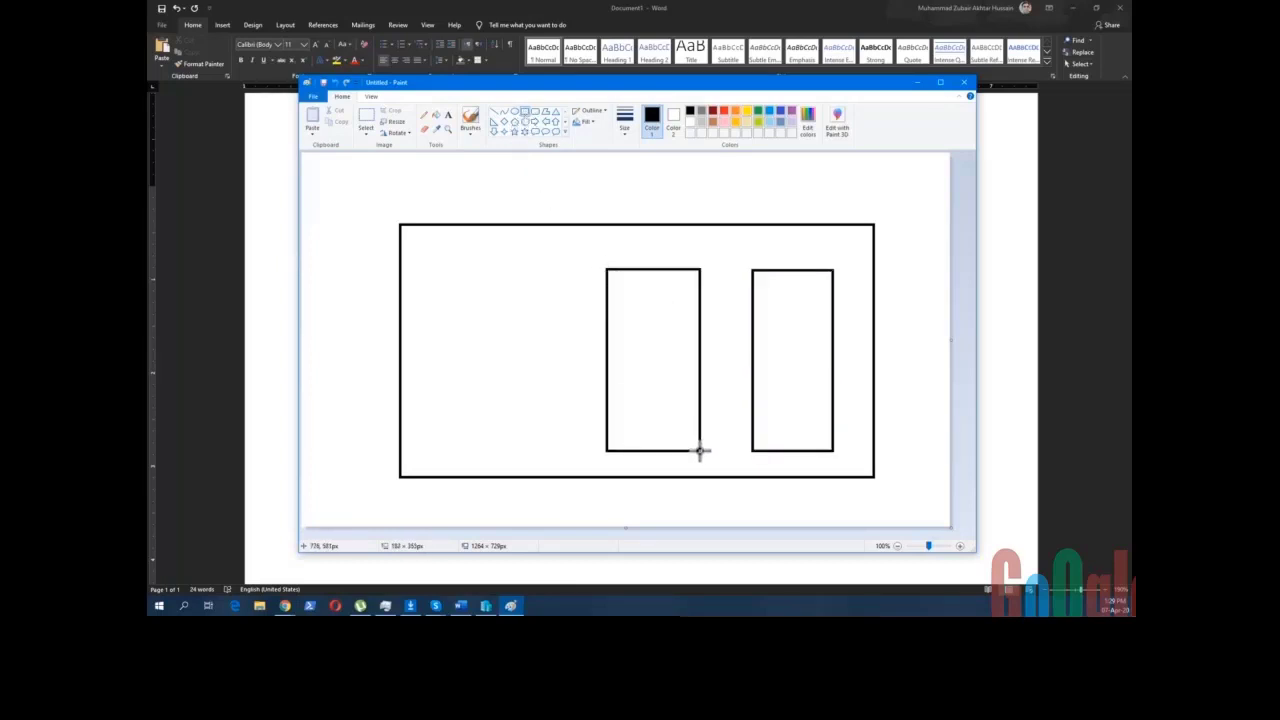
left_click(524, 112)
mouse_move(444, 267)
left_mouse_down()
mouse_move(530, 353)
mouse_move(539, 450)
left_mouse_up()
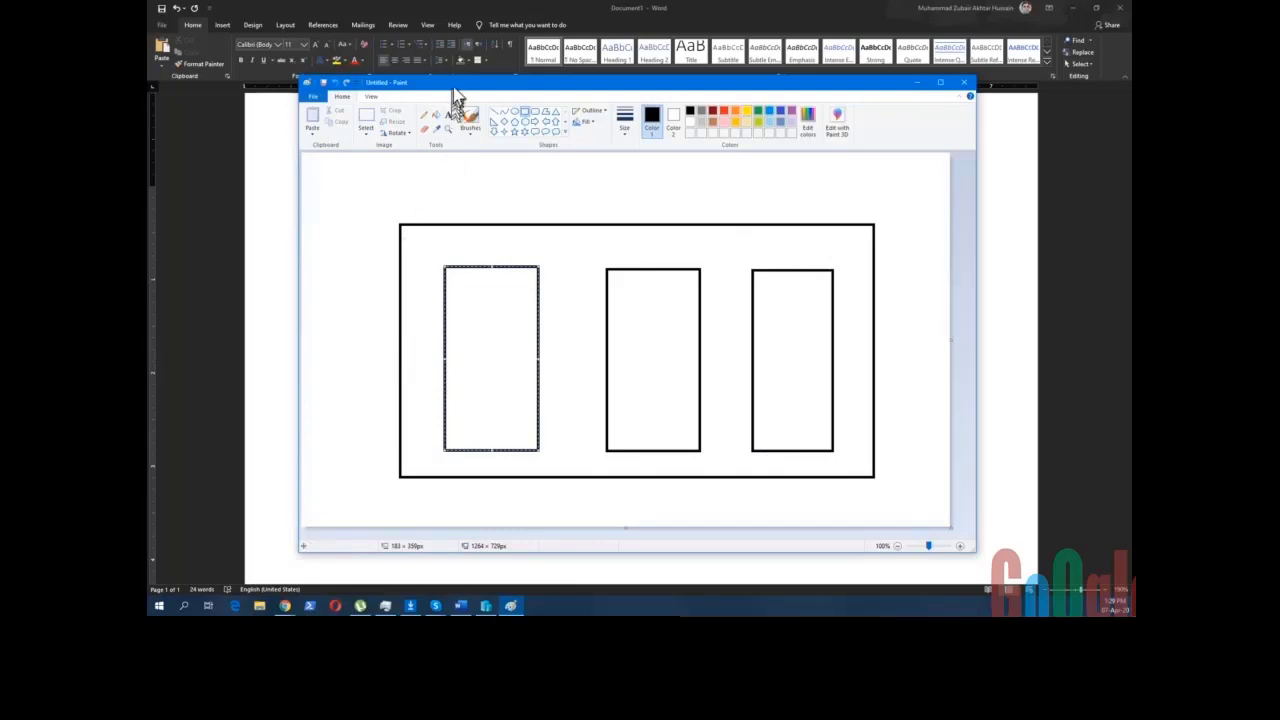
left_click_drag(464, 85, 453, 55)
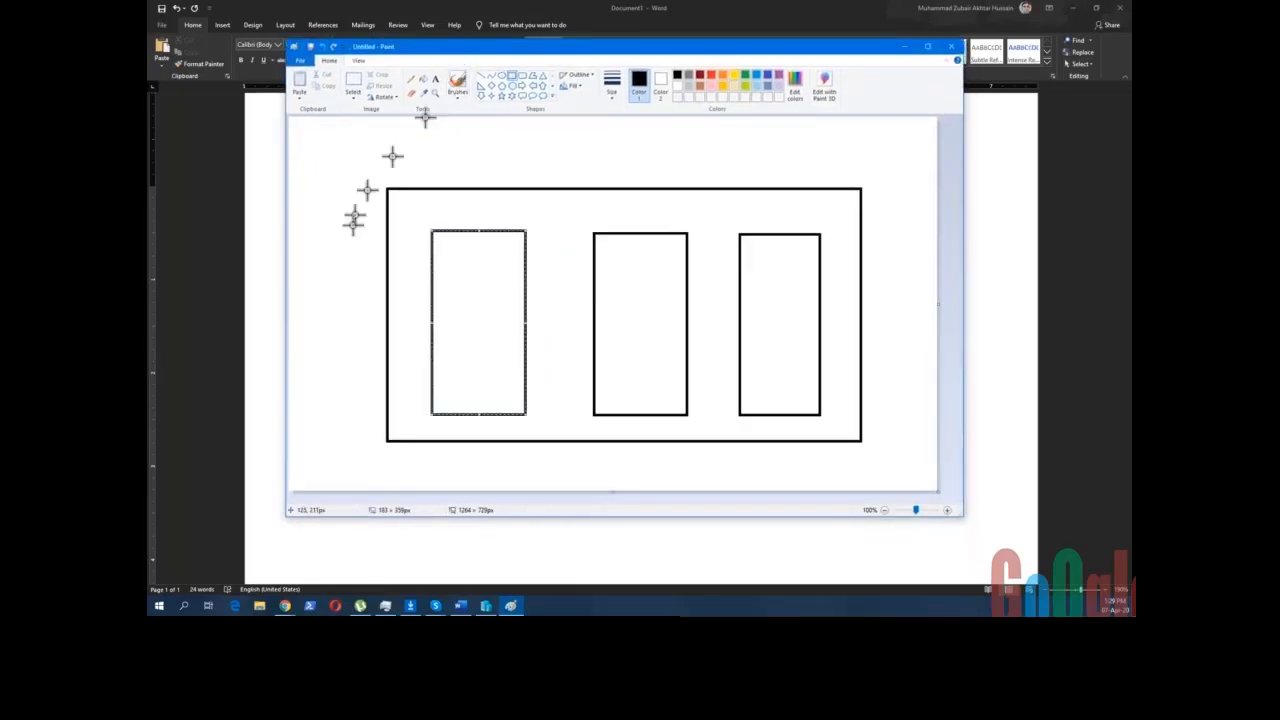
- Label the large rectangle's top-left corner 'OS' in size 20 text
left_click(435, 79)
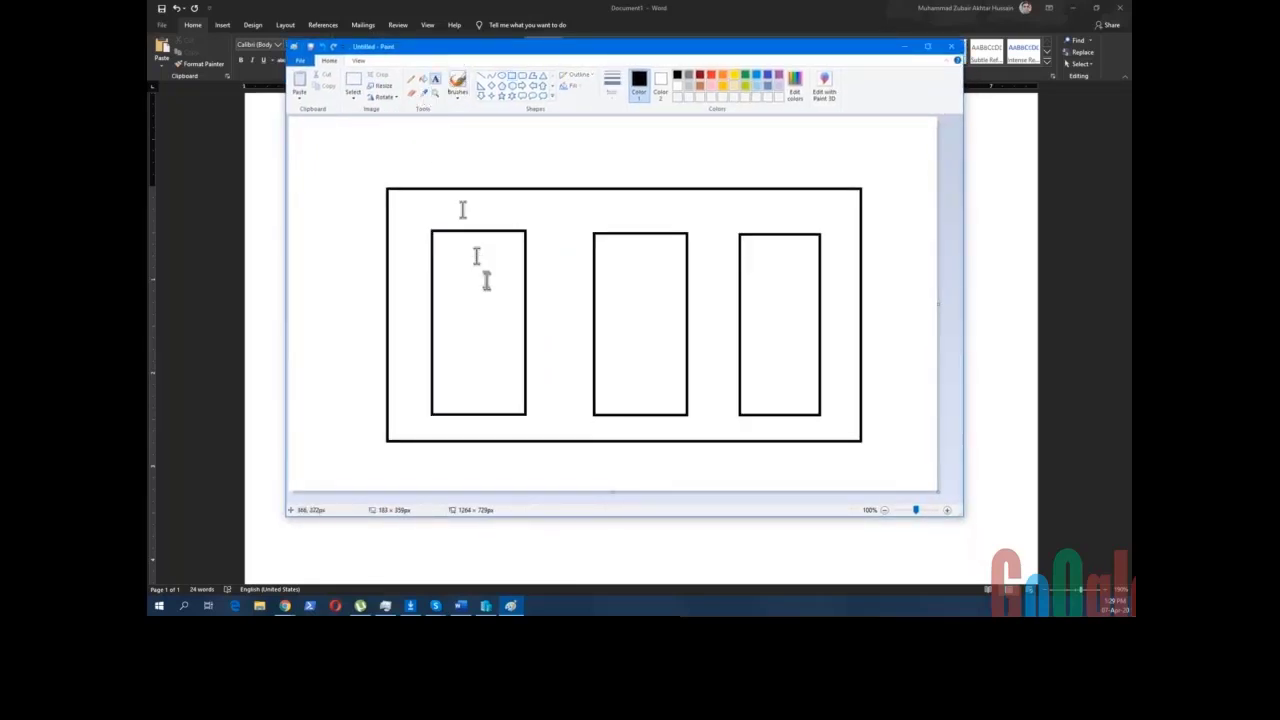
left_click(411, 192)
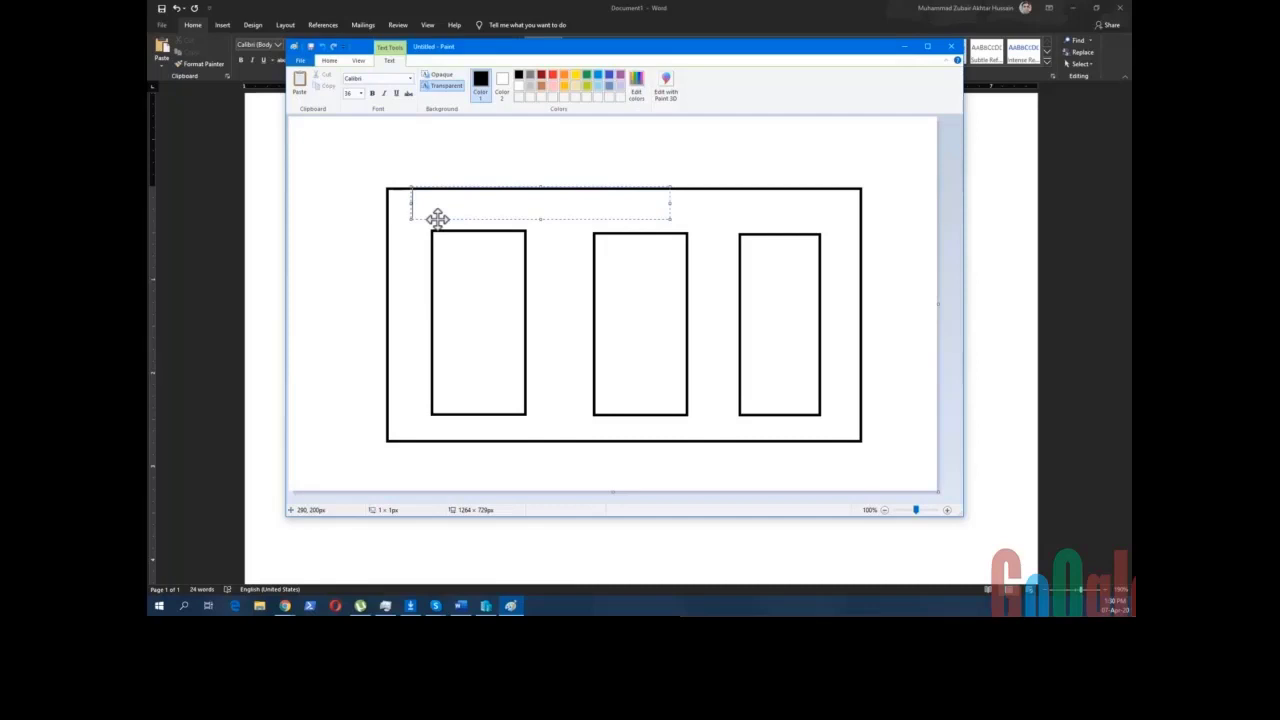
type("OS")
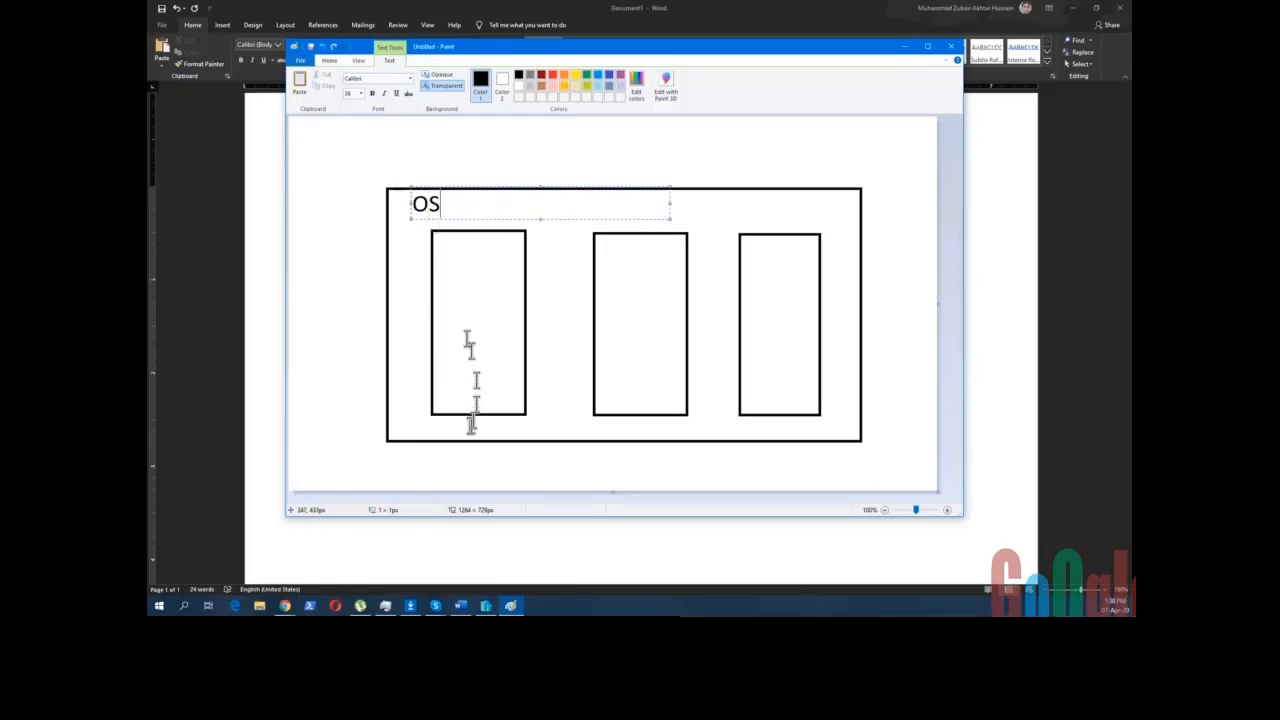
left_click(360, 93)
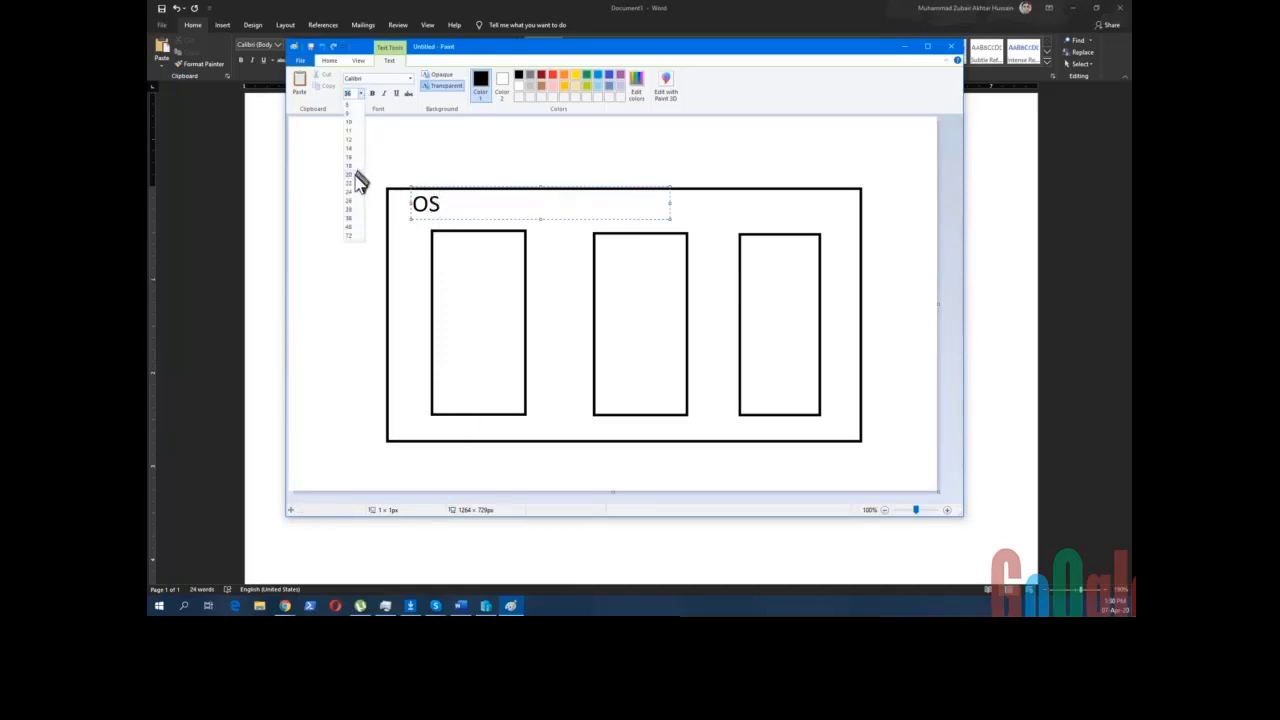
left_click(352, 174)
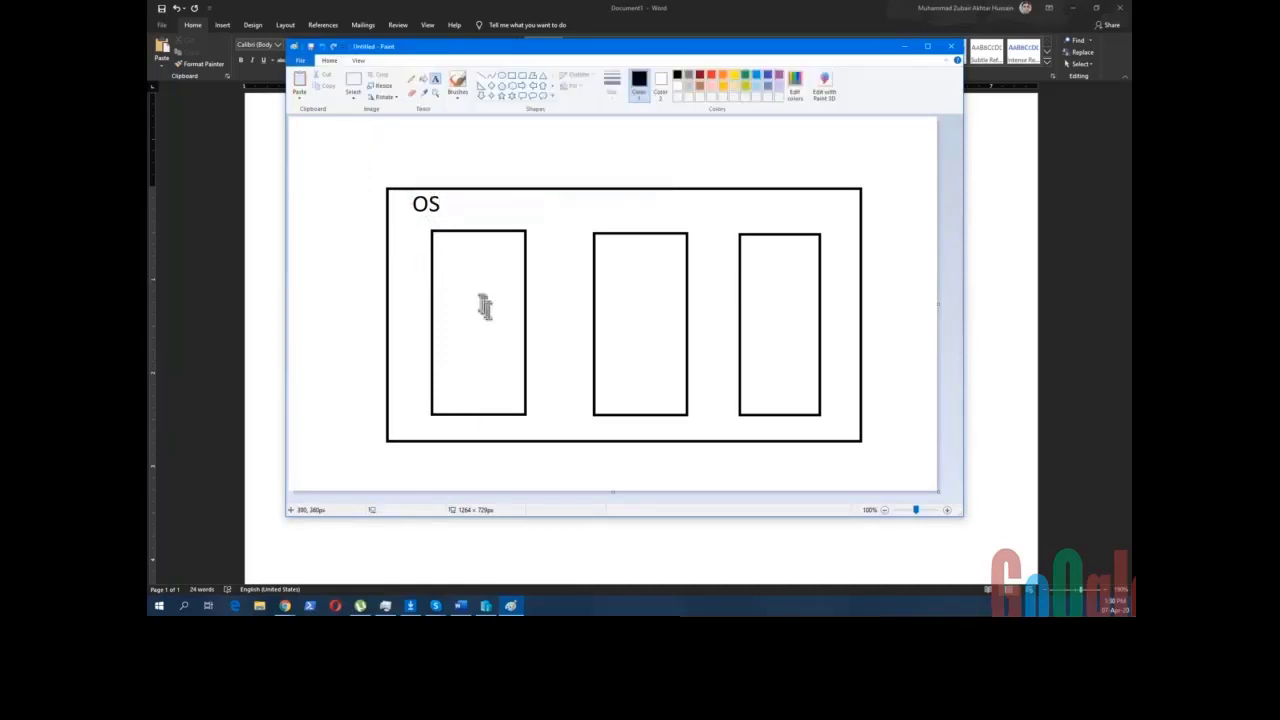
- Write 'OS', 'Database', 'Serivices' on three lines inside the left rectangle
left_click(439, 250)
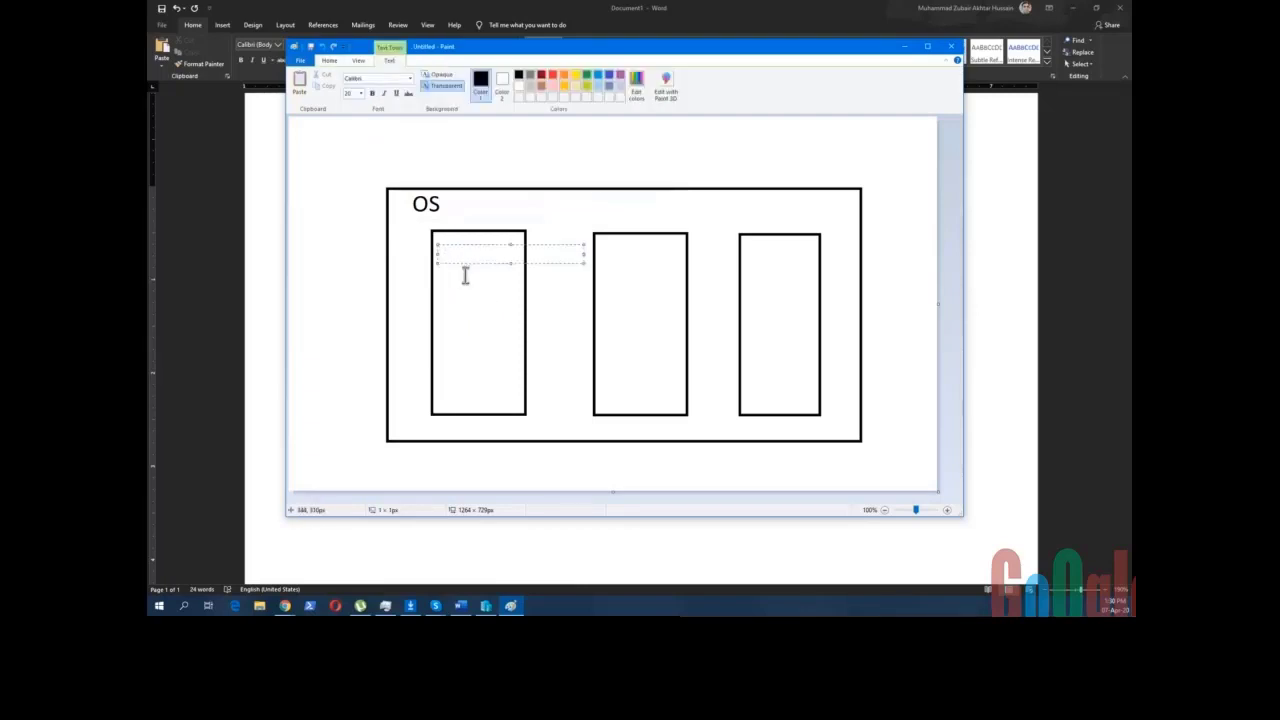
type("OS")
key("Return")
type("Database")
key("Return")
type("SEr")
key("BackSpace")
key("BackSpace")
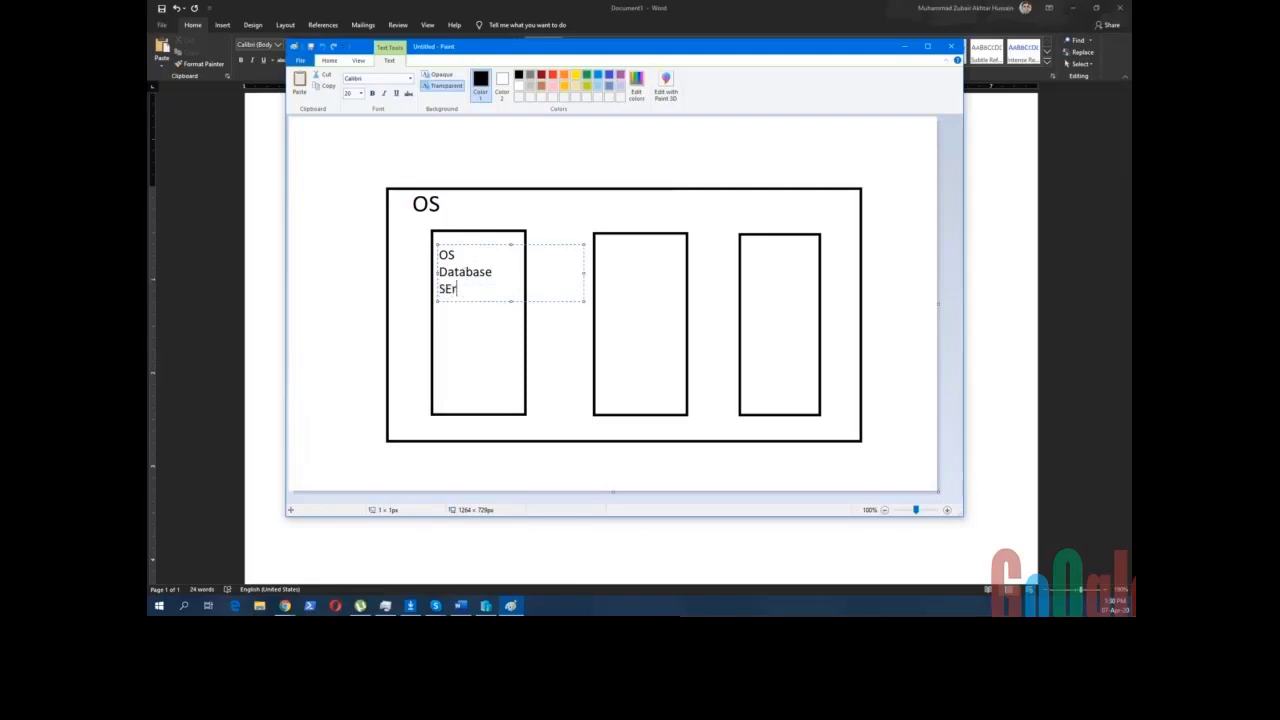
type("erivices")
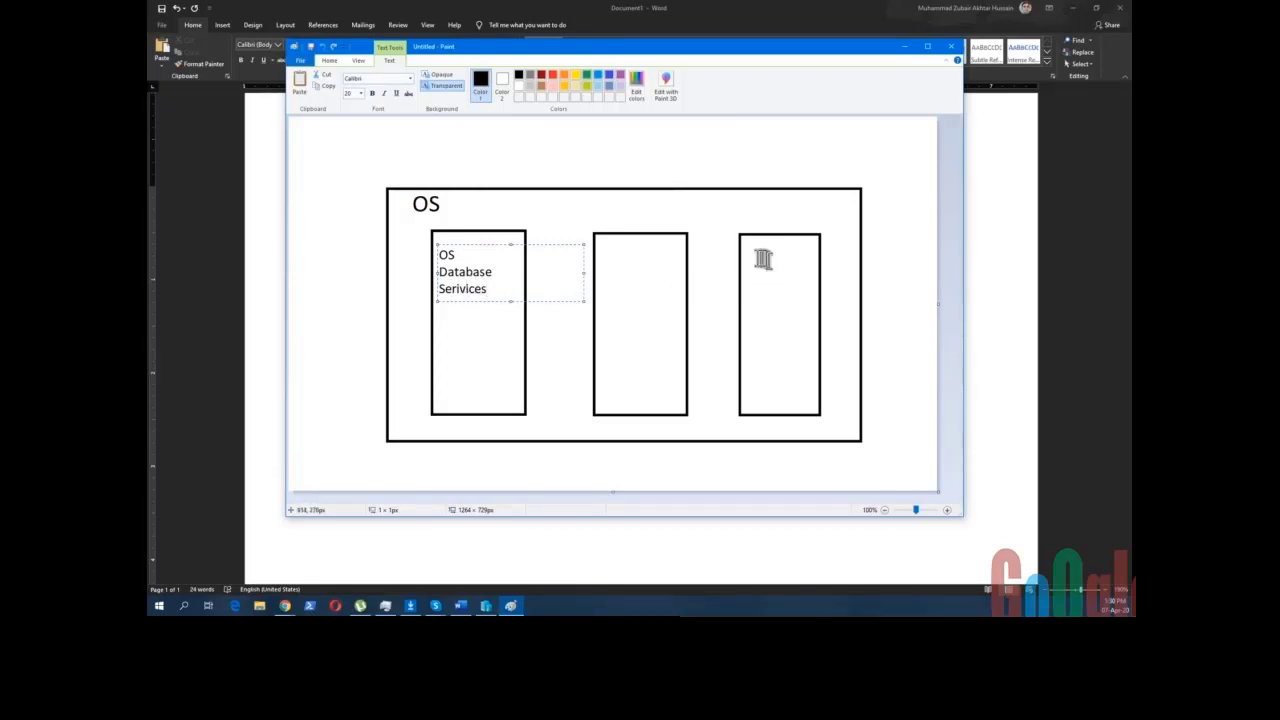
left_click(750, 258)
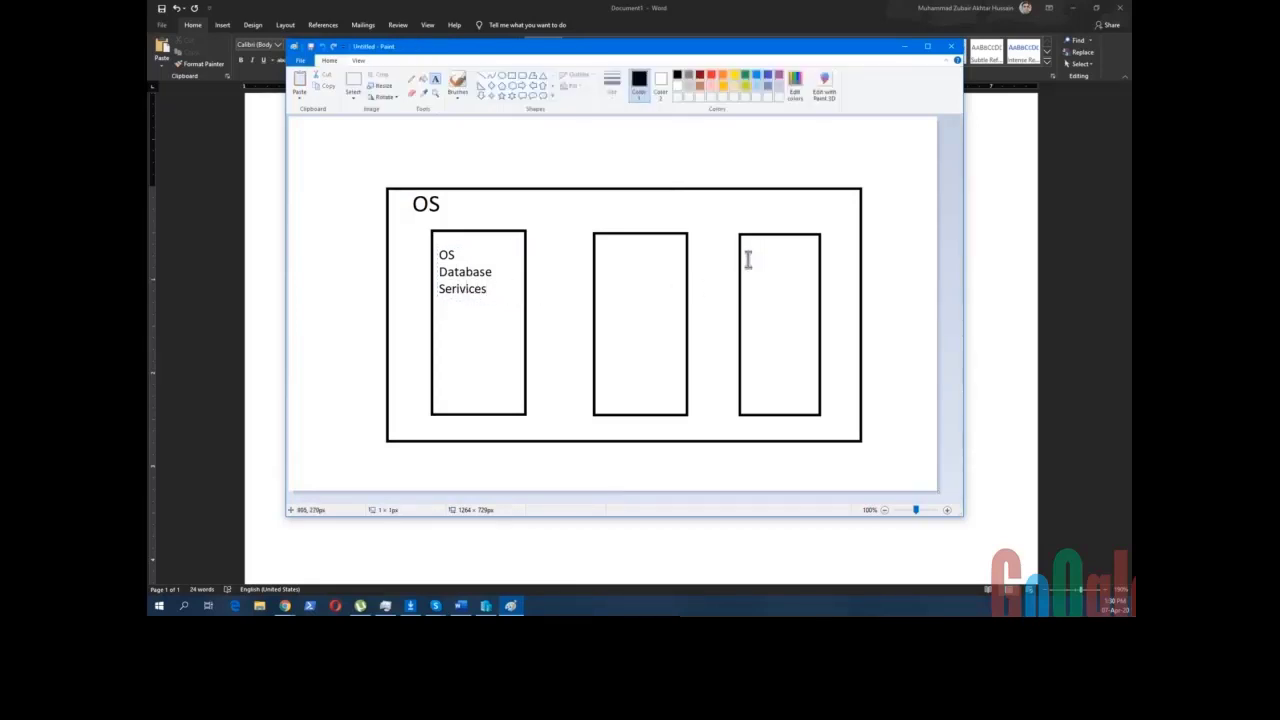
- Type 'HDD: 100 GB', 'RAM: 4 GB' and 'NIC: 1 , Share' as lines in the right rectangle
left_click(748, 254)
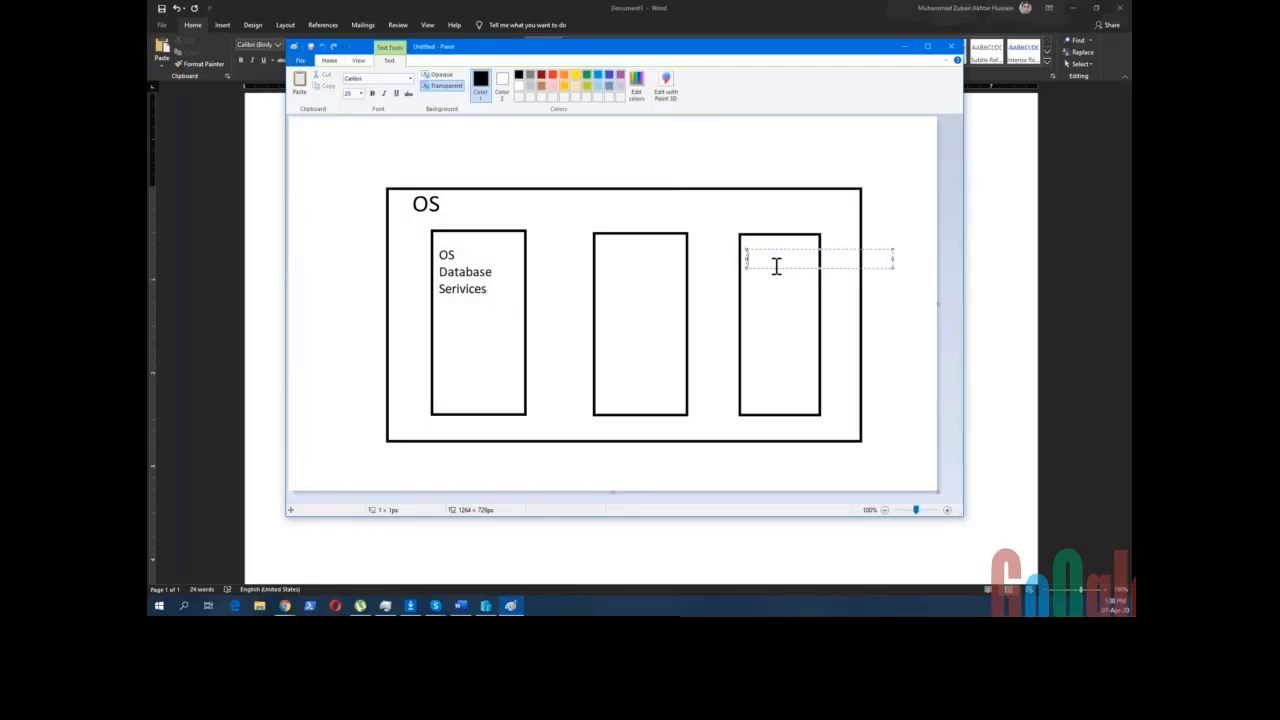
type("HDD:")
type("100 GB")
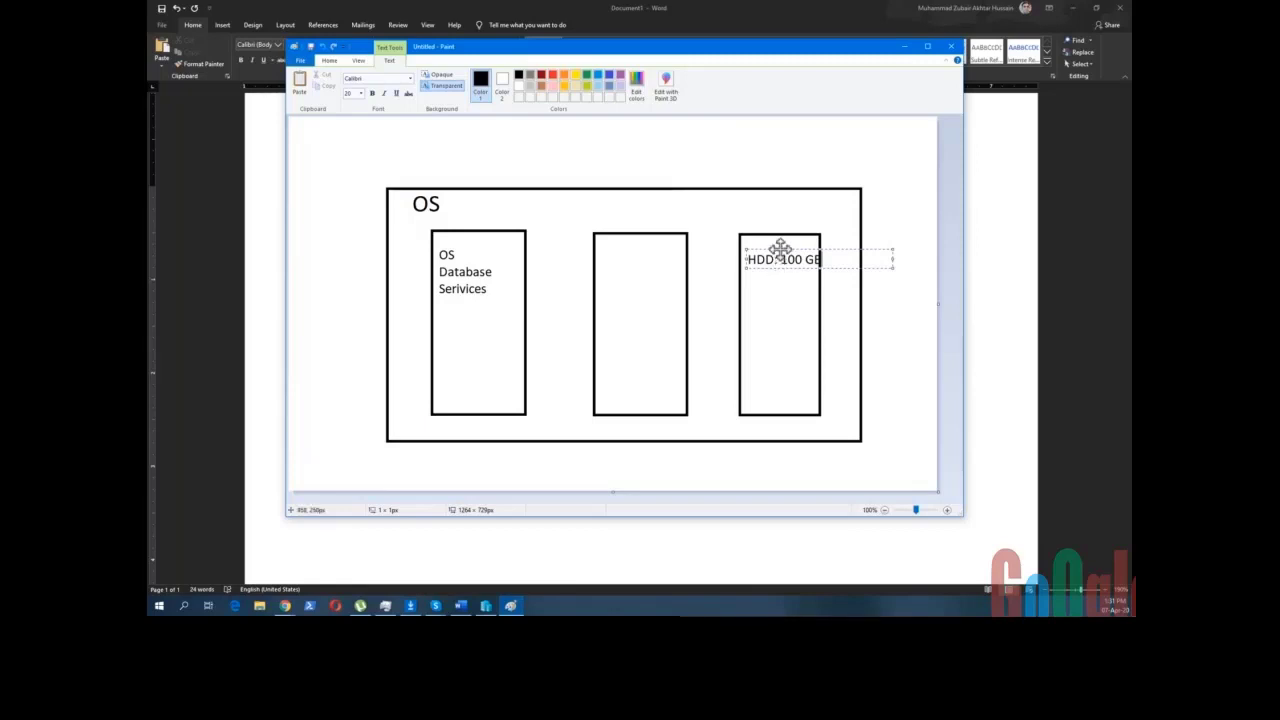
left_click_drag(779, 249, 776, 249)
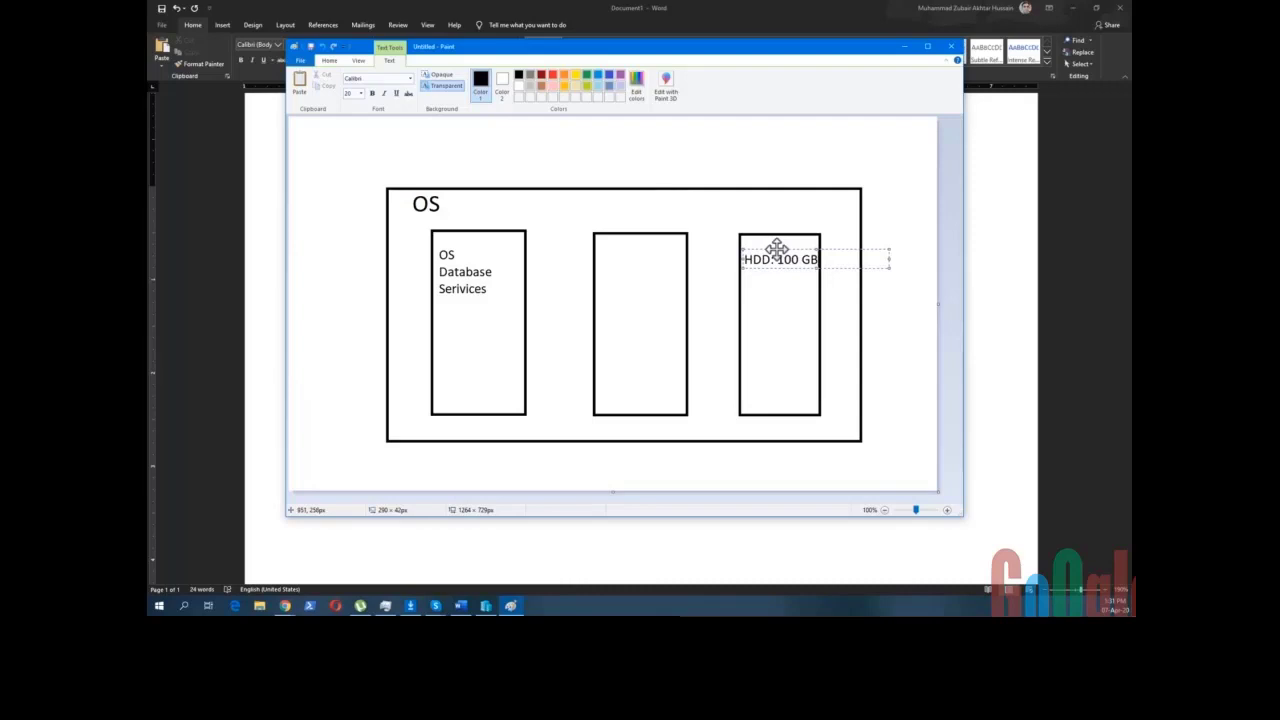
key("Return")
type("R")
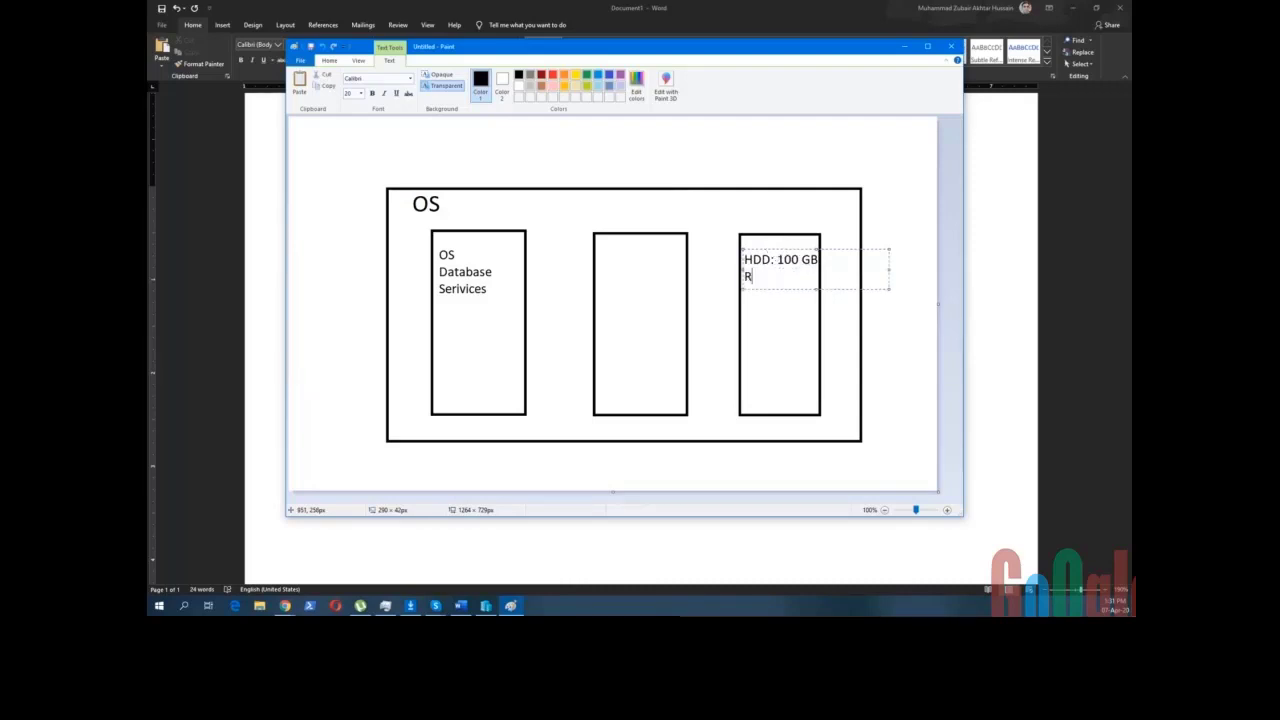
type("AM: 4 GB")
key("Return")
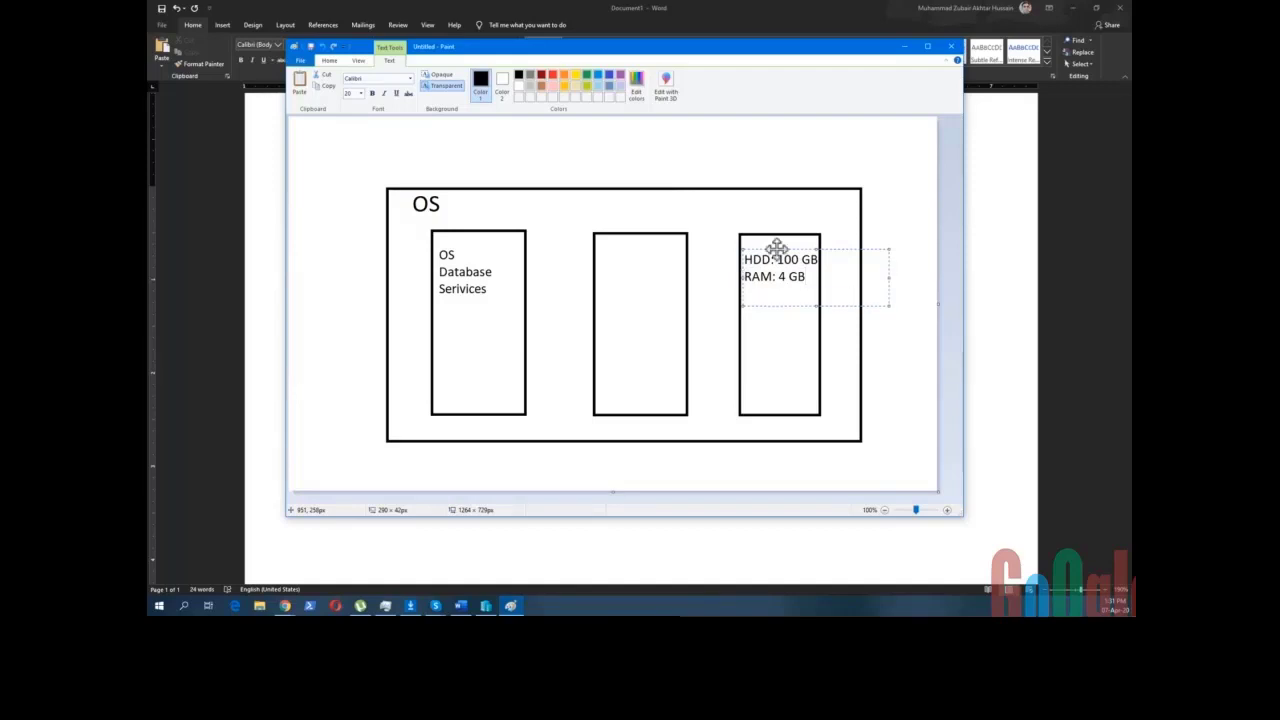
type("NIC: 1 , Share")
- Append 'CPU: 2' and 'DVD: .iso' lines and narrow the text box to fit the right rectangle
key("Return")
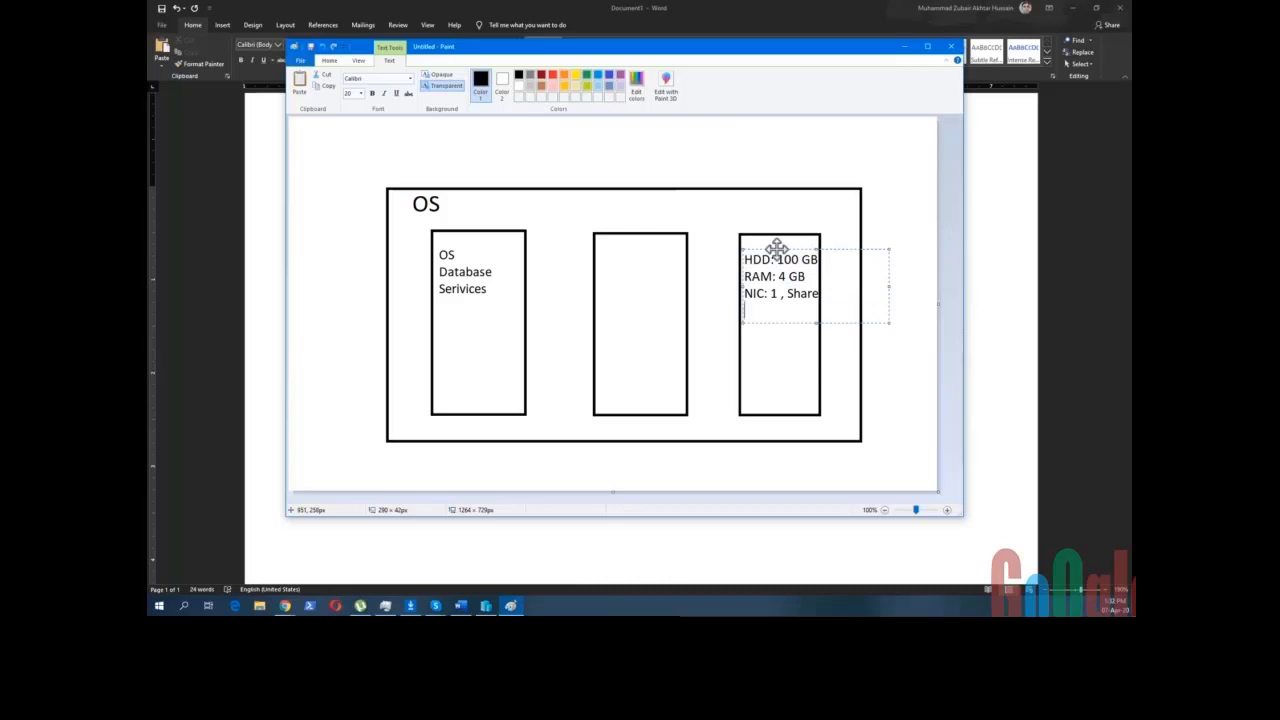
type("CPU: 2")
key("Return")
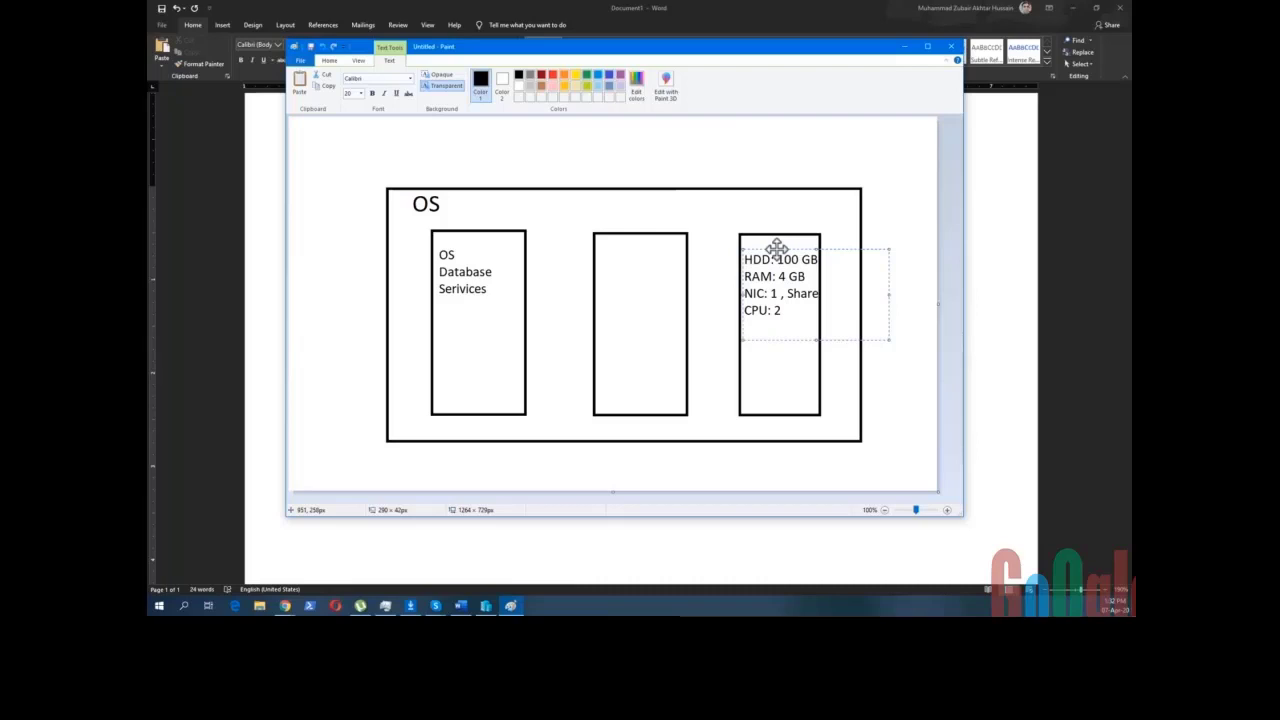
type("DVD: .iso")
left_click_drag(888, 293, 845, 293)
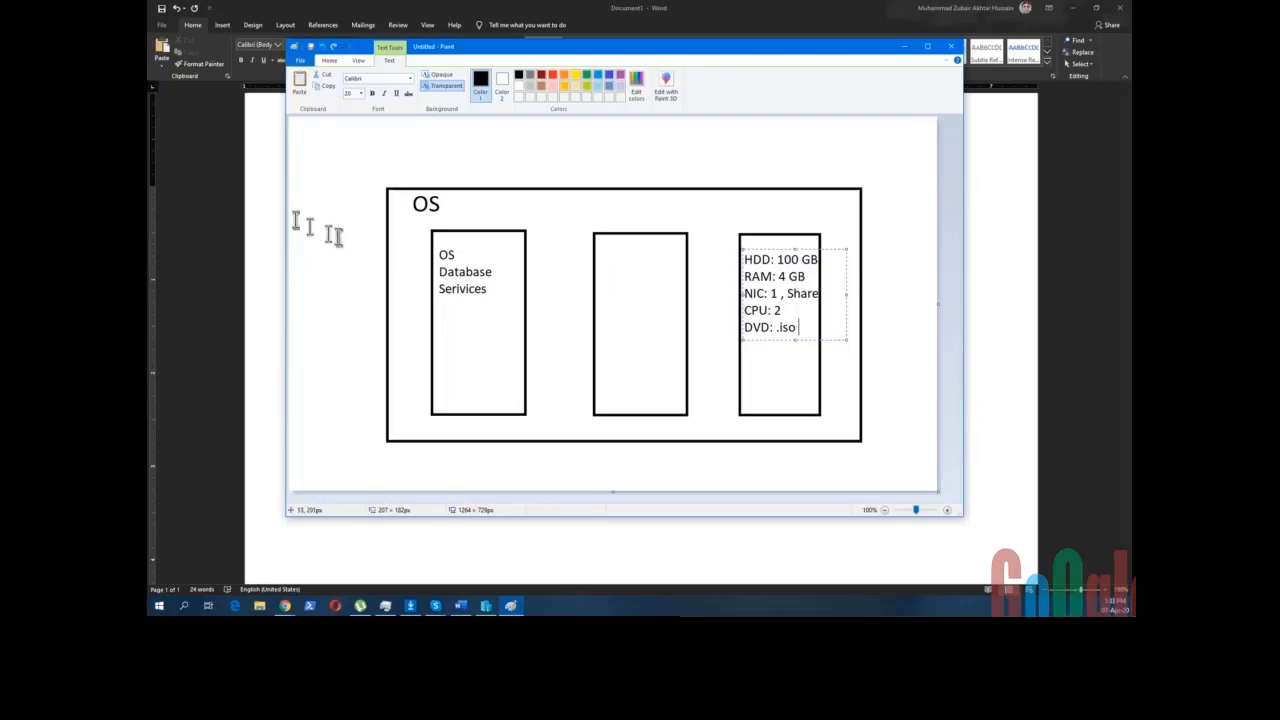
- Commit the spec list and start a 'Benifits:' list with 'Export' left of the OS box
left_click(304, 199)
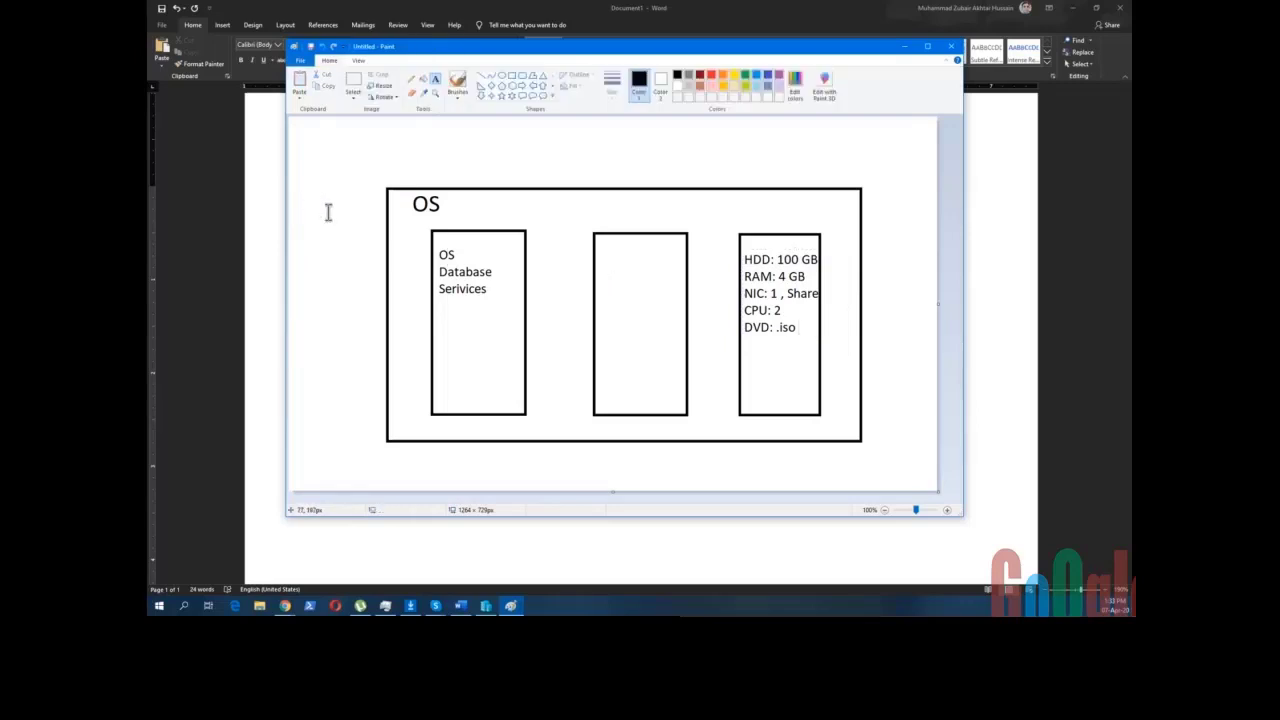
left_click(300, 189)
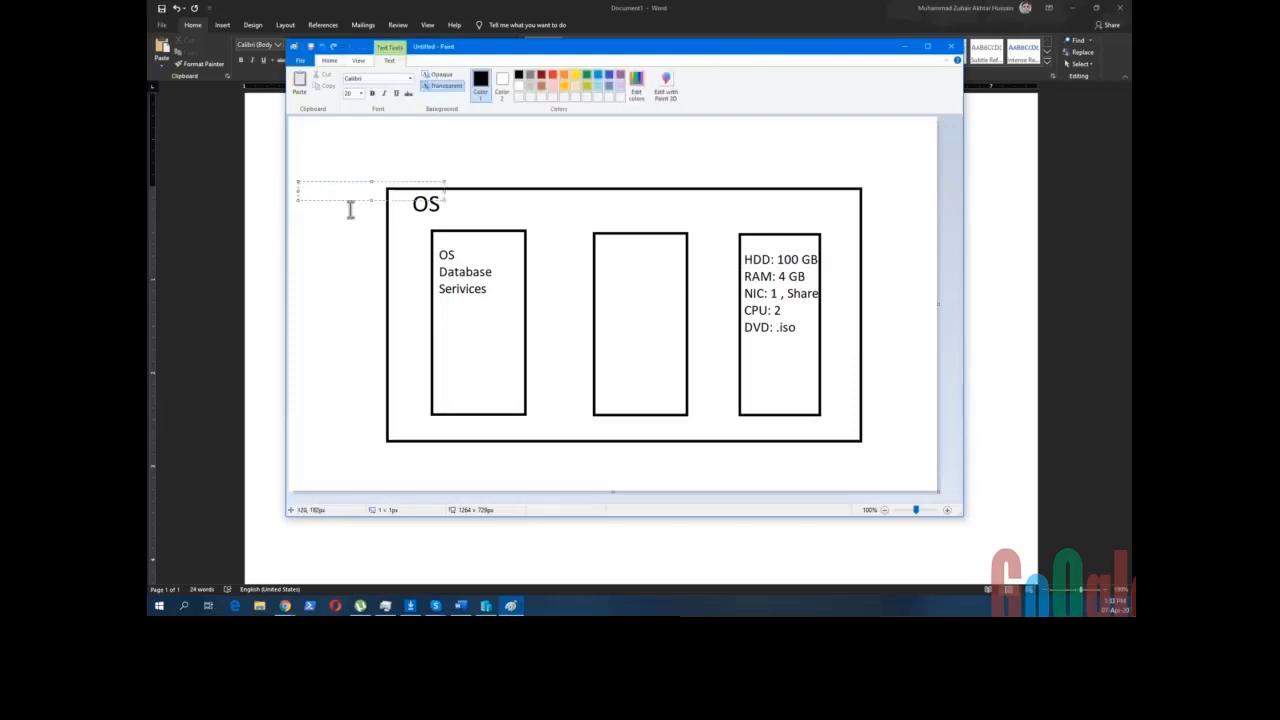
type("Benifits:")
key("Return")
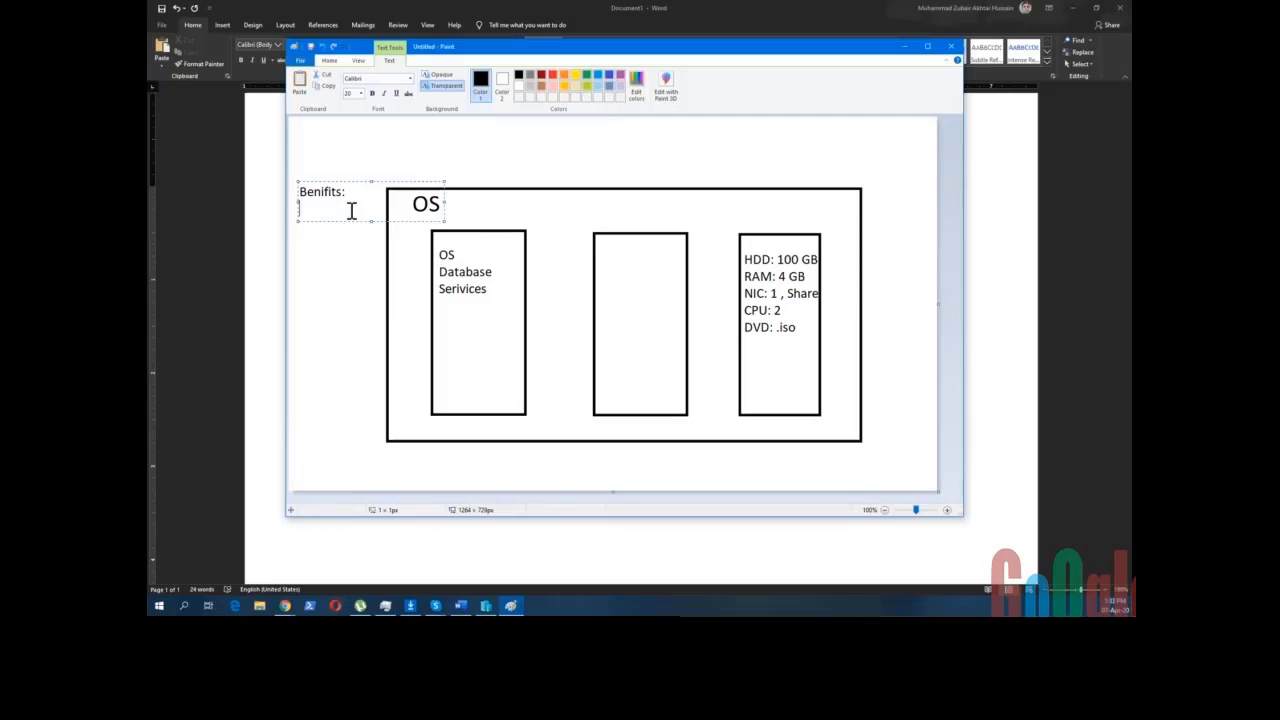
type("Export")
- Label the right-hand box 'VM1' above its spec list in a narrowed text box
left_click(750, 223)
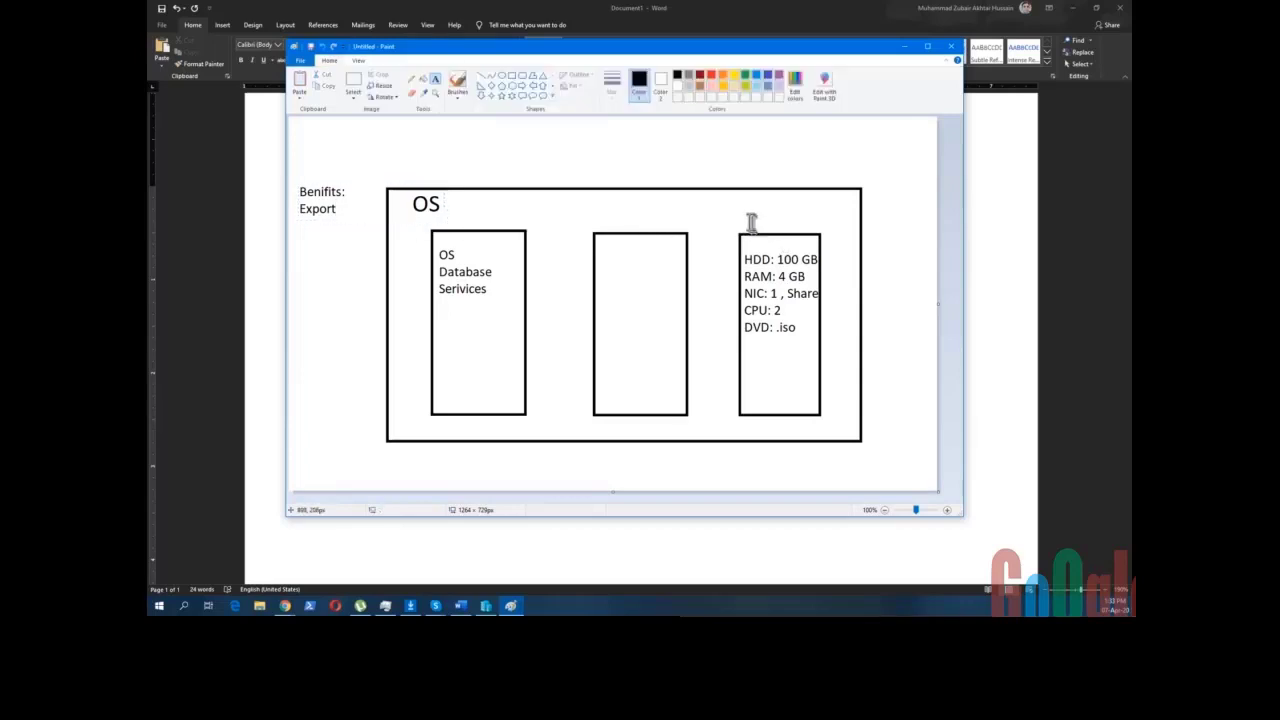
left_click(750, 215)
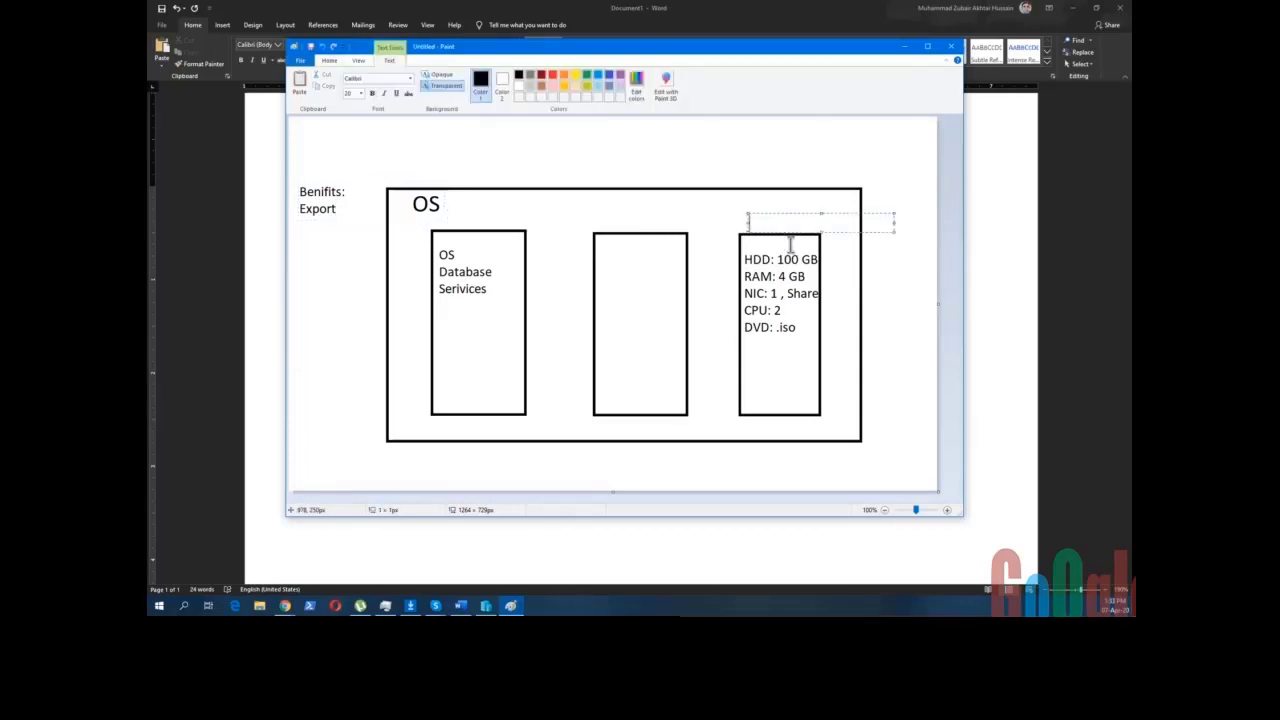
type("VM1")
left_click_drag(894, 223, 814, 223)
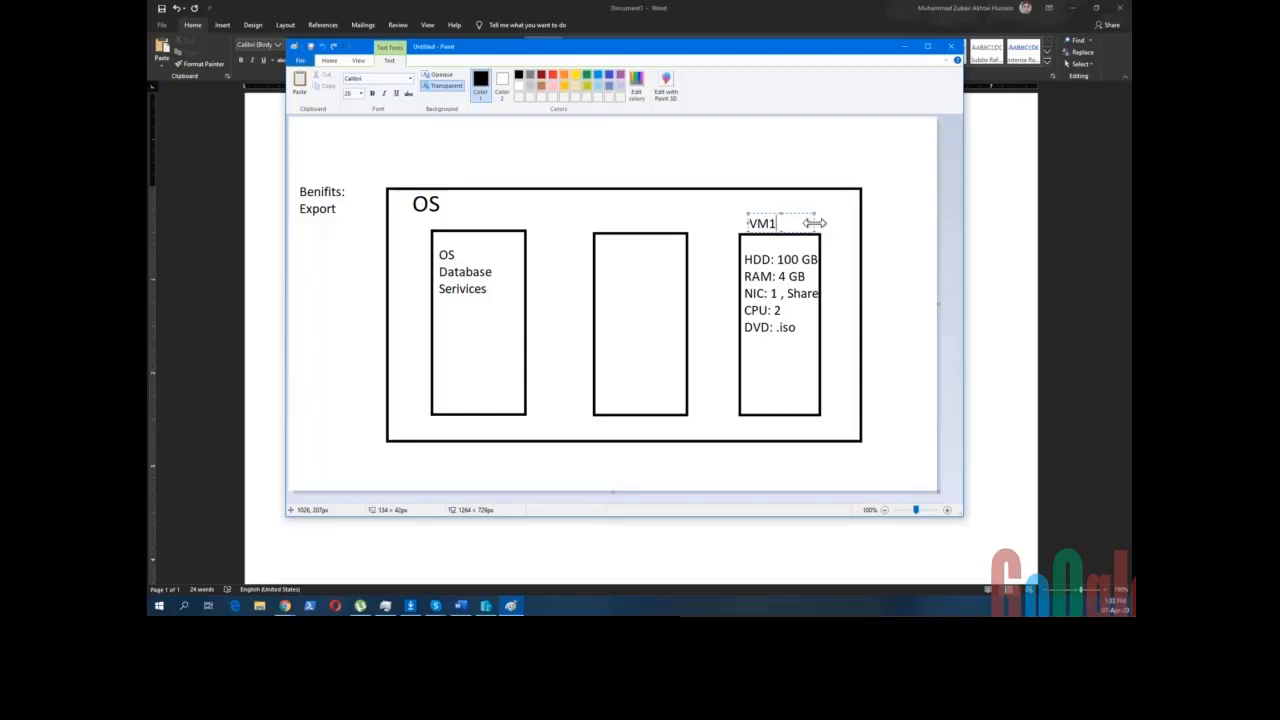
mouse_move(641, 54)
left_mouse_down()
mouse_move(652, 71)
mouse_move(666, 30)
left_mouse_up()
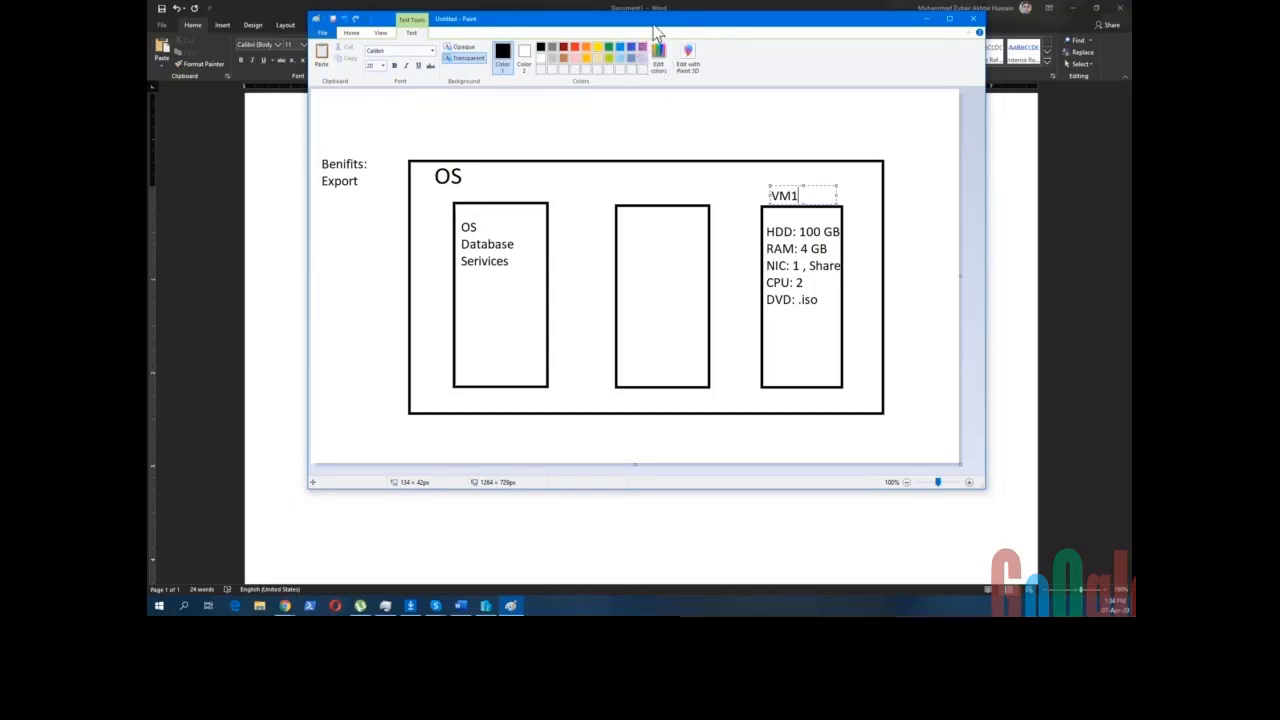
left_click_drag(653, 29, 625, 31)
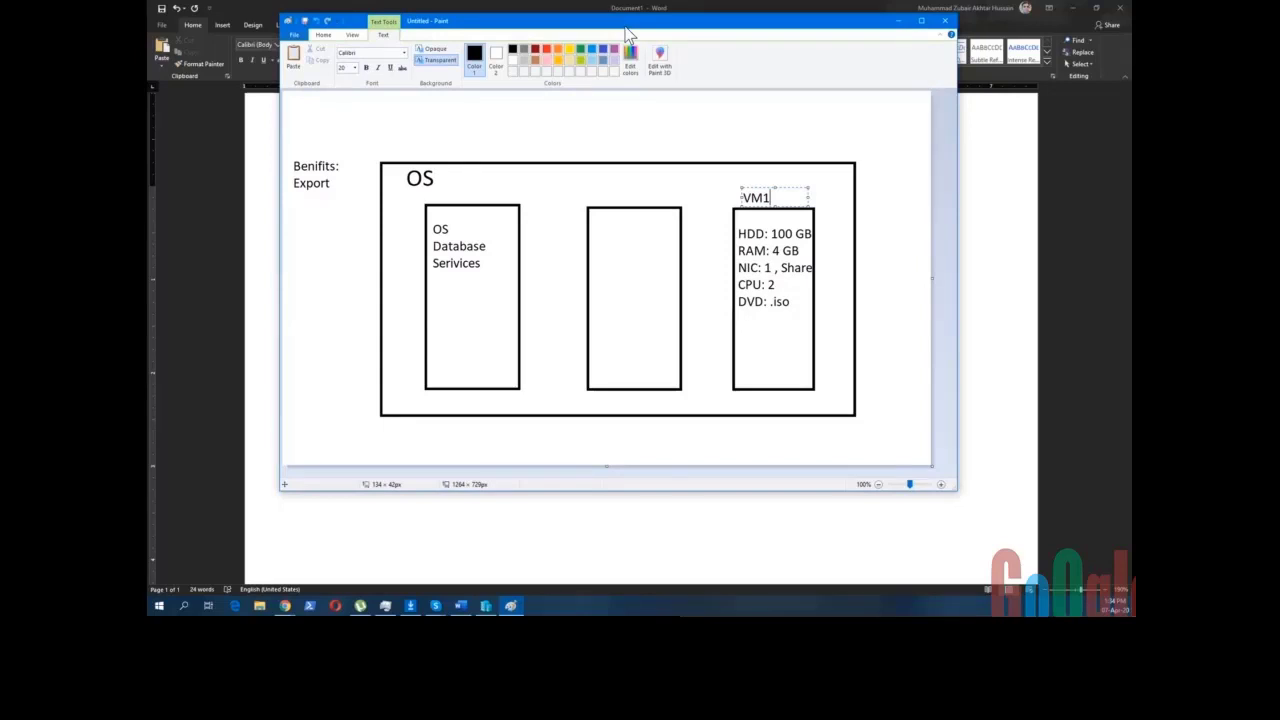
left_click(338, 185)
- Place a new text area beside 'Export' for the next benefit
left_click(325, 176)
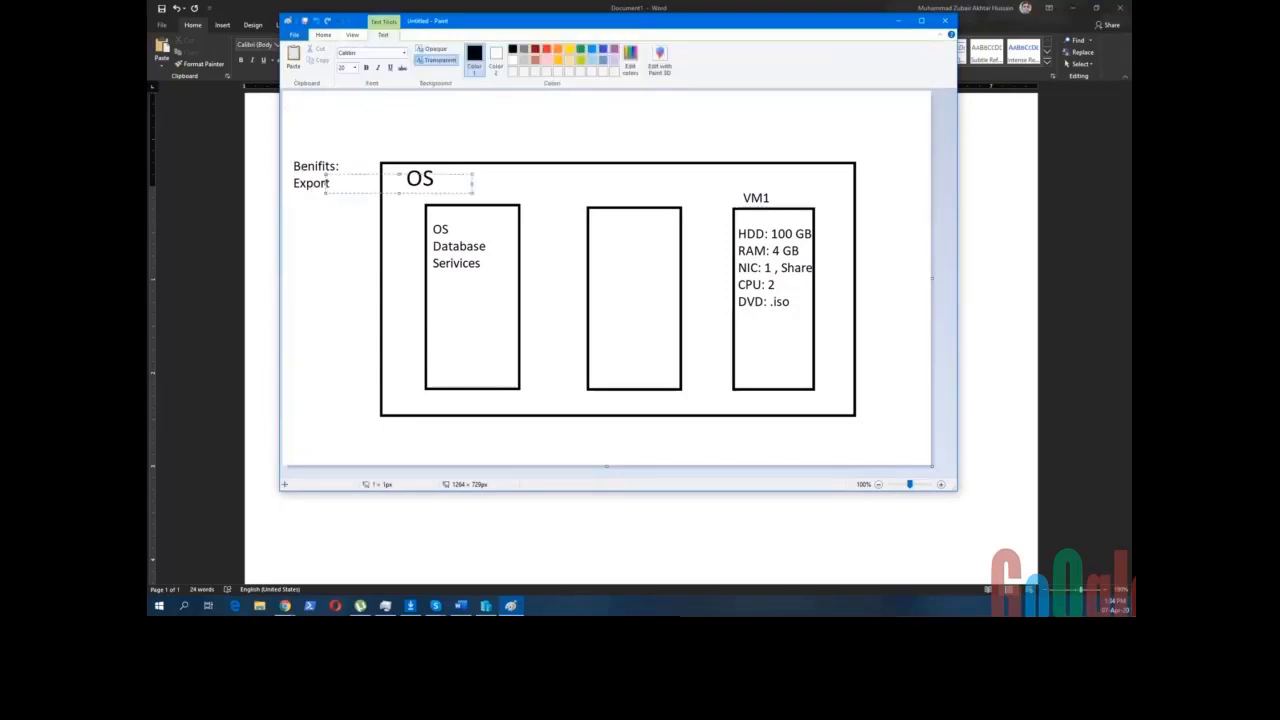
left_click(296, 196)
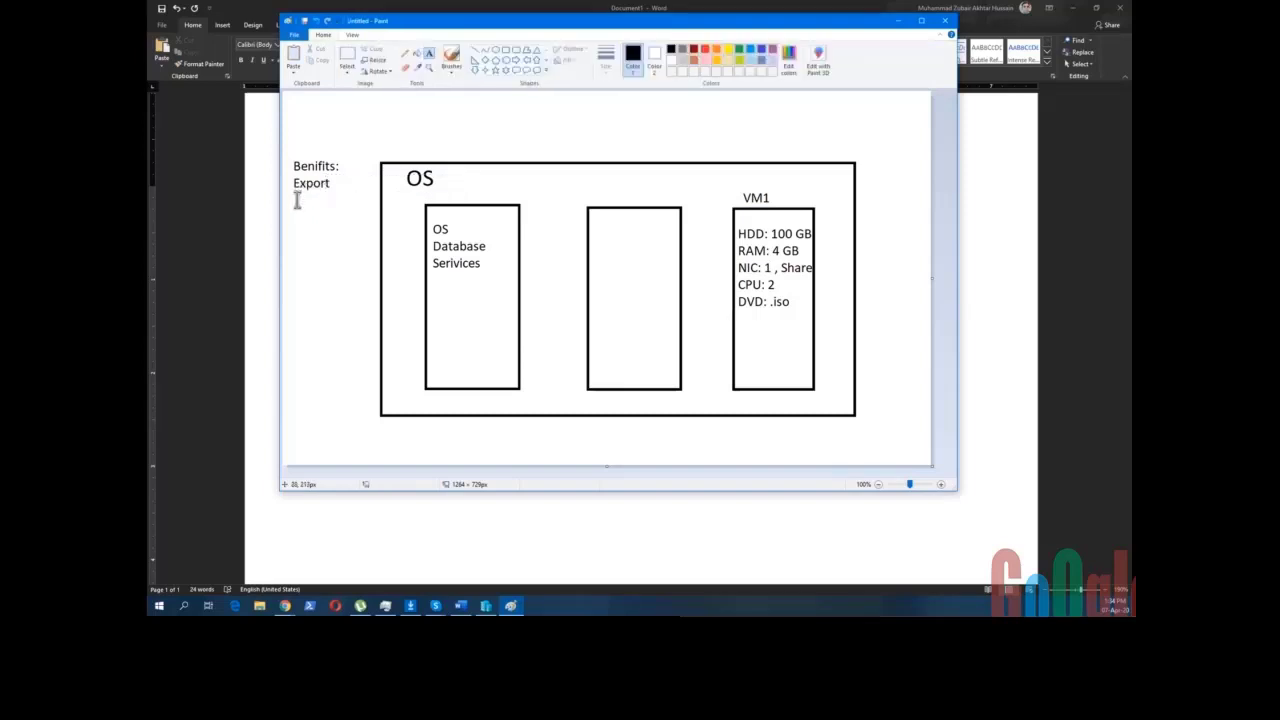
left_click(312, 180)
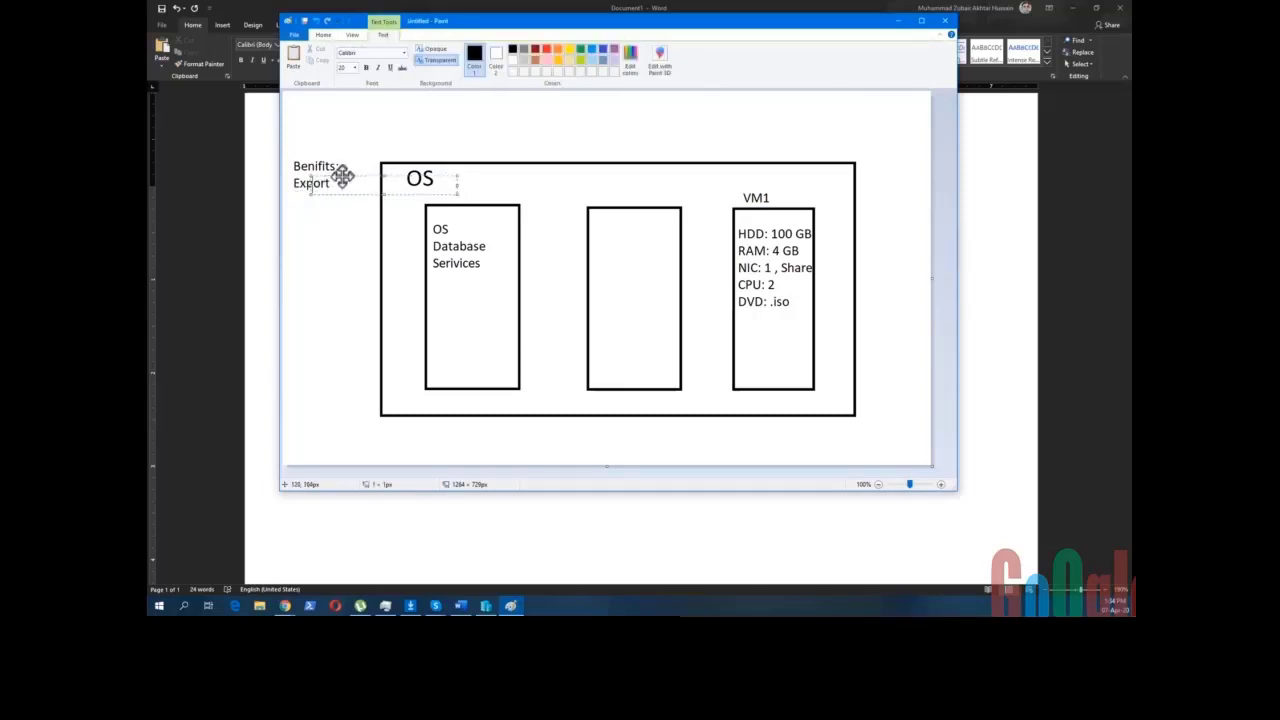
- Move the new text area just below 'Export' and type 'Import'
left_click_drag(340, 174, 328, 192)
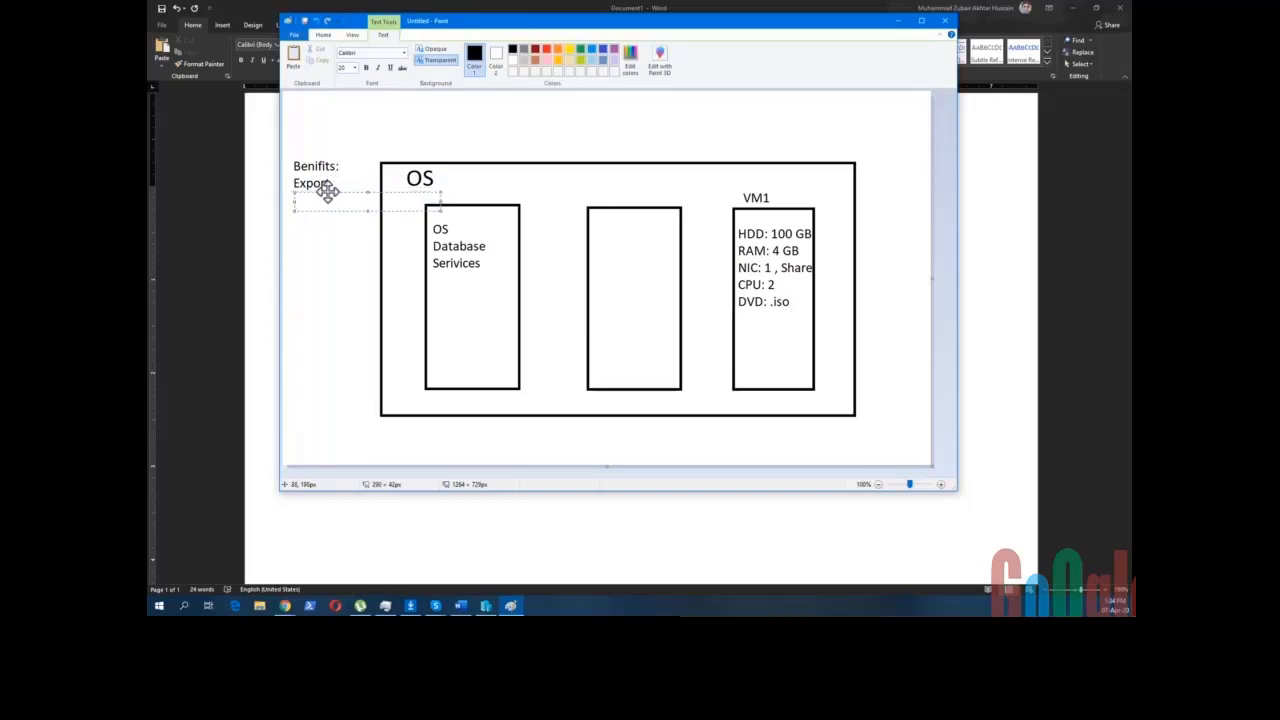
type("Import")
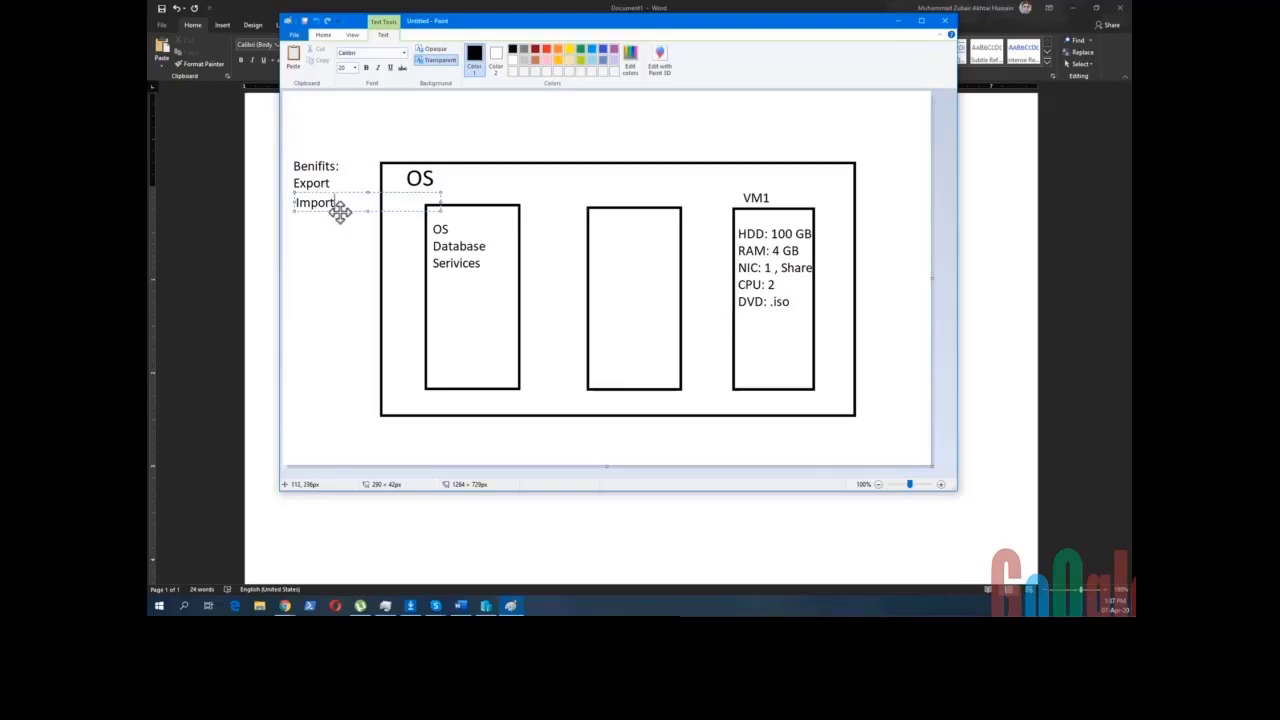
- Start a fresh line below 'Import' in the benefits list
key("Return")
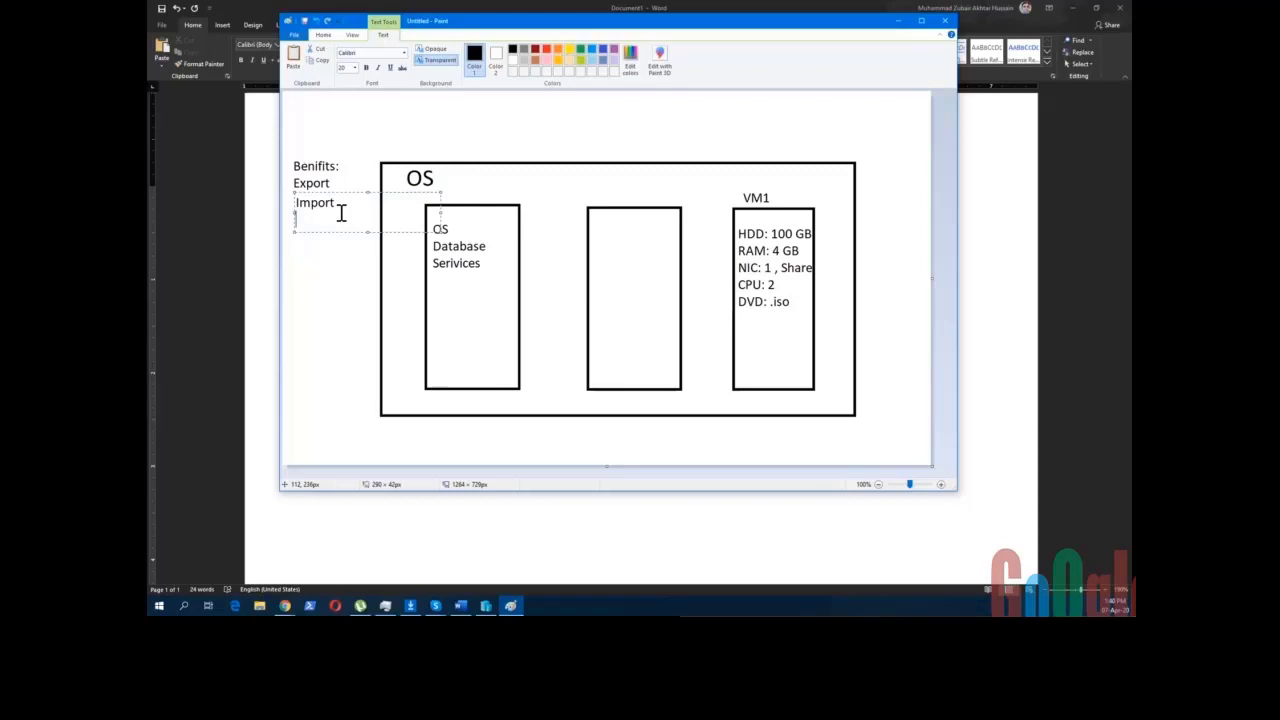
- Add 'Snapshot' on its own line below 'Import', leaving a new line after it
key("Return")
type("Snapshot")
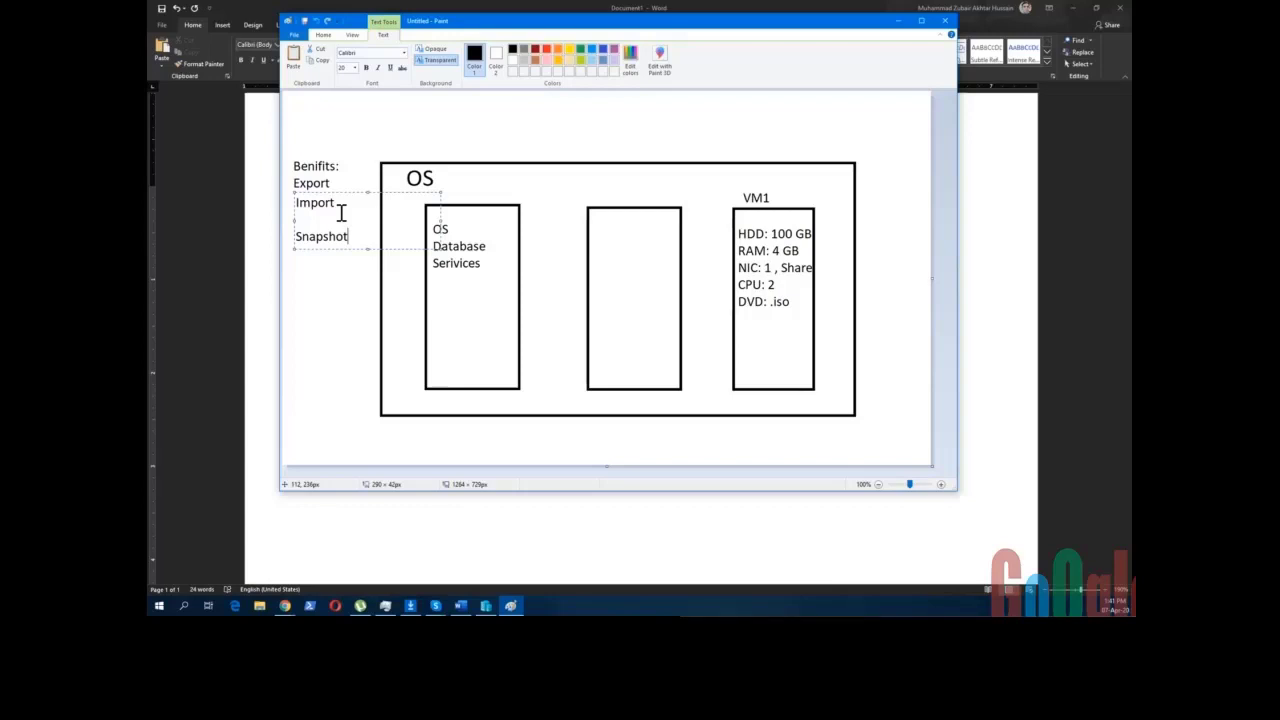
key("Return")
- Review Server2016-1's automatic checkpoint in Hyper-V Manager, leaving its name unchanged
left_click(484, 606)
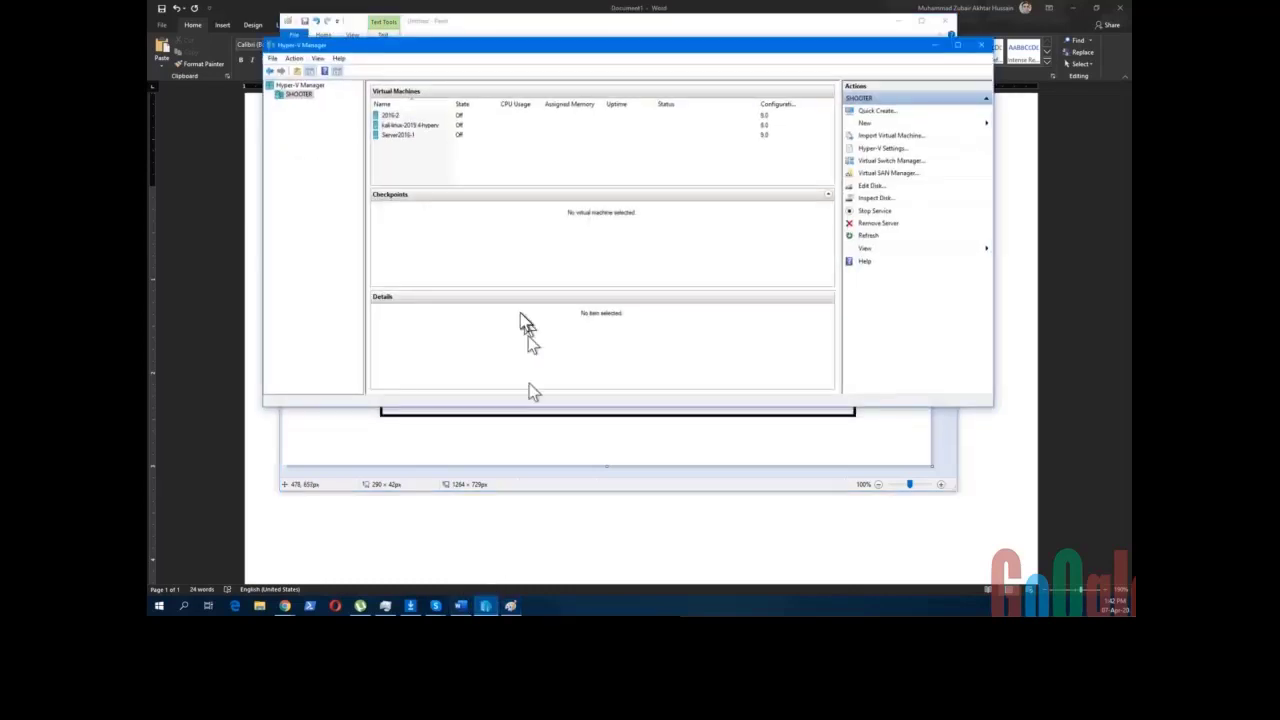
left_click(405, 136)
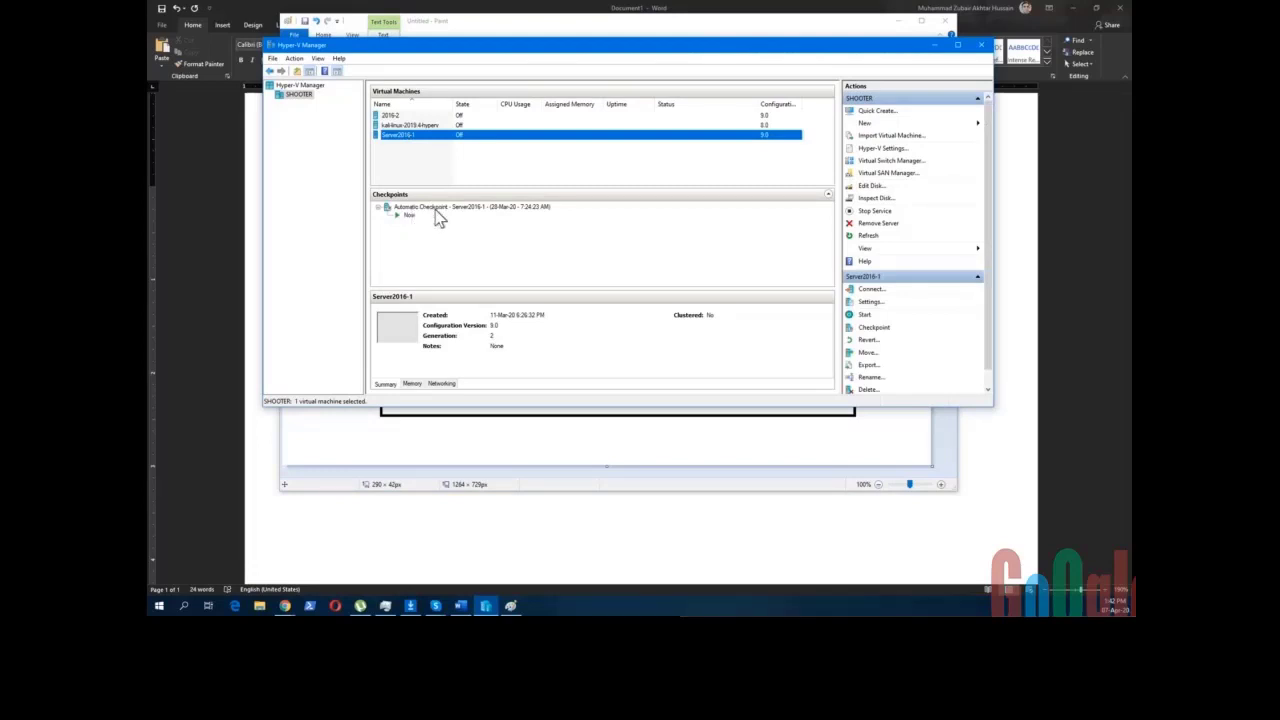
left_click(438, 212)
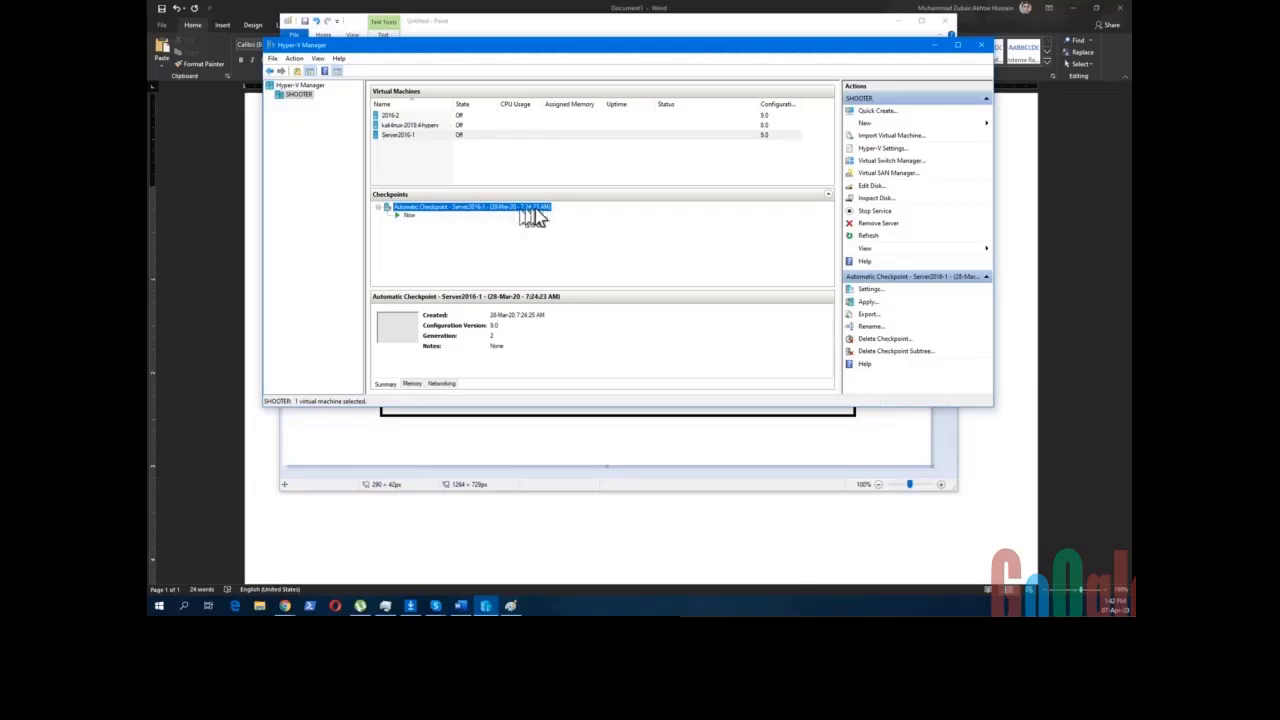
left_click(440, 212)
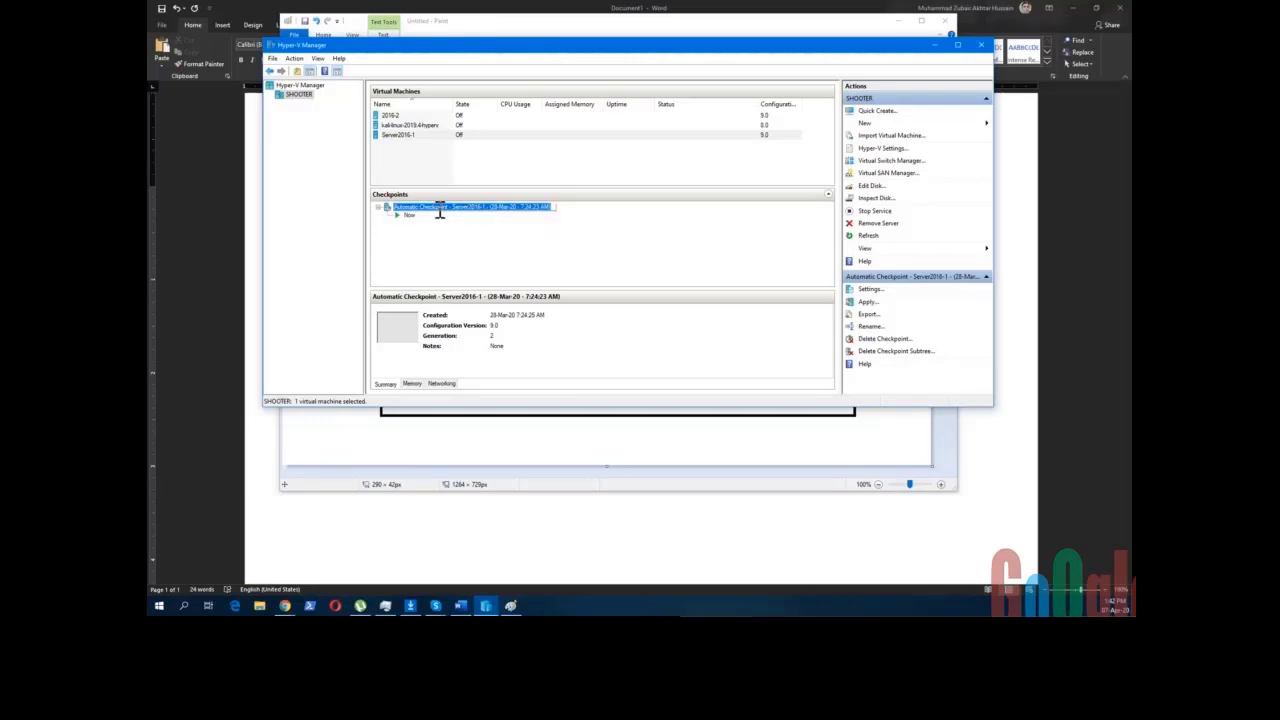
left_click(427, 250)
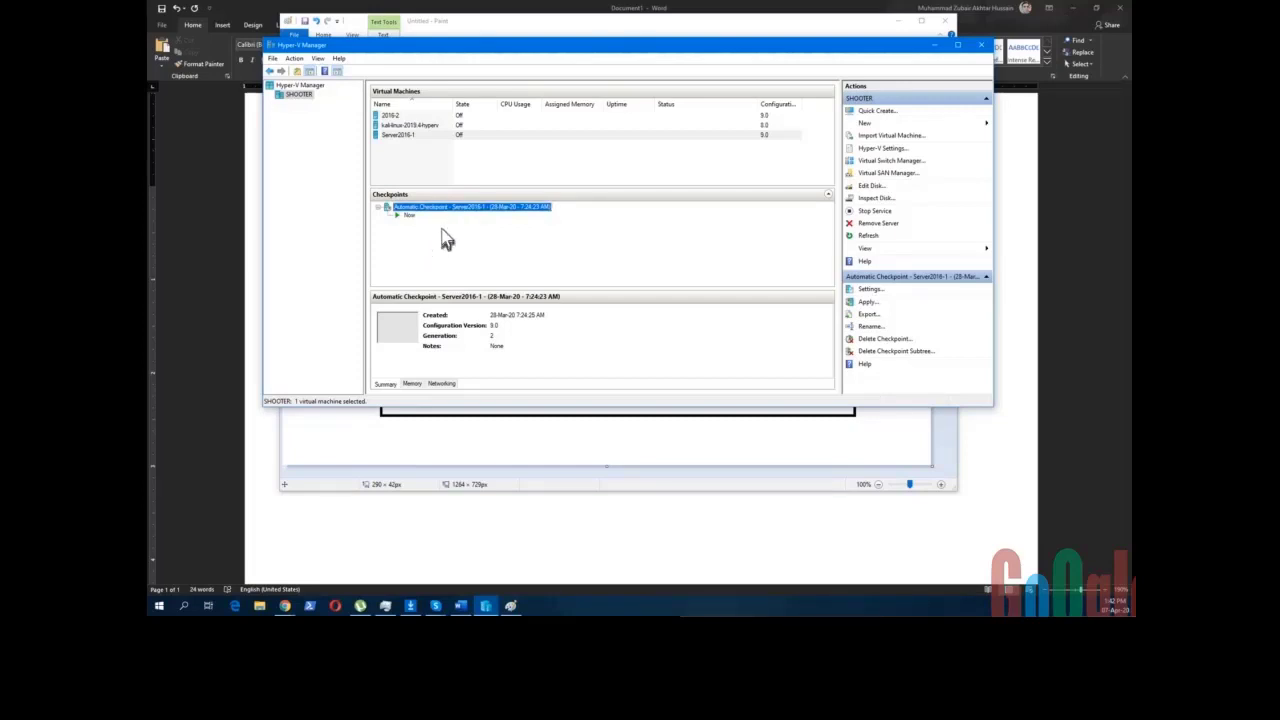
- Inspect the kali-linux and 2016-2 machines' automatic checkpoints, then minimize Hyper-V Manager
left_click(406, 127)
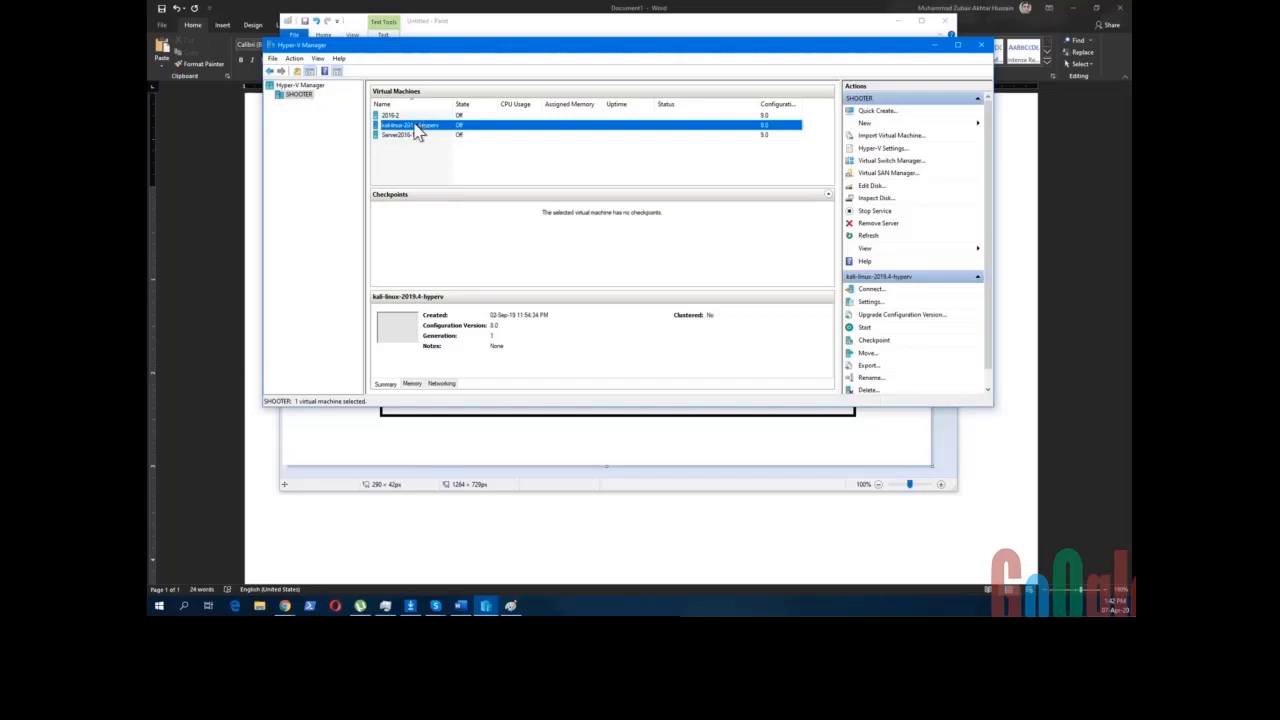
left_click(395, 116)
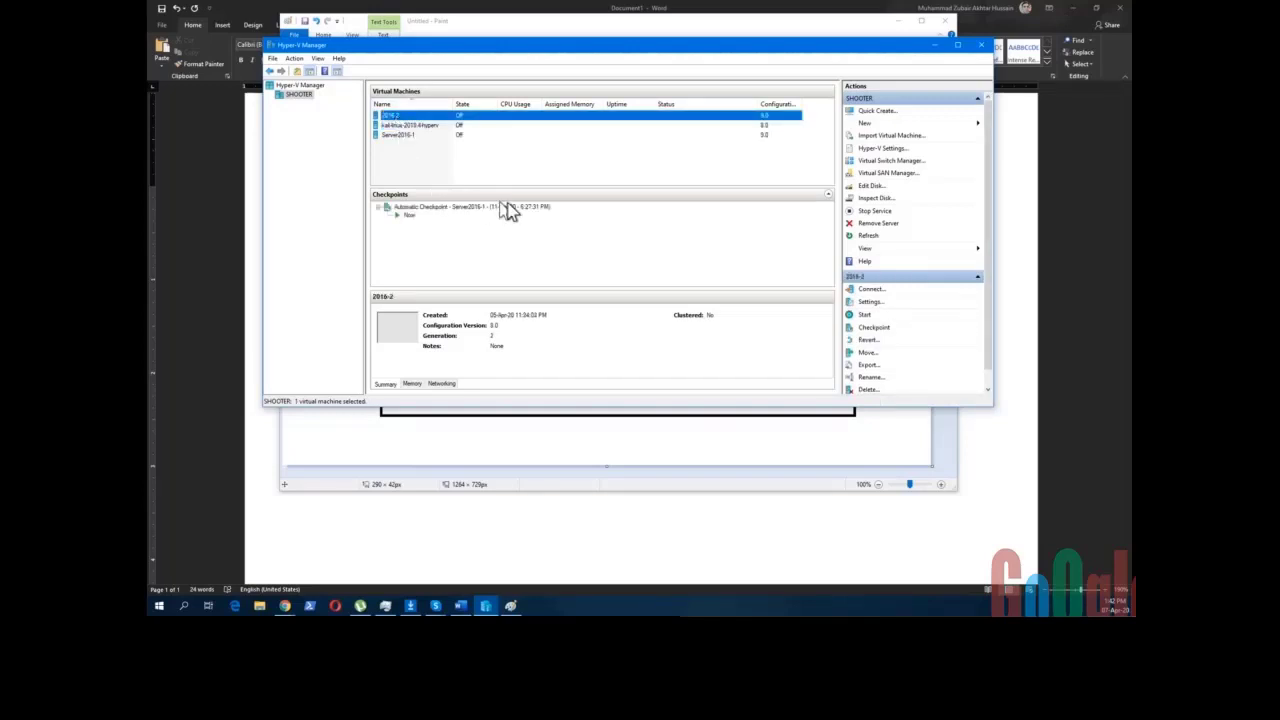
left_click(470, 208)
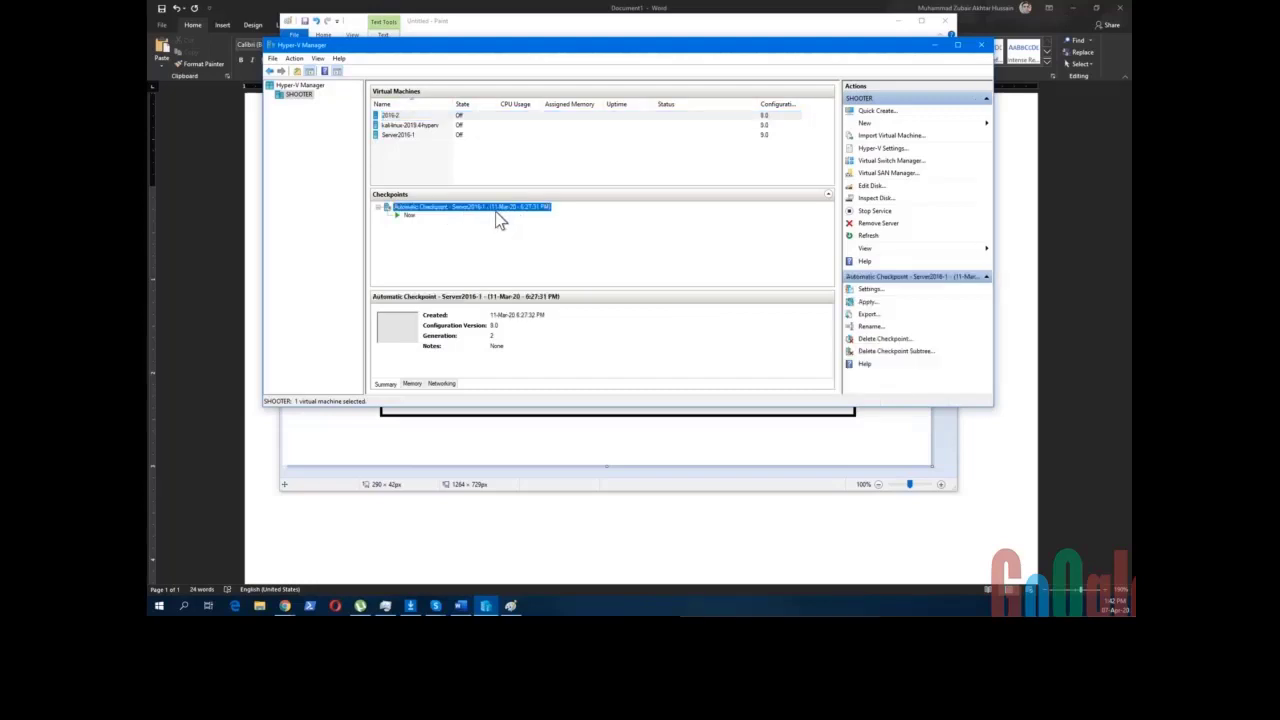
left_click(415, 170)
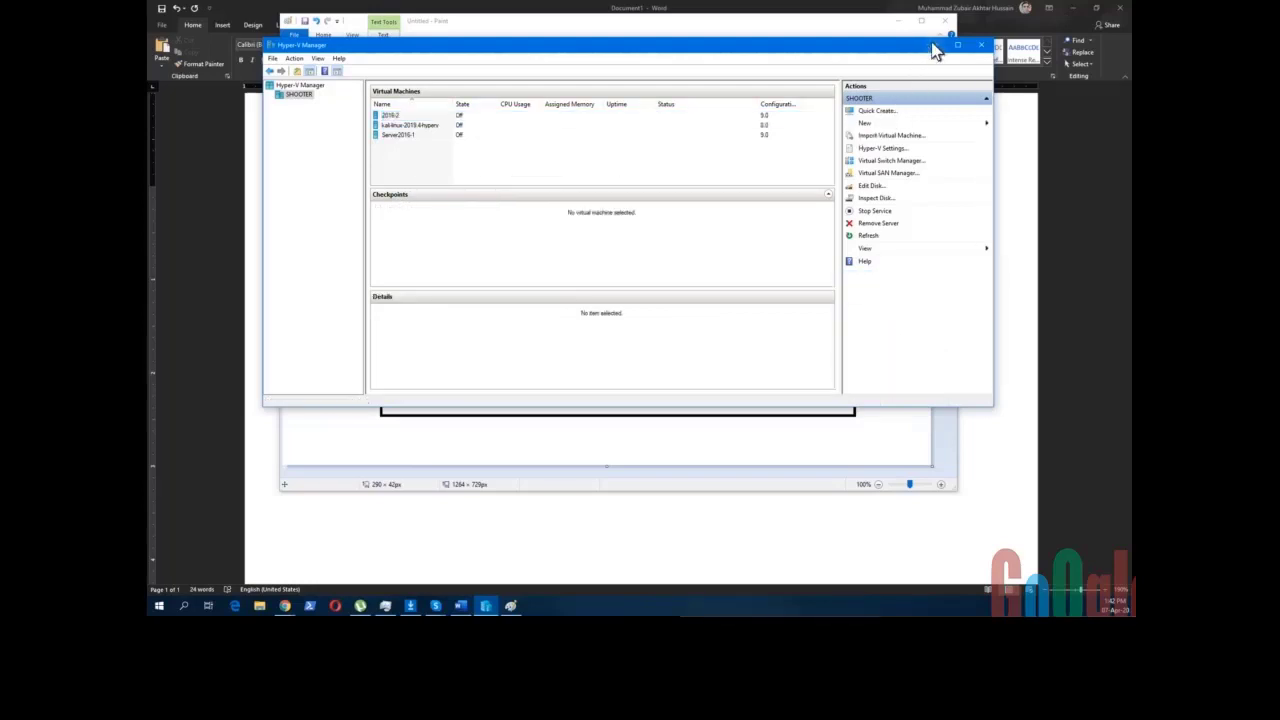
left_click(933, 45)
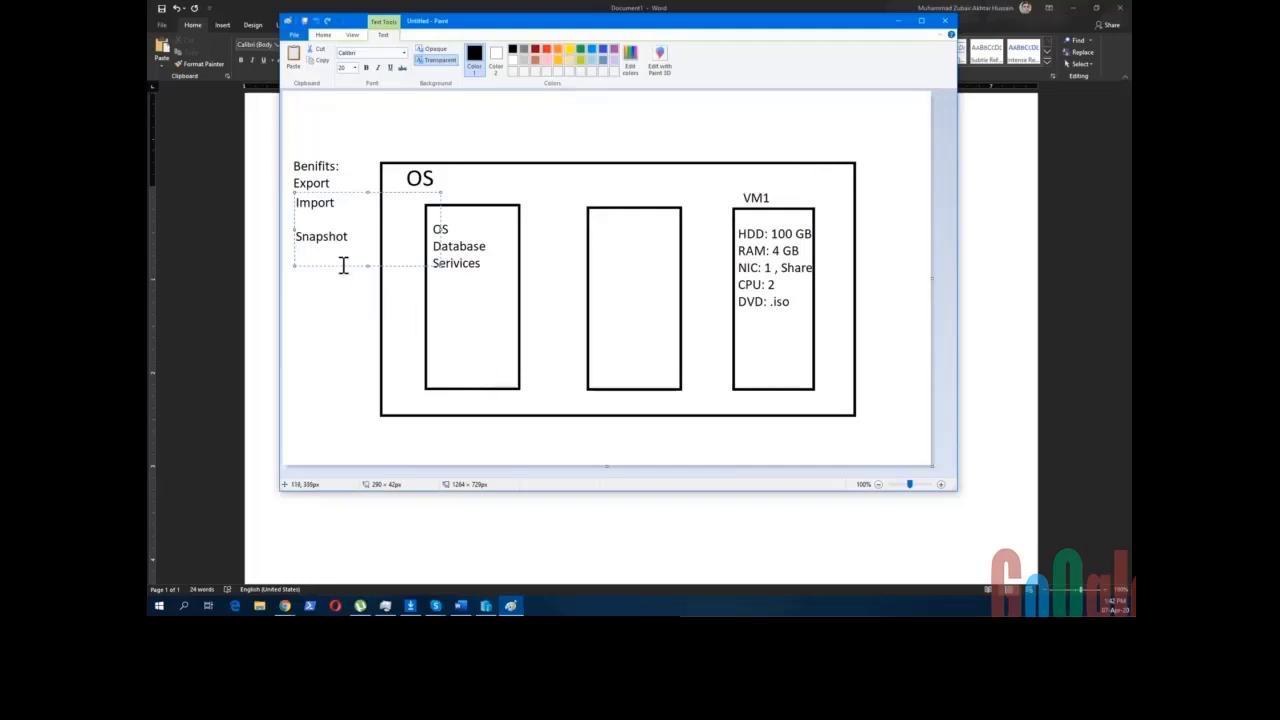
- Add 'Checkpoint' under 'Snapshot', then 'Backup Server' after a blank line
left_click(354, 237)
key("Return")
type("Checkpoint")
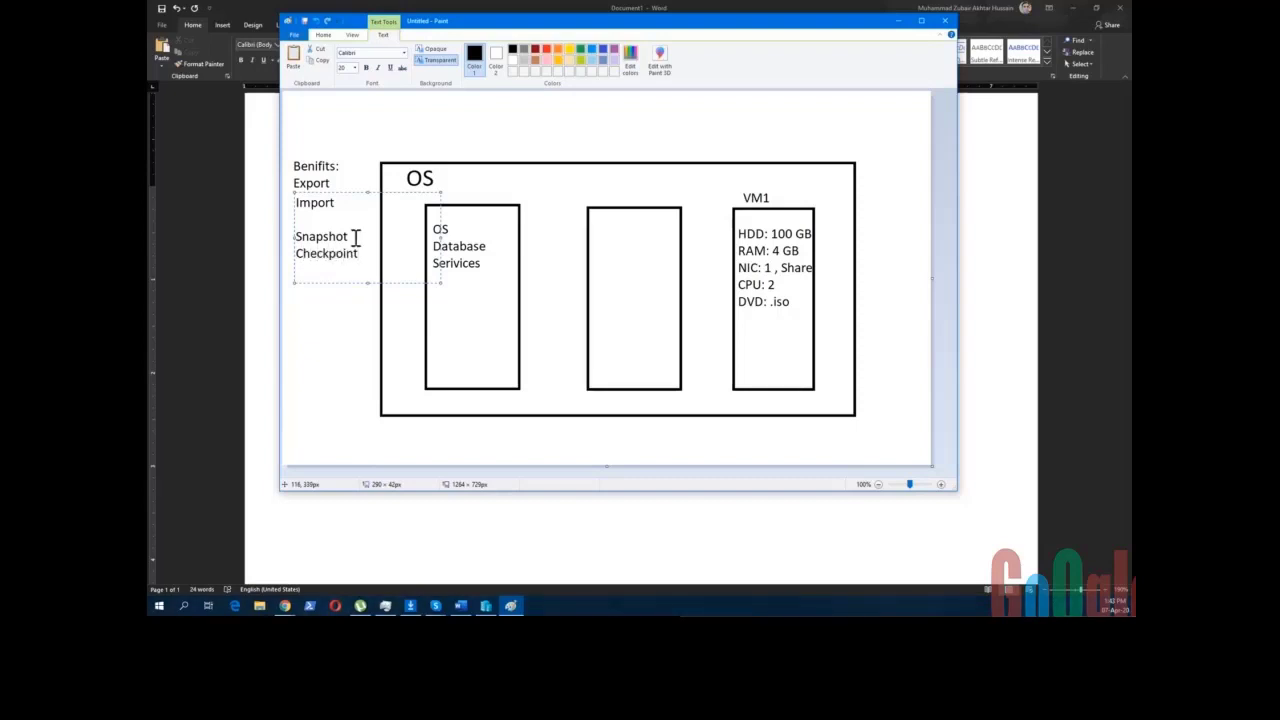
key("Return")
key("Return")
type("Backup ")
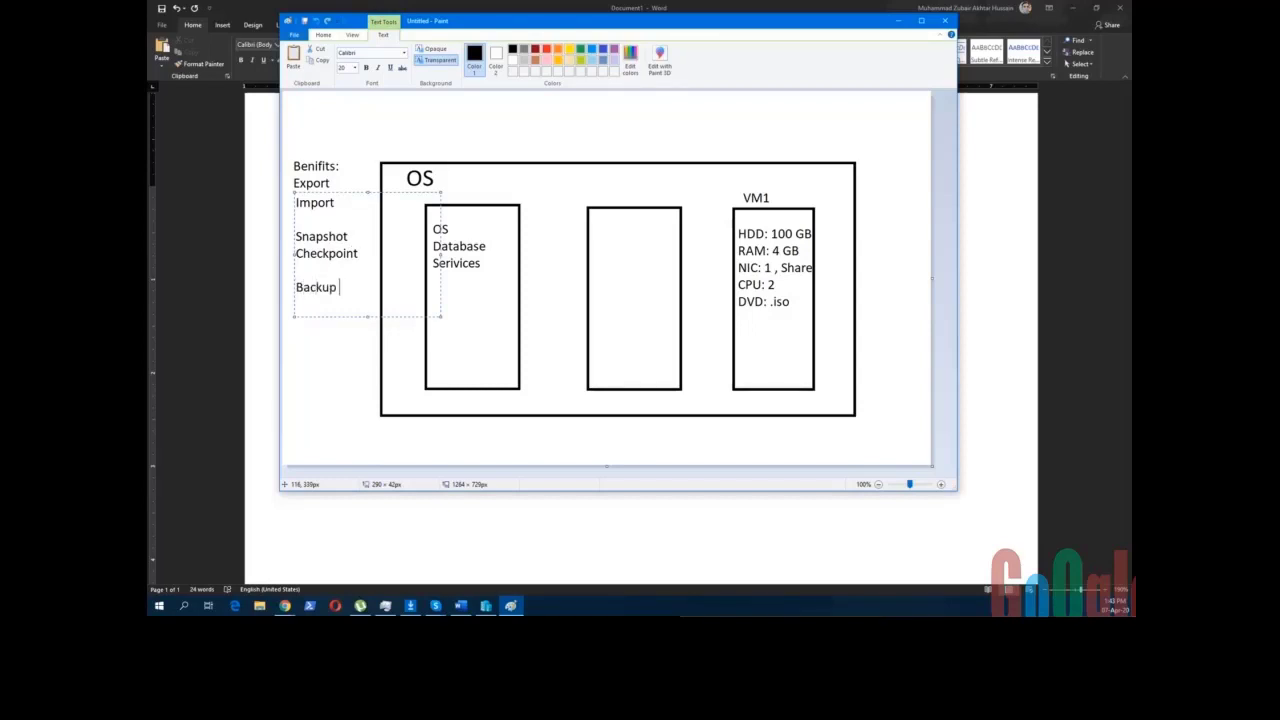
type("Server")
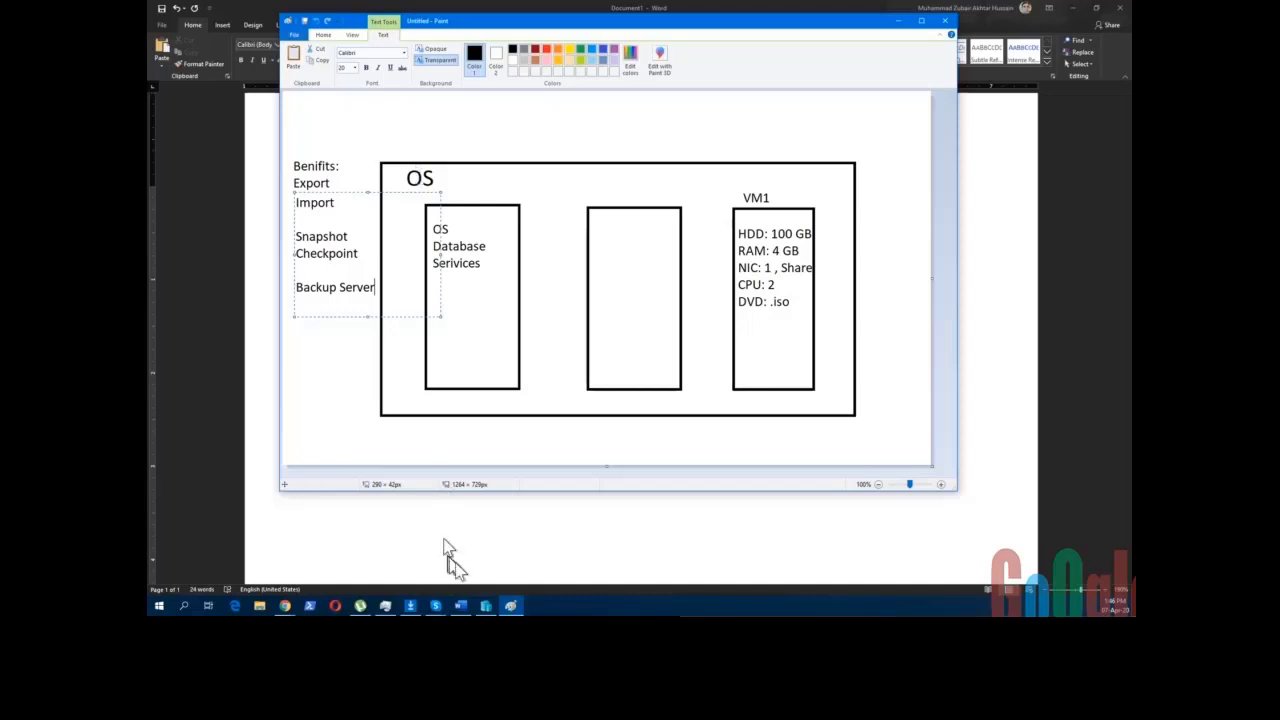
- Reposition Hyper-V Manager over Paint and show Server2016-1's details and automatic checkpoint
left_click(484, 607)
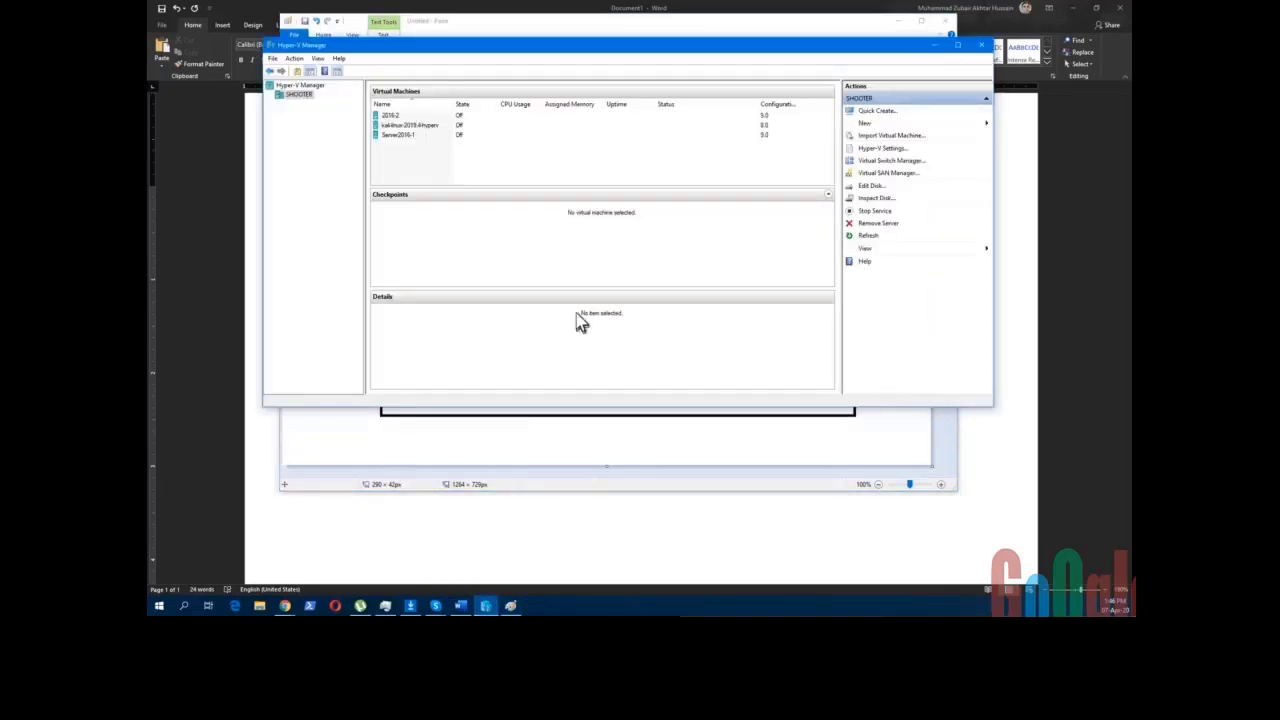
left_click(400, 136)
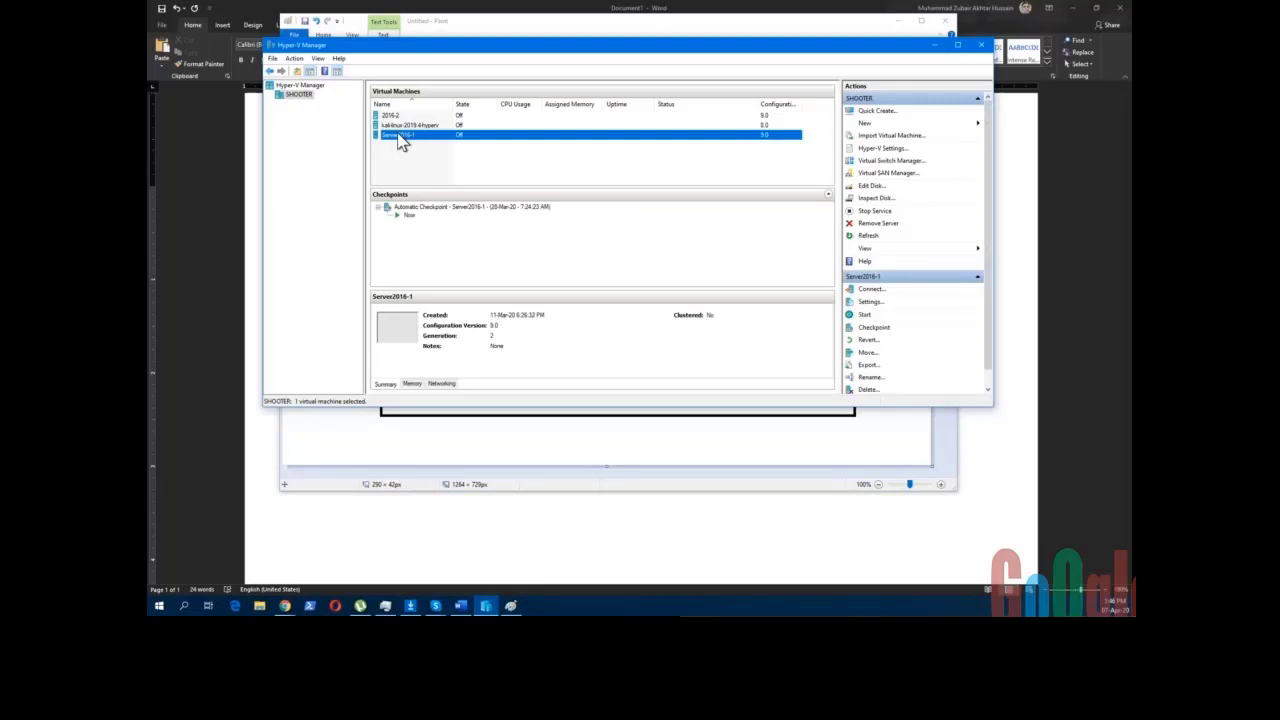
left_click(415, 153)
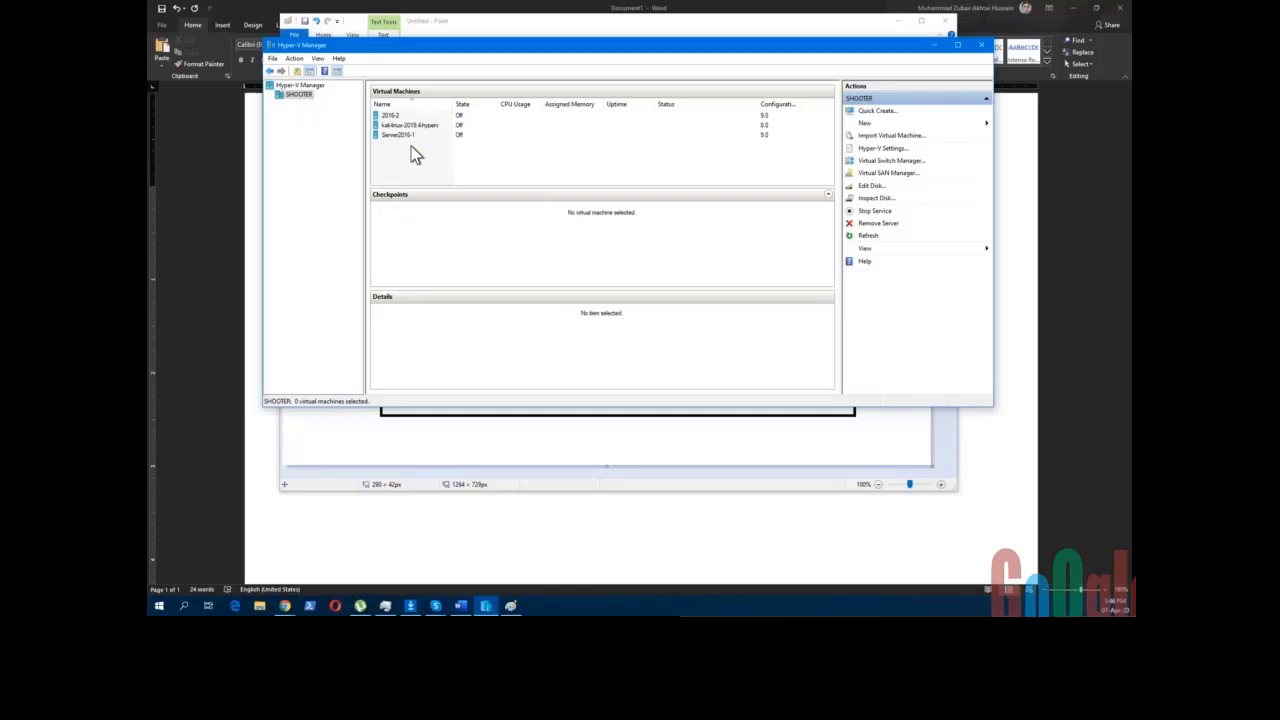
left_click_drag(480, 47, 457, 58)
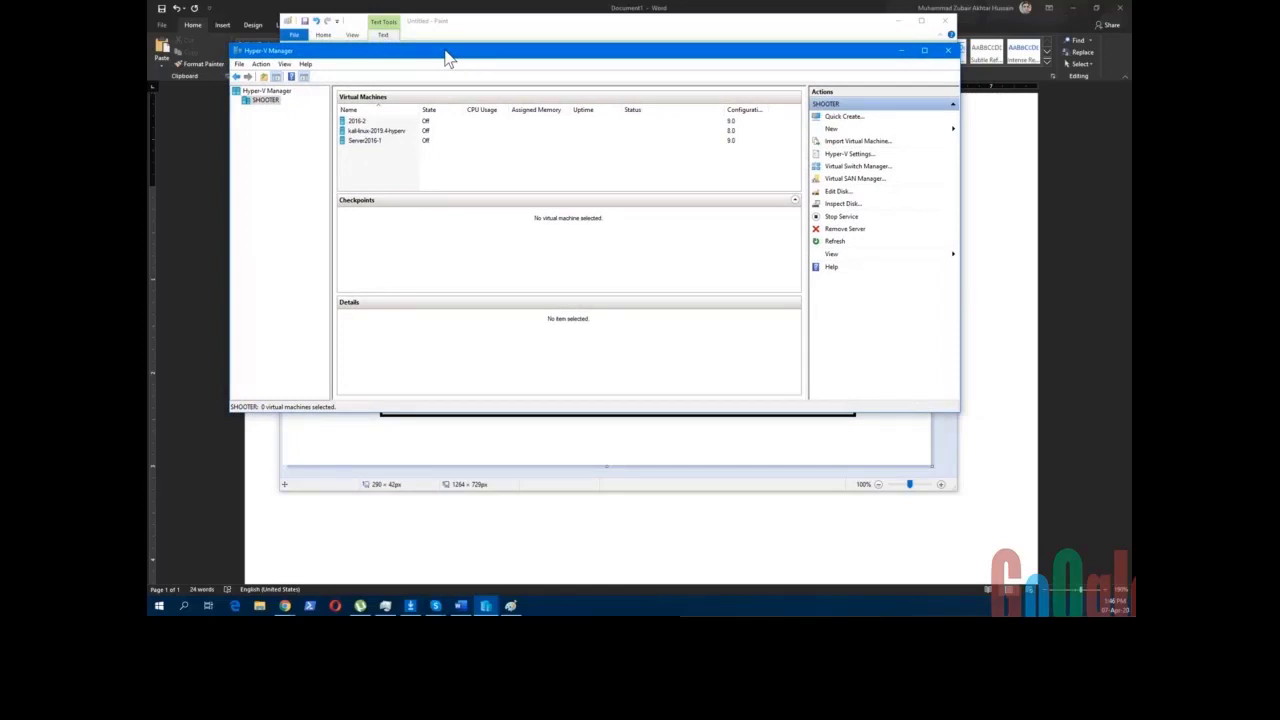
left_click_drag(449, 58, 452, 60)
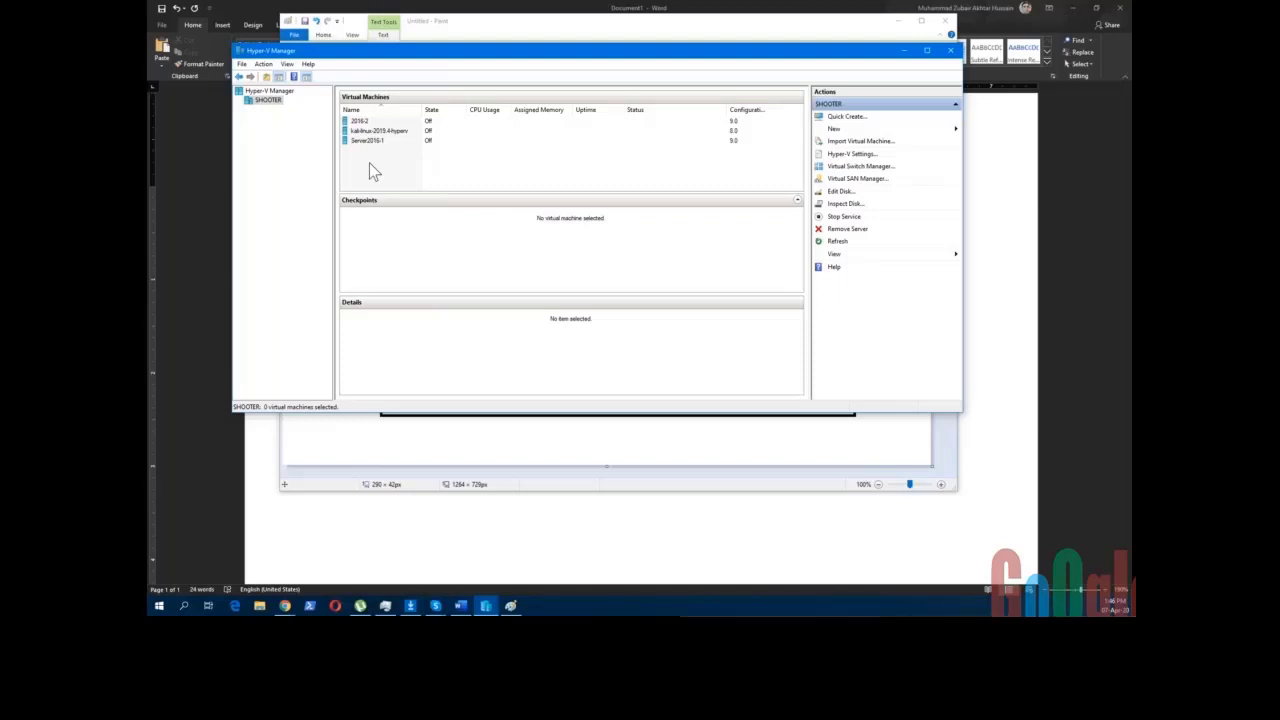
left_click(376, 141)
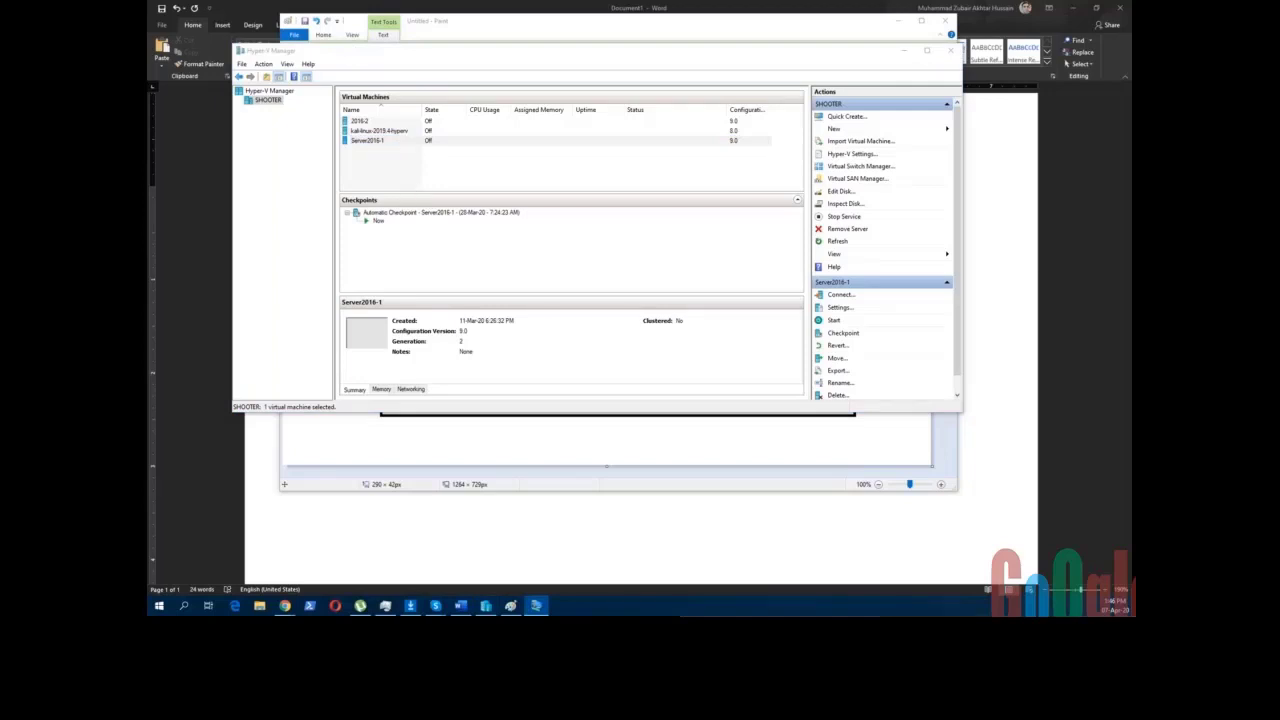
- Start Server2016-1 continuing from its last state, and position its connection window
left_click(660, 178)
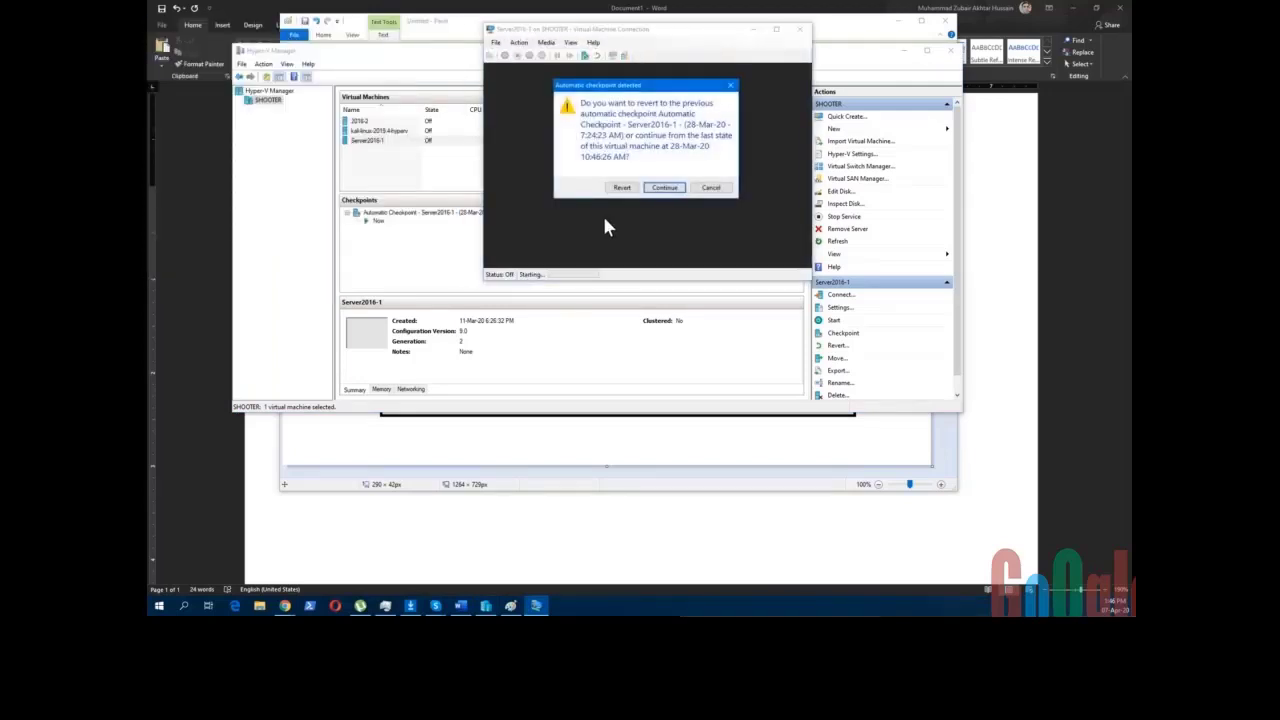
left_click(664, 188)
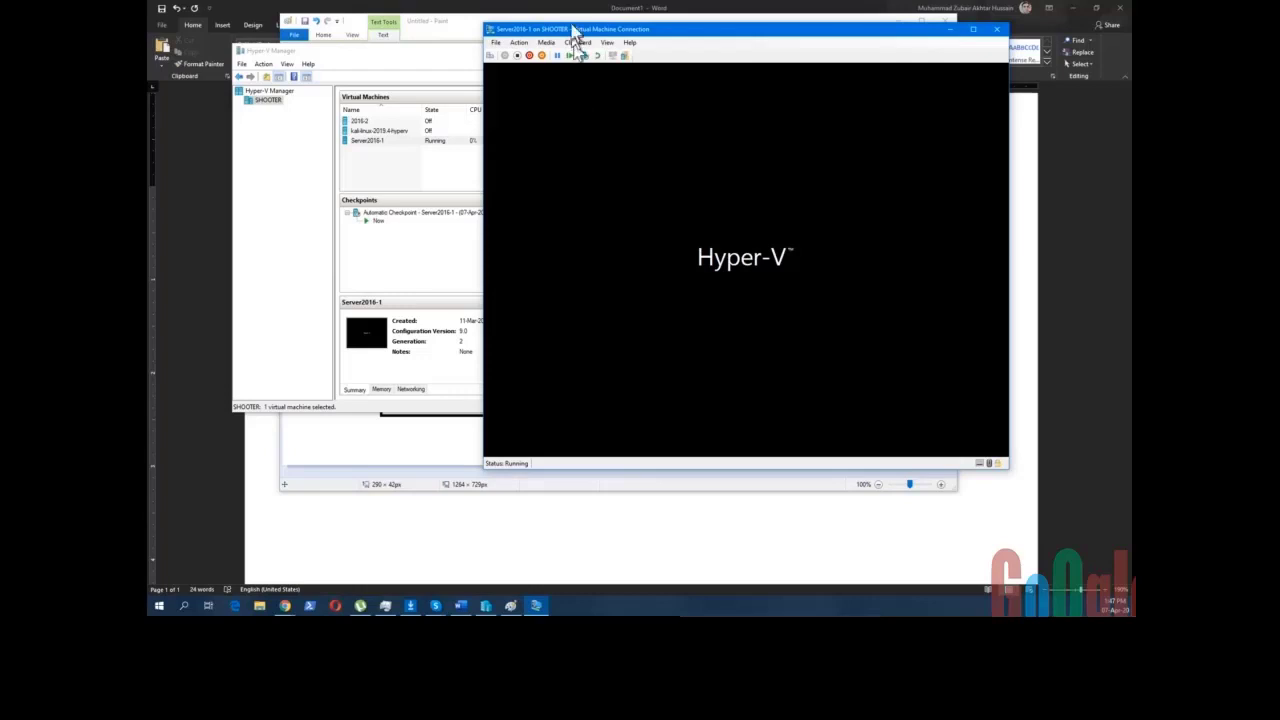
left_click_drag(600, 31, 512, 165)
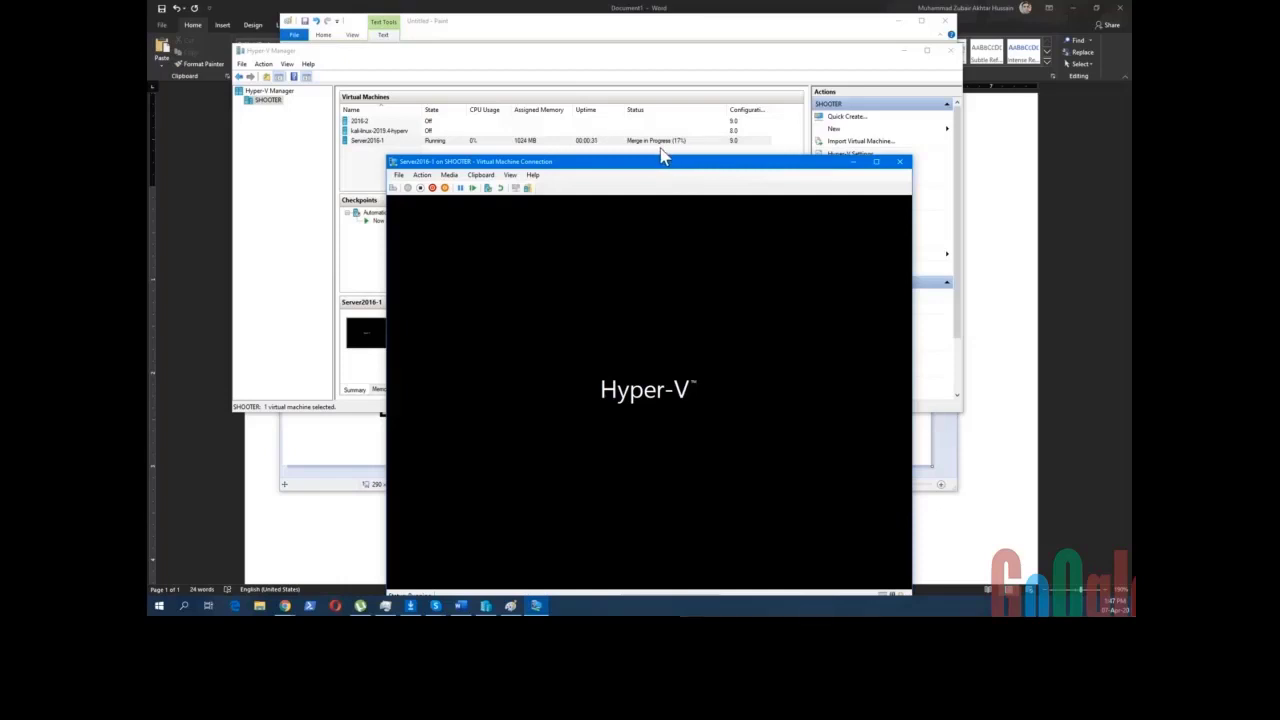
left_click_drag(654, 166, 637, 49)
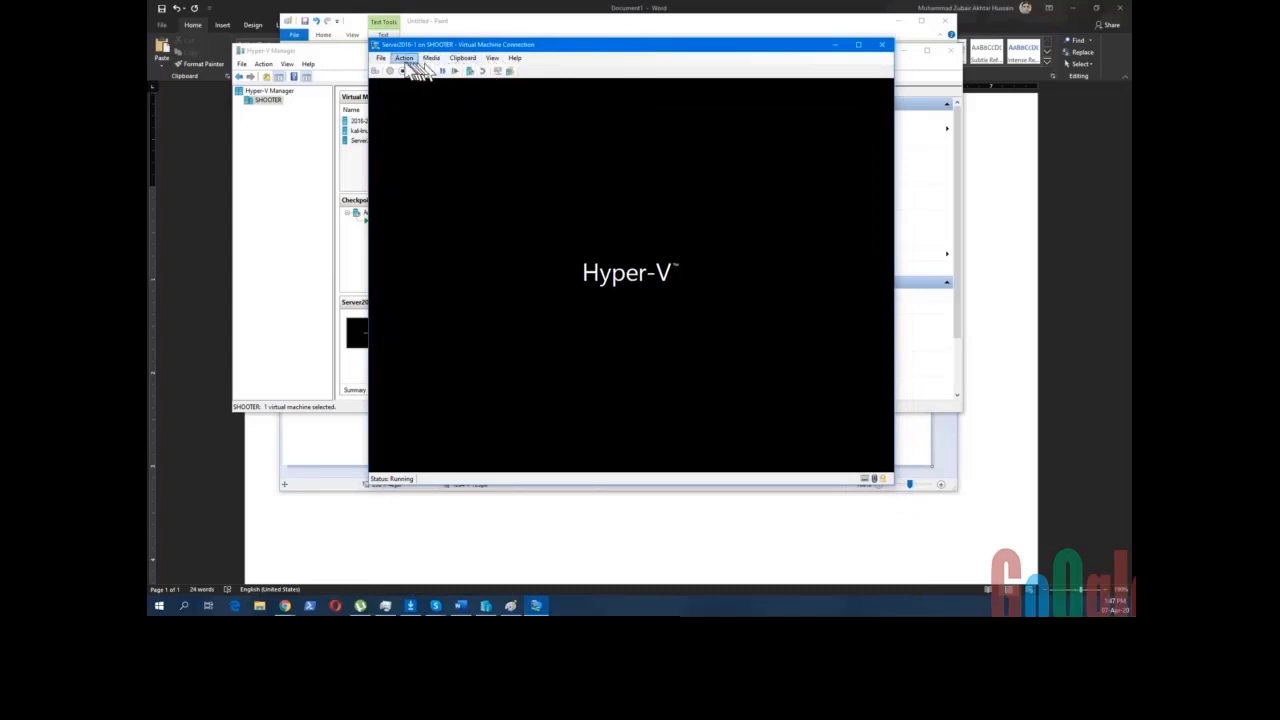
left_click(382, 59)
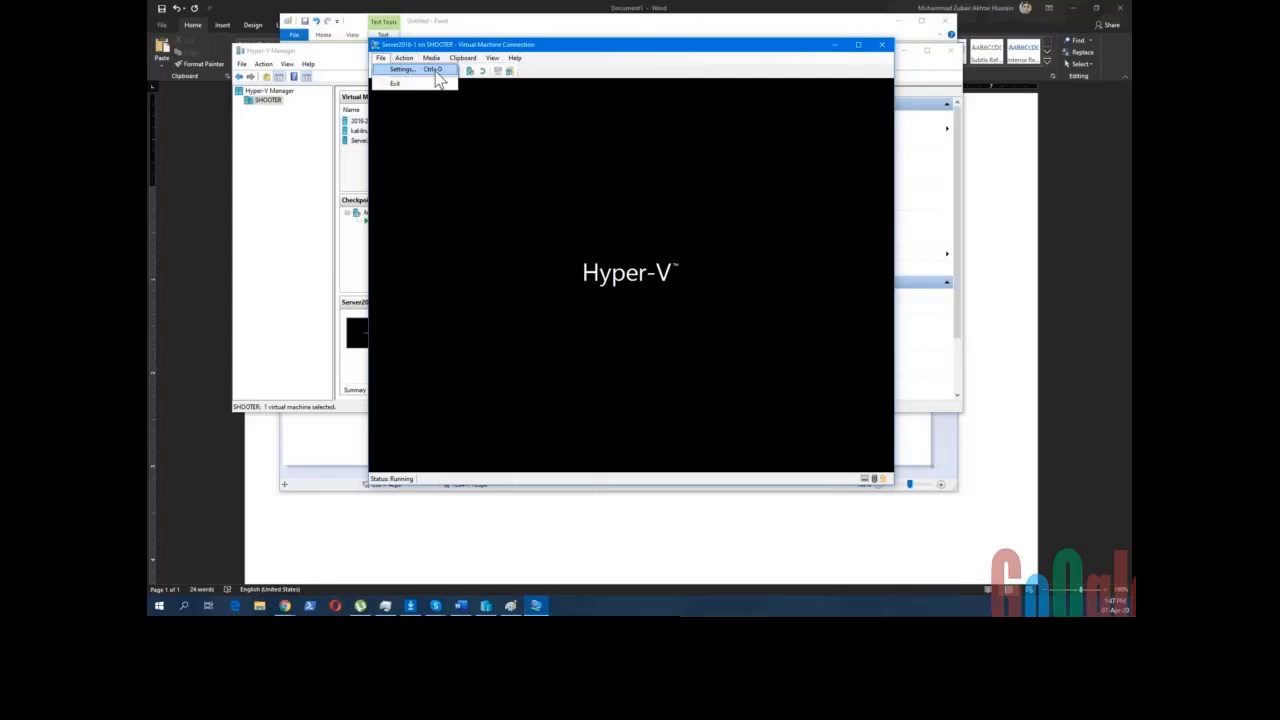
- Open Server2016-1's settings to check its Firmware boot order, then return to Add Hardware
left_click(435, 72)
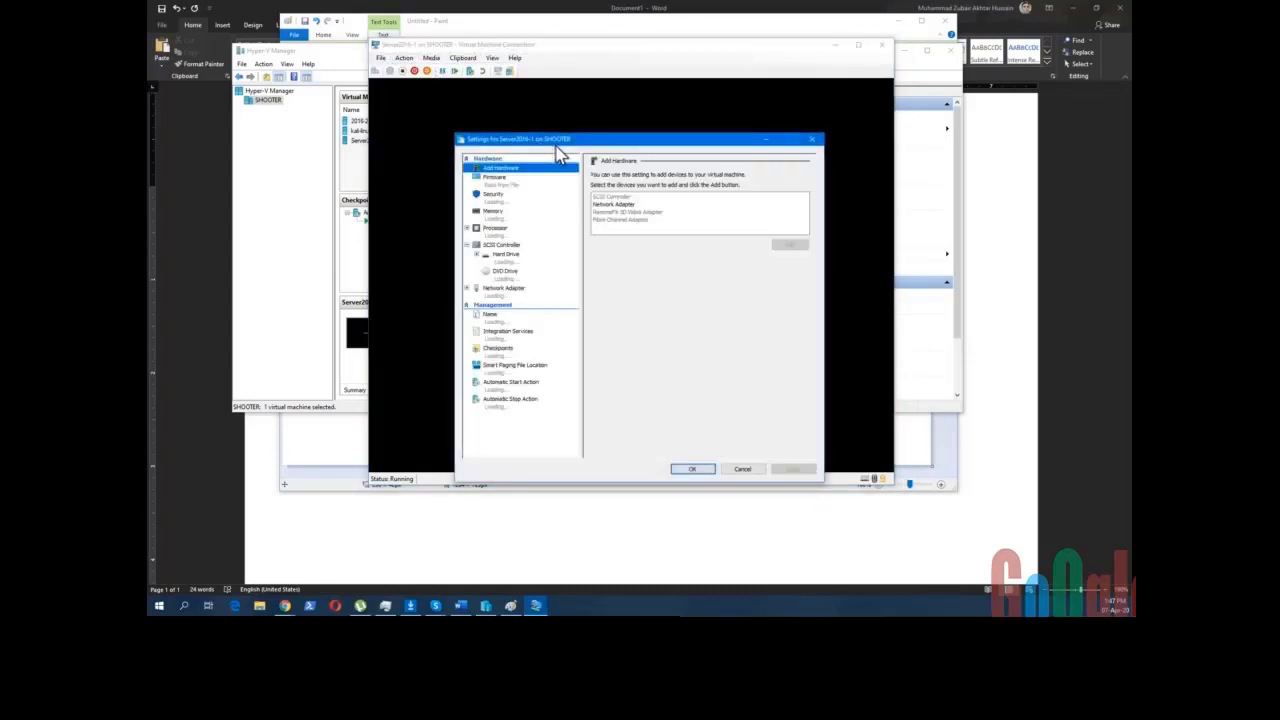
left_click_drag(564, 146, 505, 77)
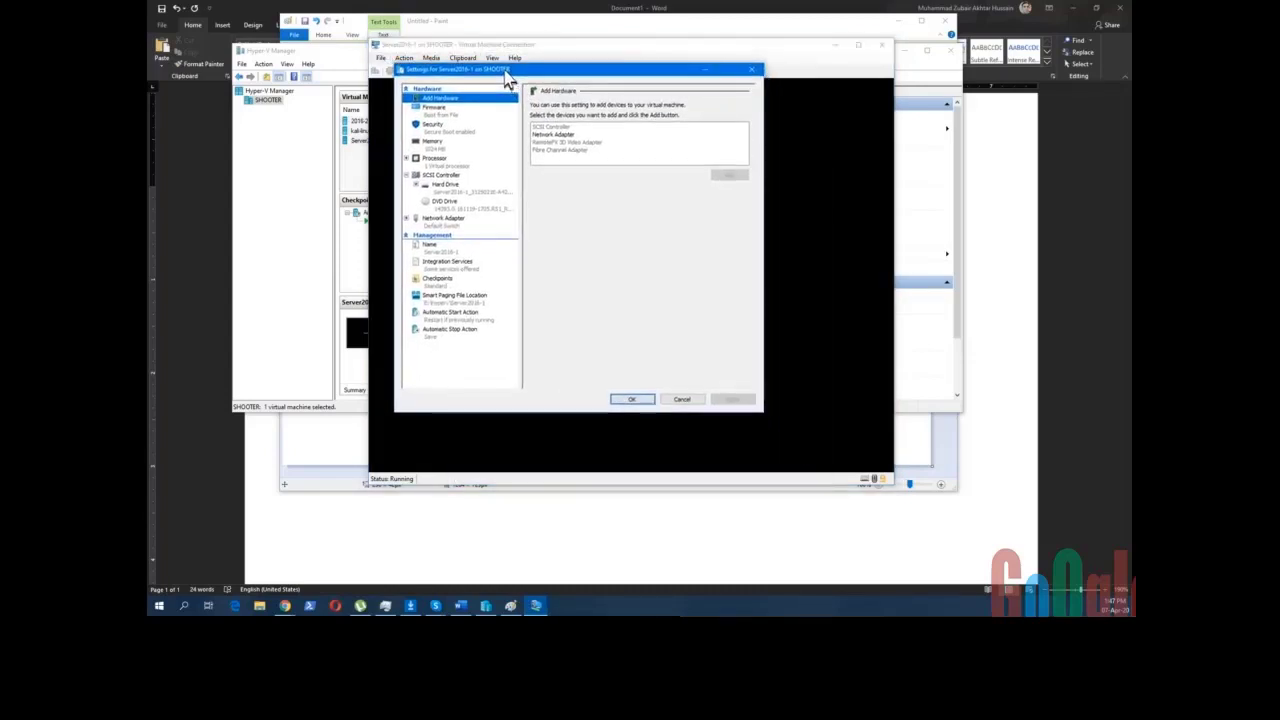
left_click(437, 115)
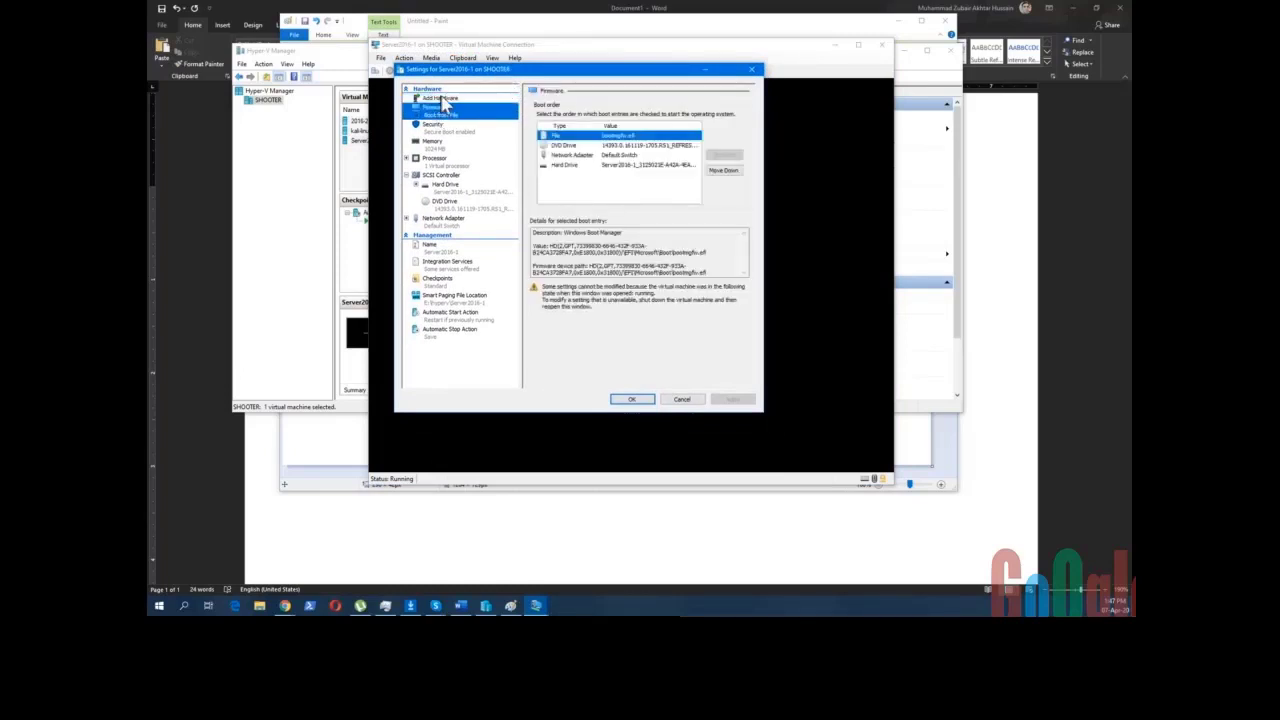
left_click(446, 100)
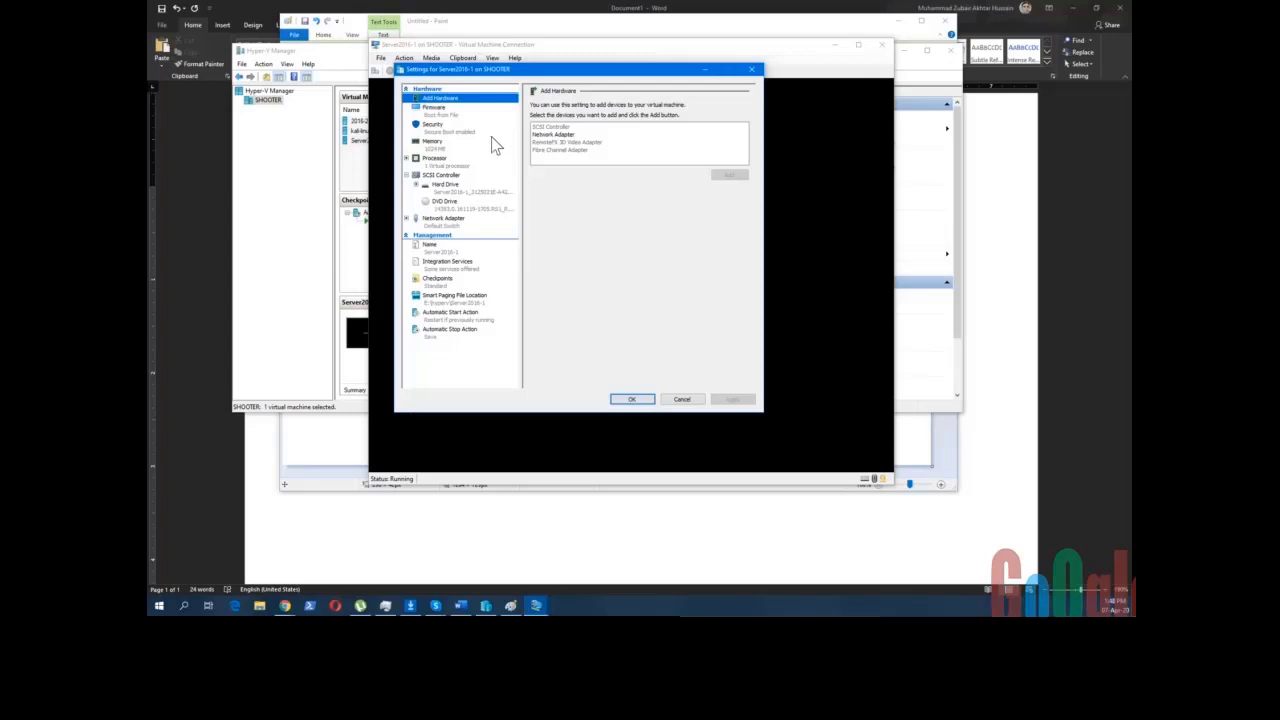
- Compare the Network Adapter, Fibre Channel and SCSI Controller hardware options, then view Server2016-1's firmware boot order
left_click(564, 134)
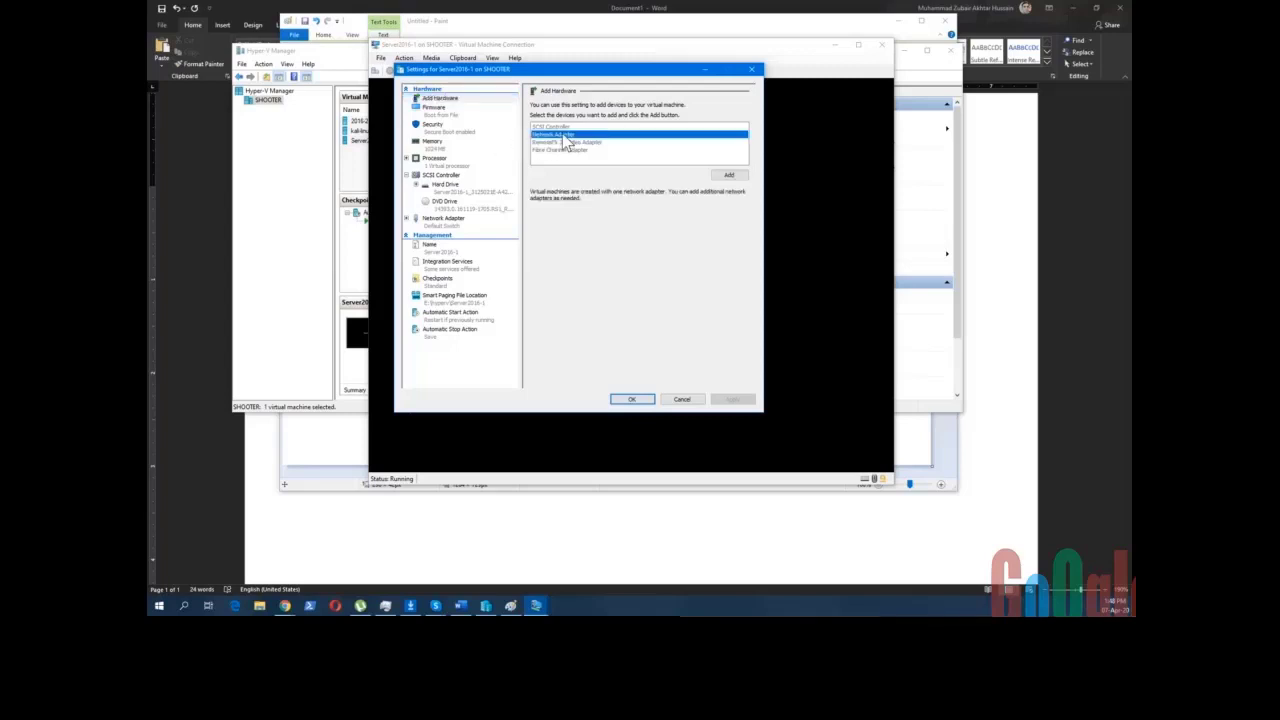
left_click(570, 128)
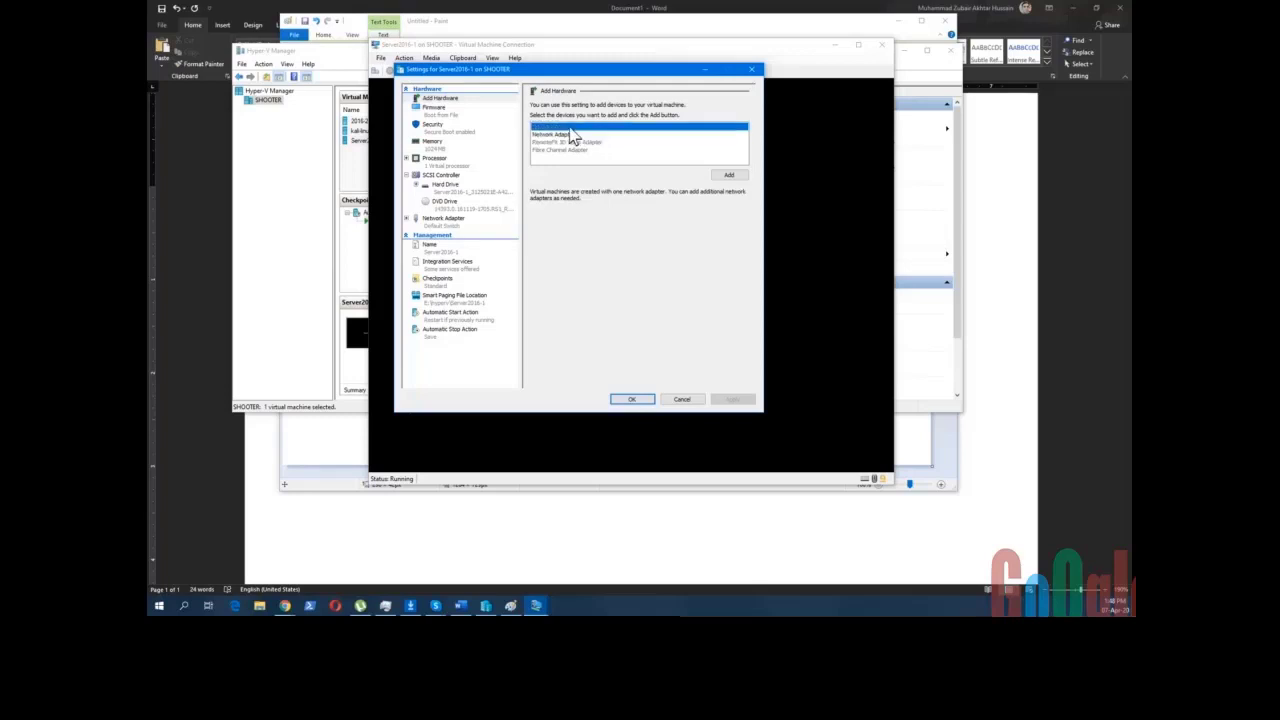
left_click(586, 135)
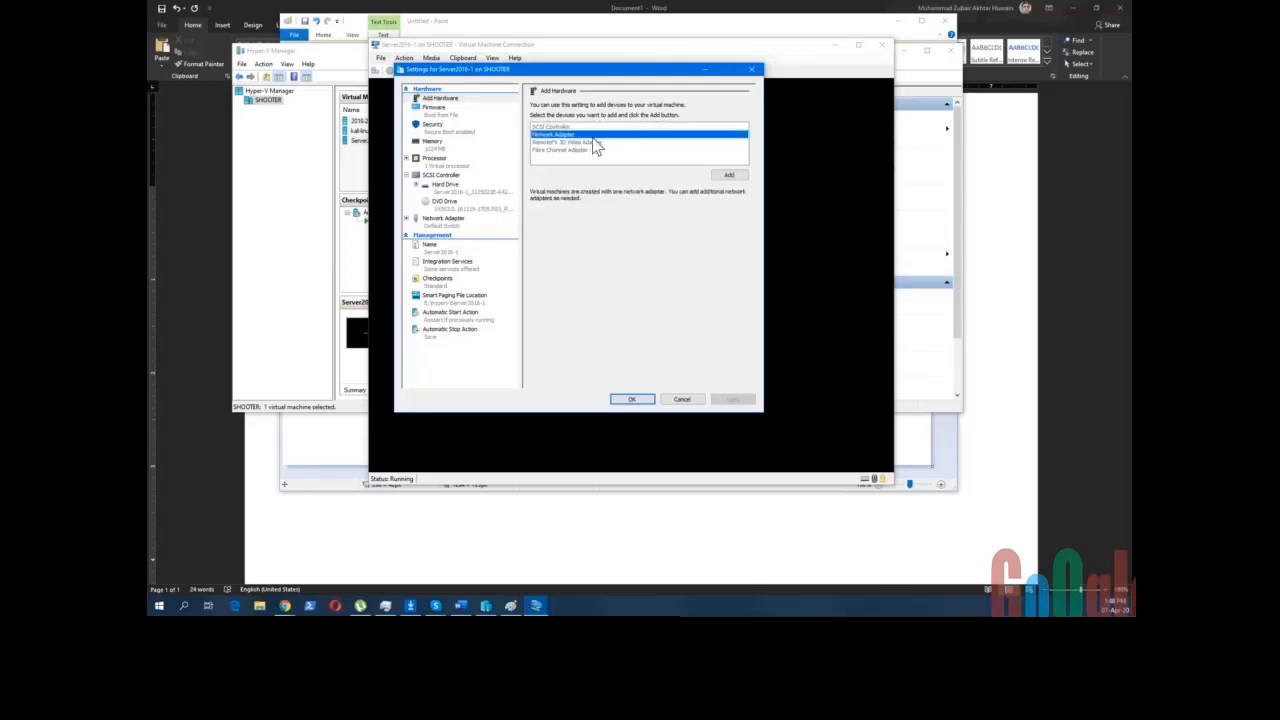
left_click(561, 150)
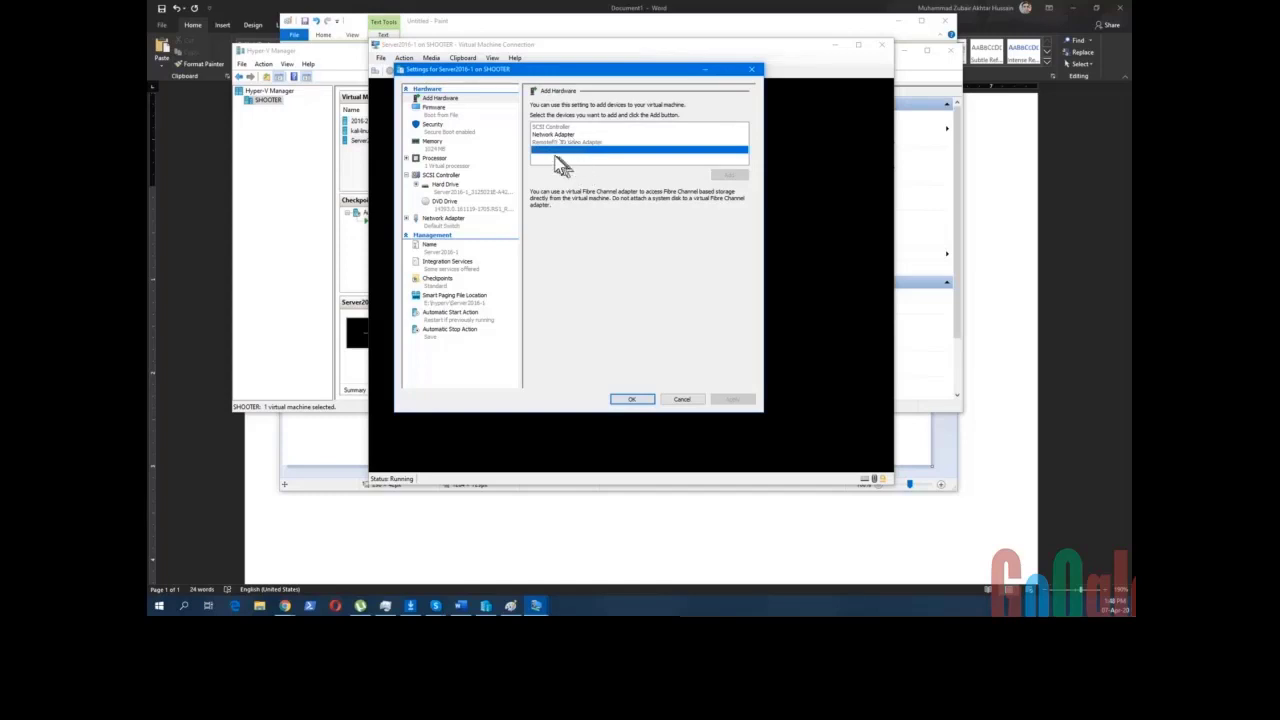
left_click(553, 128)
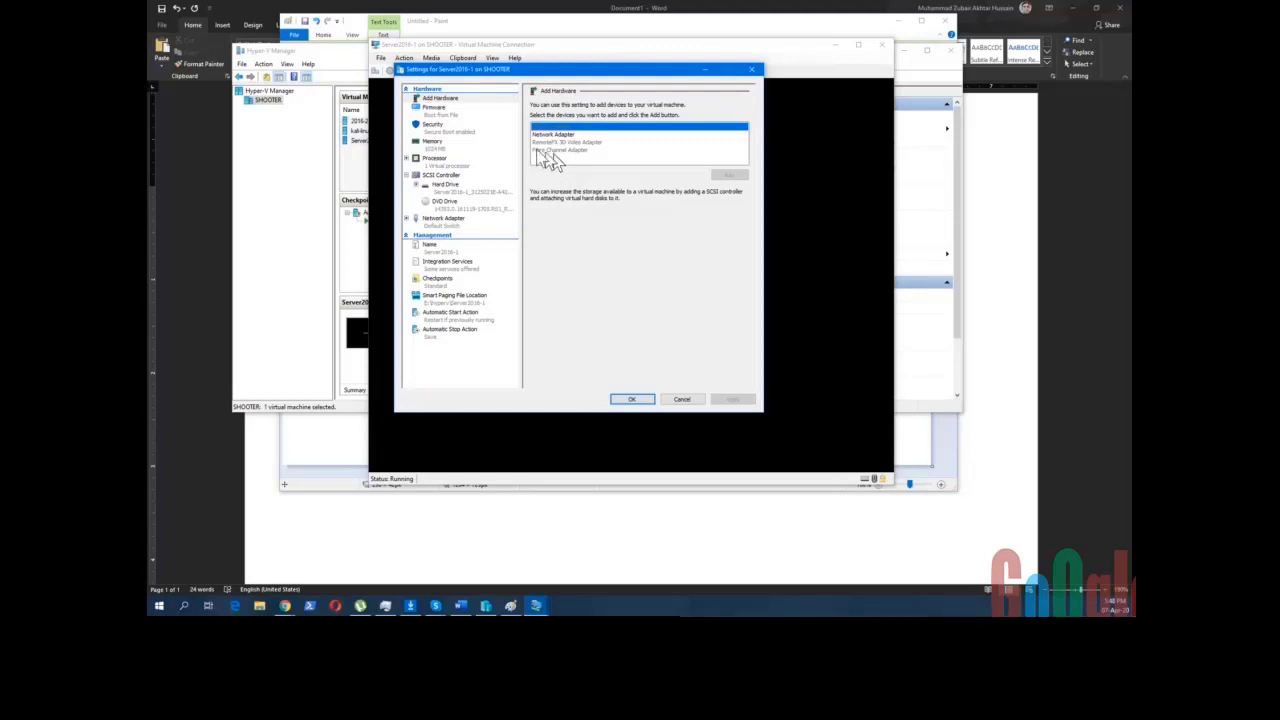
left_click(437, 112)
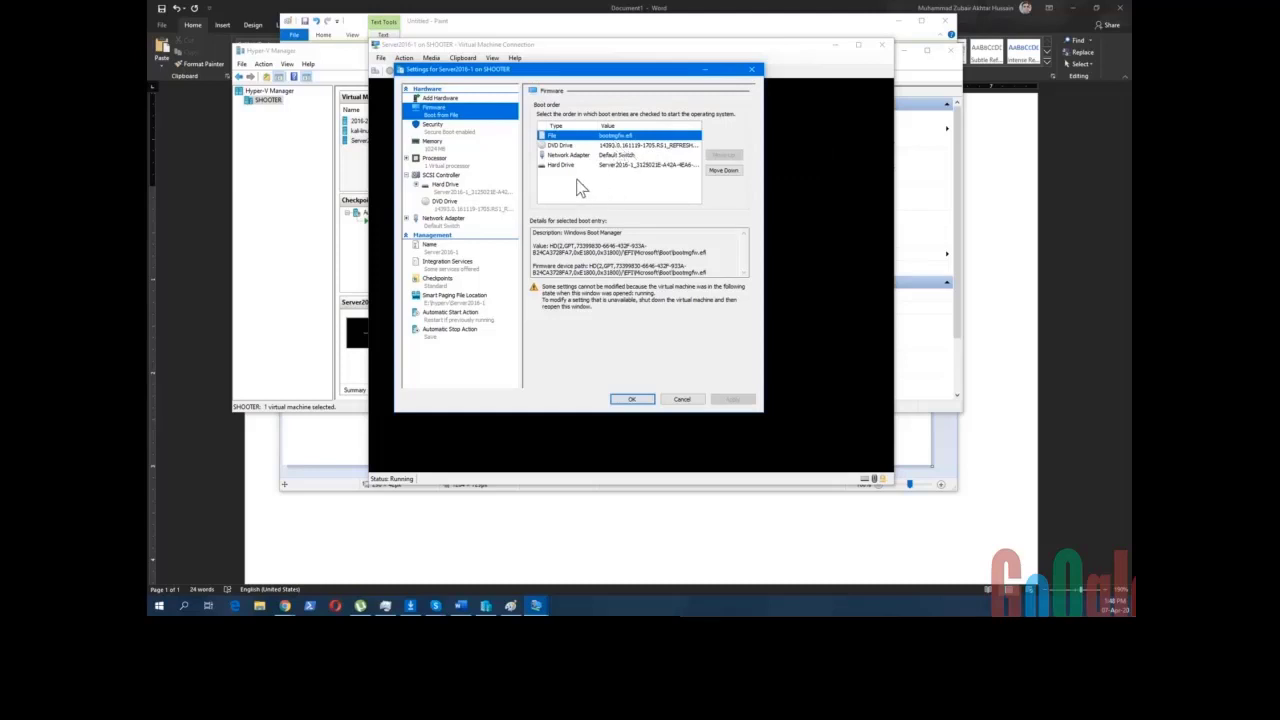
- Inspect the DVD Drive and bootmgfw.efi boot entries, then show the 1024 MB memory settings
left_click(565, 146)
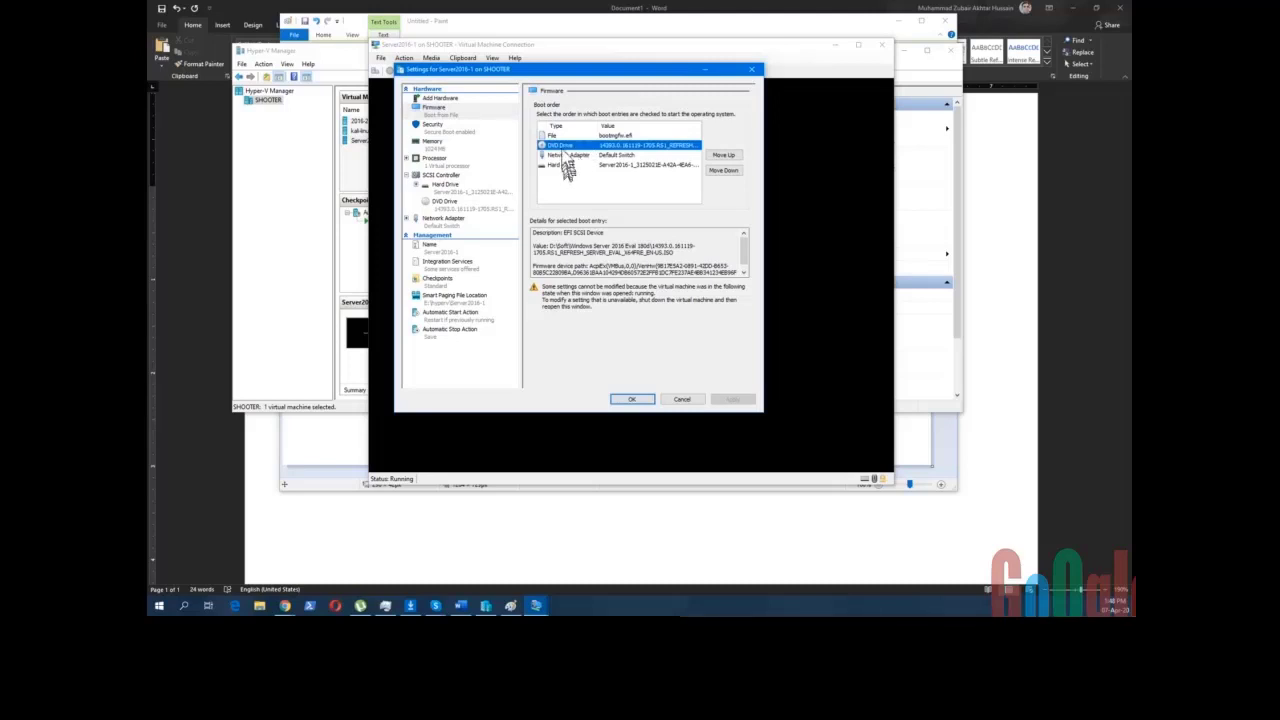
left_click(560, 136)
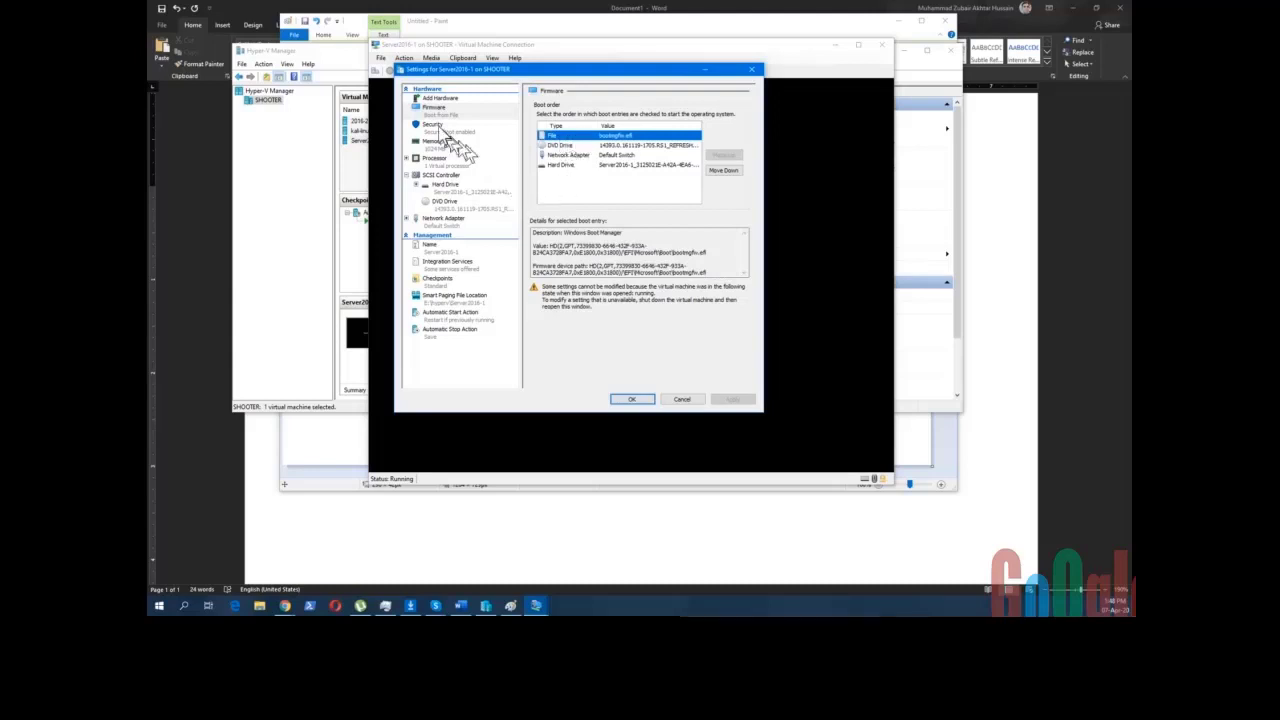
left_click(437, 146)
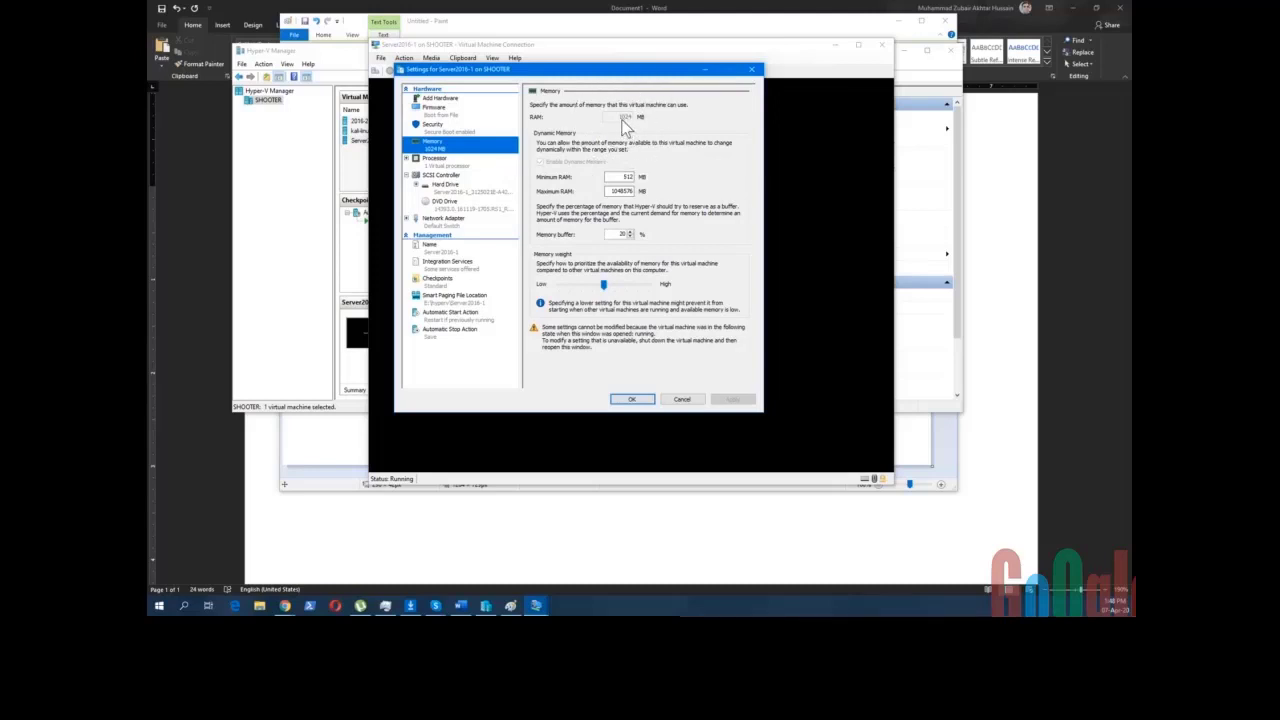
- Return to the Memory page and move the Settings dialog slightly down and right
left_click(448, 166)
left_click(447, 146)
mouse_move(563, 69)
left_mouse_down()
mouse_move(616, 206)
mouse_move(580, 86)
left_mouse_up()
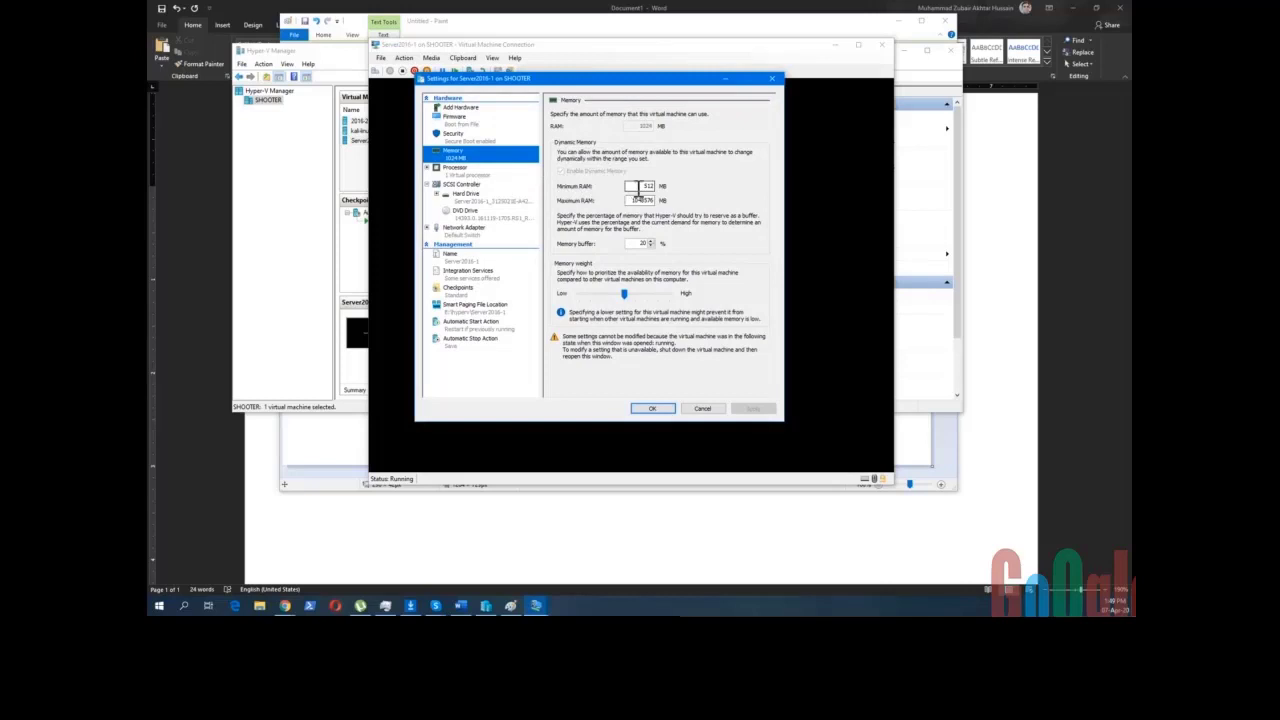
- Highlight the 512 MB Minimum RAM value, then show the single virtual processor settings
left_click(637, 188)
double_click(637, 188)
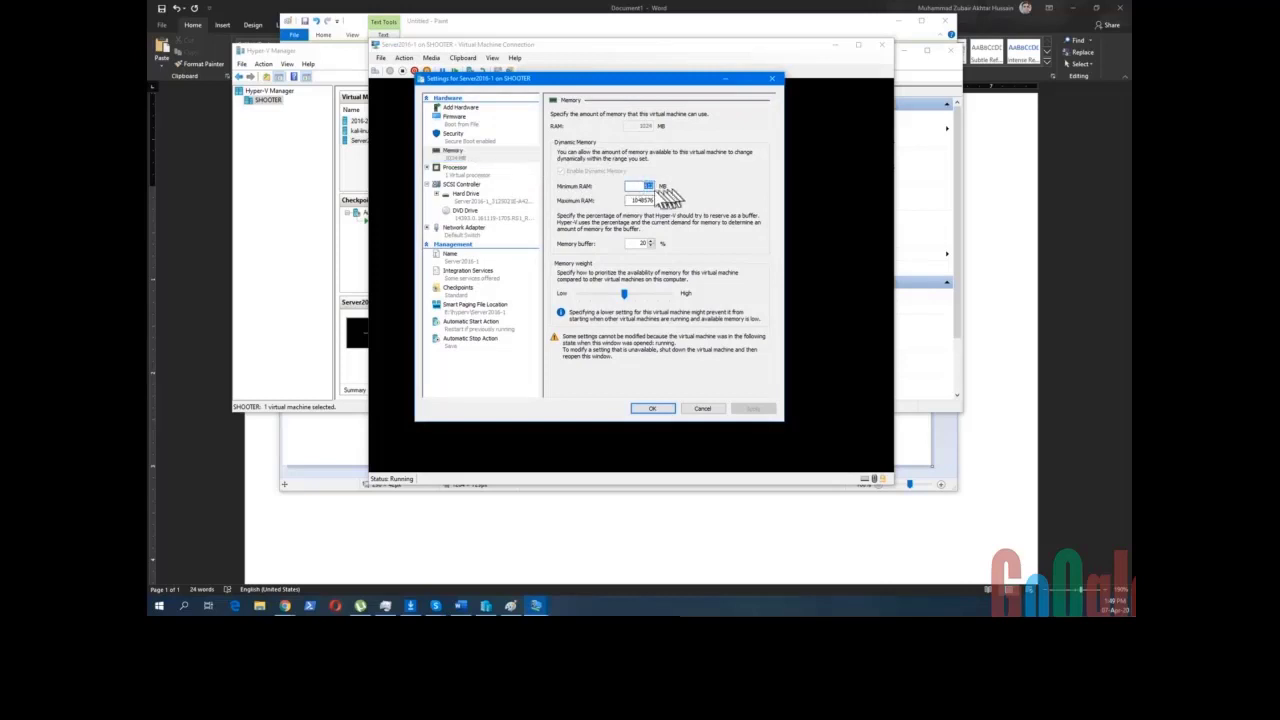
left_click(635, 188)
double_click(638, 187)
left_click(643, 188)
left_click(457, 170)
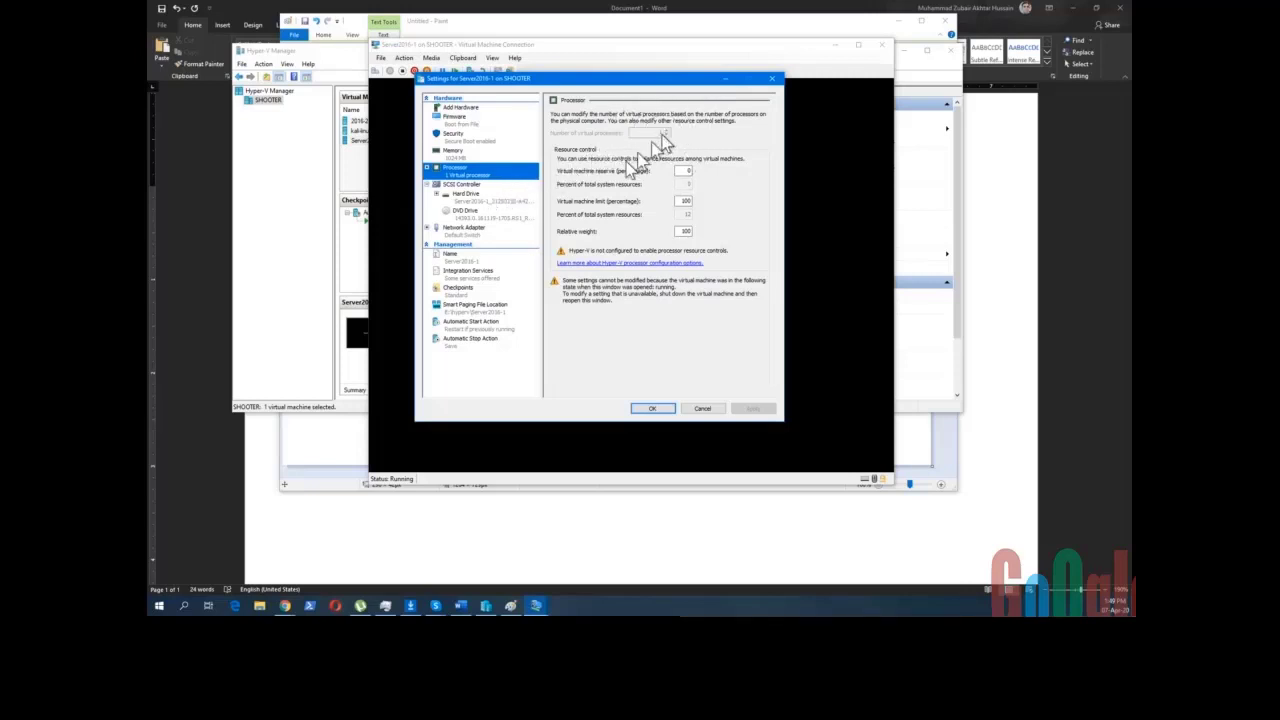
- Show the virtual hard drive settings and highlight the disk's folder path
left_click(488, 202)
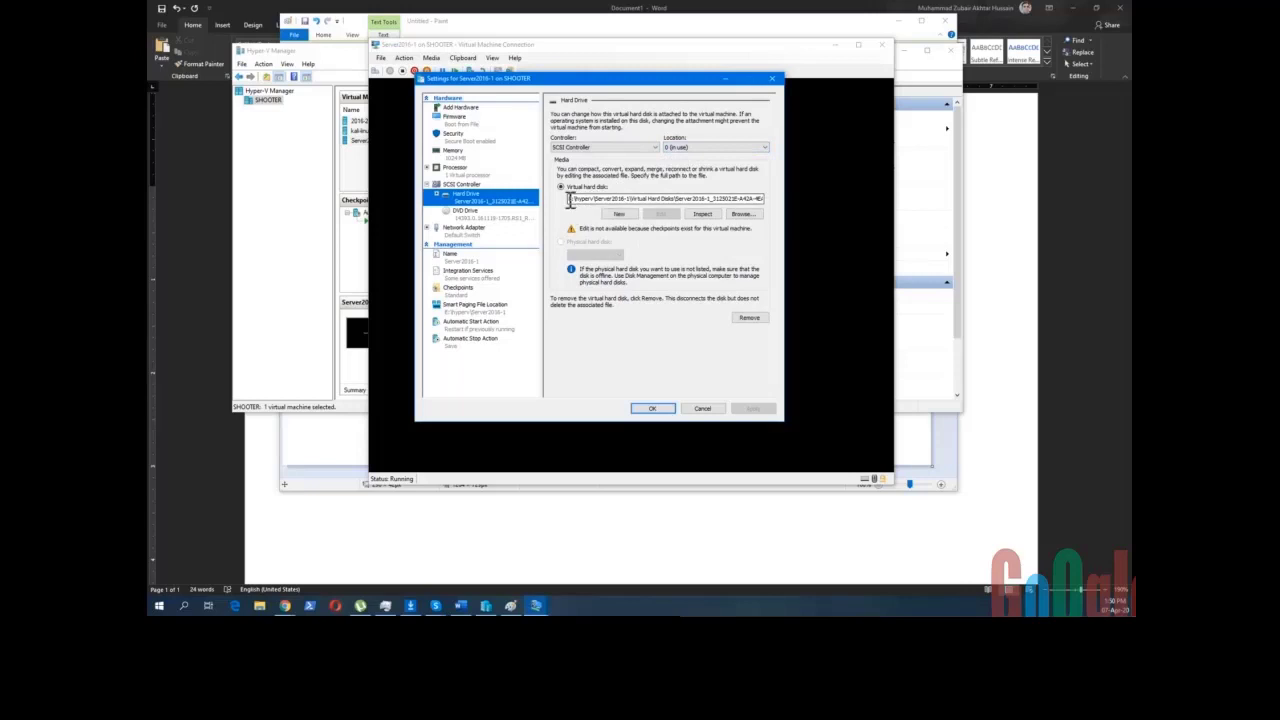
double_click(572, 199)
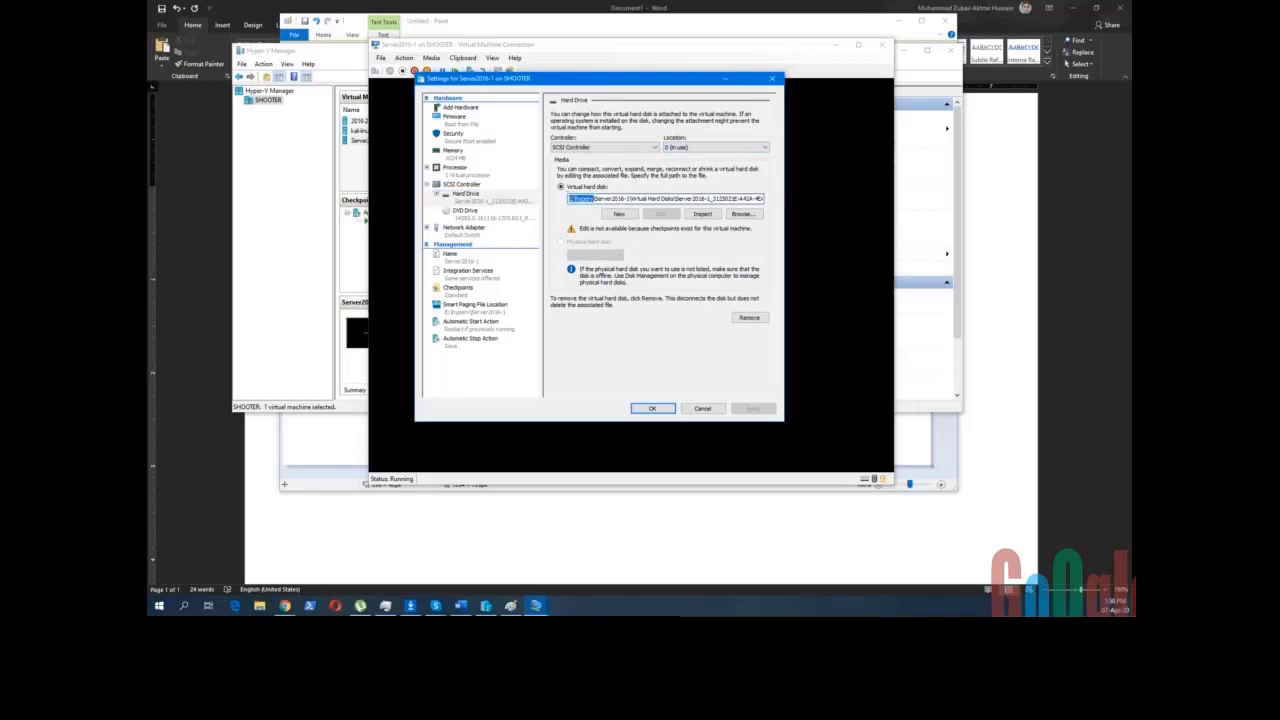
left_click_drag(596, 203, 632, 200)
- Review the mounted DVD image, network adapter and name pages, then cancel without changes
left_click(461, 216)
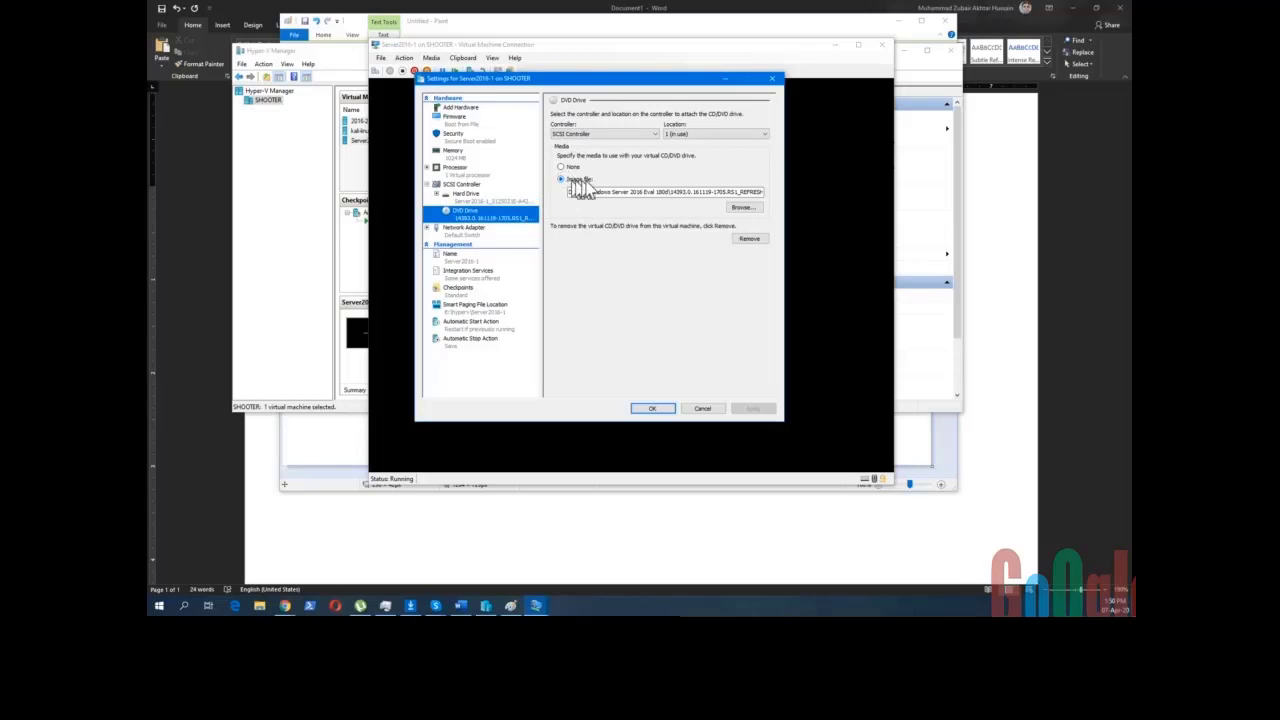
left_click(589, 190)
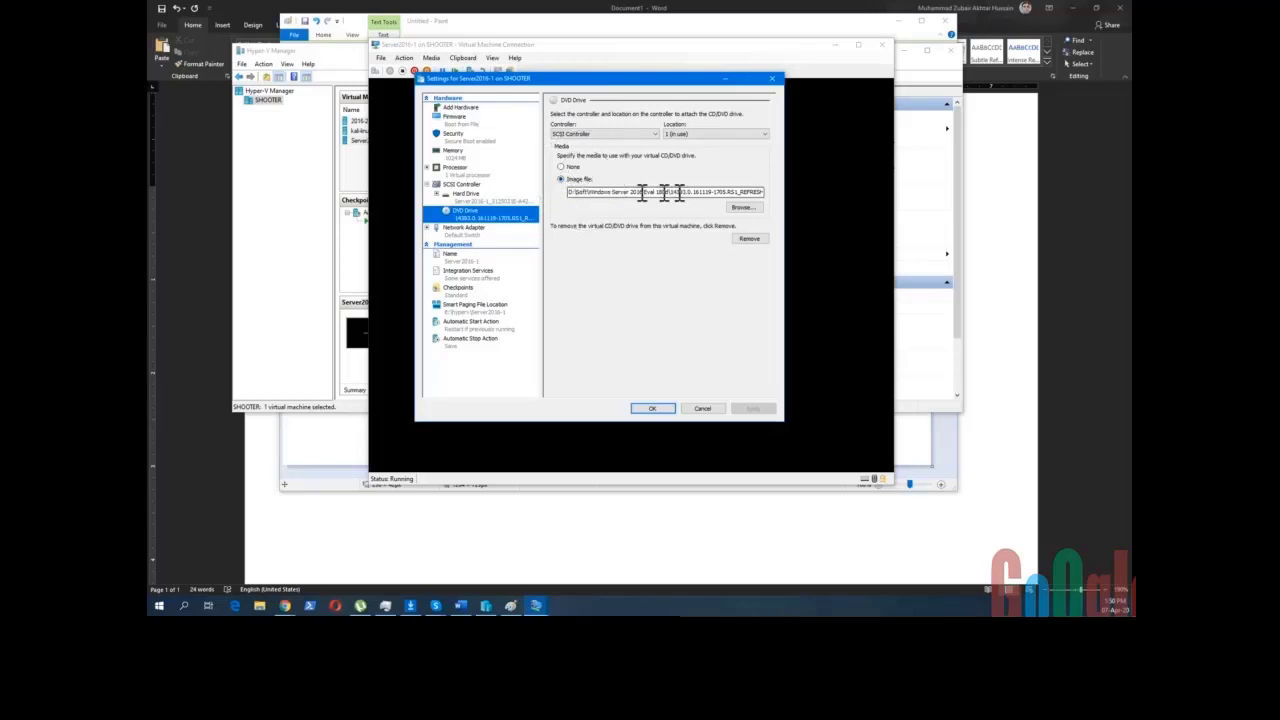
left_click(485, 230)
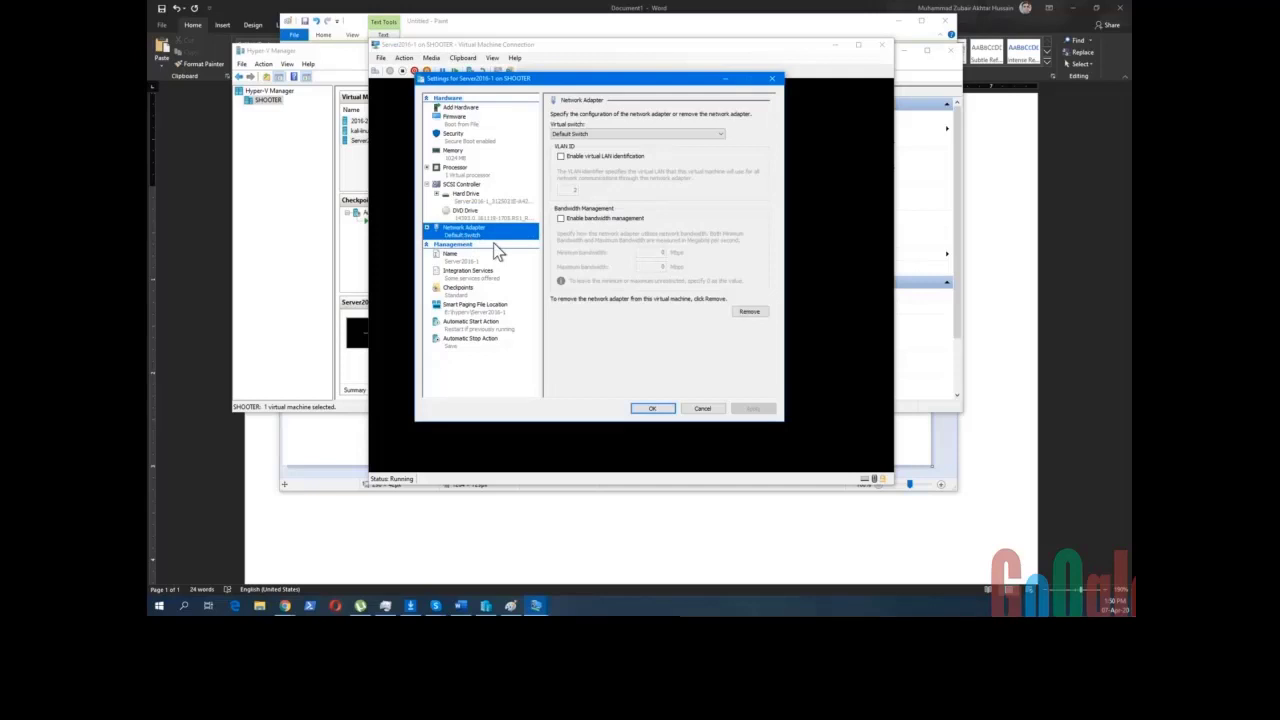
left_click(478, 259)
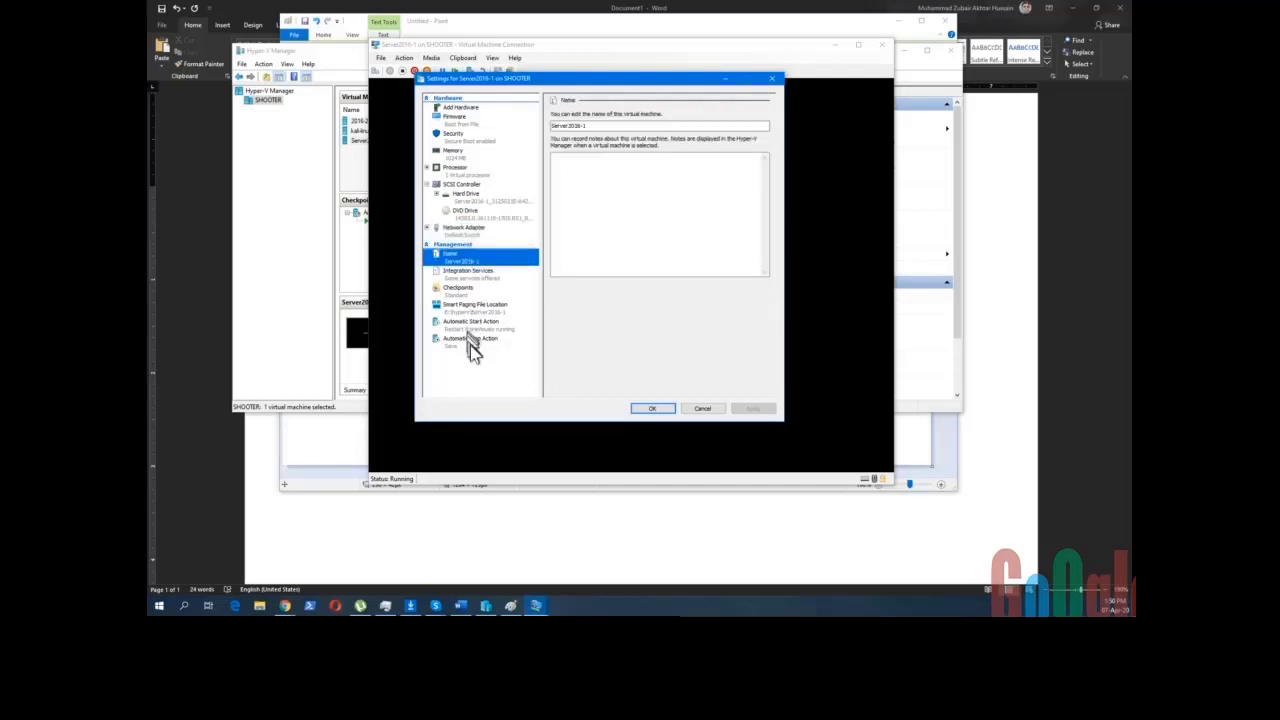
left_click(695, 410)
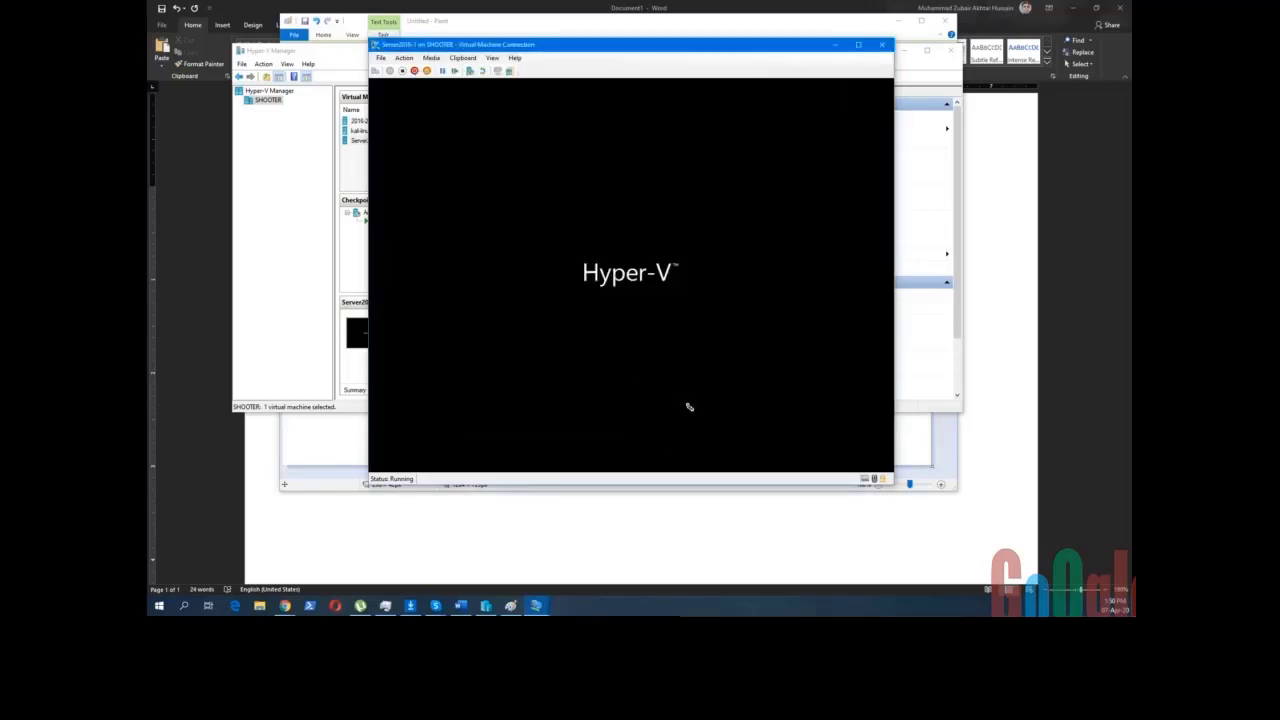
- Shift the Virtual Machine Connection window slightly right and bring the Word notes to the front
left_click_drag(546, 52, 576, 53)
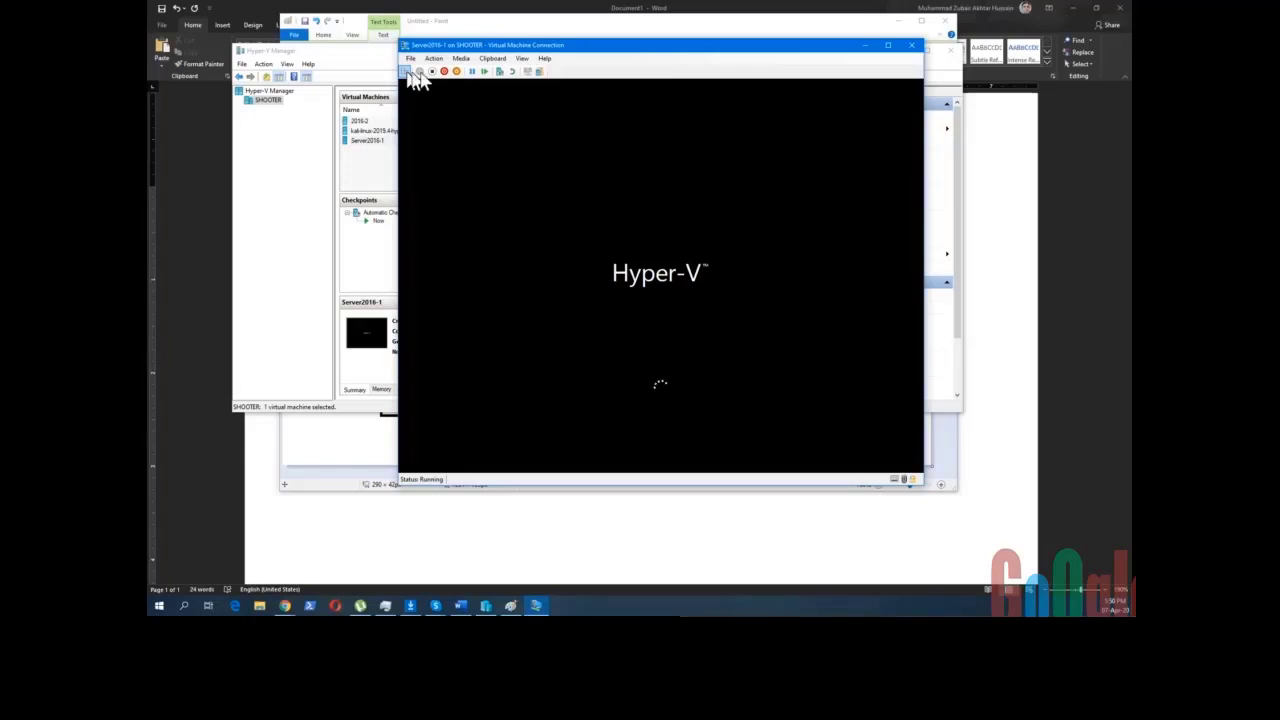
left_click_drag(571, 54, 577, 54)
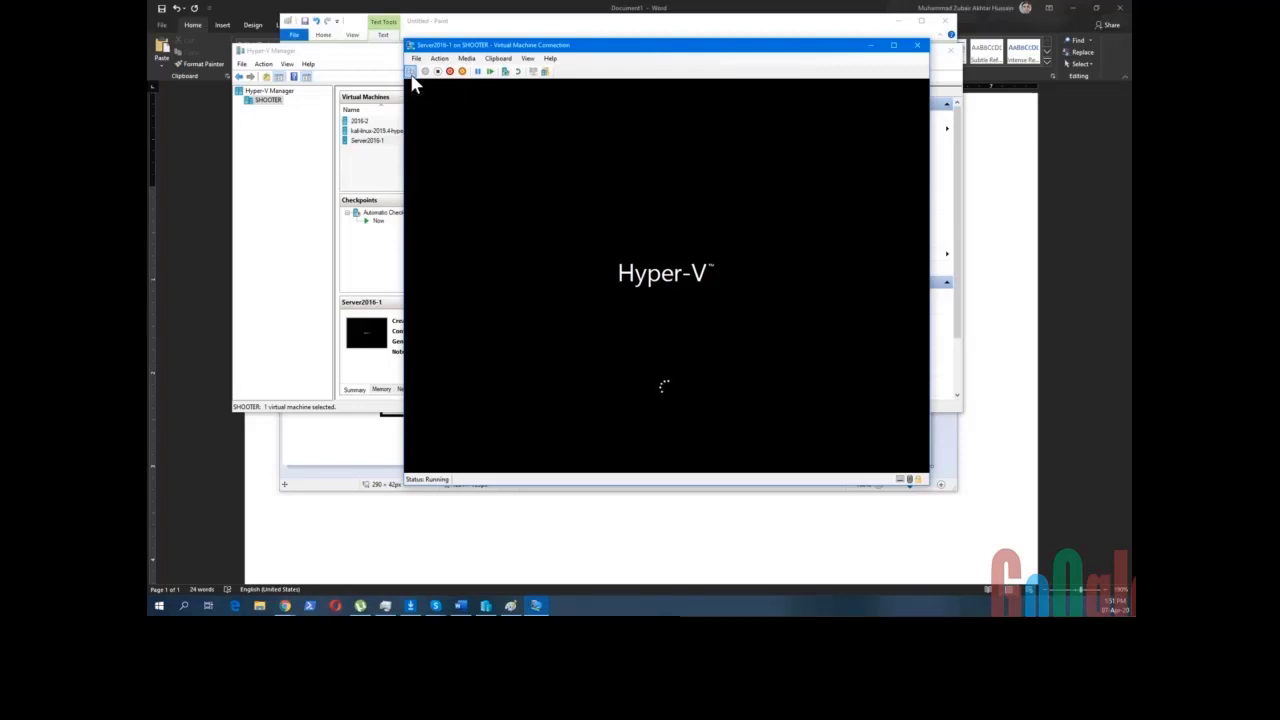
left_click(460, 606)
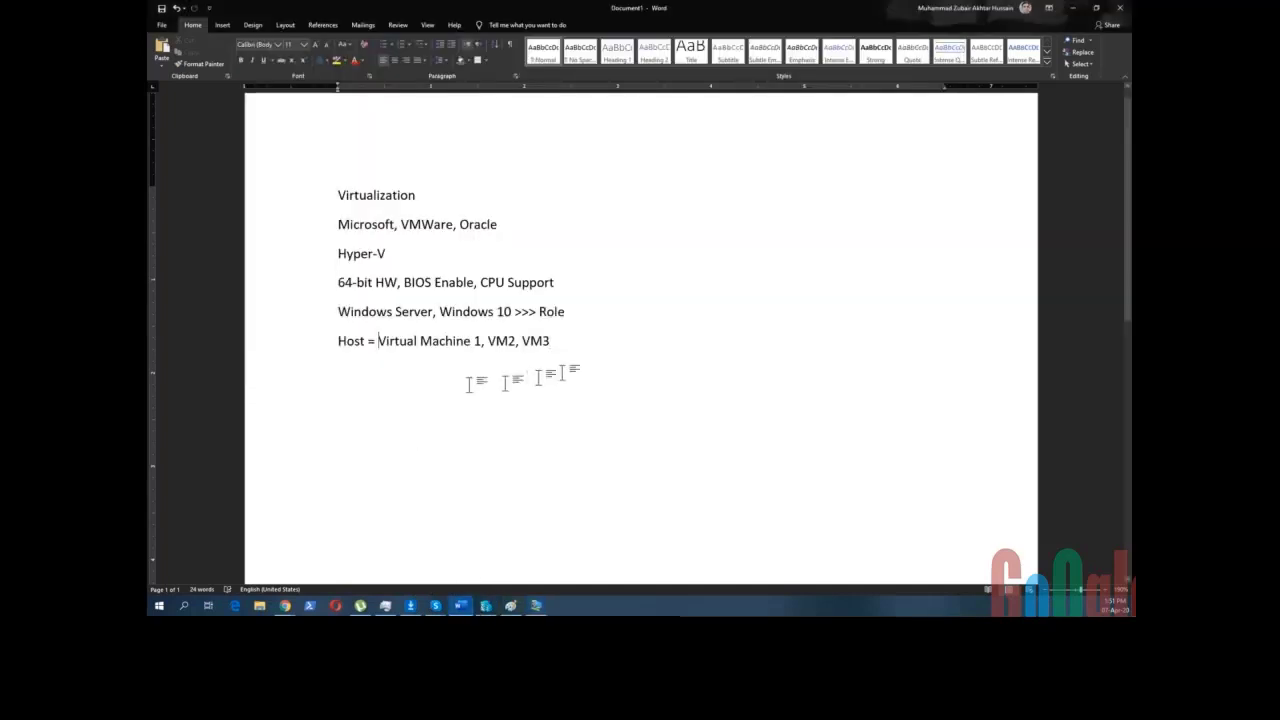
- Add a new line 'Ctrl+Alt+End' below the host line, then bring Server2016-1's window back
key("Return")
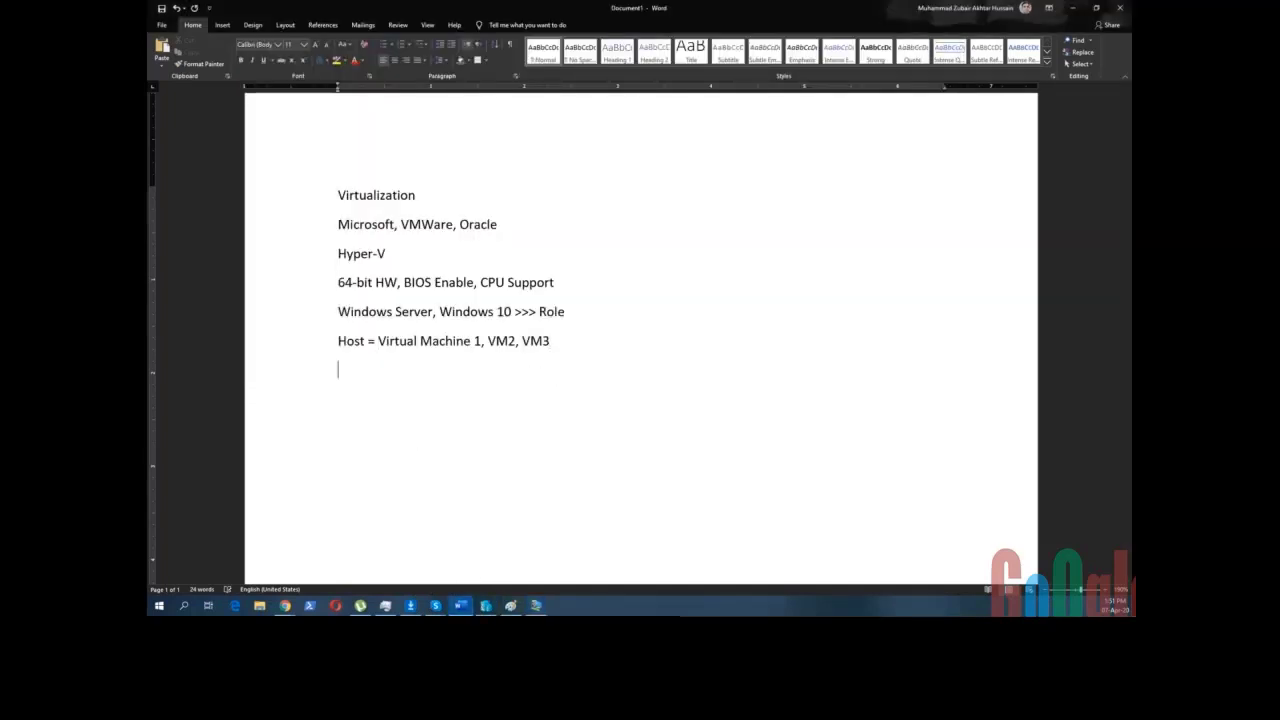
type("Ctrl+Alt+End")
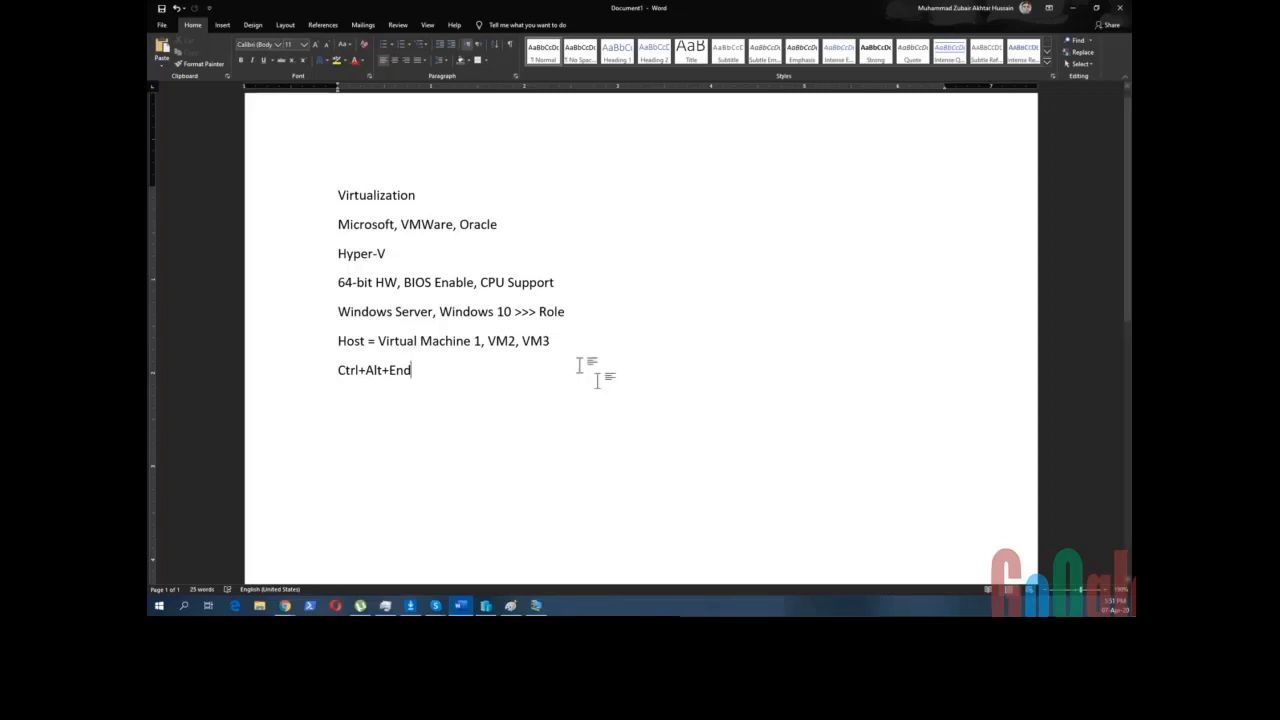
mouse_move(536, 605)
left_click(536, 575)
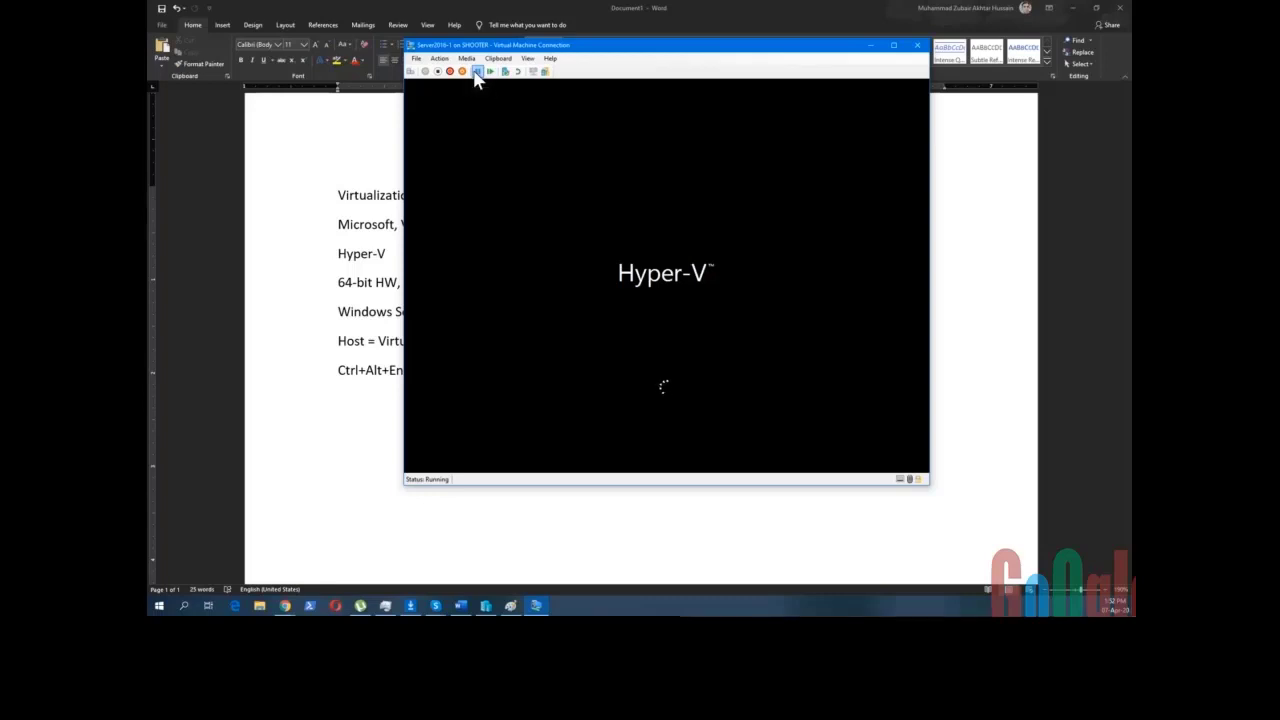
- Resume Server2016-1's boot, toggle full screen, reposition the console, and close it
left_click(477, 72)
left_click_drag(603, 51, 536, 78)
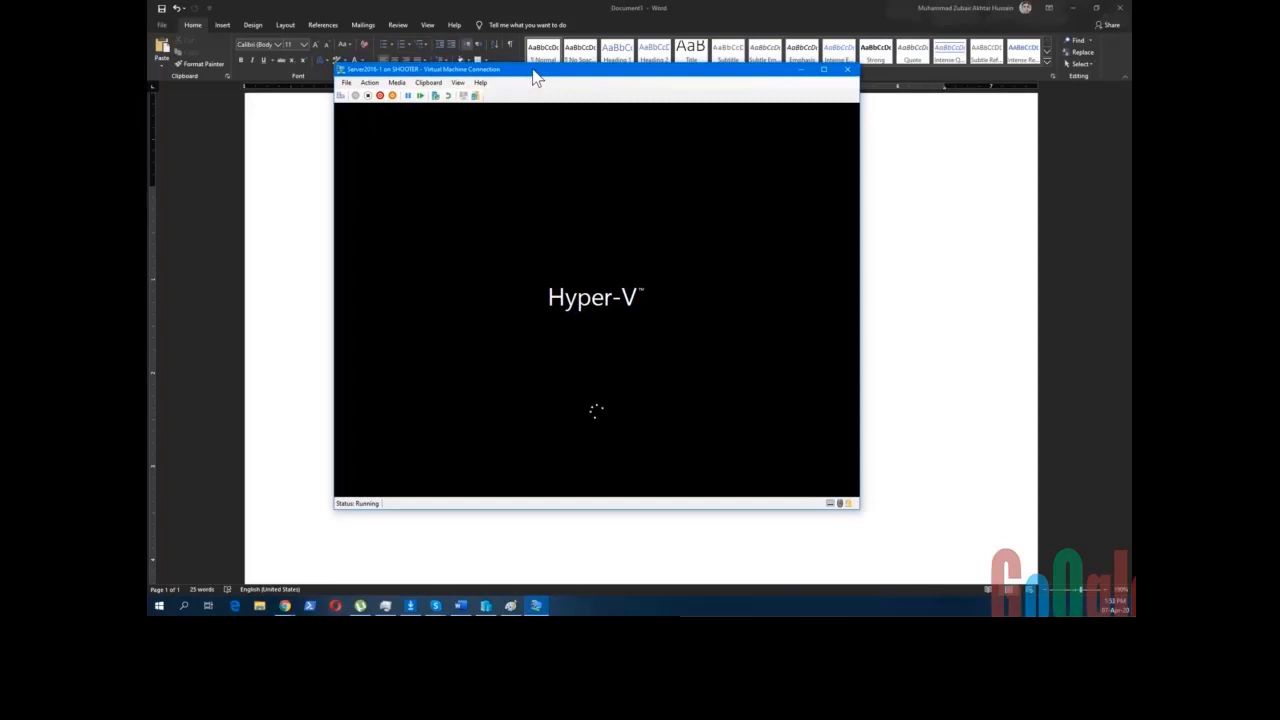
left_click(823, 71)
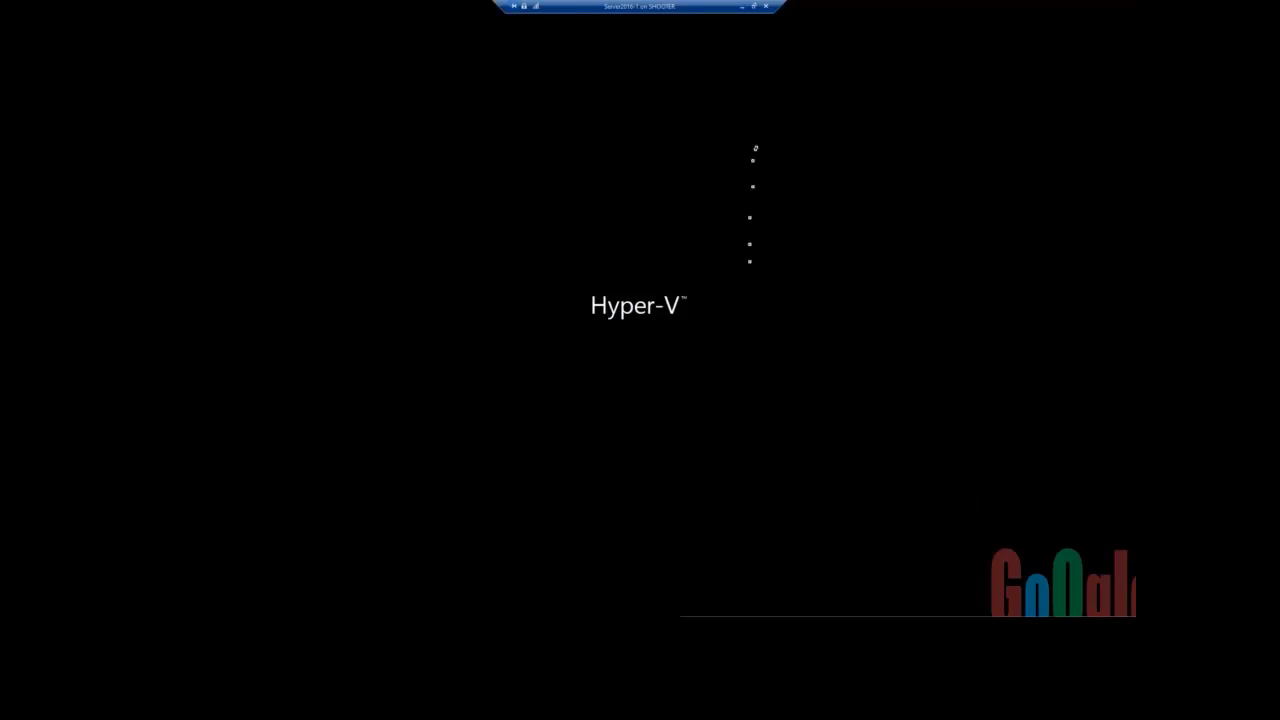
left_click(755, 6)
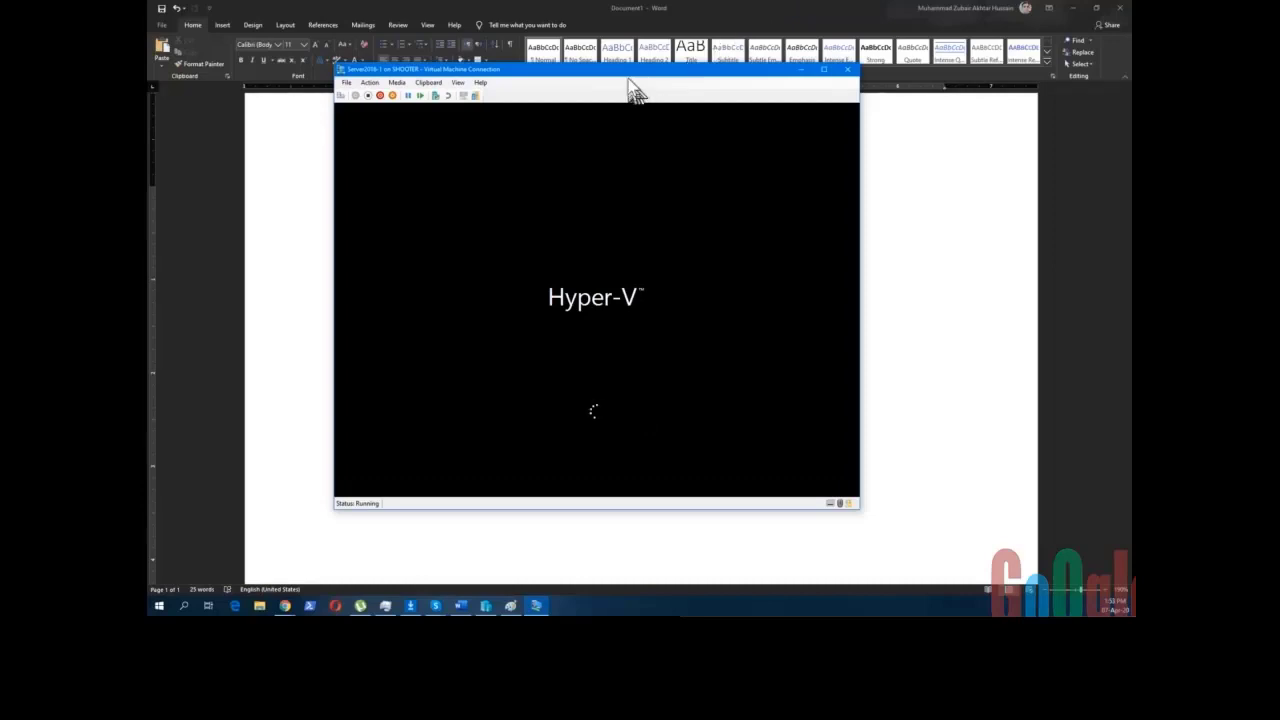
mouse_move(628, 80)
left_mouse_down()
mouse_move(640, 80)
mouse_move(640, 58)
left_mouse_up()
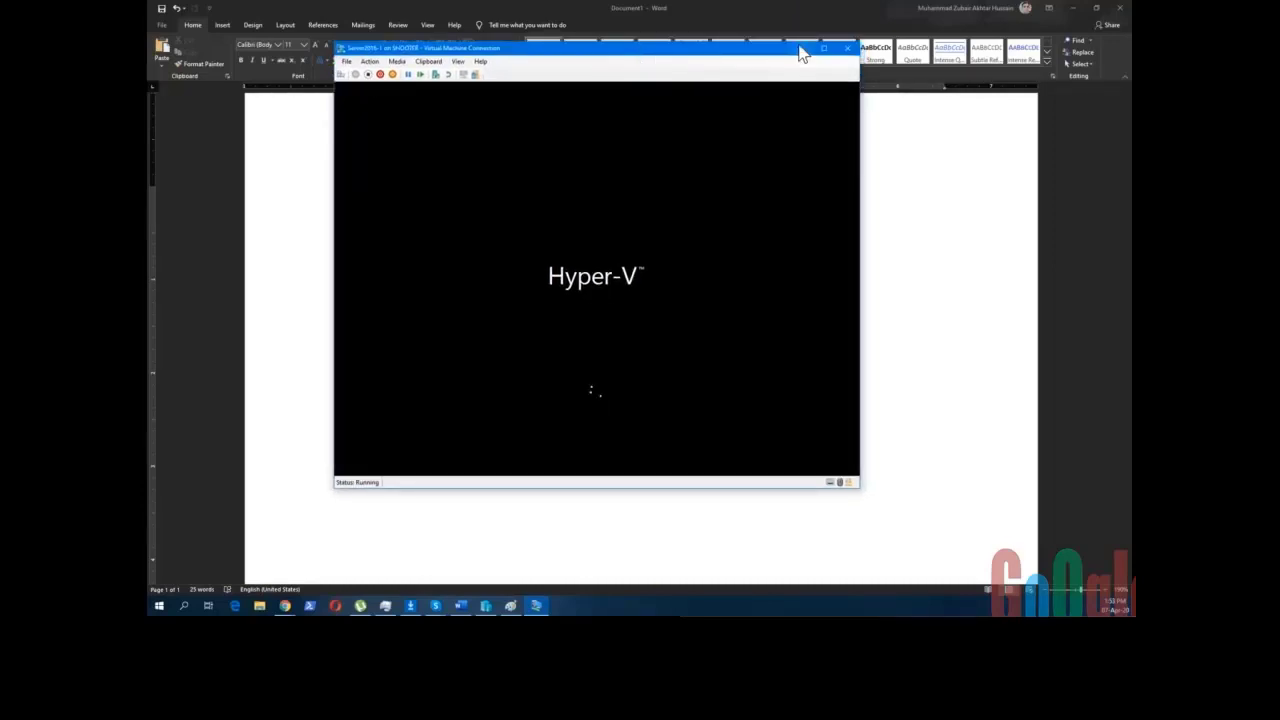
left_click_drag(734, 50, 730, 42)
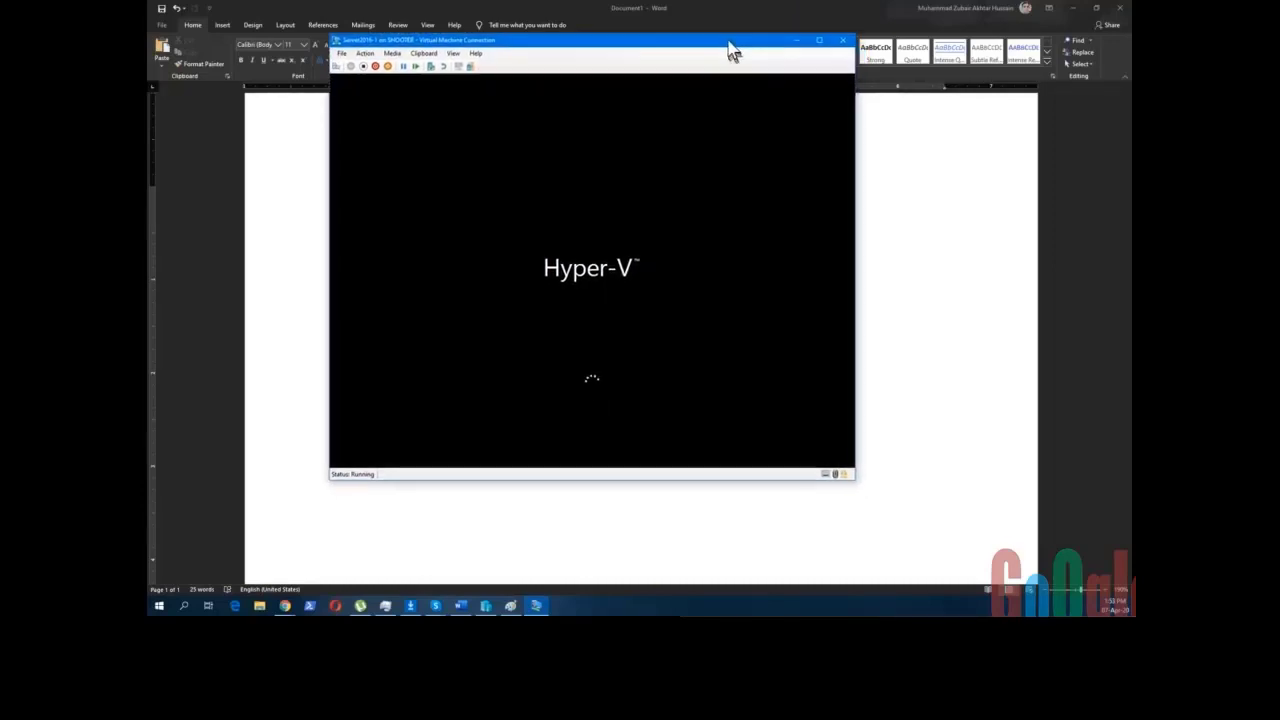
left_click(843, 49)
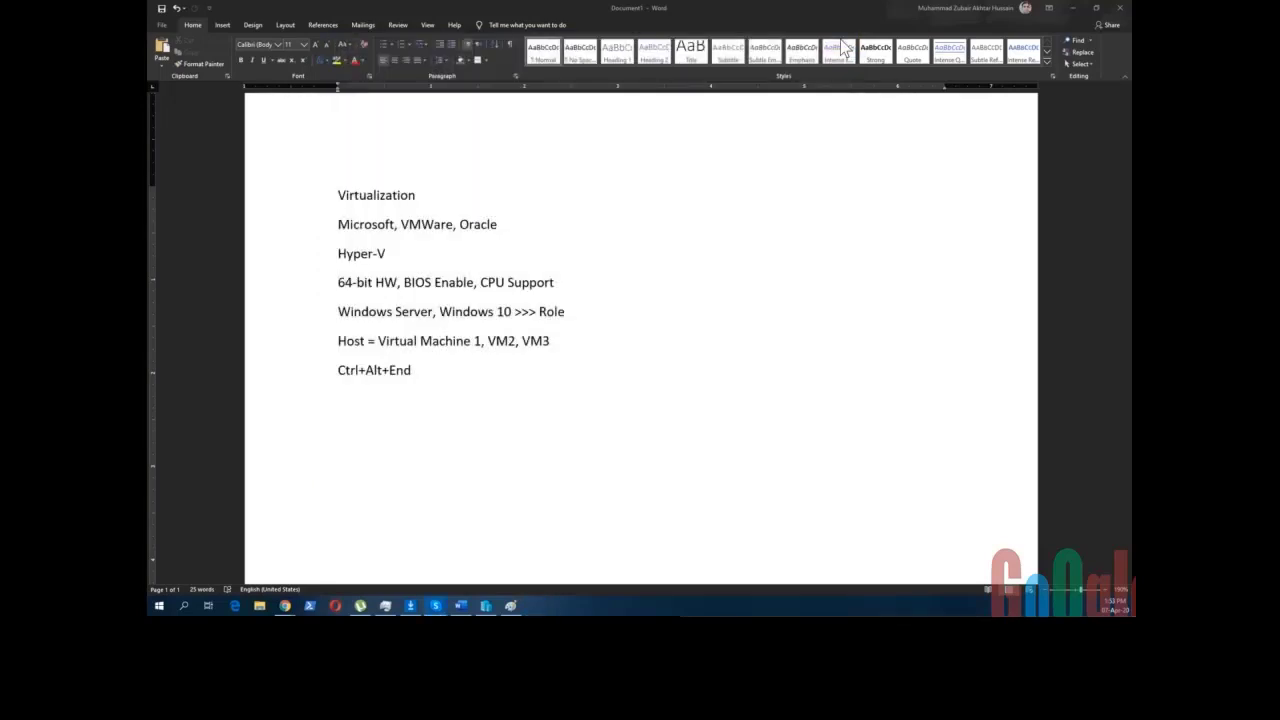
- Bring Hyper-V Manager forward and position it over the Word notes
mouse_move(490, 608)
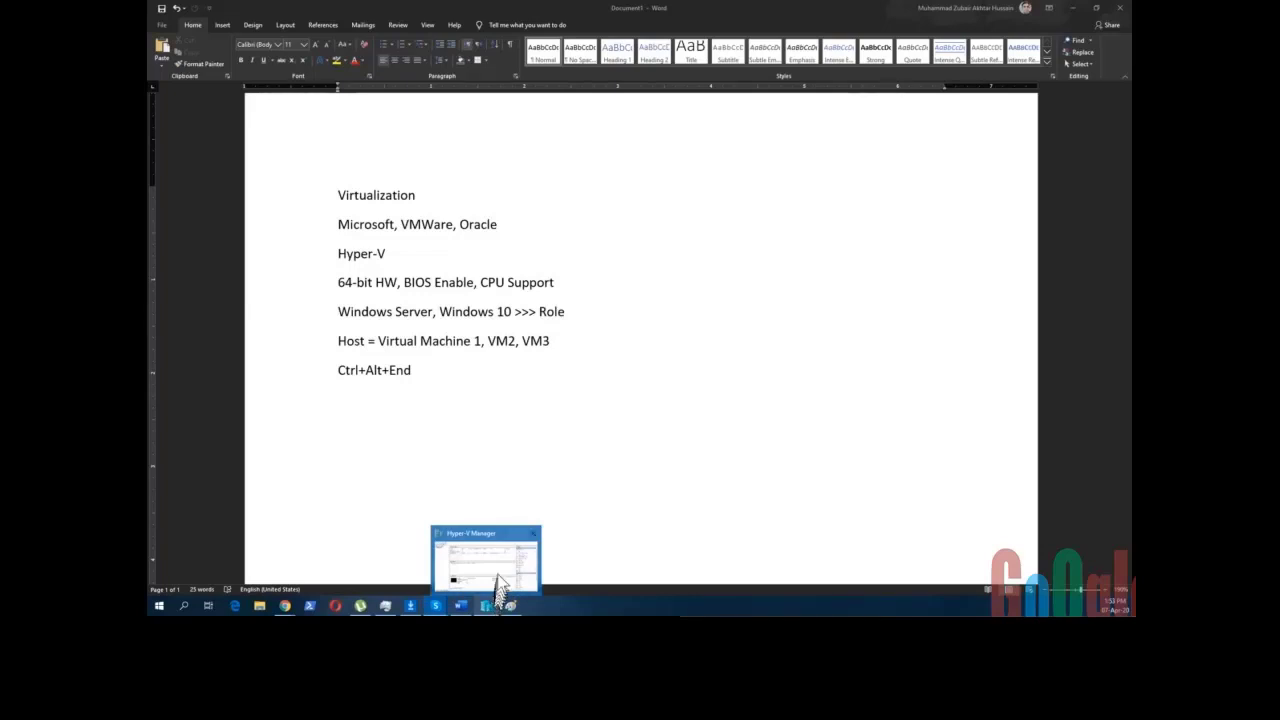
left_click(498, 583)
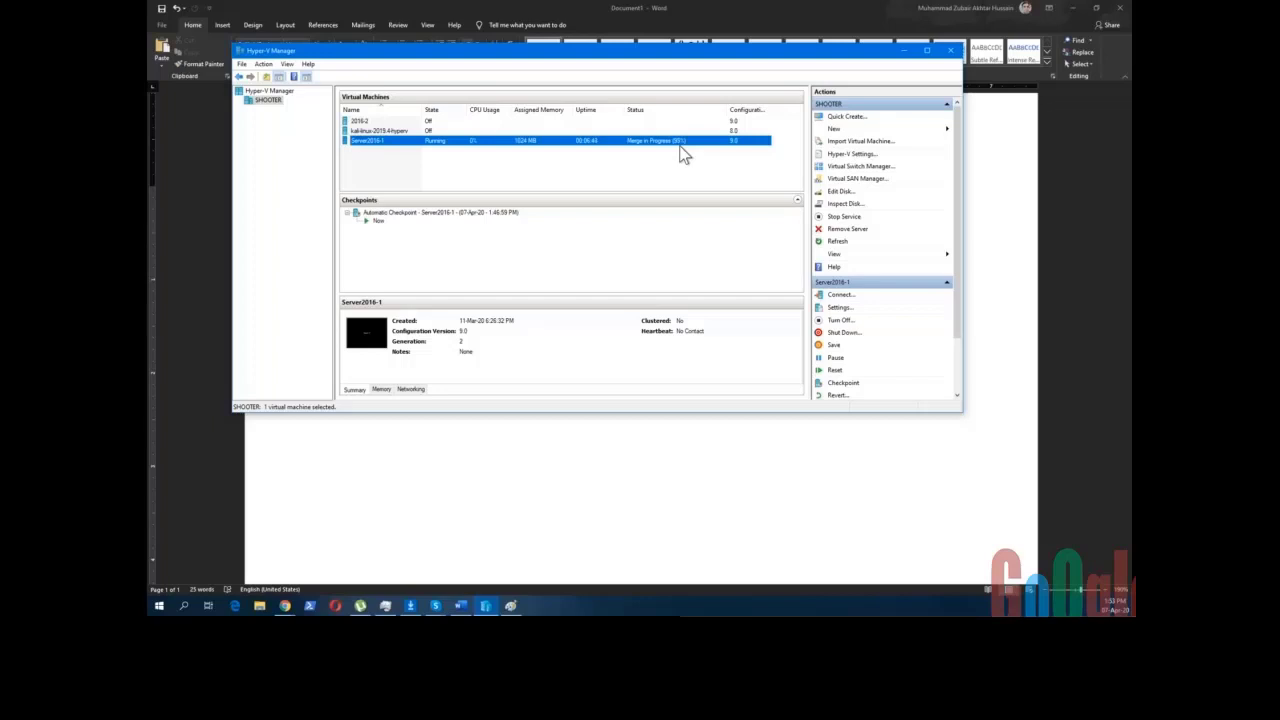
left_click_drag(441, 58, 460, 101)
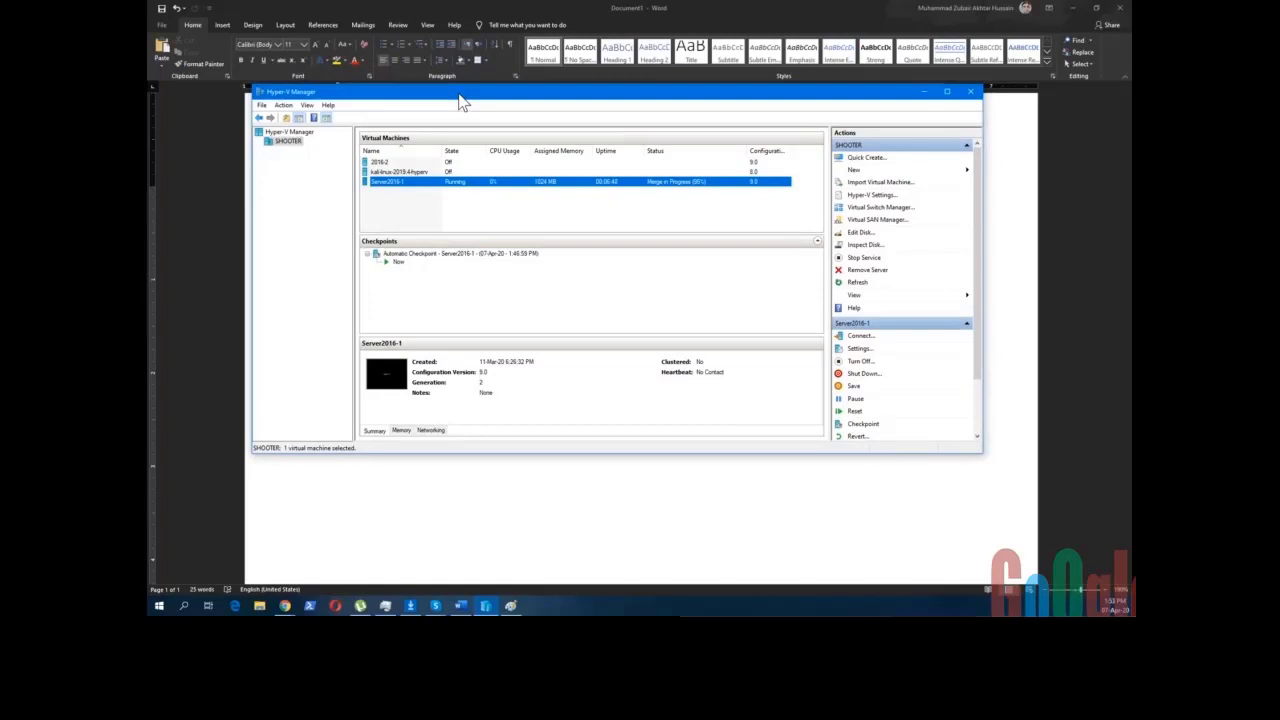
left_click_drag(523, 100, 487, 38)
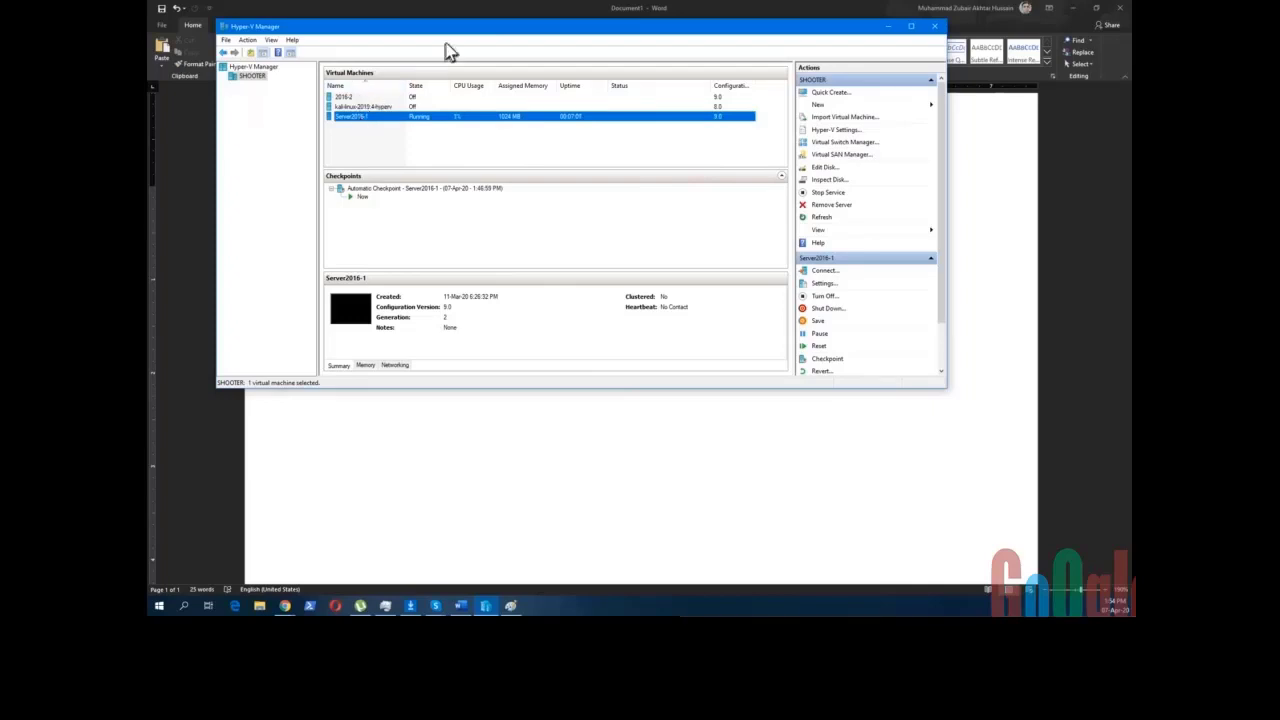
mouse_move(447, 30)
left_mouse_down()
mouse_move(519, 160)
mouse_move(530, 120)
mouse_move(470, 26)
left_mouse_up()
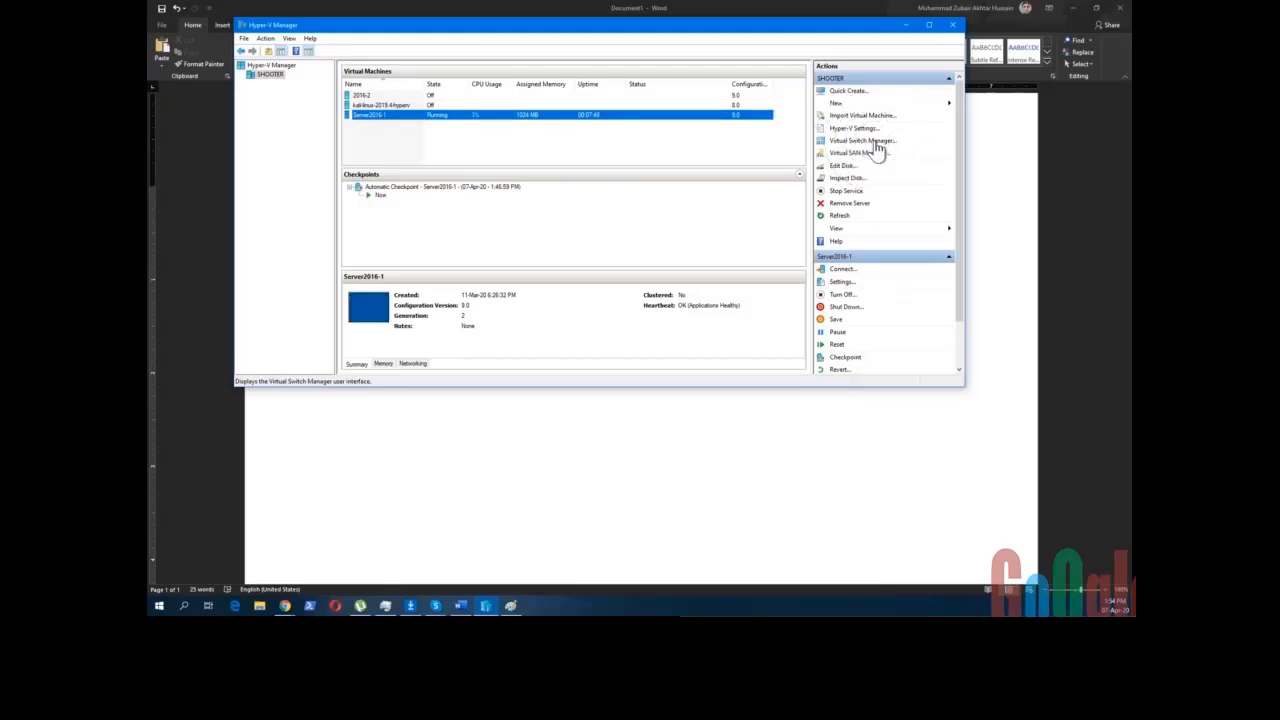
- In Virtual Switch Manager, inspect Default Switch and NewWiFi-Switch, keeping the Centrino wireless adapter
left_click(875, 143)
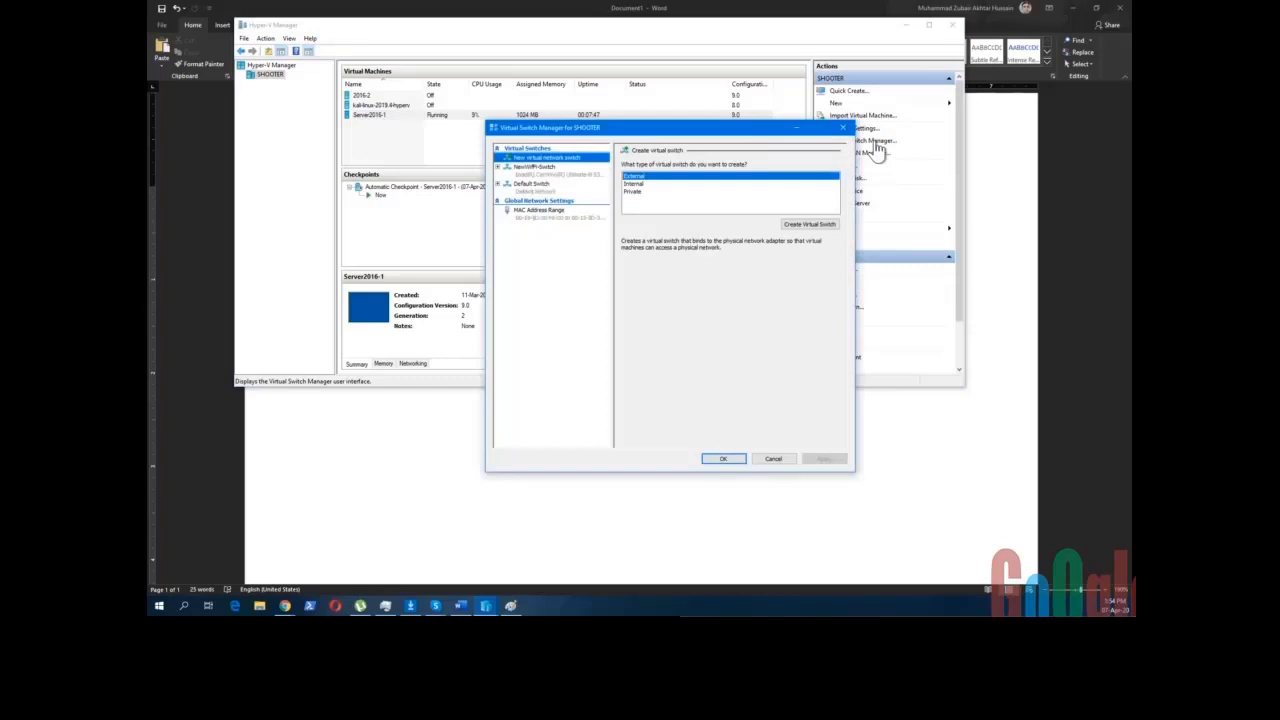
left_click(538, 188)
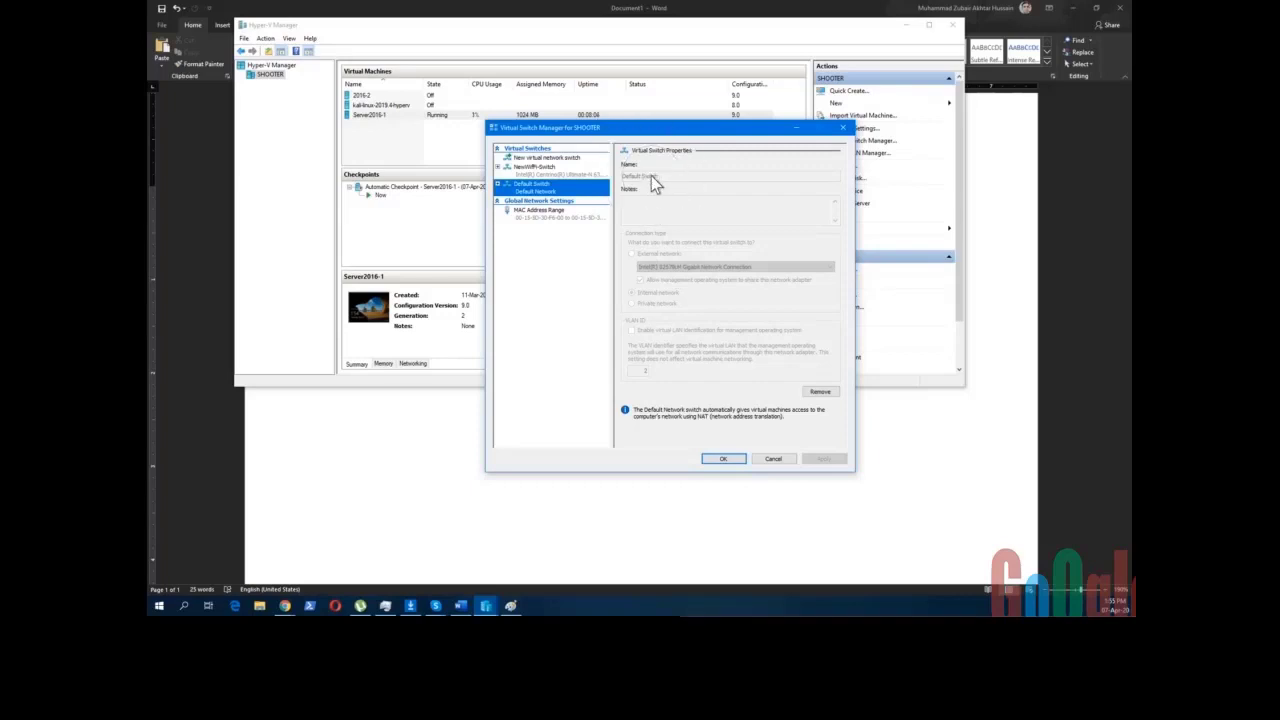
left_click(541, 178)
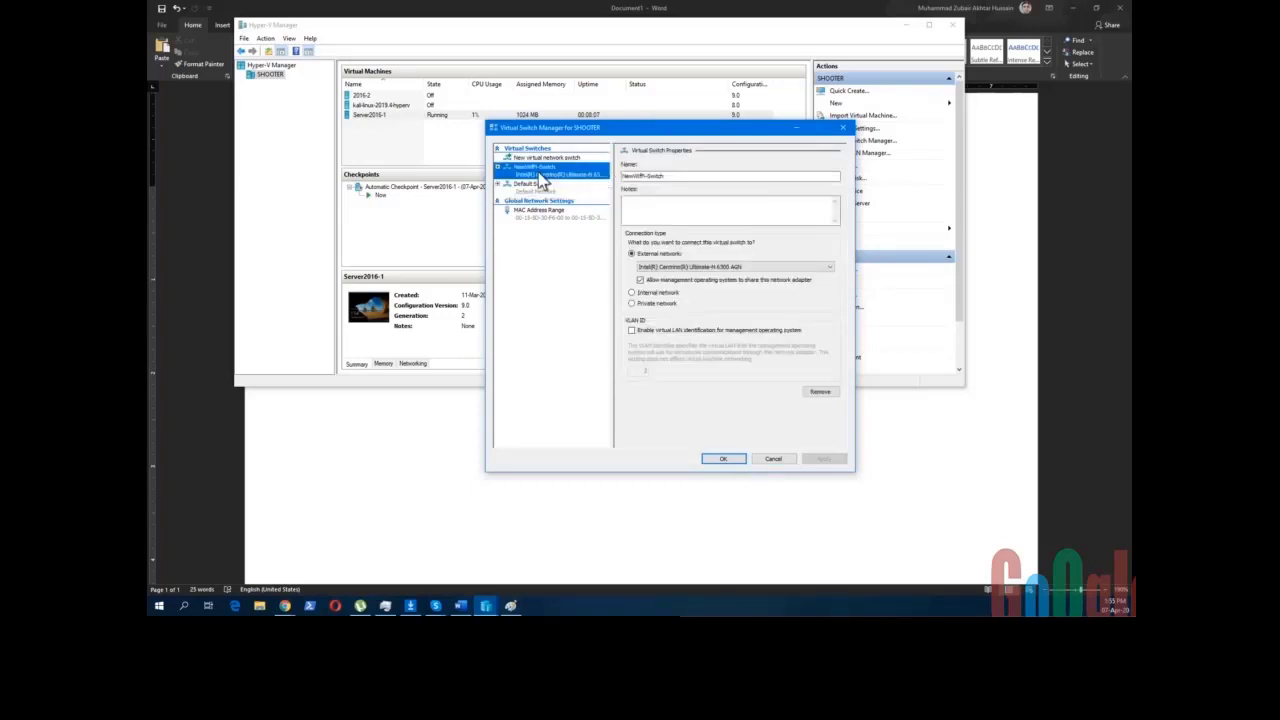
left_click(660, 175)
left_click(835, 270)
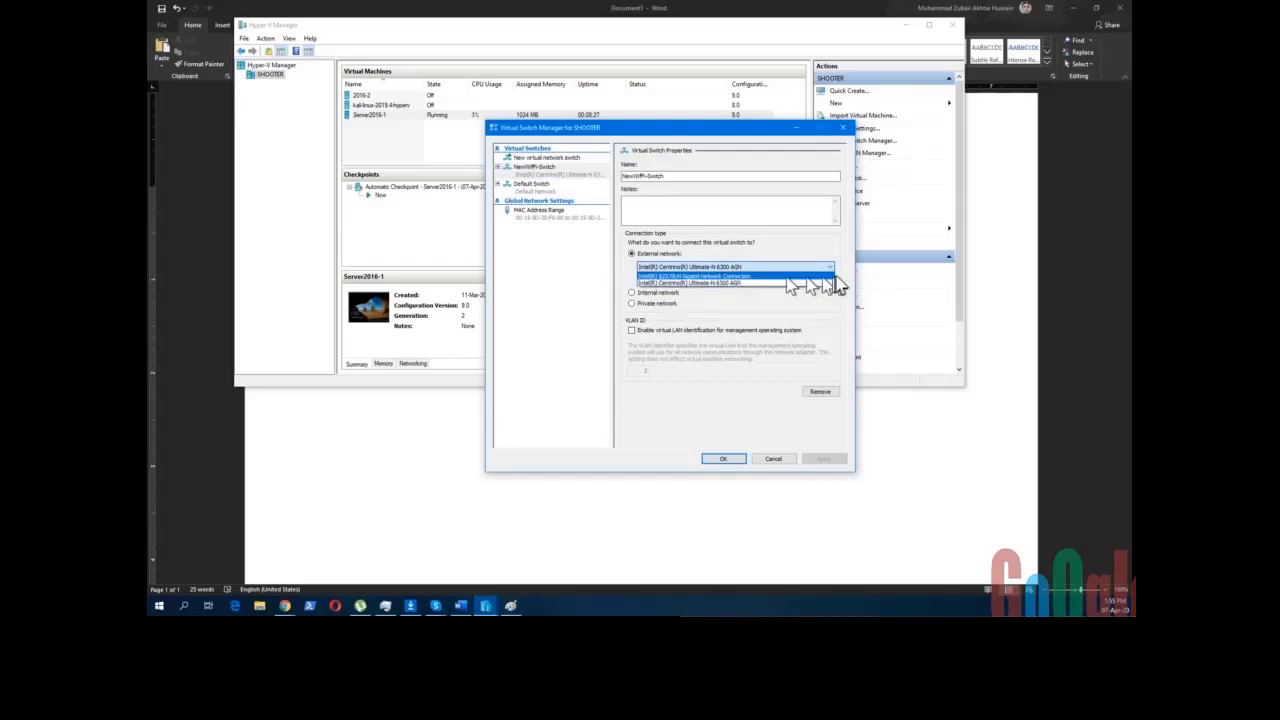
left_click(840, 284)
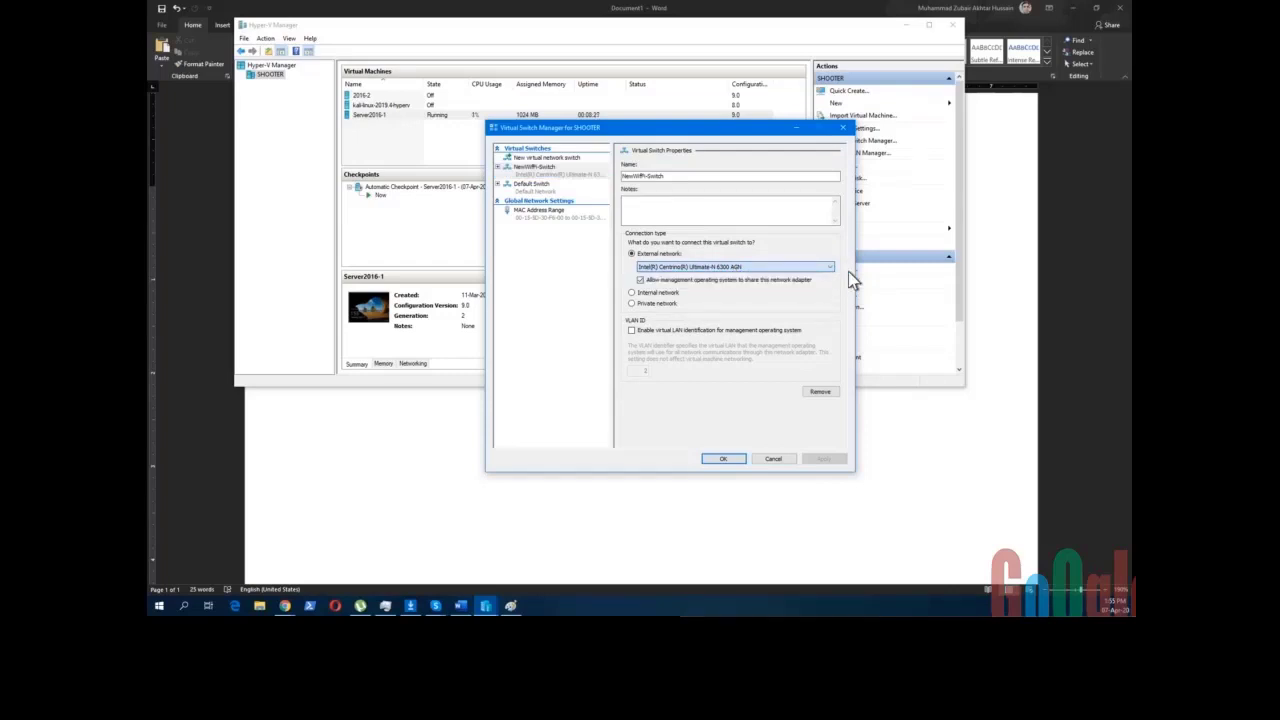
- Recheck Default Switch and the NewWiFi-Switch name and notes, then bring Paint forward
left_click(538, 196)
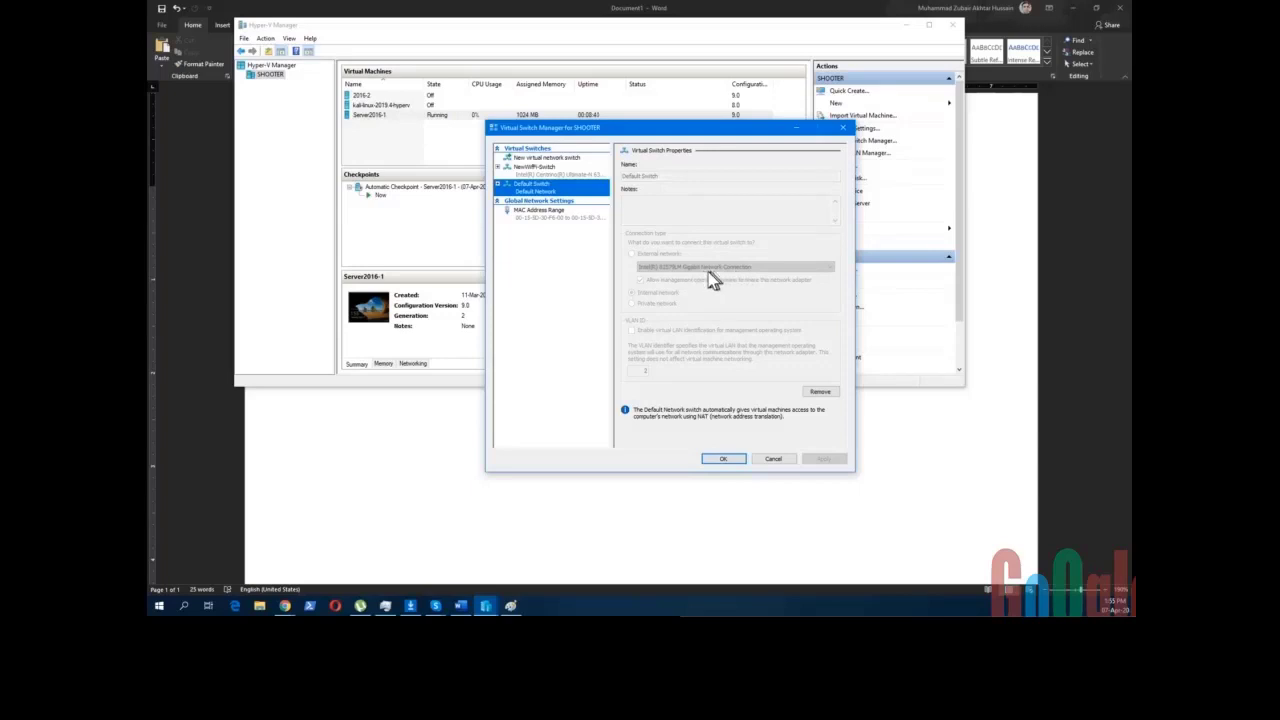
left_click(540, 168)
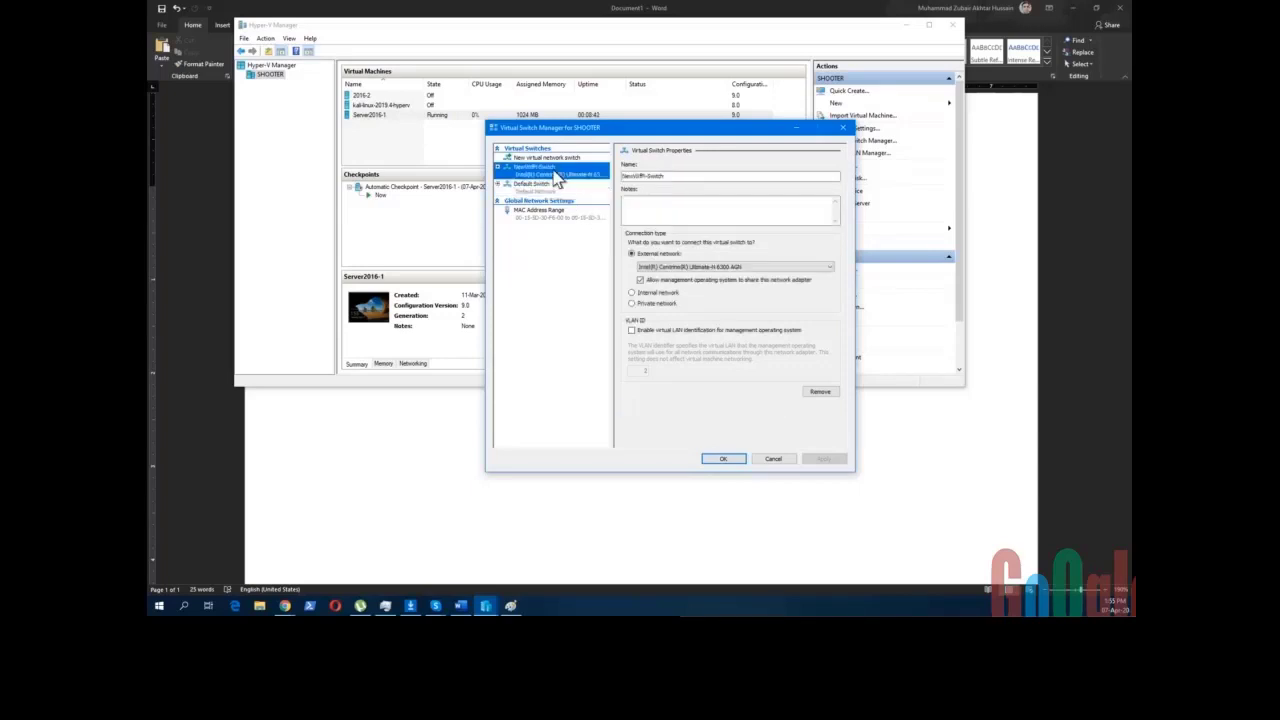
left_click(676, 176)
left_click_drag(676, 176, 621, 177)
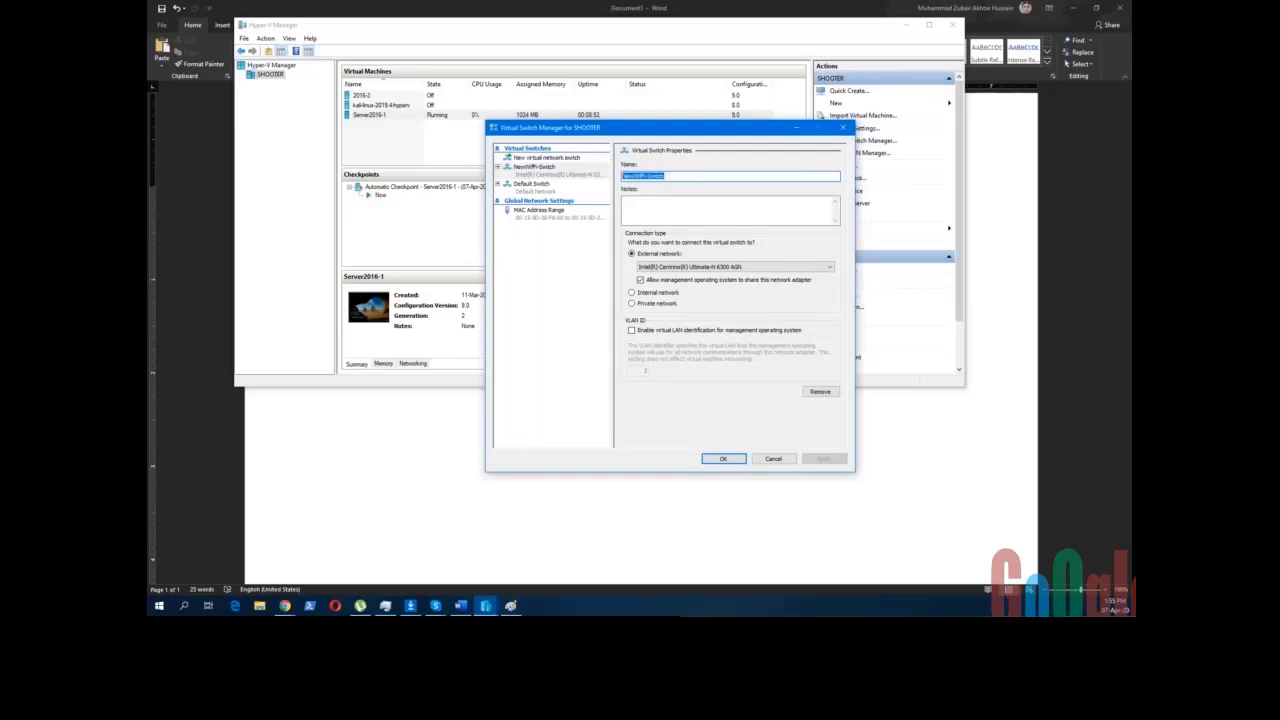
left_click(676, 176)
left_click(652, 202)
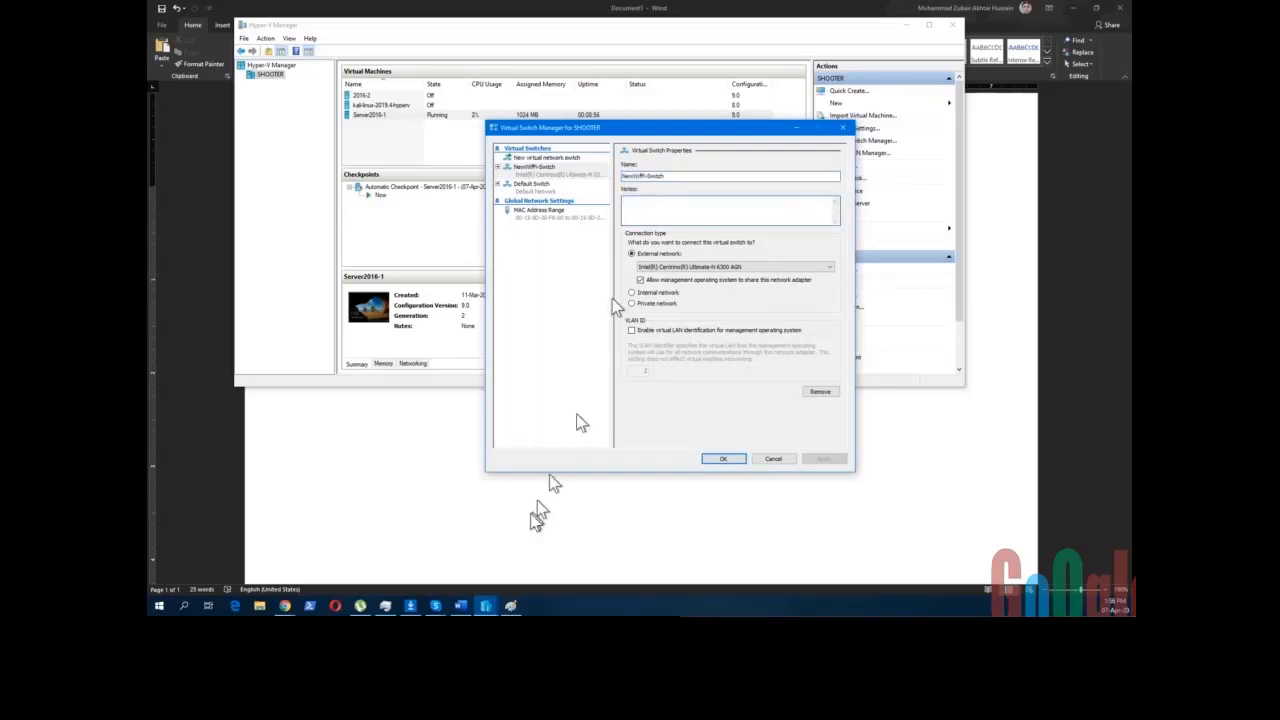
left_click(510, 605)
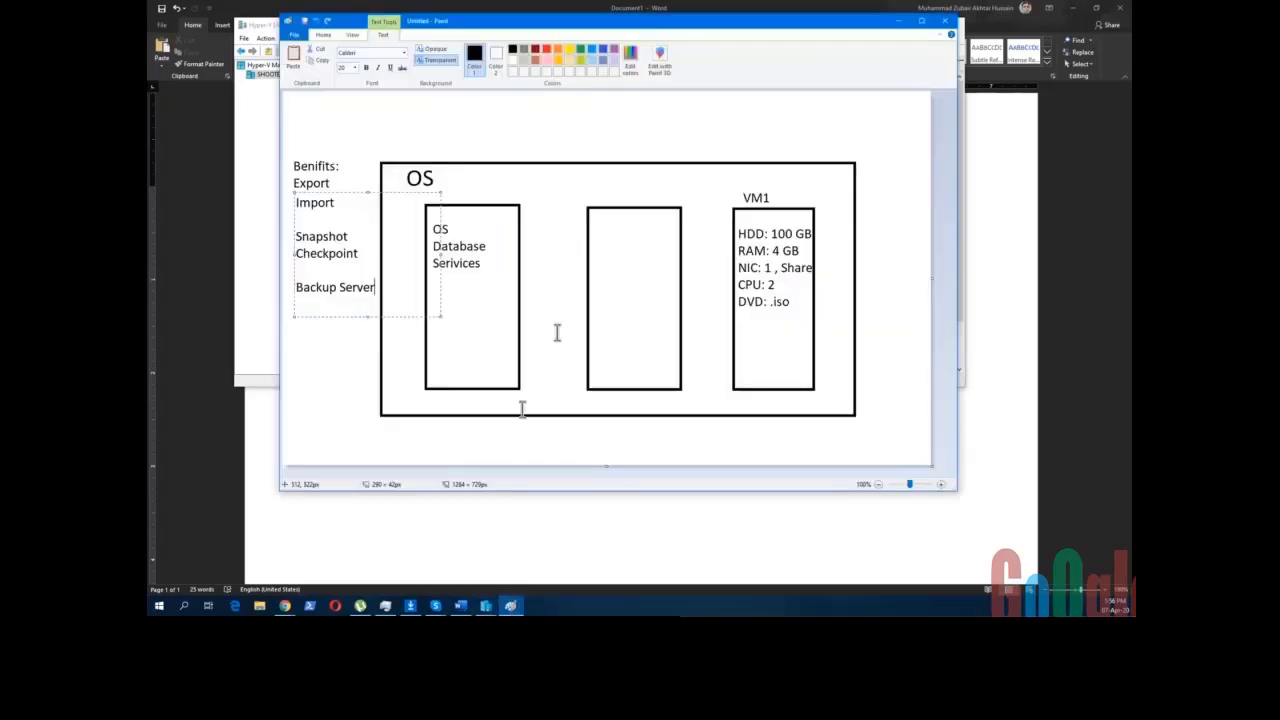
- Label the middle and left boxes 'VM2' and 'VM3'
left_click(602, 198)
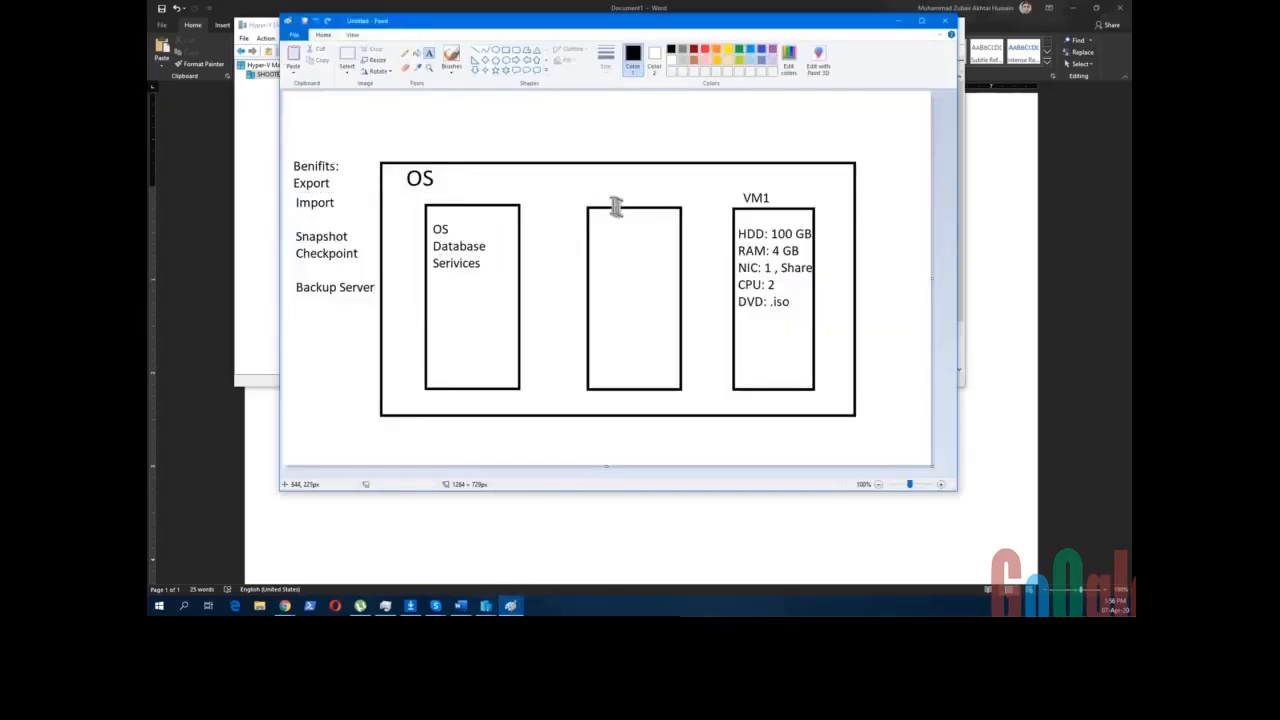
left_click(605, 198)
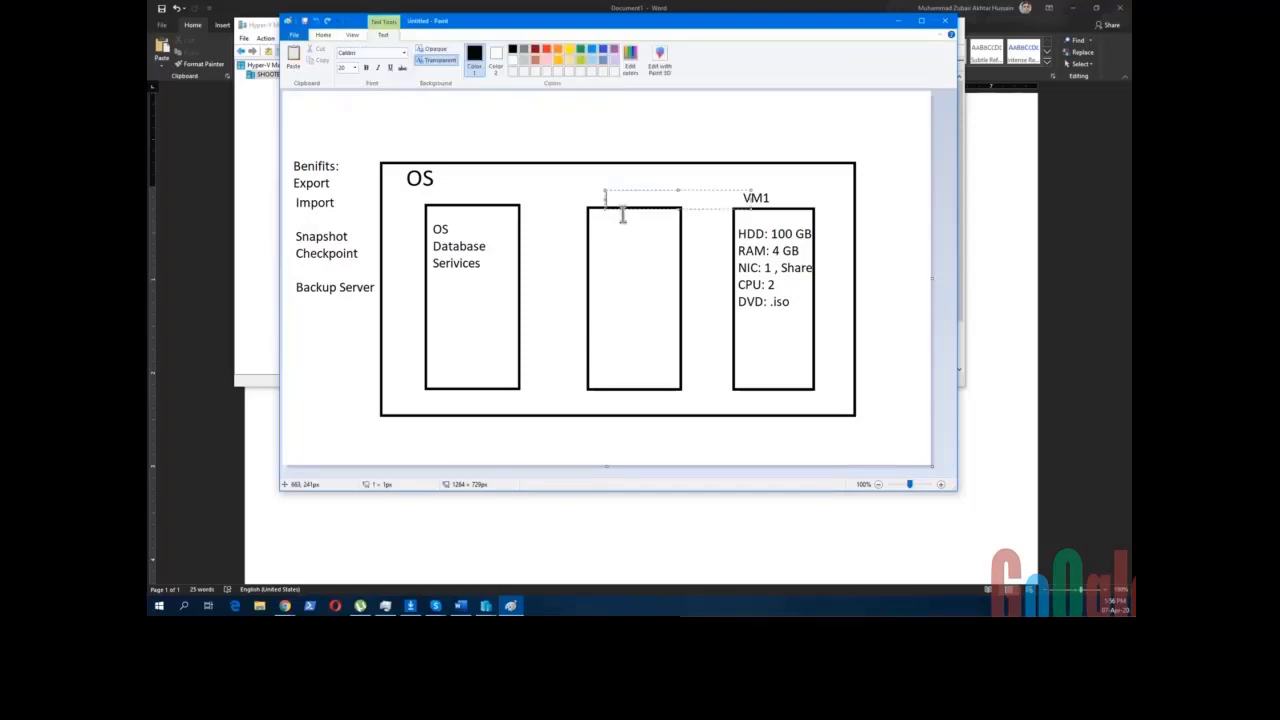
type("VM2")
left_click(450, 194)
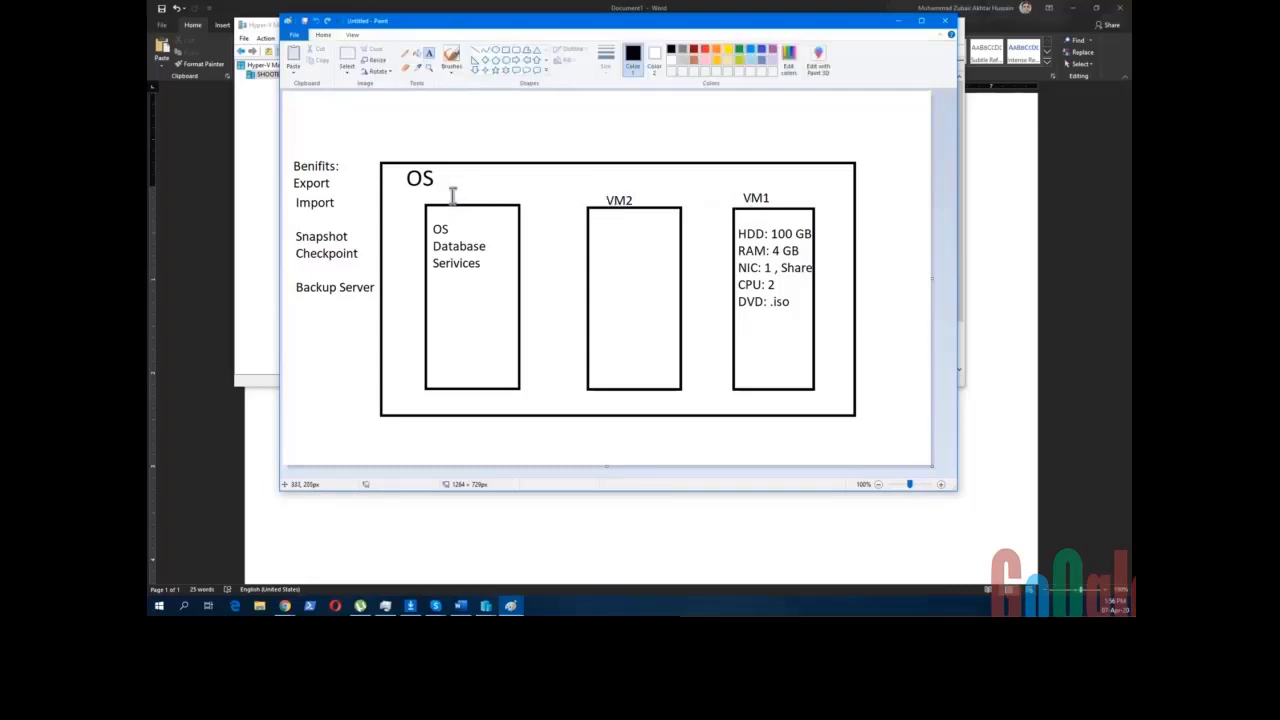
left_click(451, 192)
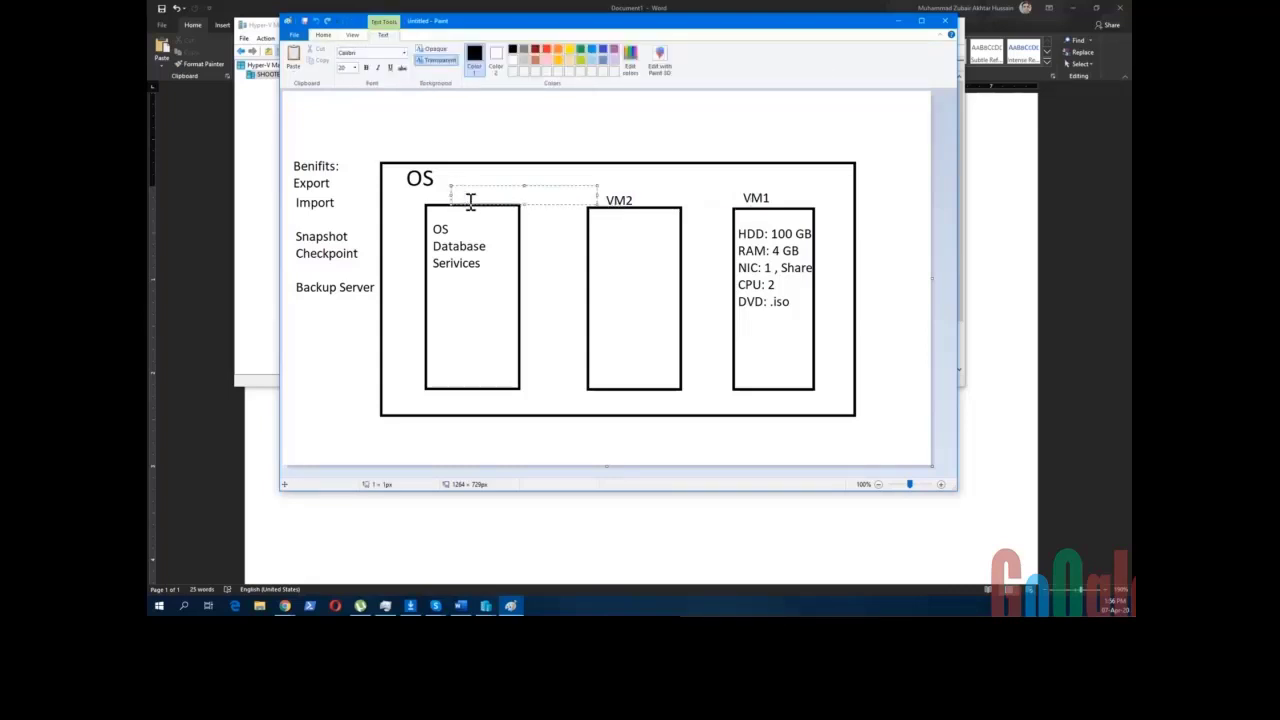
type("VM3")
- Add the text 'Host 1' just above the OS box
left_click(407, 155)
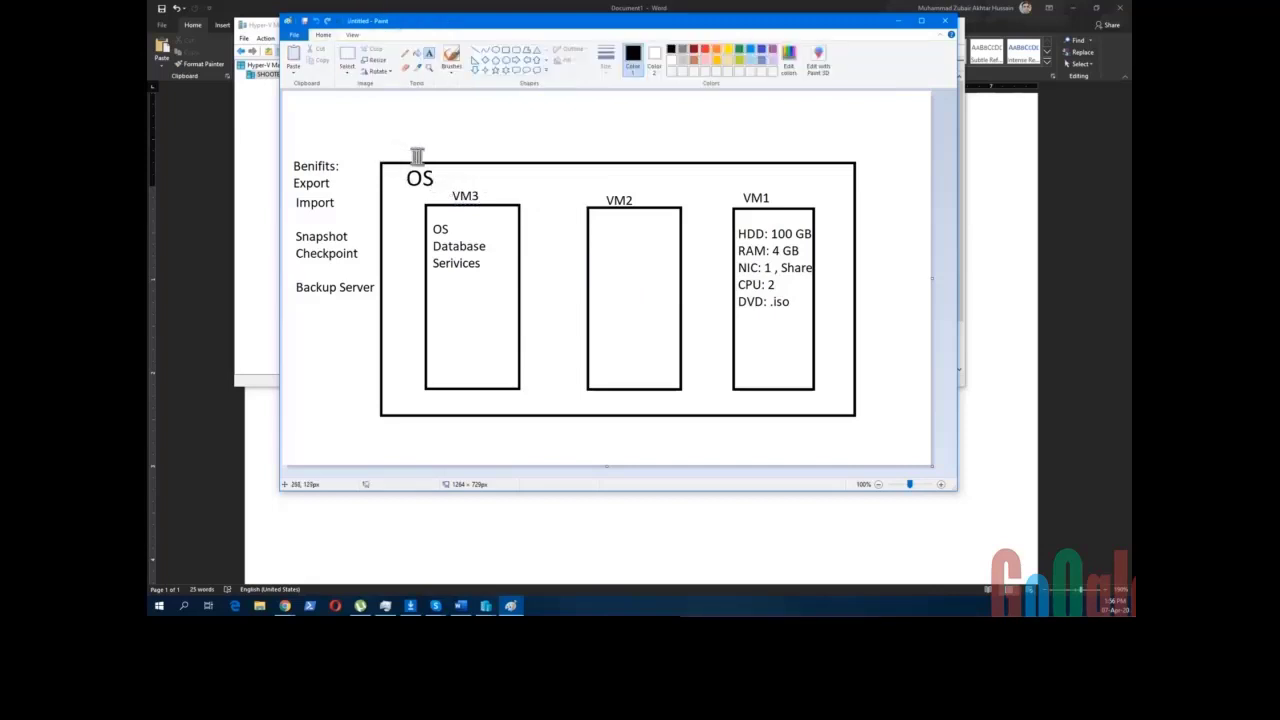
left_click(412, 148)
type("H")
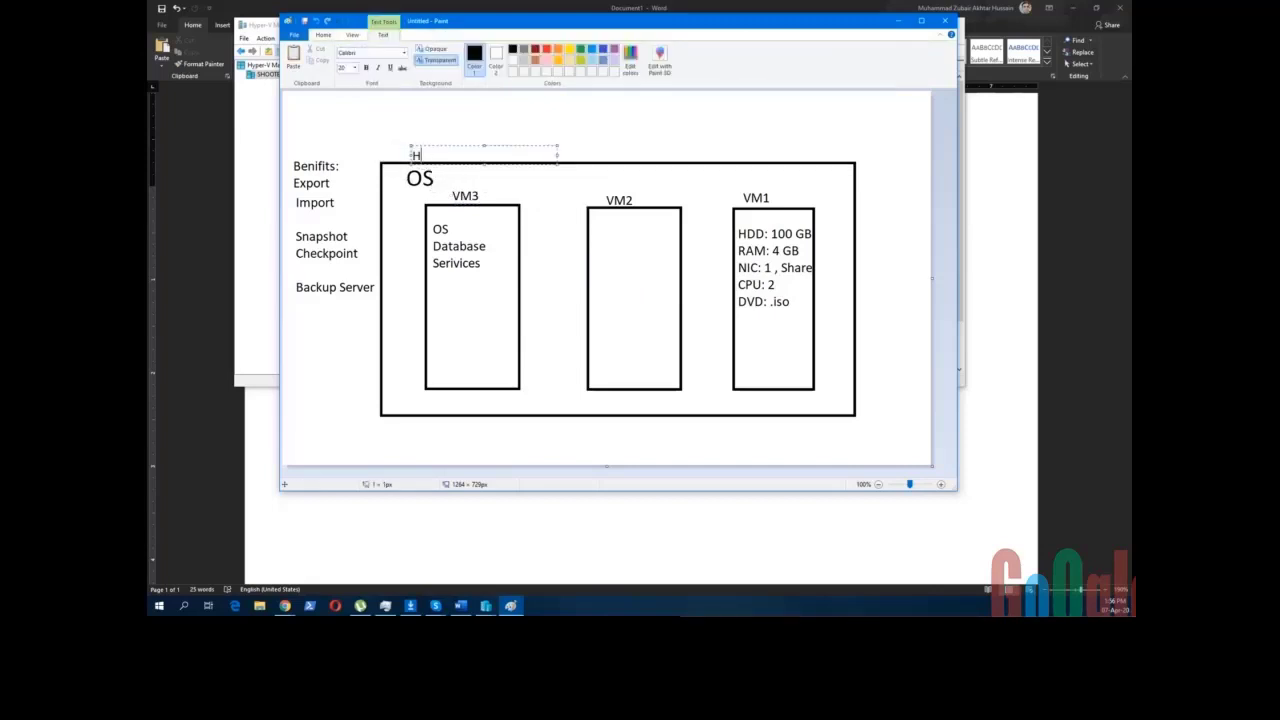
type("ost 1")
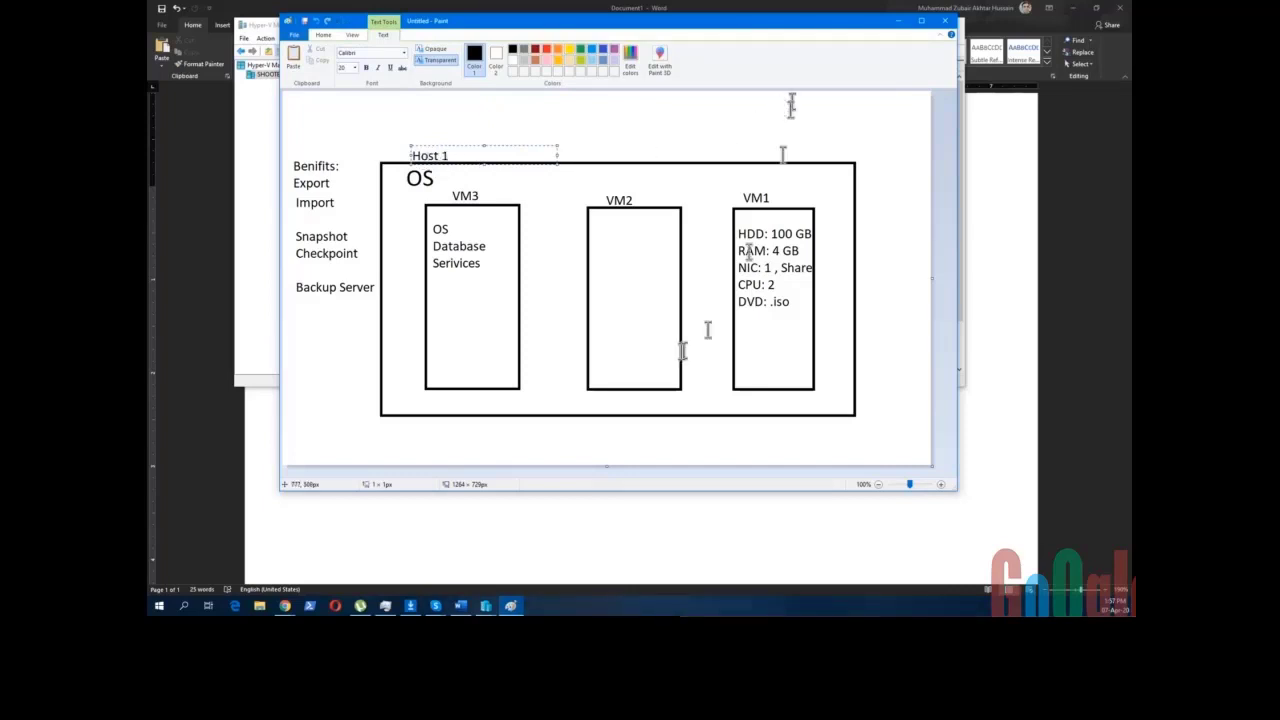
left_click(899, 21)
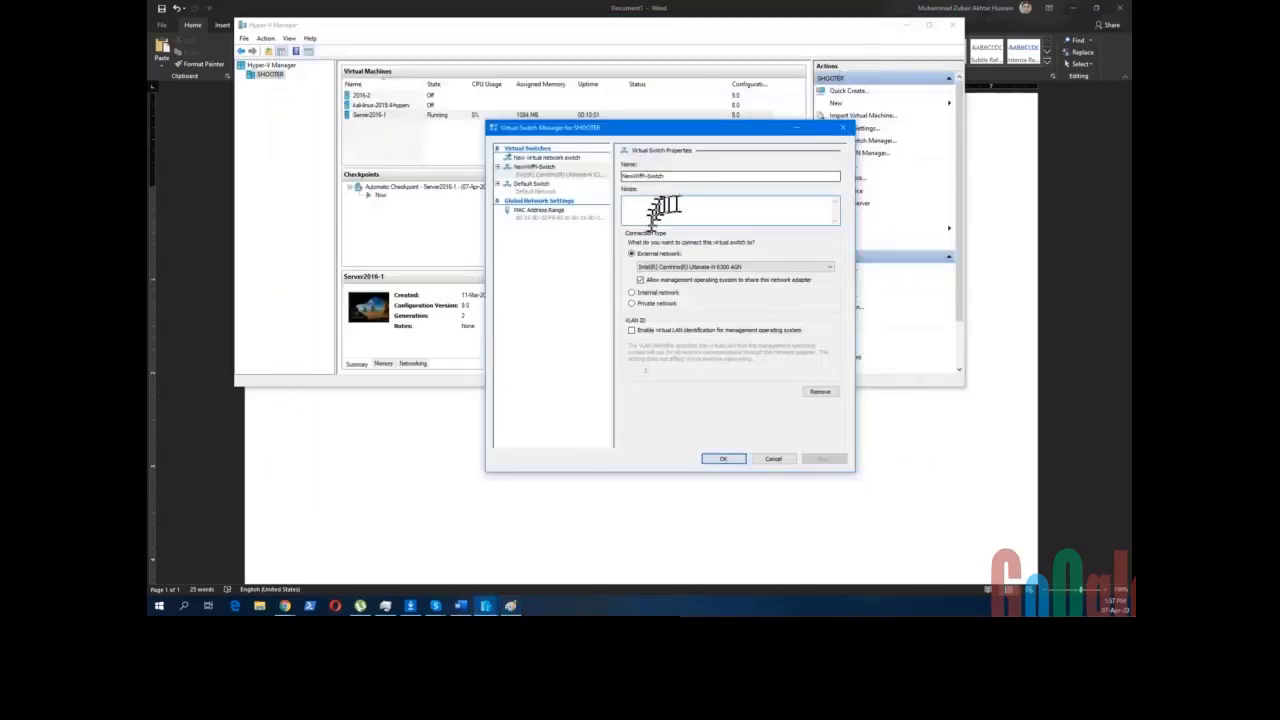
left_click(656, 306)
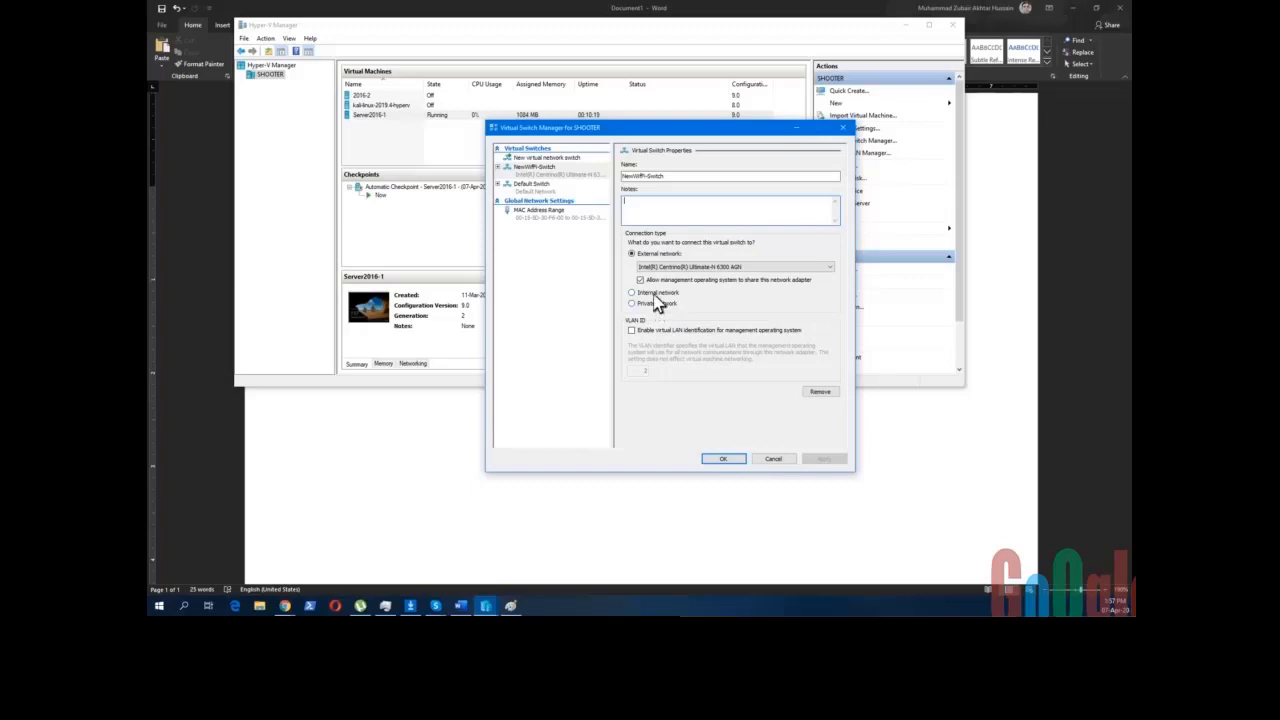
left_click(510, 607)
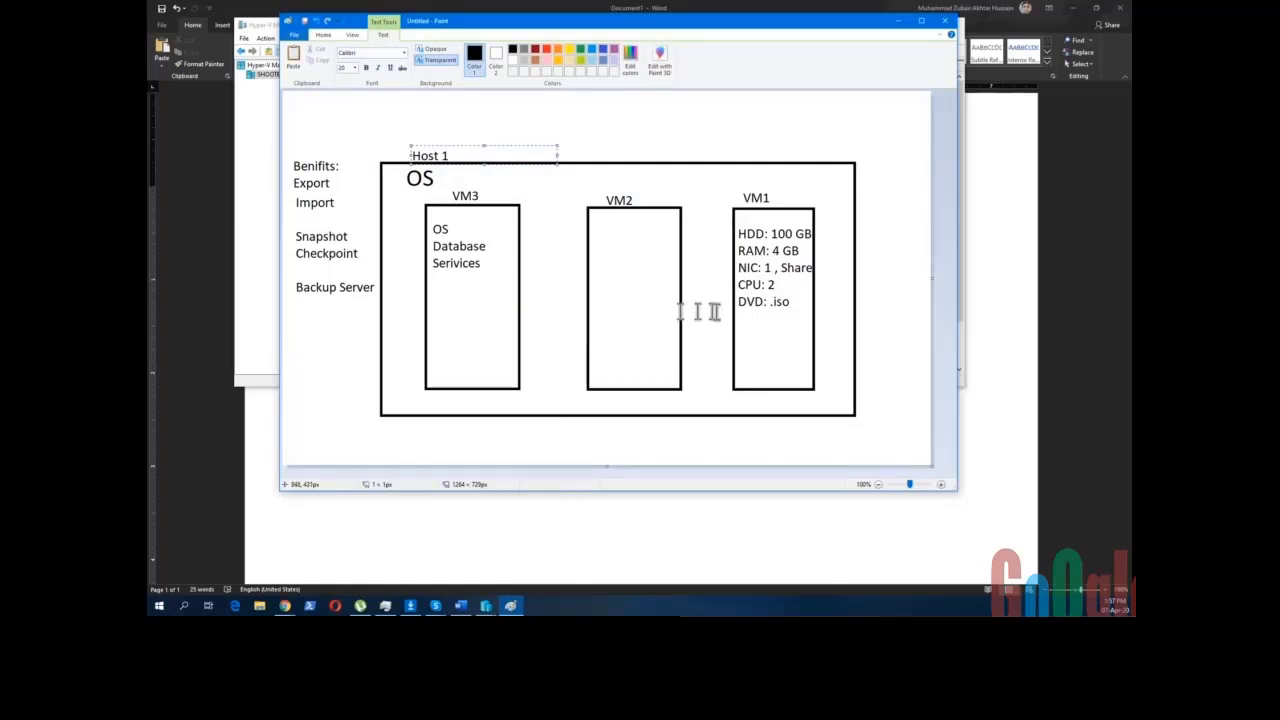
- Move the Paint window lower so Hyper-V Manager's VM list shows above it
left_click(445, 158)
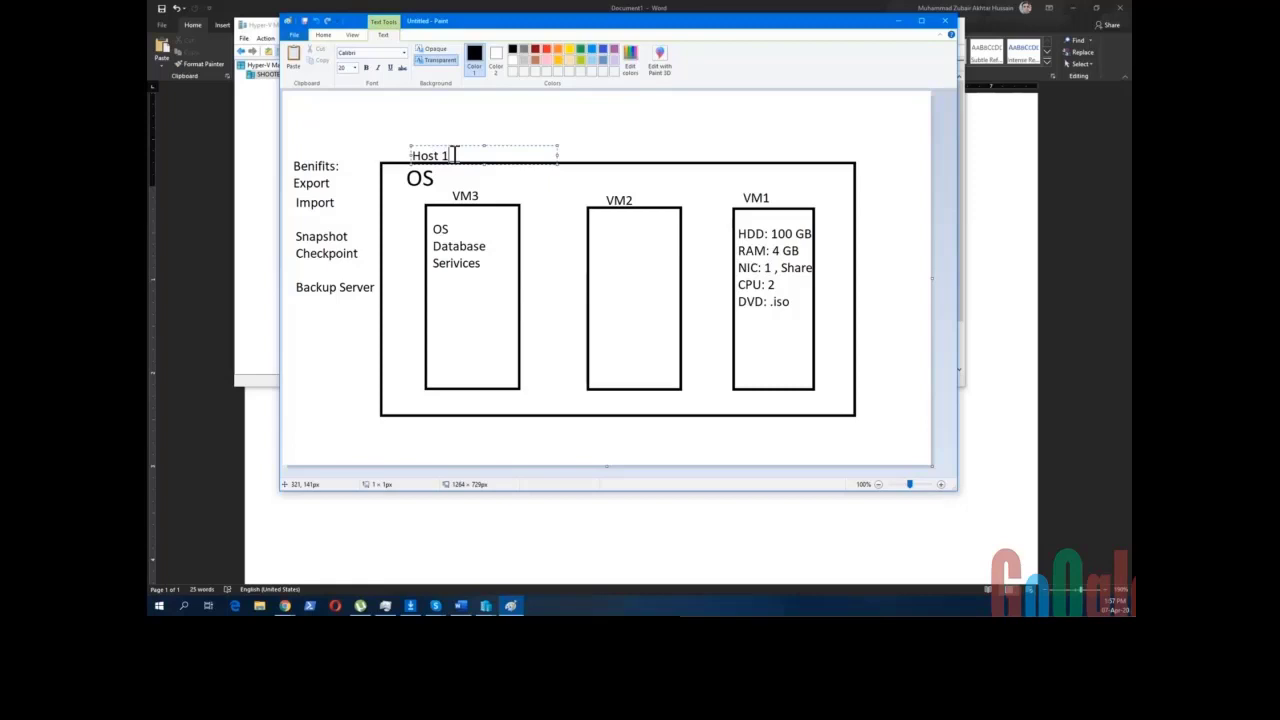
left_click_drag(790, 20, 775, 150)
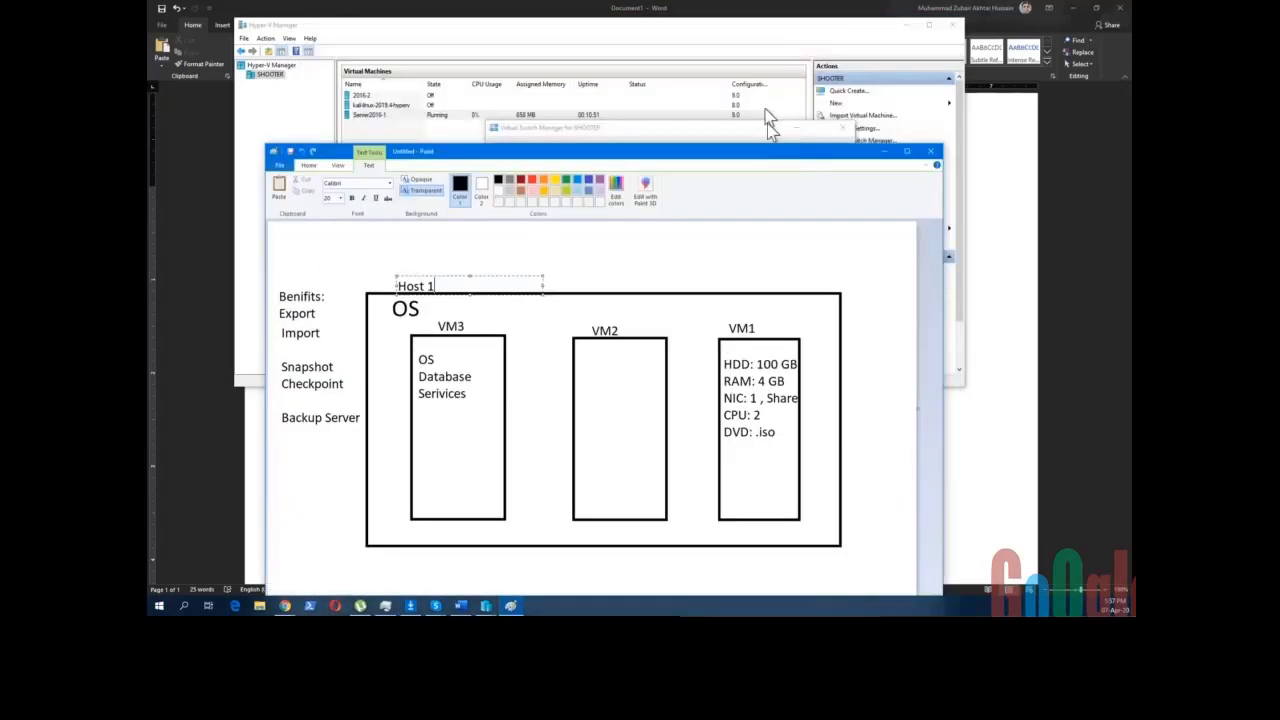
- Close Virtual Switch Manager and open a connection to Server2016-1
left_click(645, 208)
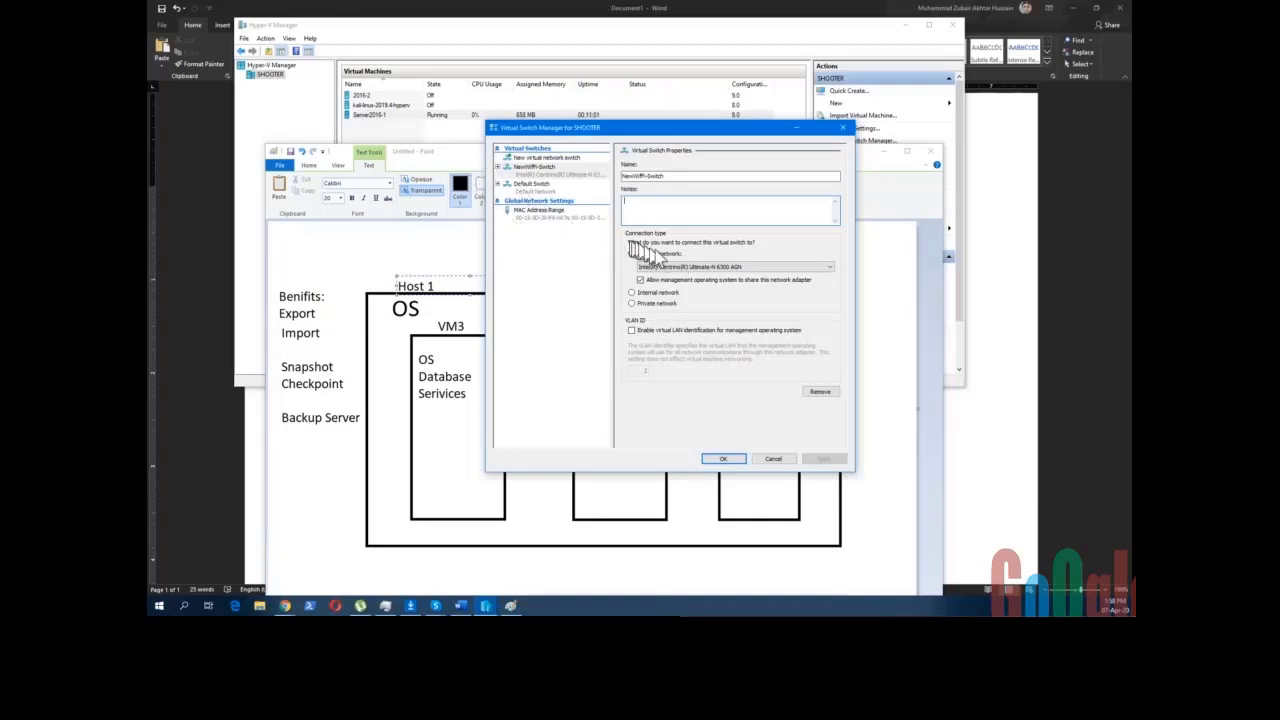
left_click(470, 165)
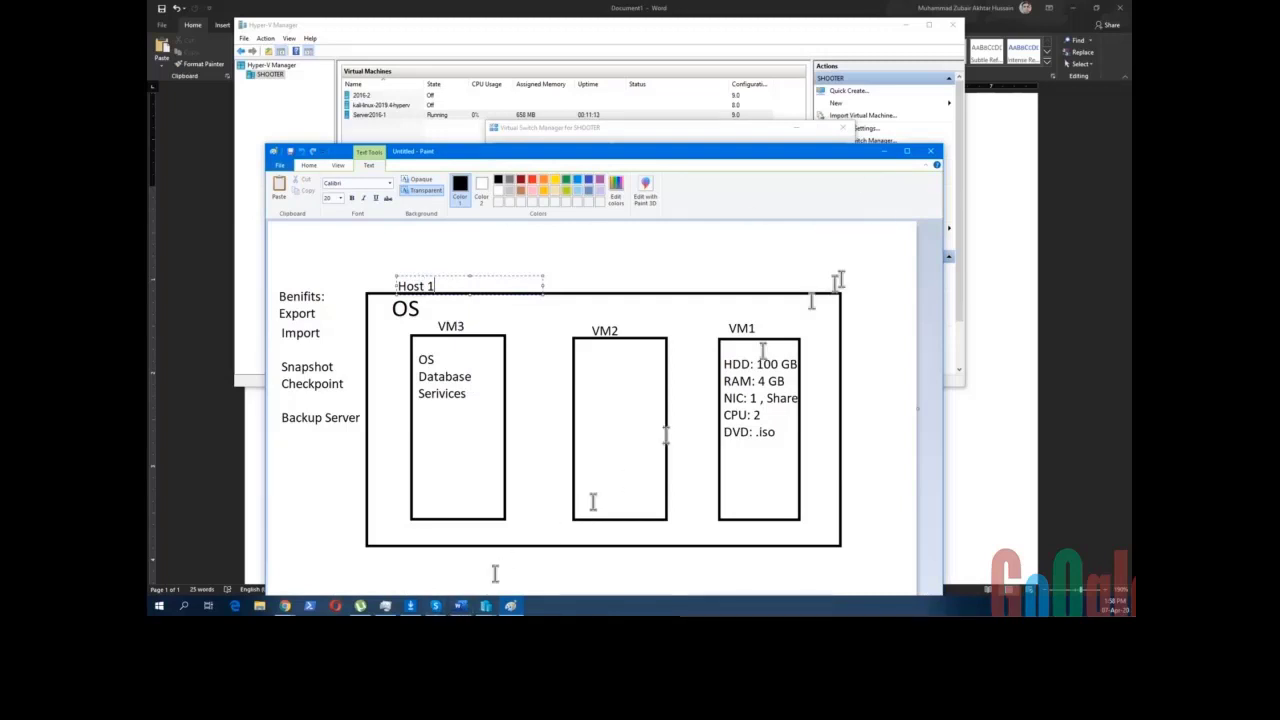
left_click(842, 128)
left_click(448, 112)
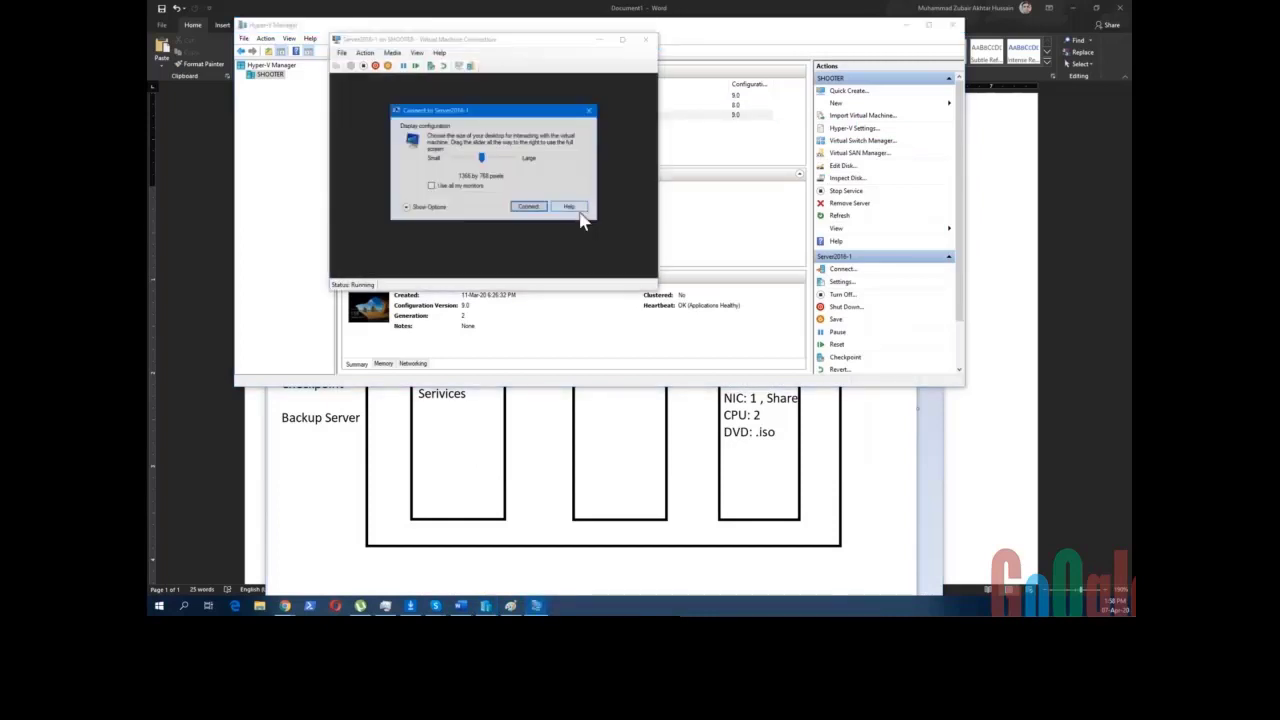
- Connect at 1366×768, sign in as Administrator with the account password, then return to Paint
left_click(528, 207)
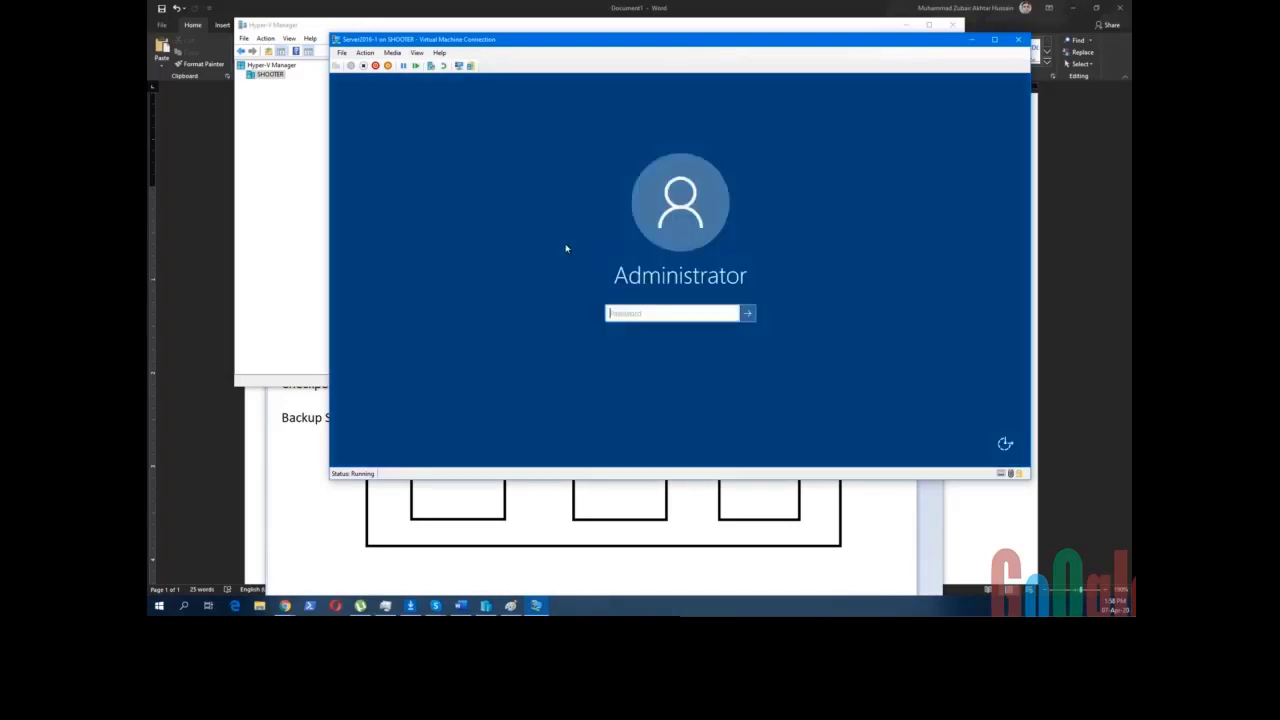
left_click(658, 317)
type("P@ssw0r")
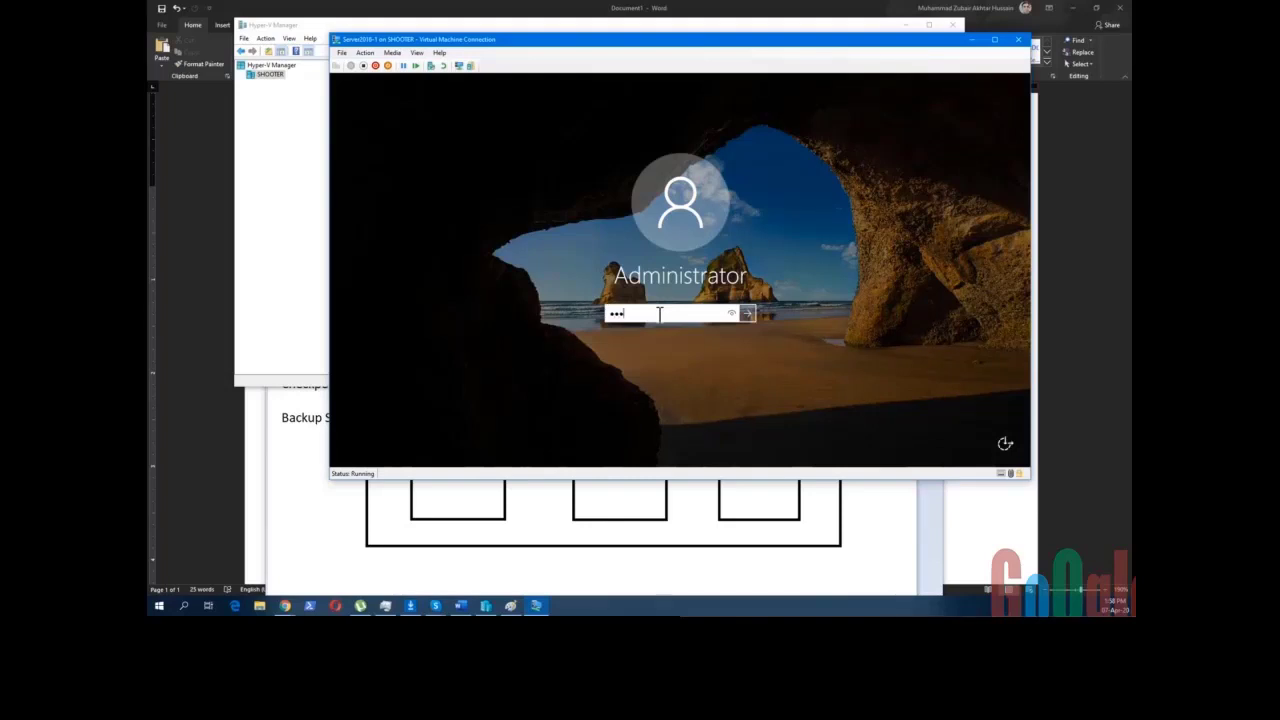
type("d1234")
key("Return")
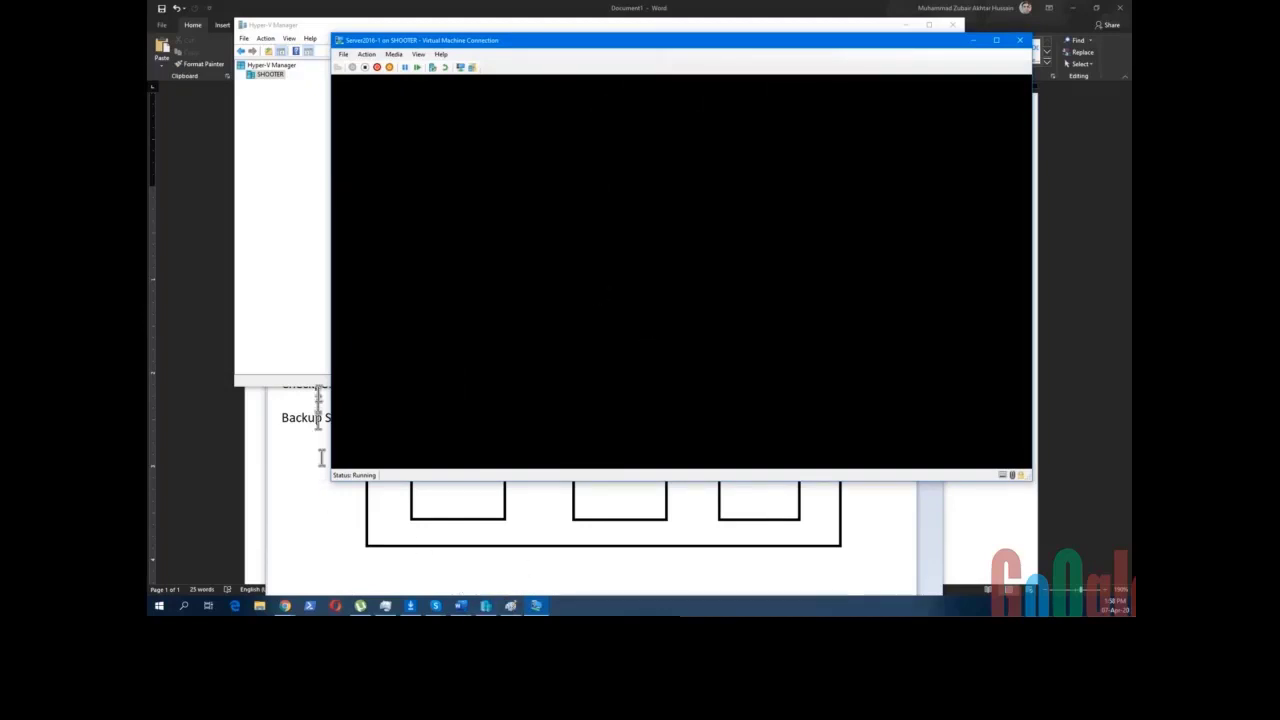
left_click(264, 463)
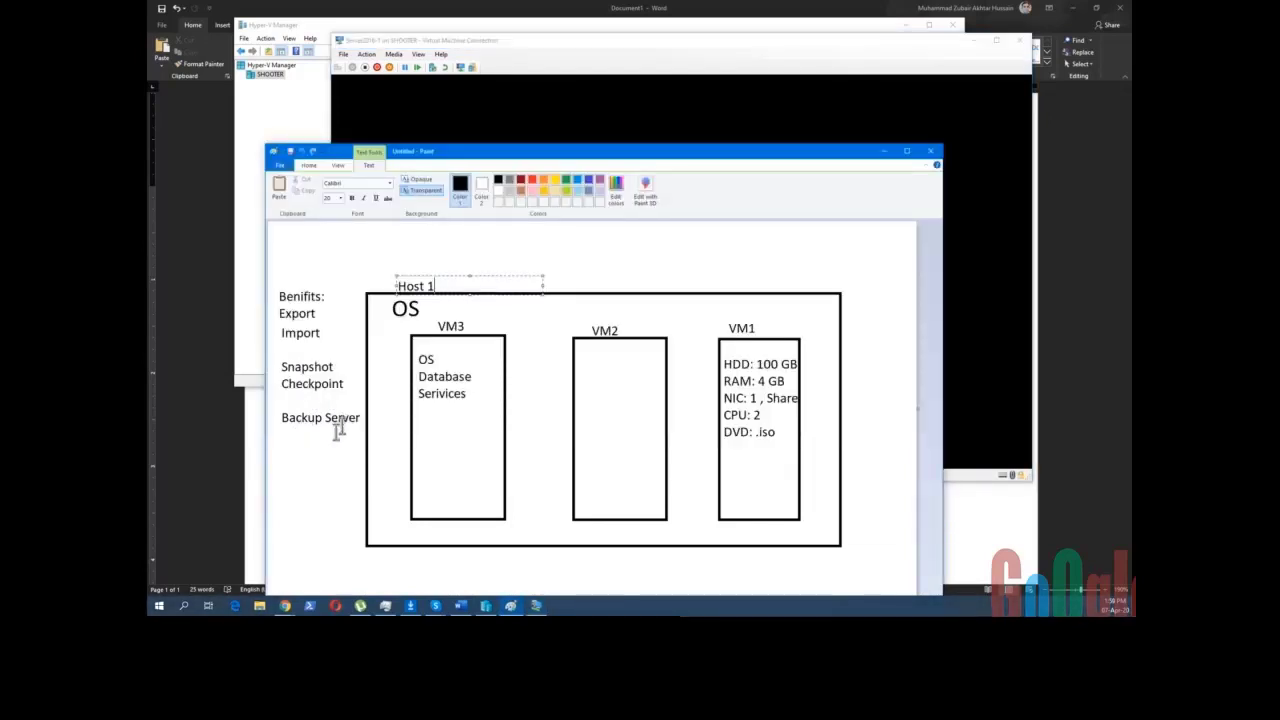
- Add 'Move' and 'Live Migration' as two lines under Backup Server
left_click(281, 447)
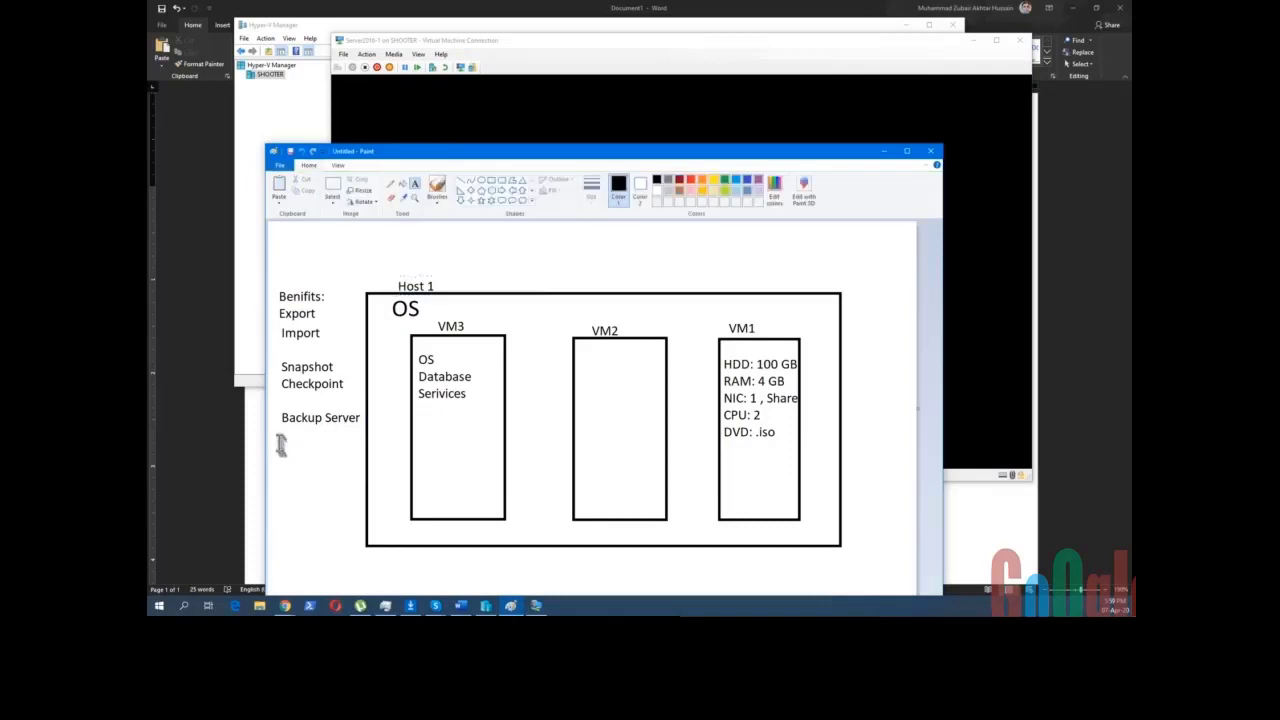
left_click(280, 438)
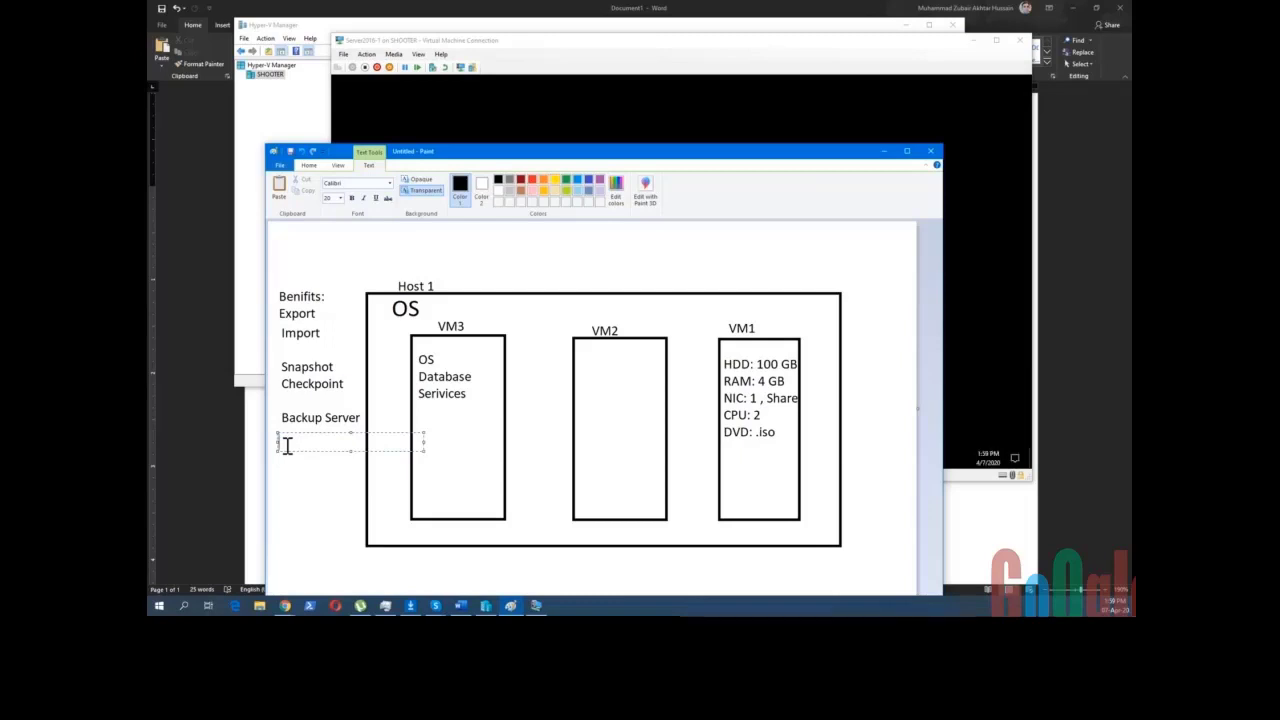
type("Move")
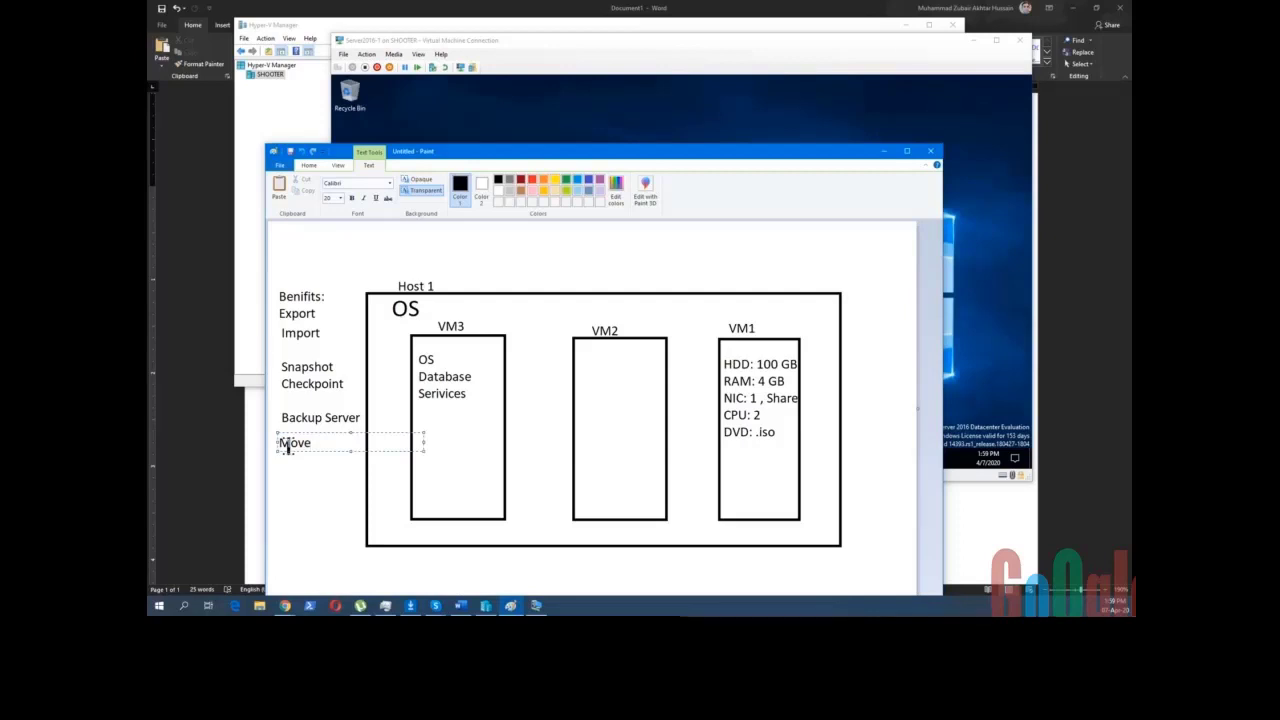
mouse_move(577, 162)
left_mouse_down()
mouse_move(561, 69)
mouse_move(540, 65)
left_mouse_up()
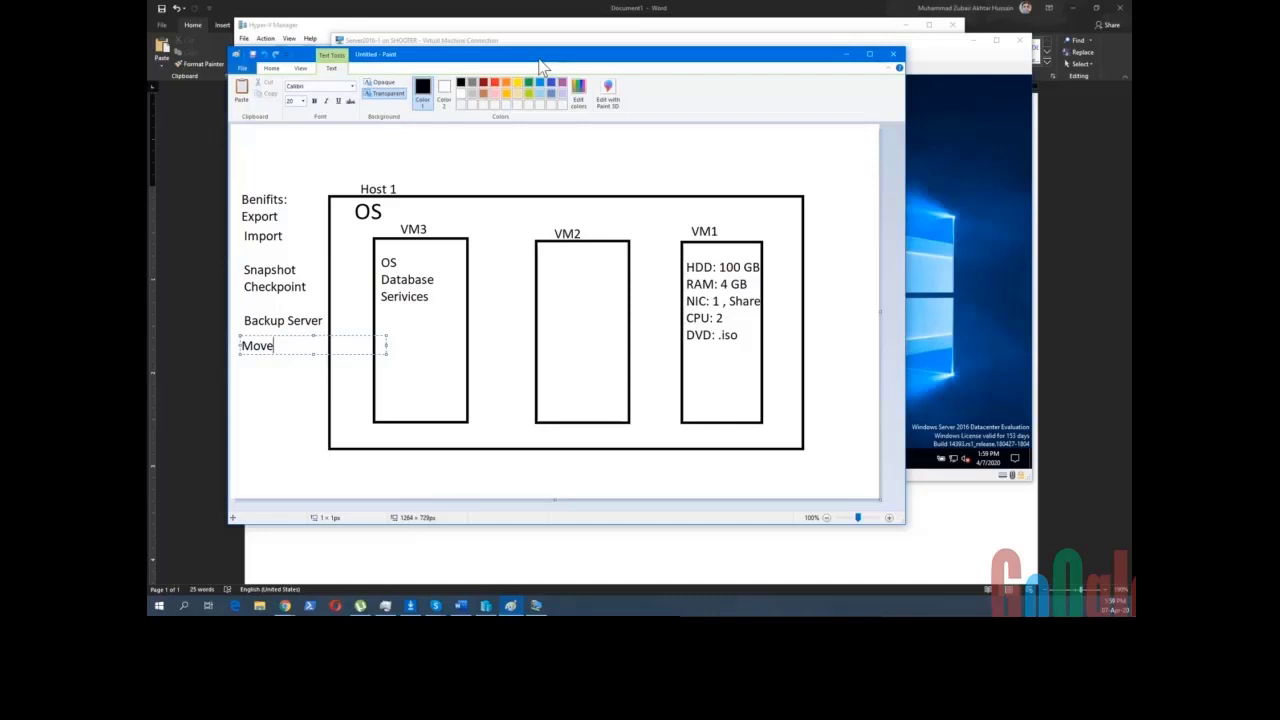
key("Return")
type("Live Mig")
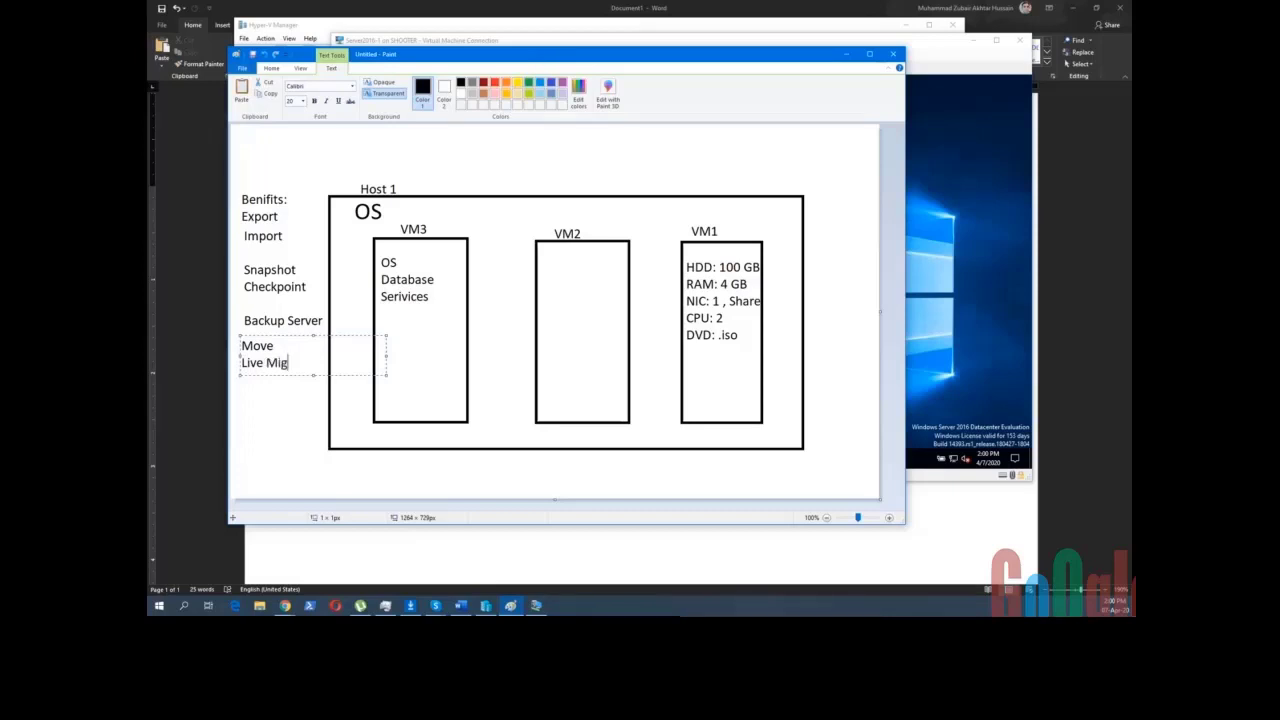
type("ration")
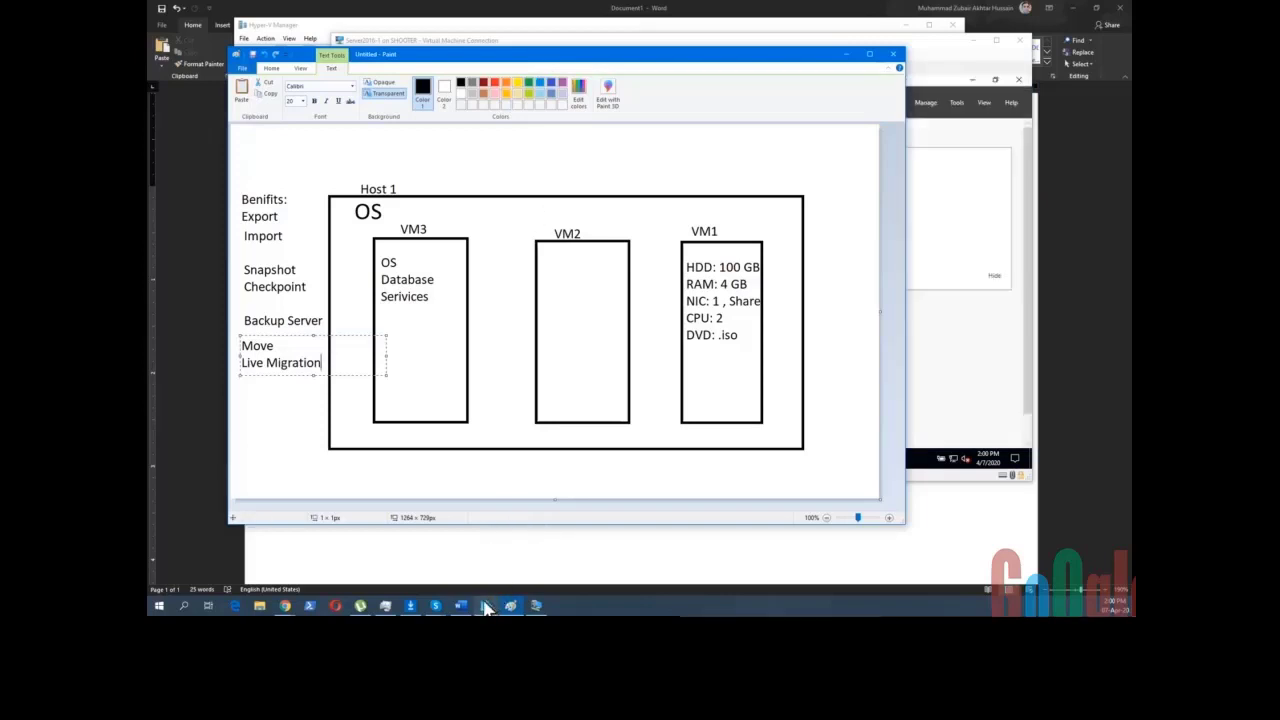
mouse_move(486, 606)
left_click(490, 540)
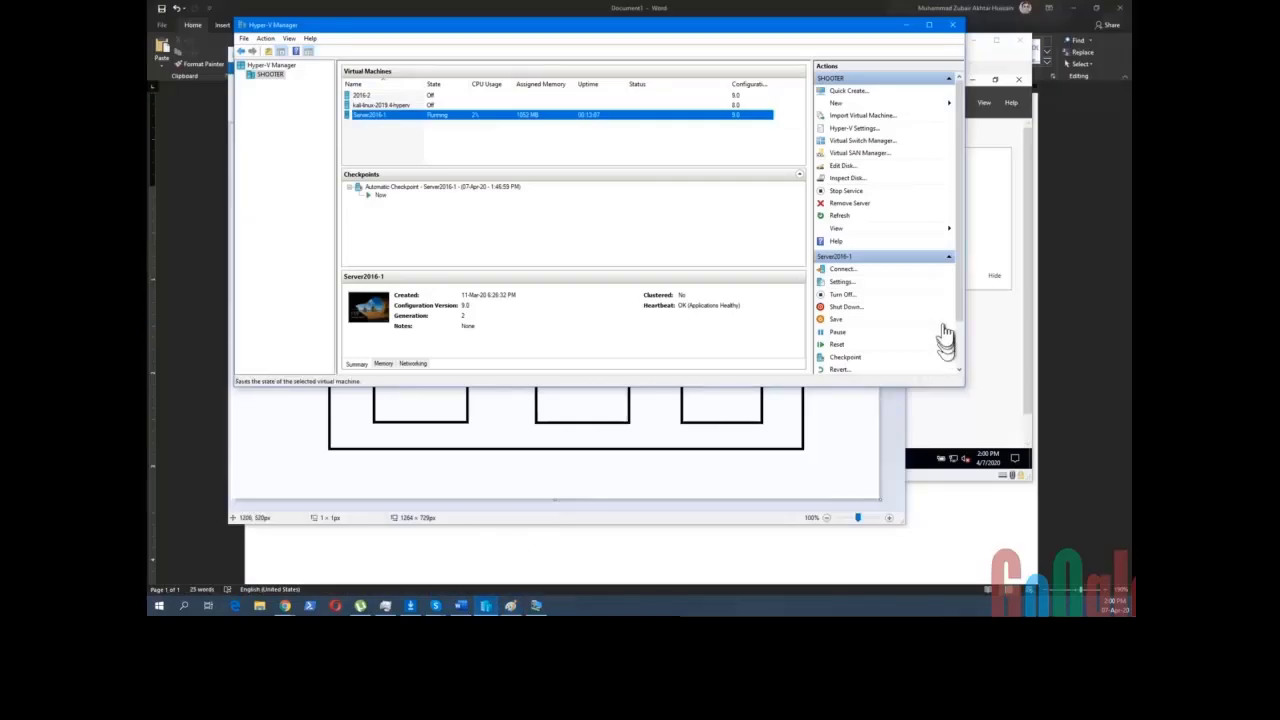
left_click_drag(868, 395, 864, 505)
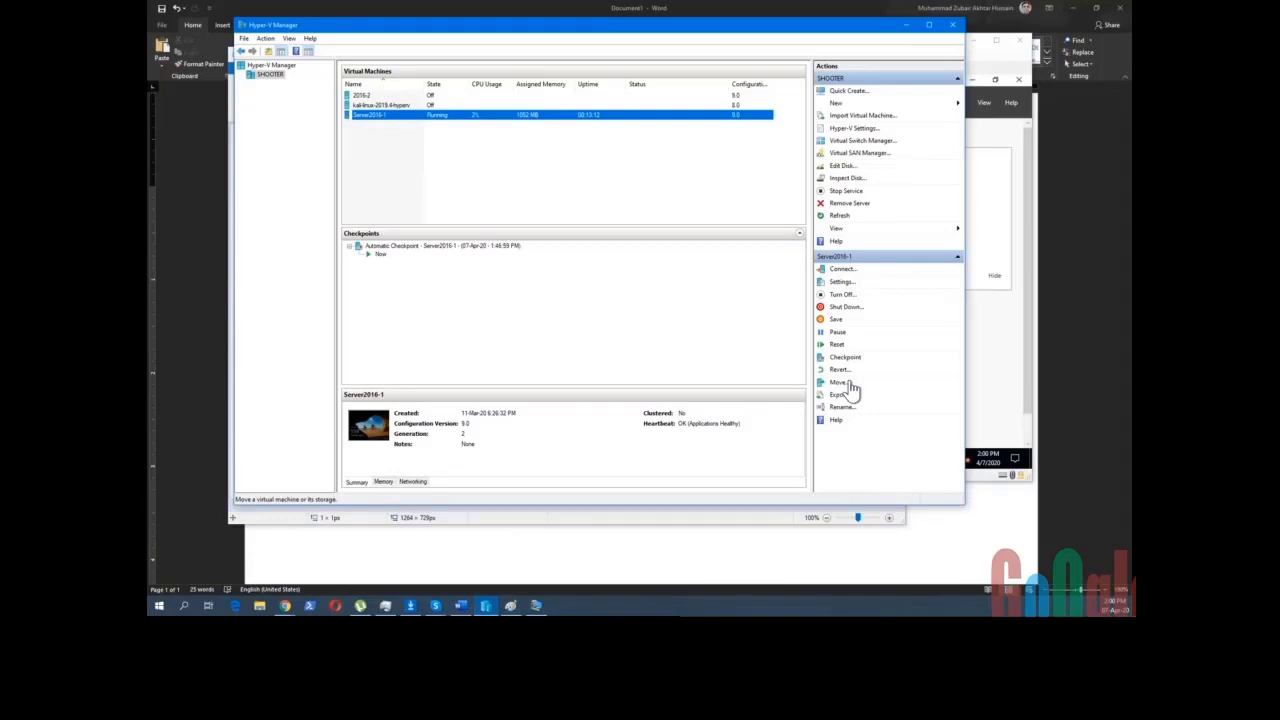
left_click(838, 384)
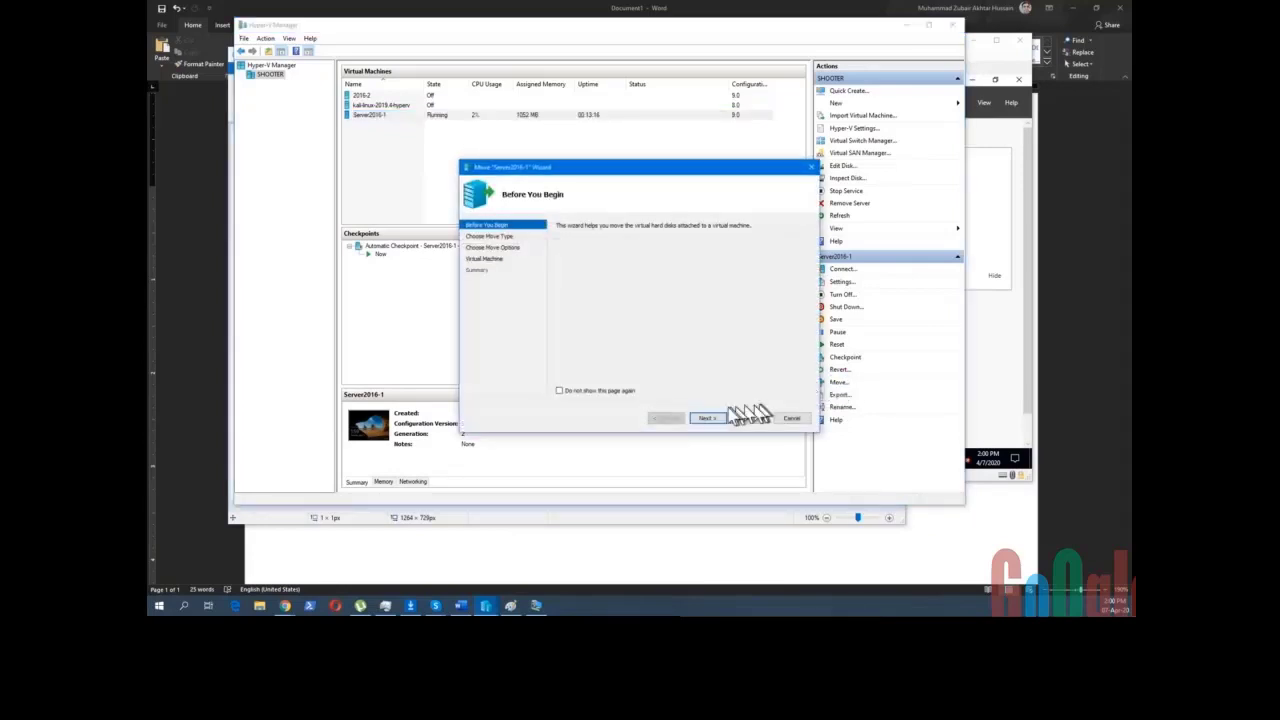
left_click(706, 418)
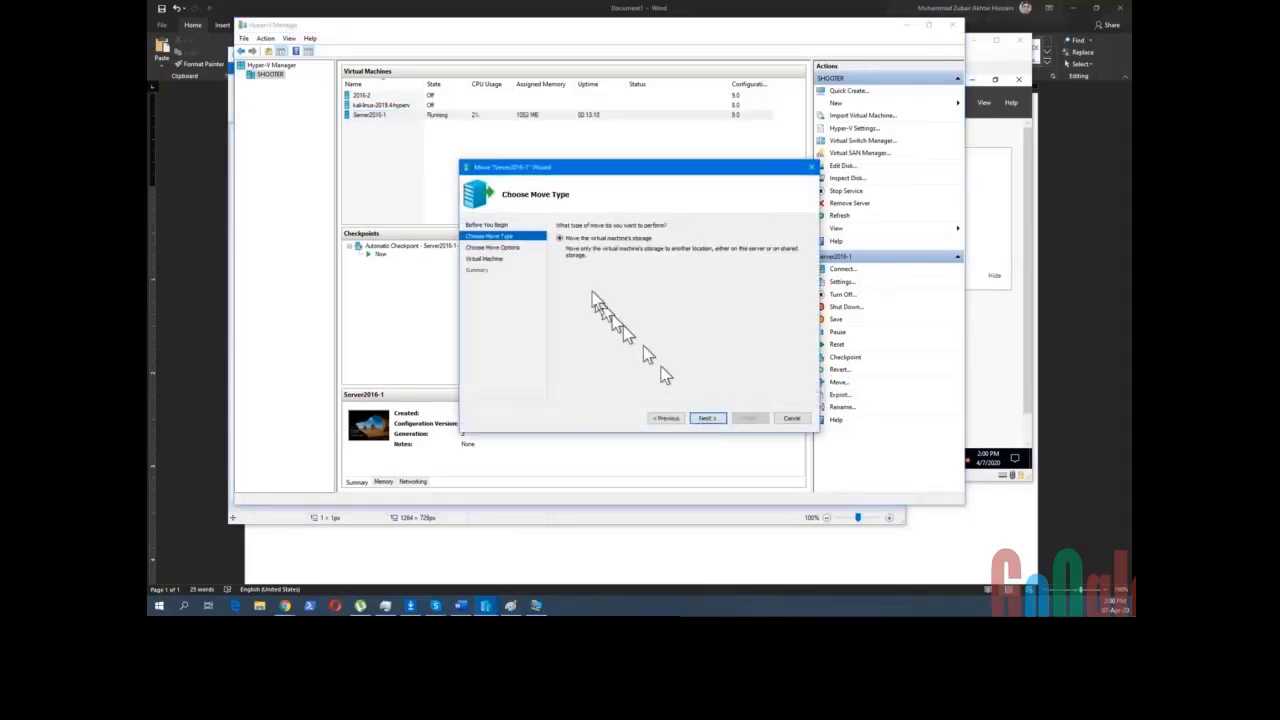
left_click(791, 420)
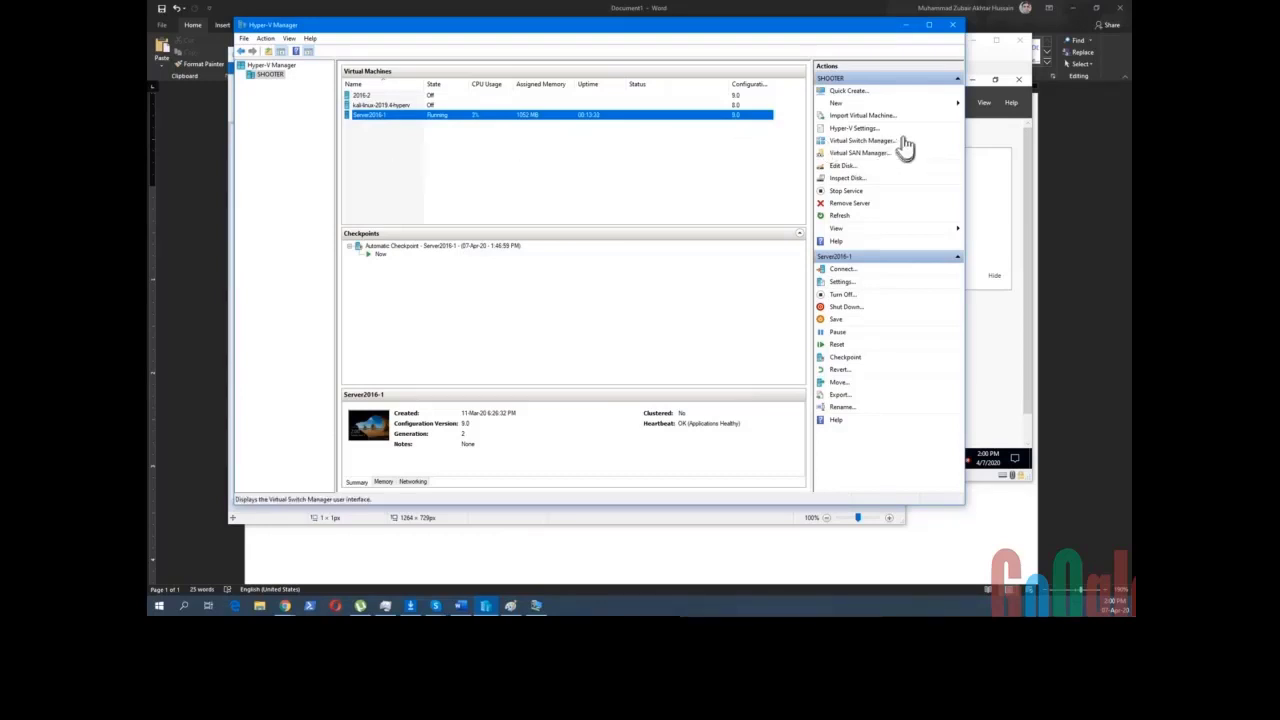
left_click(906, 25)
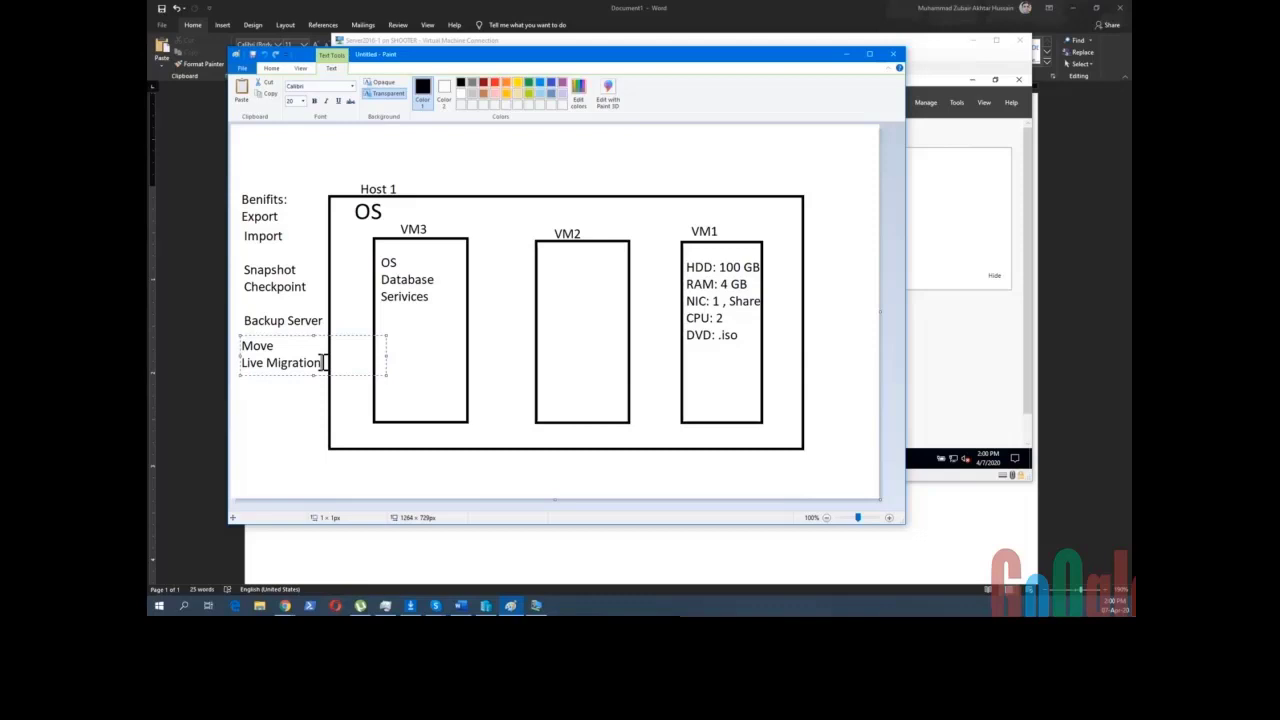
- Bring the Server2016-1 connection window forward and maximize it
left_click(928, 57)
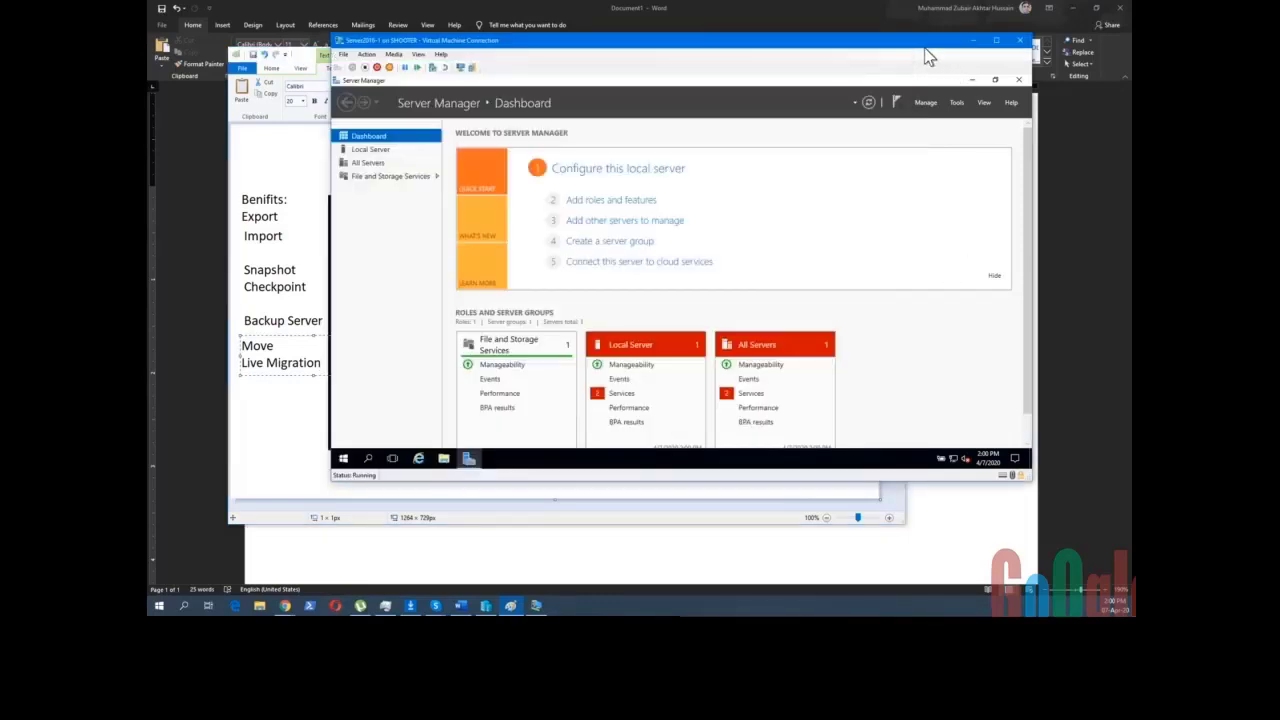
left_click(1000, 44)
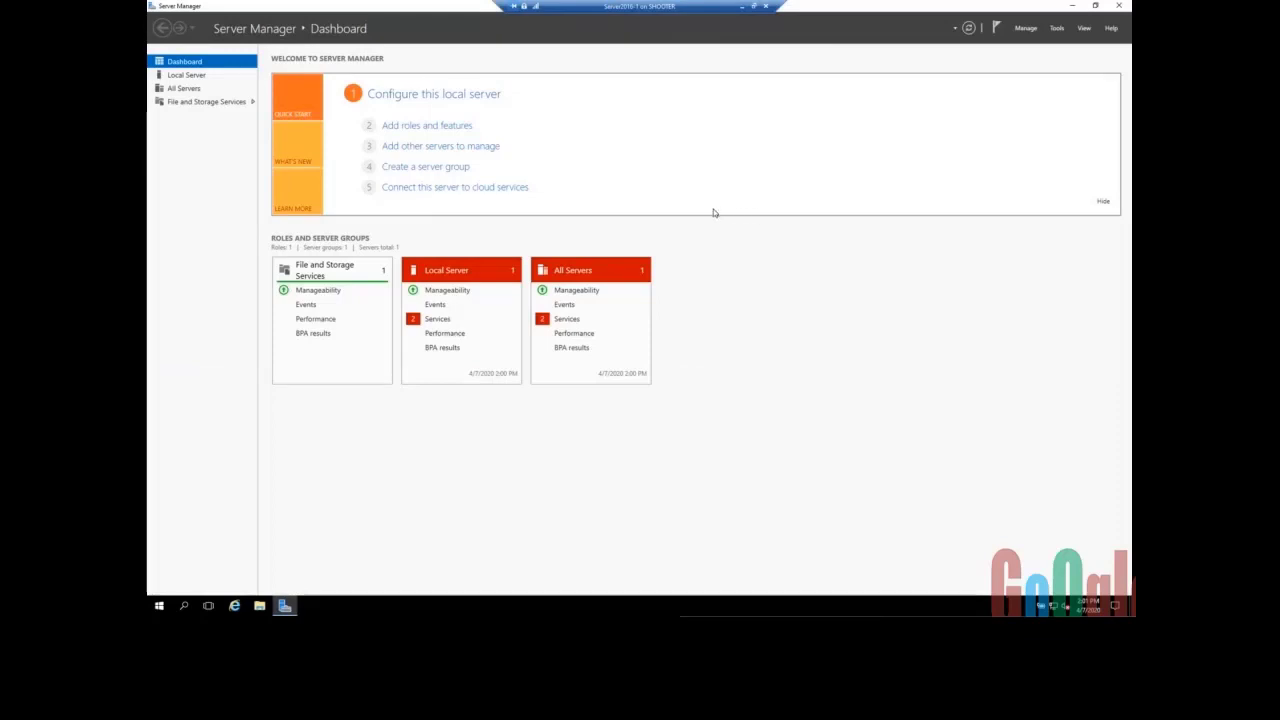
- Switch Server Manager to the Local Server page to view its properties
left_click(263, 35)
left_click(355, 35)
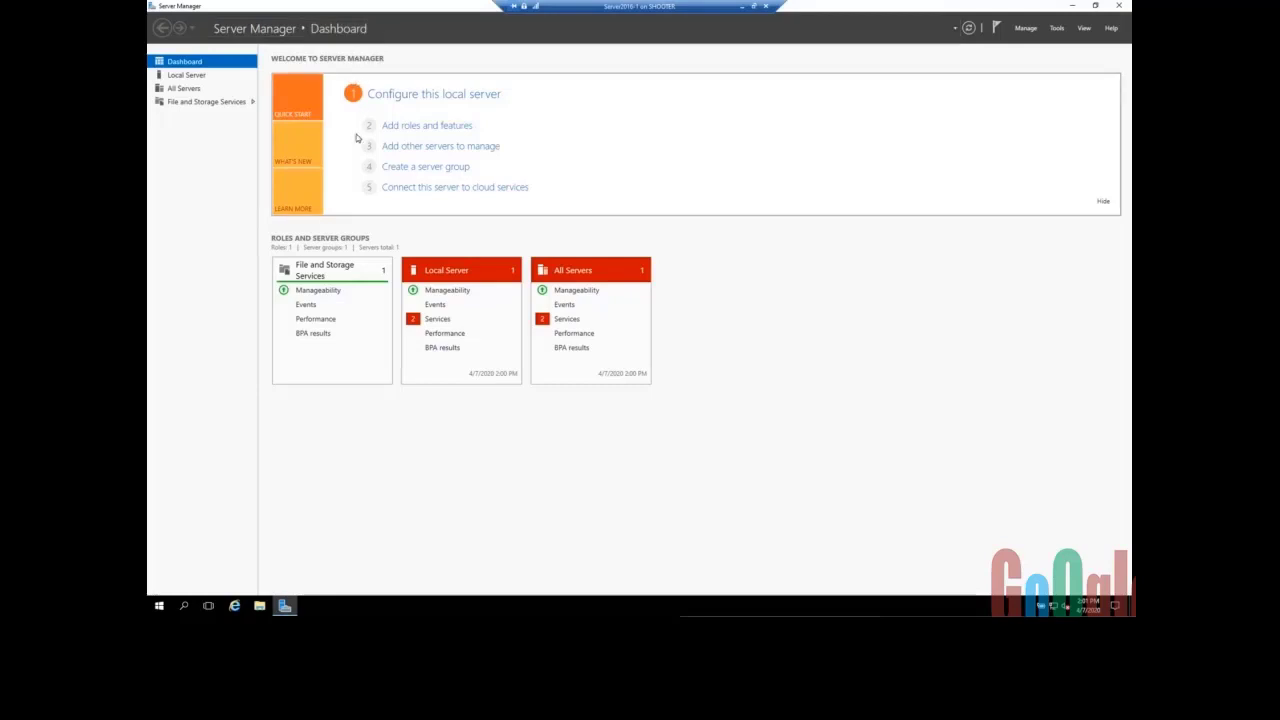
left_click(185, 76)
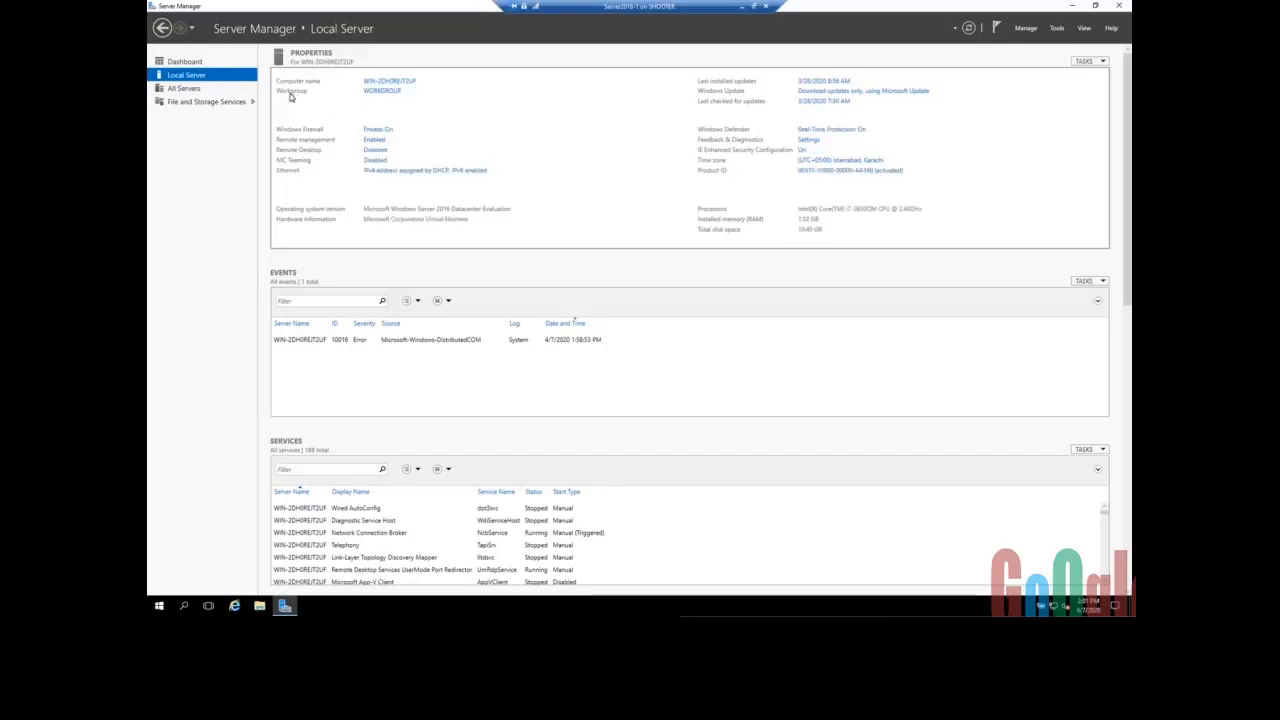
- Review the Local Server properties, then launch Internet Explorer from the taskbar
left_click(392, 97)
left_click(394, 132)
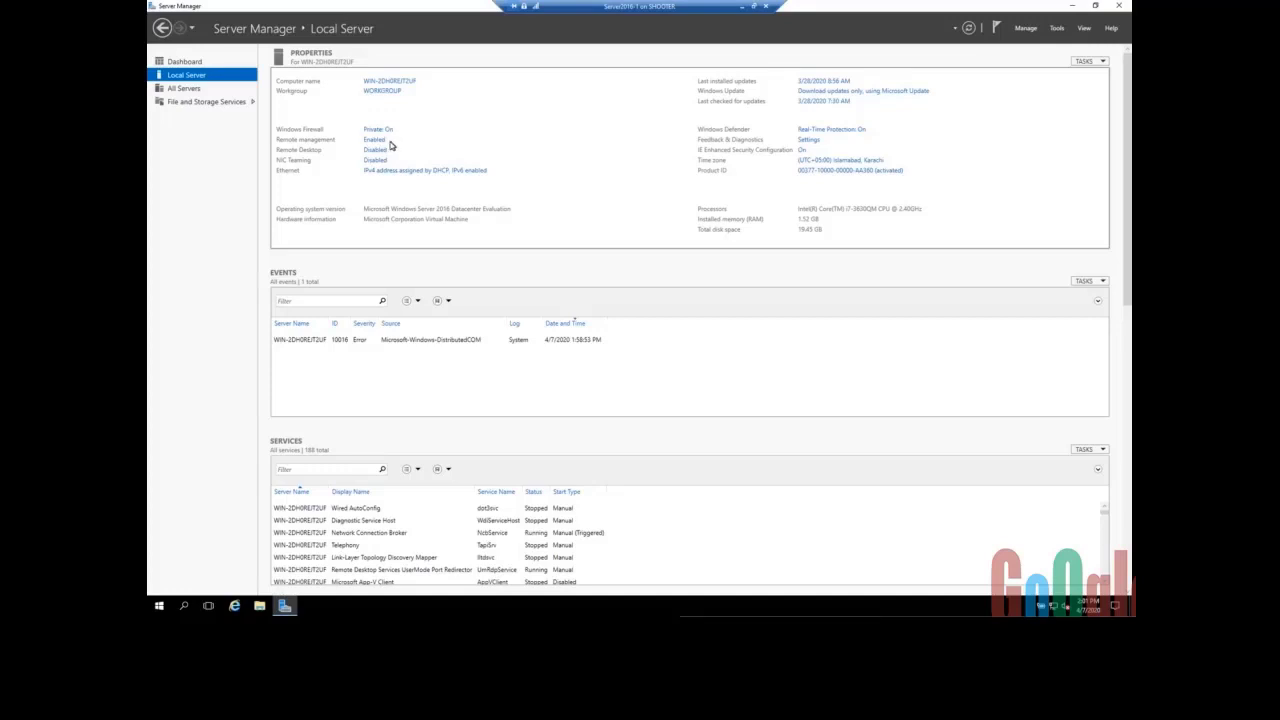
left_click(390, 143)
left_click(390, 149)
left_click(443, 229)
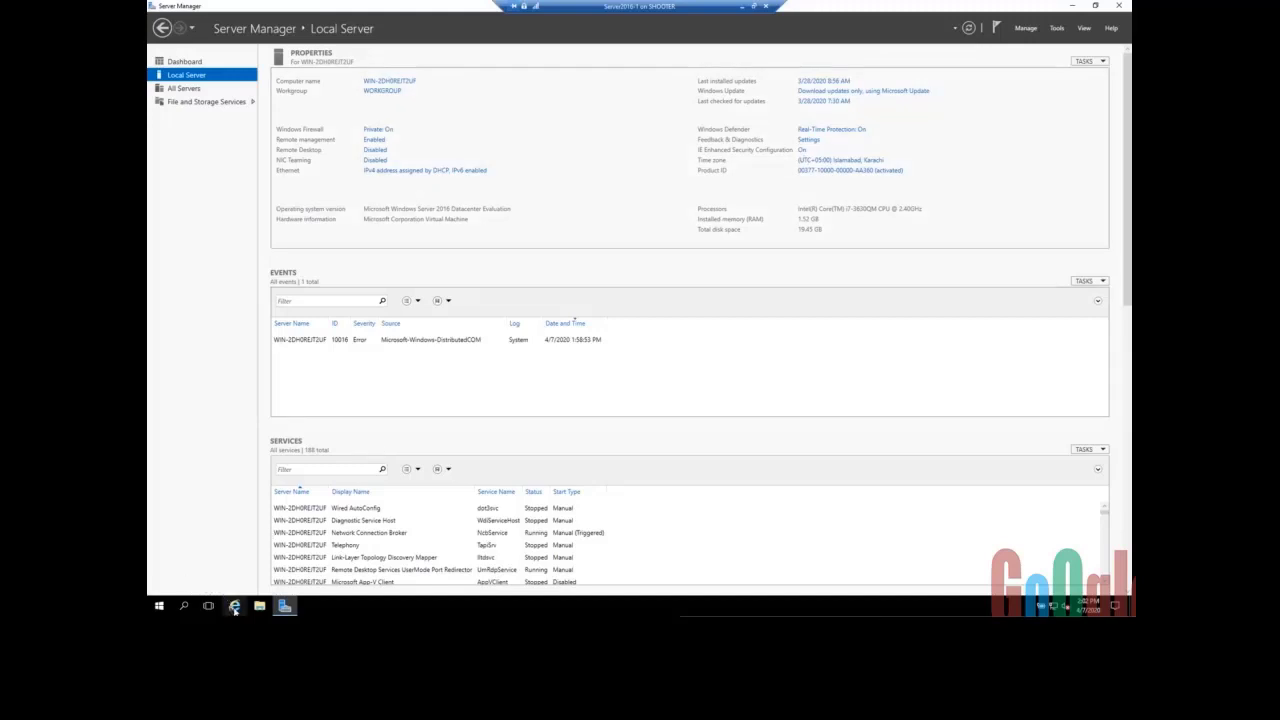
left_click(234, 606)
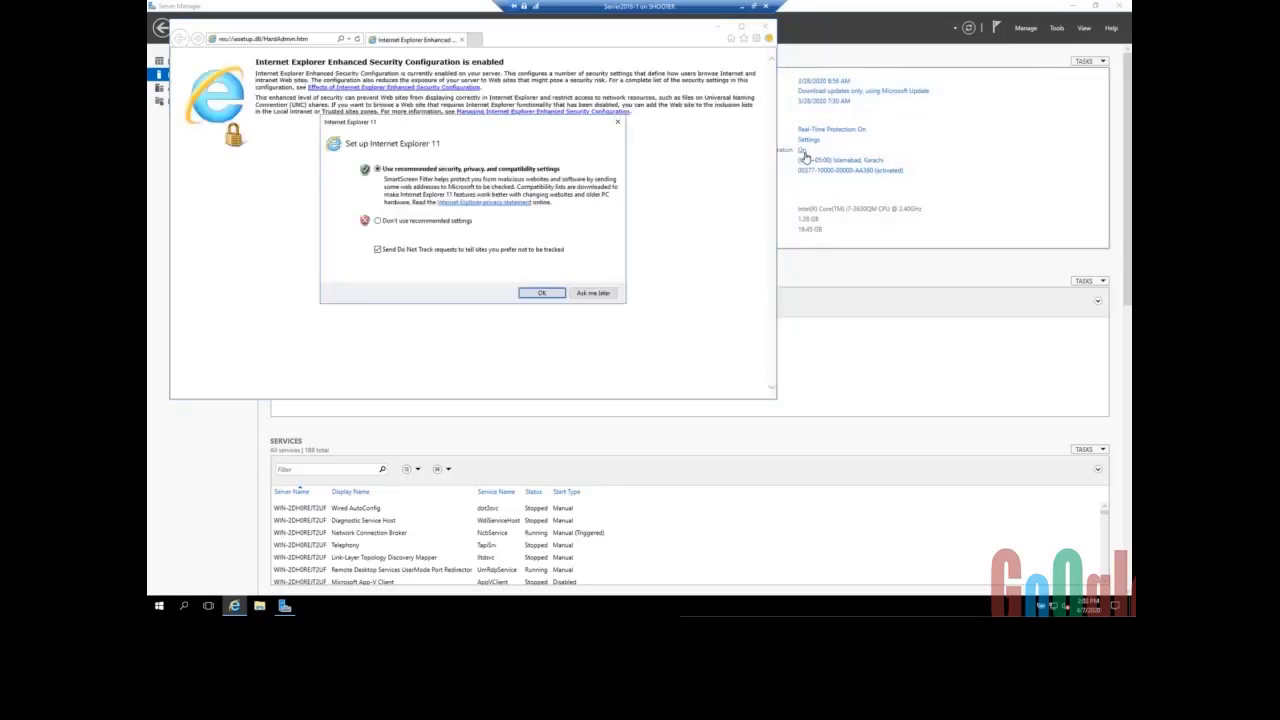
- Accept the recommended Internet Explorer 11 settings and close the browser
left_click(540, 293)
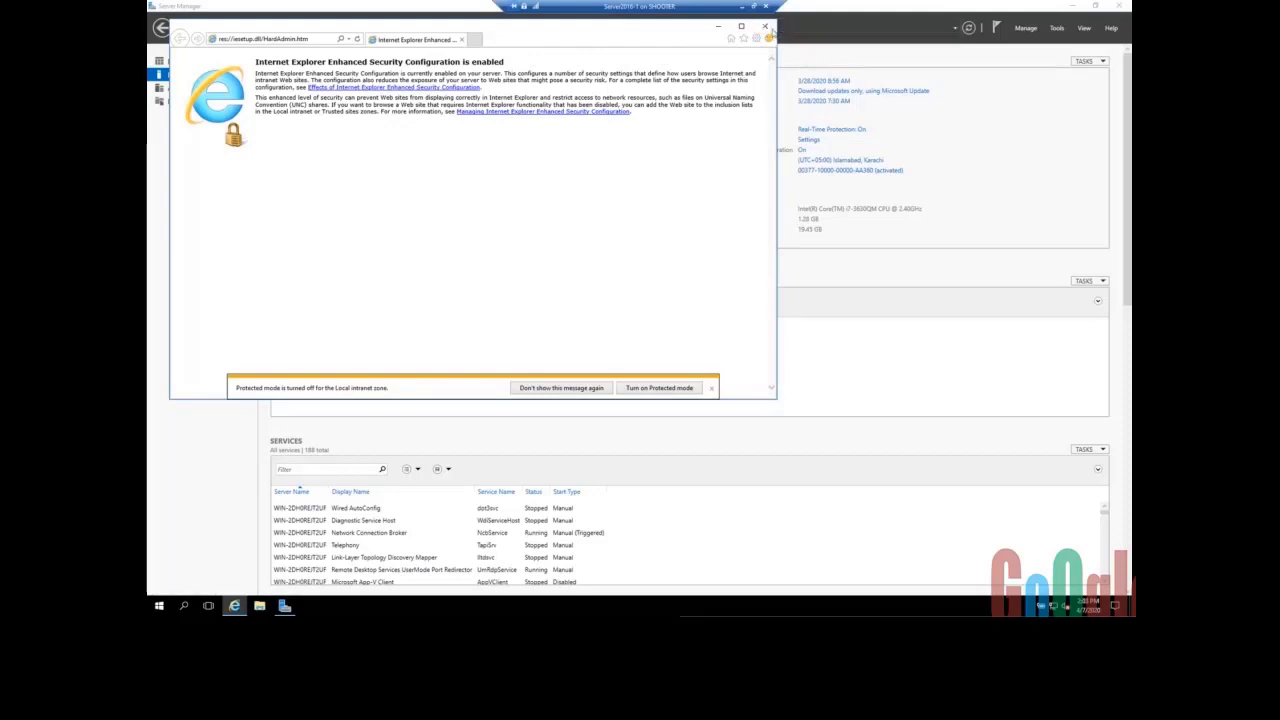
left_click(766, 27)
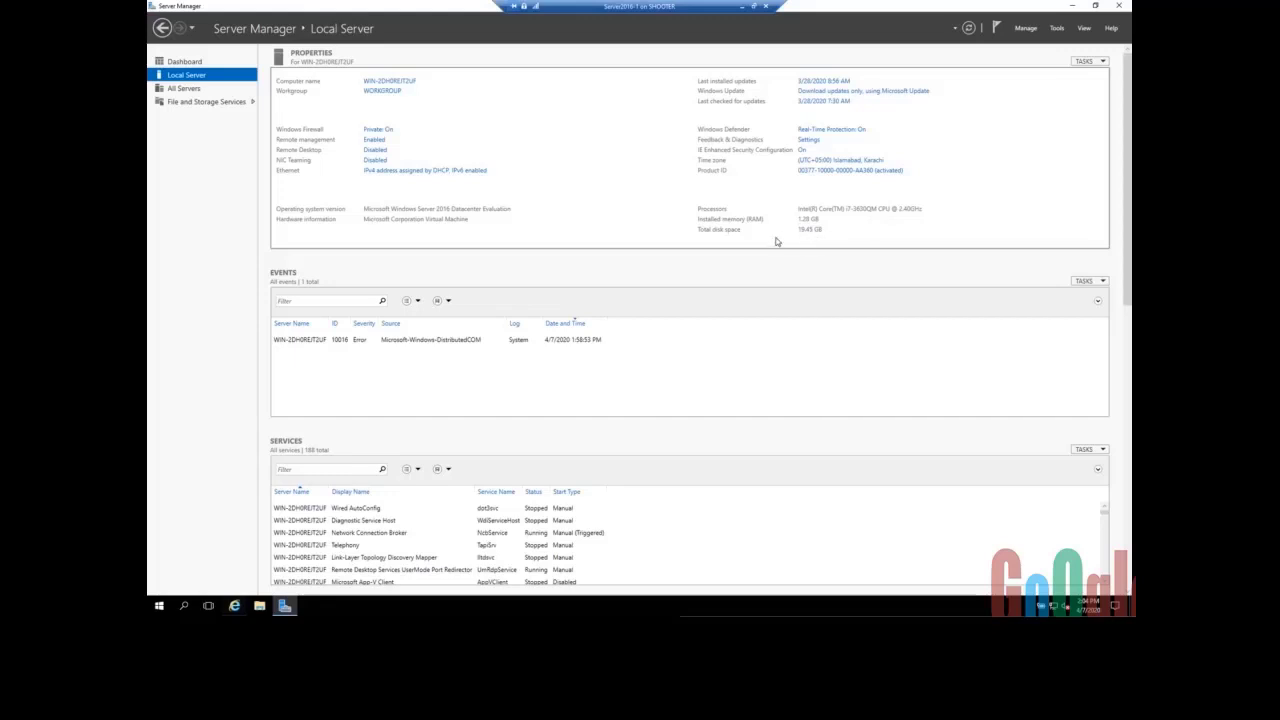
left_click(378, 129)
left_click(389, 81)
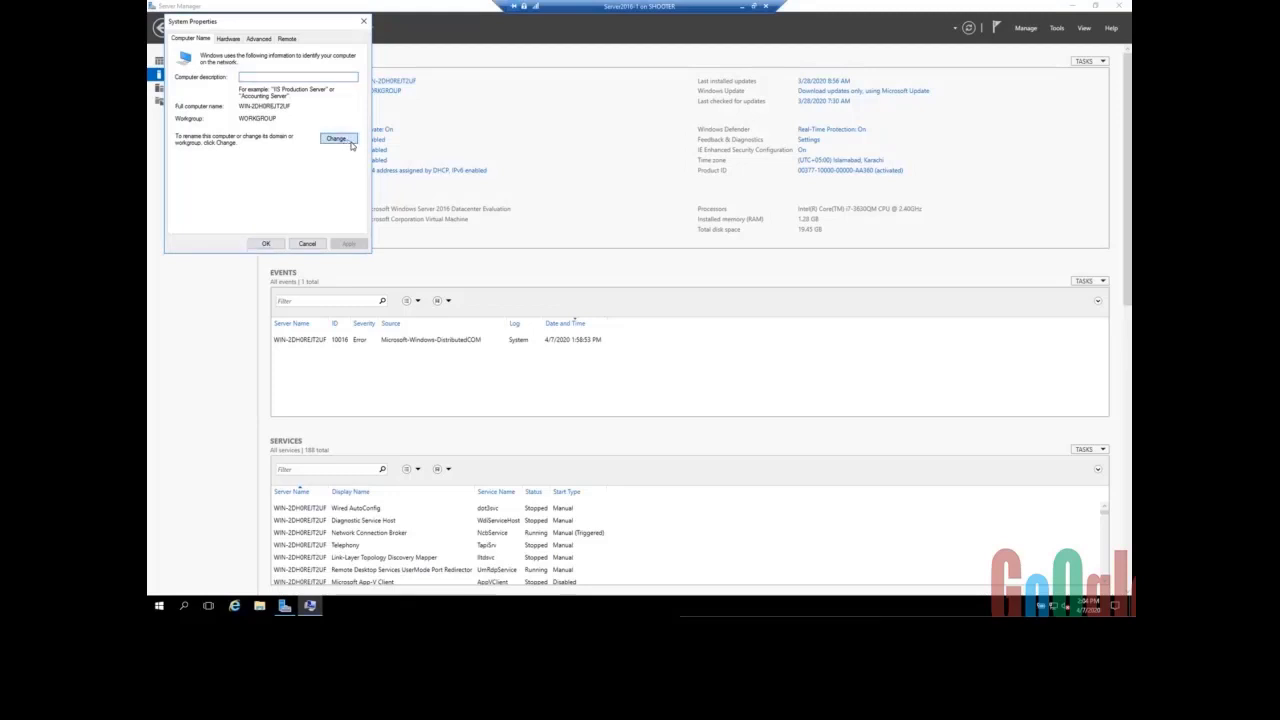
left_click(346, 142)
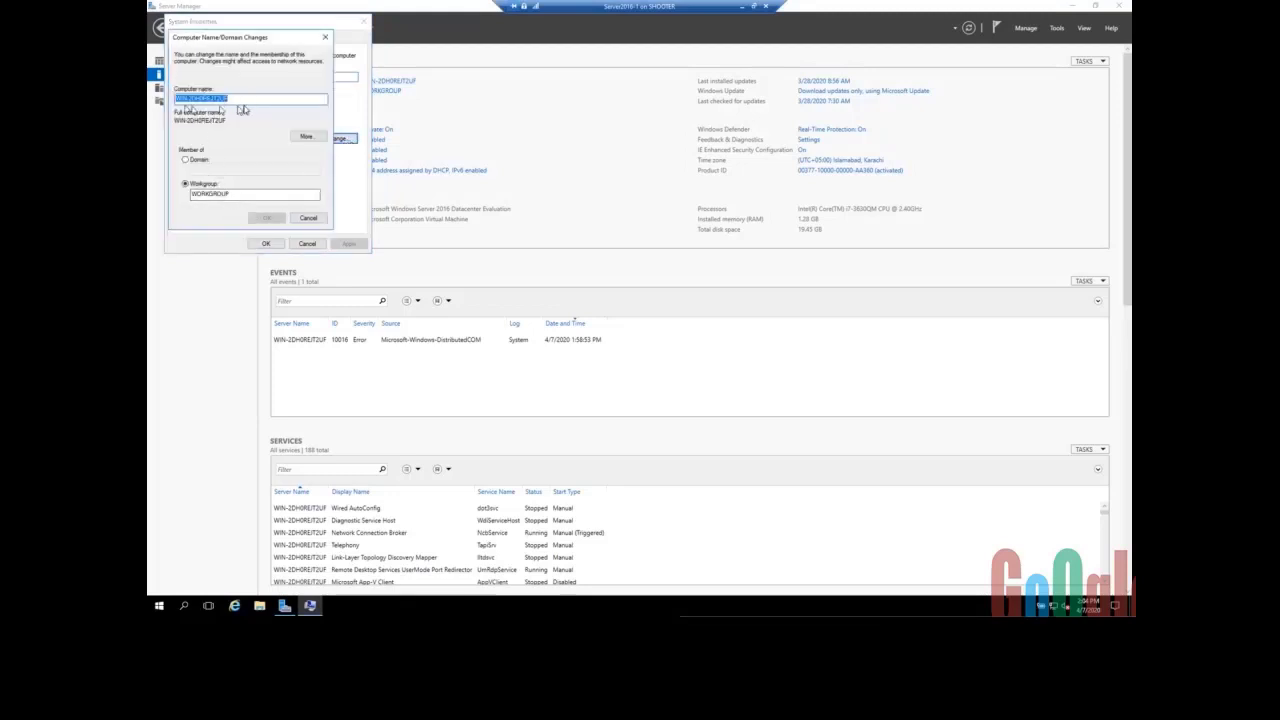
left_click(308, 217)
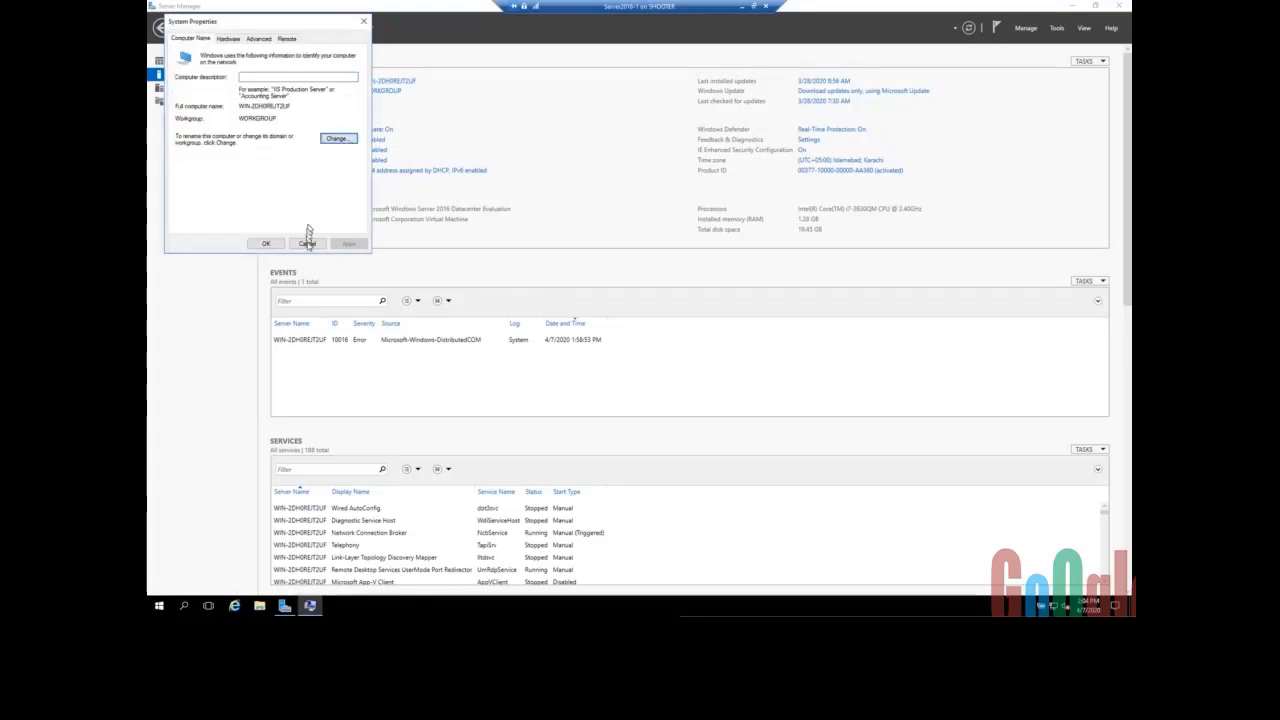
left_click(307, 244)
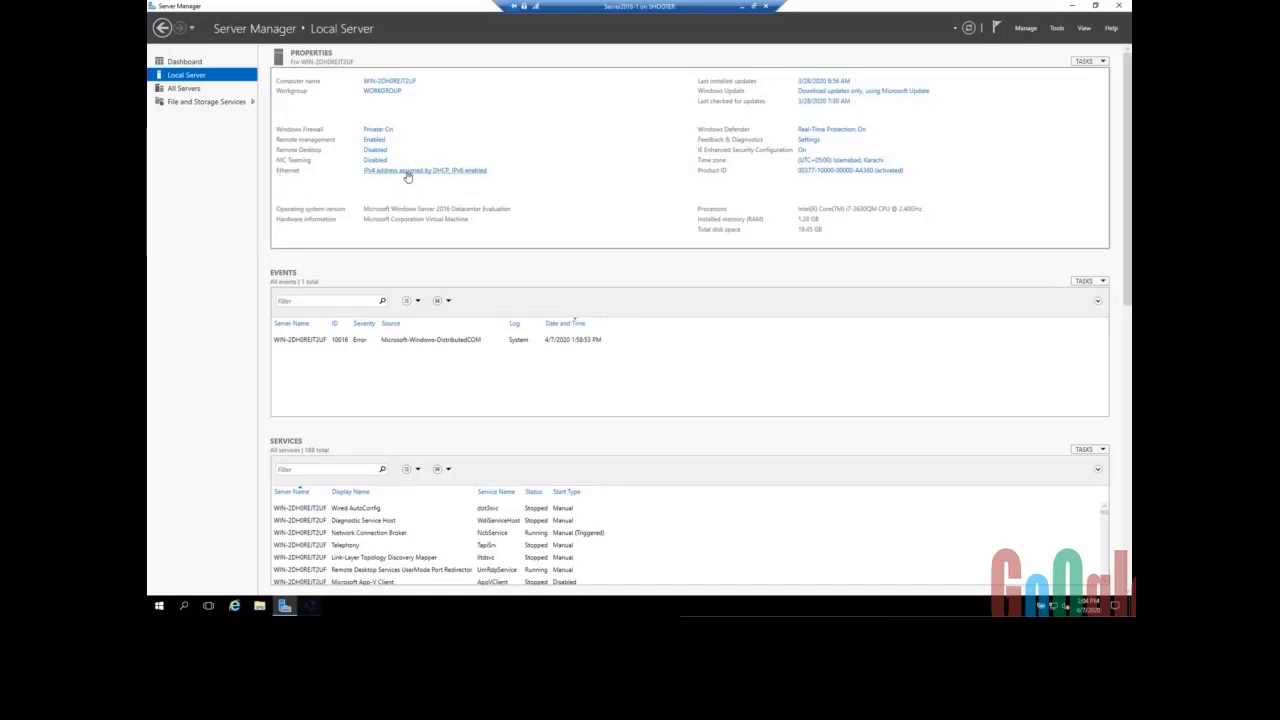
- Switch between the Dashboard and Local Server views, ending back on the Dashboard
left_click(190, 63)
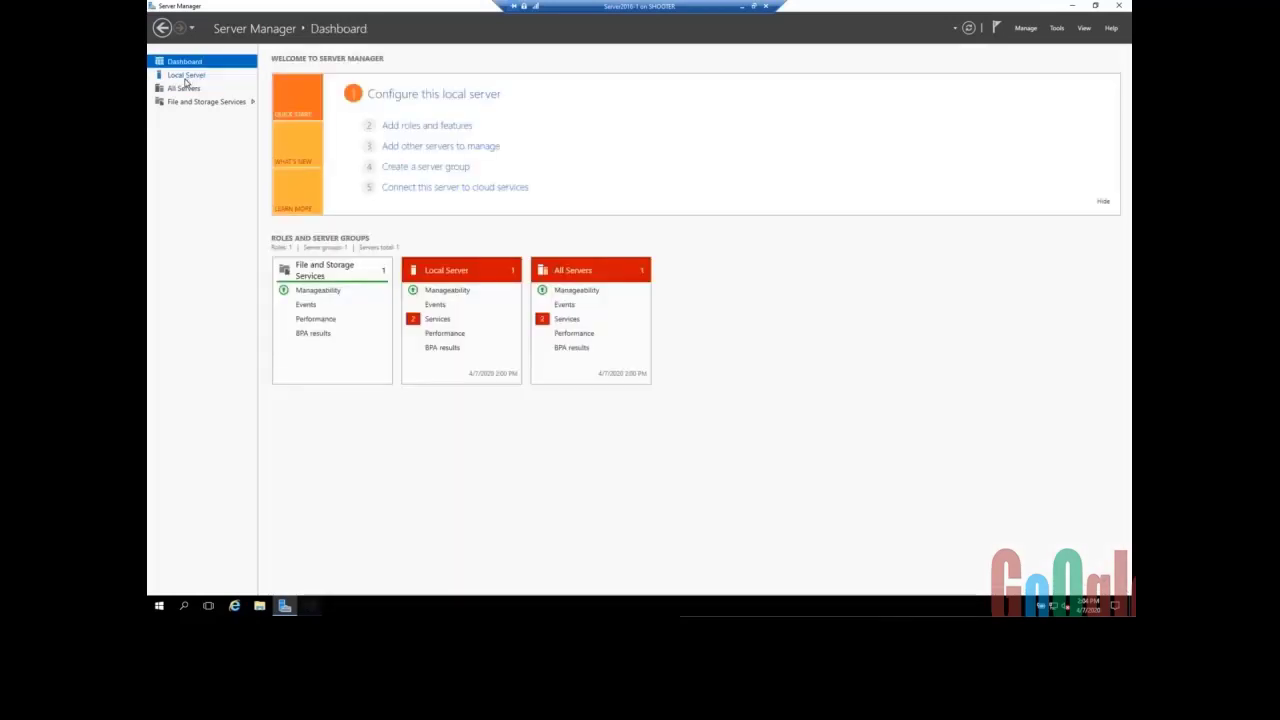
left_click(185, 78)
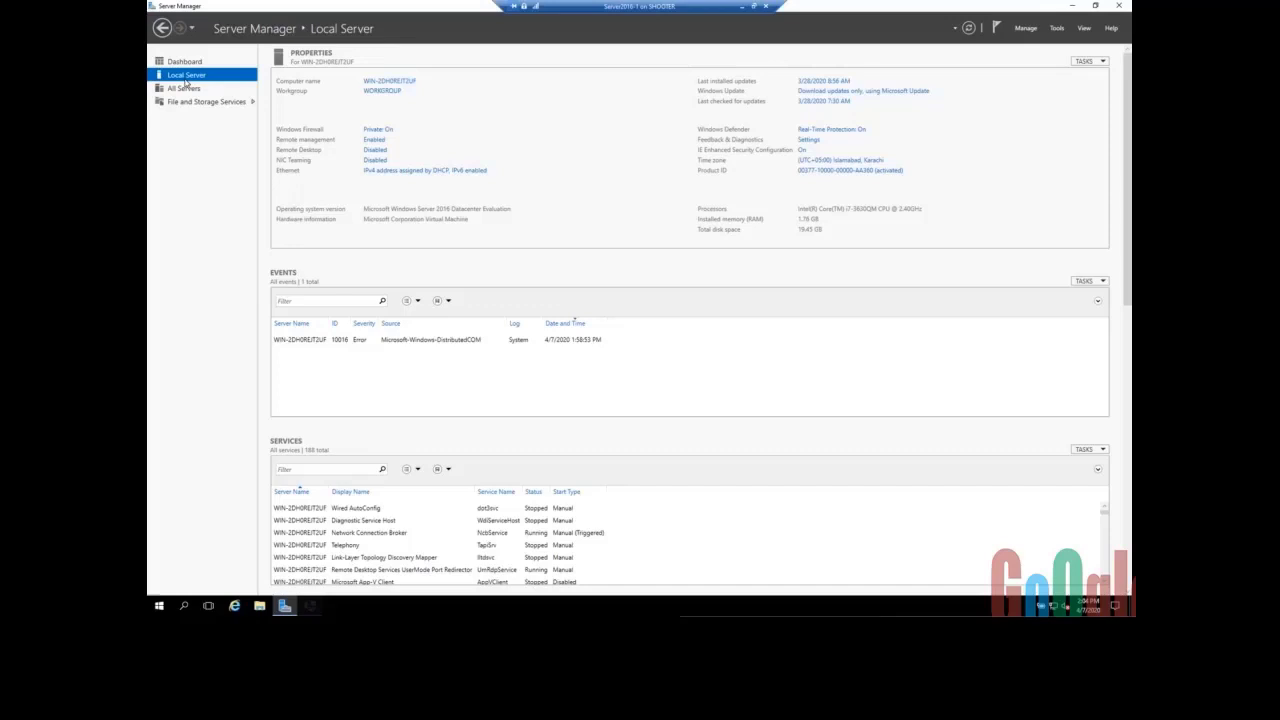
left_click(187, 64)
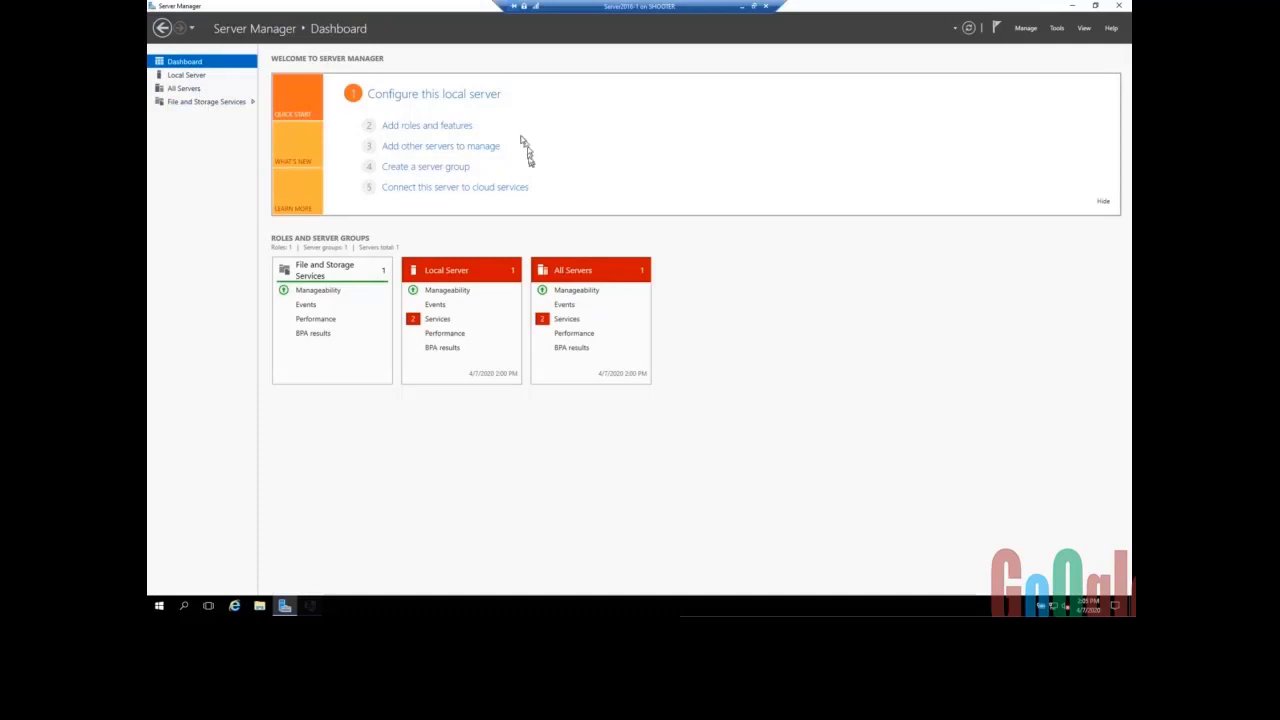
left_click(424, 128)
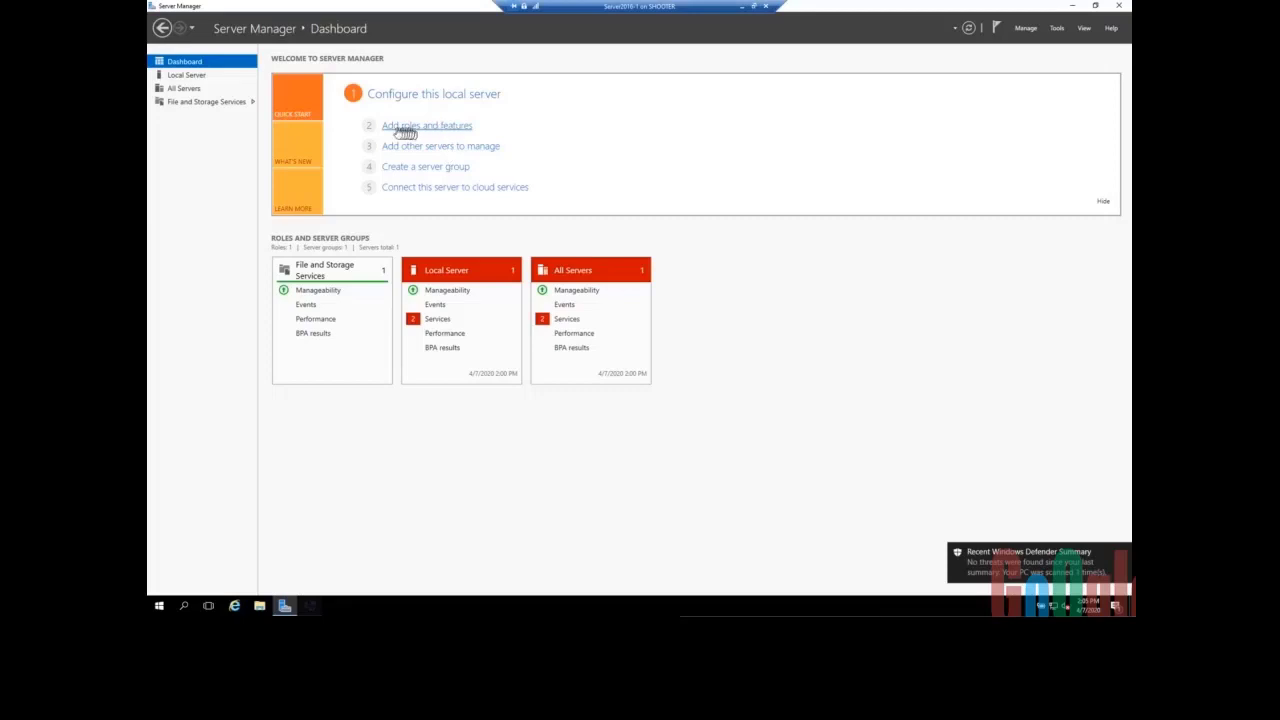
- Launch Add Roles and Features, keeping role-based installation and this server, through to Select server roles
left_click(441, 131)
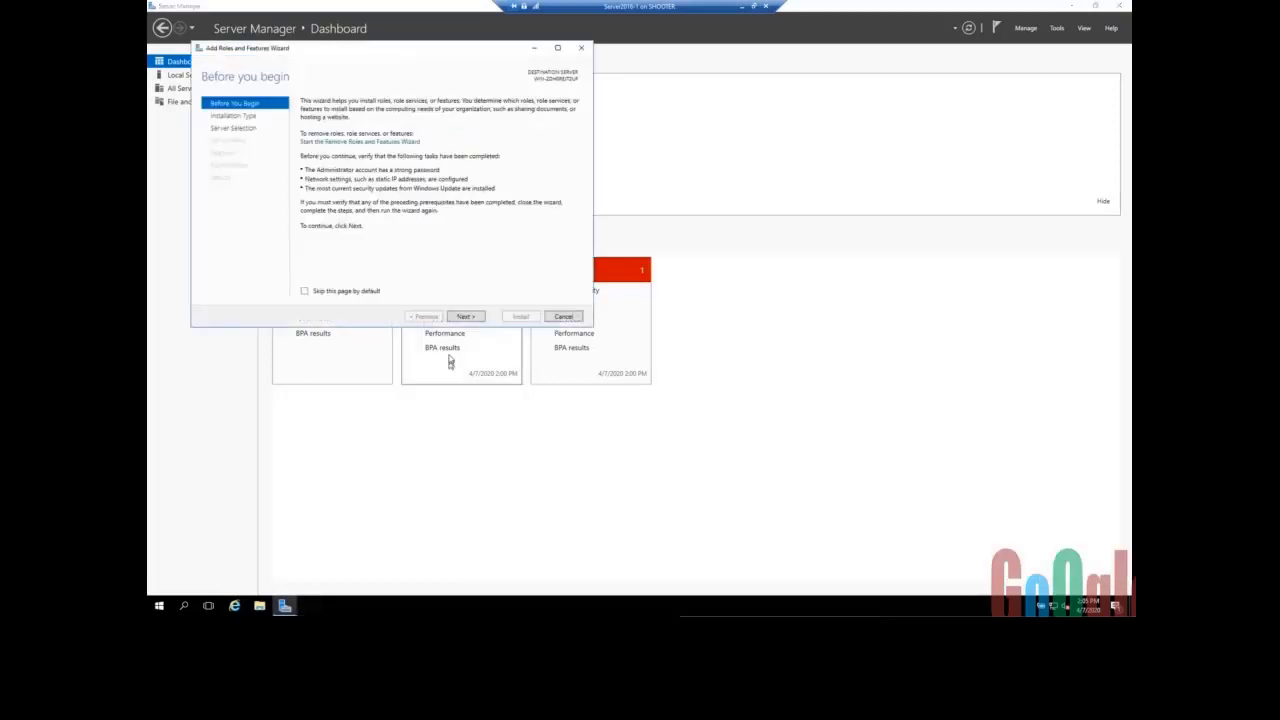
left_click(462, 318)
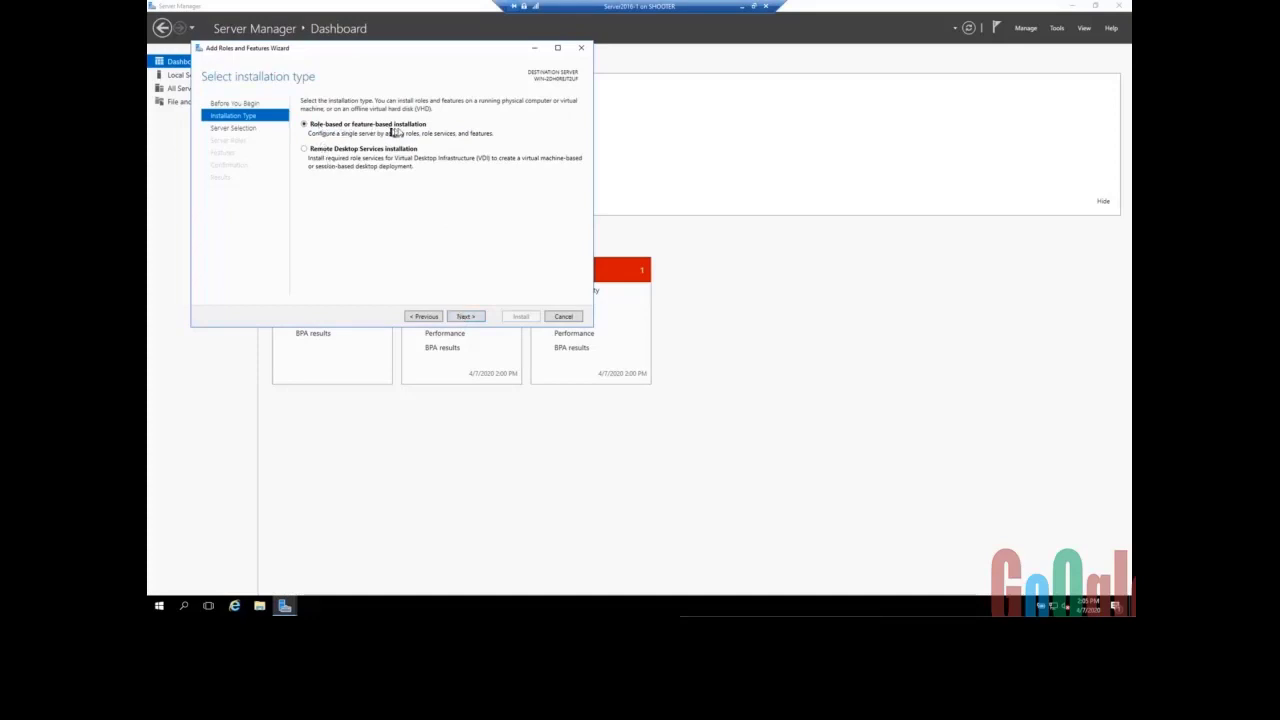
left_click(463, 317)
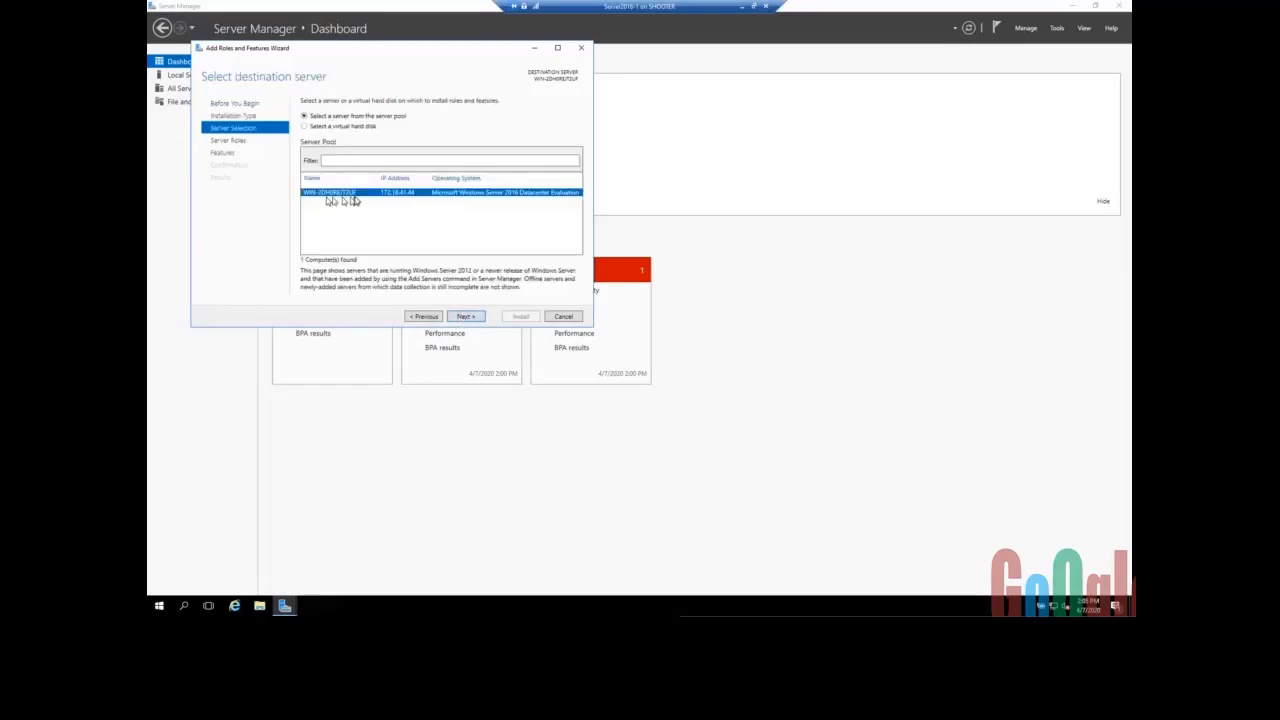
left_click(466, 317)
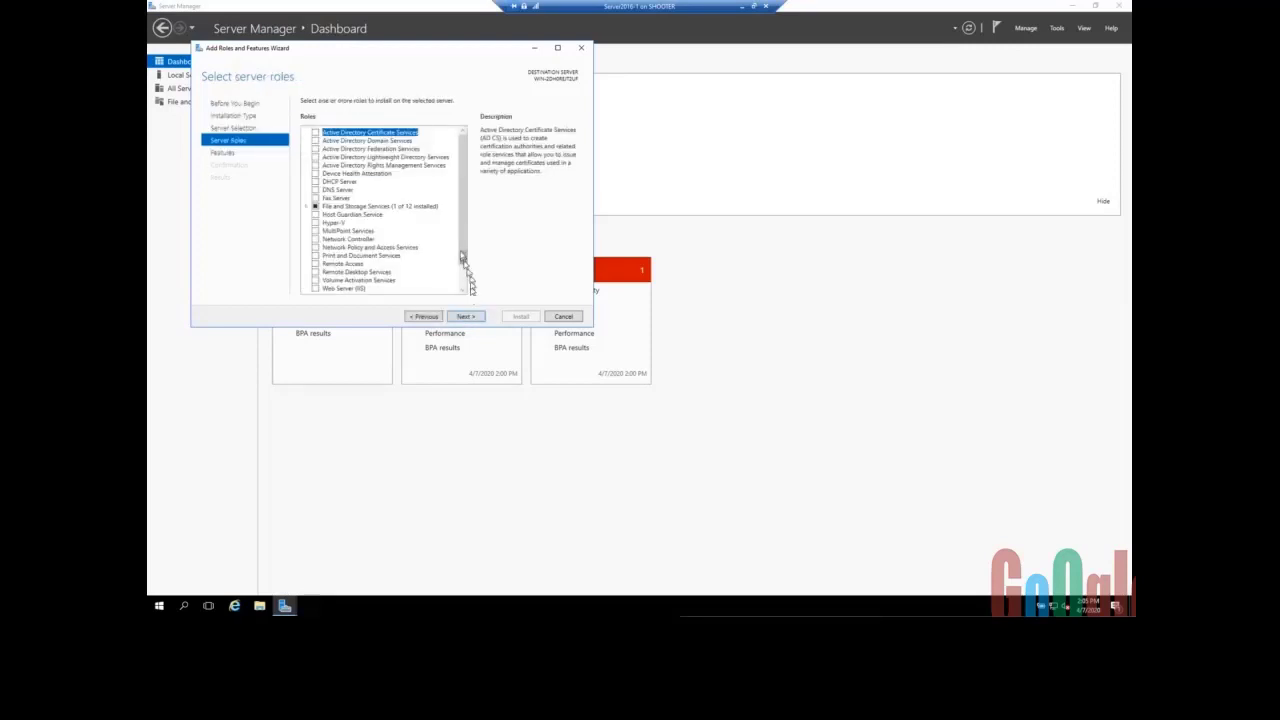
scroll(465, 263, "down", 1)
scroll(465, 258, "up", 1)
left_click(361, 142)
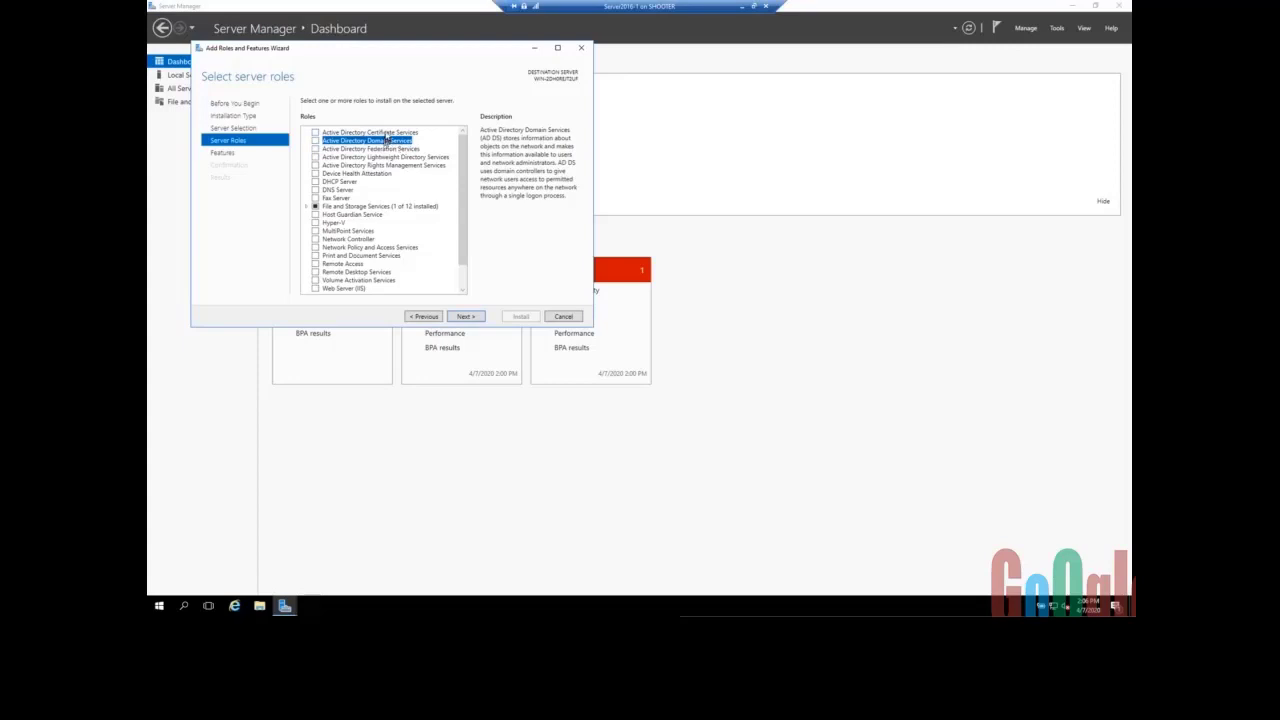
left_click(387, 133)
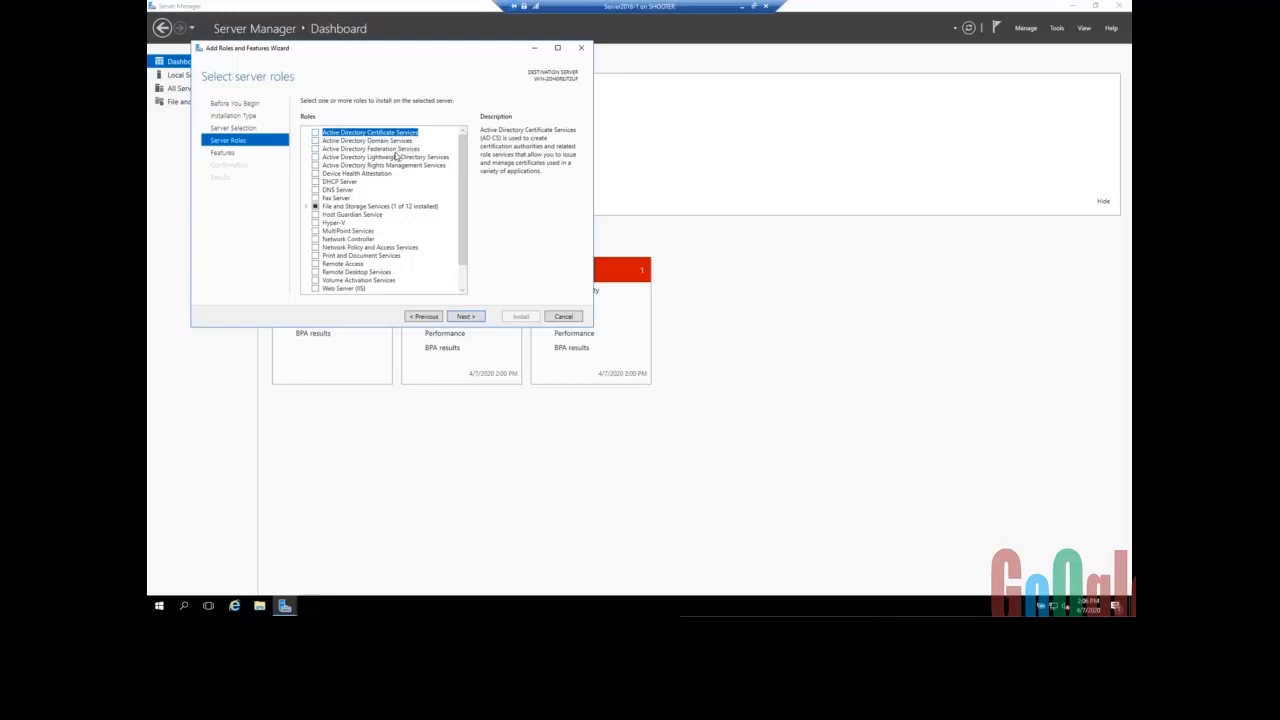
left_click(397, 158)
left_click(396, 166)
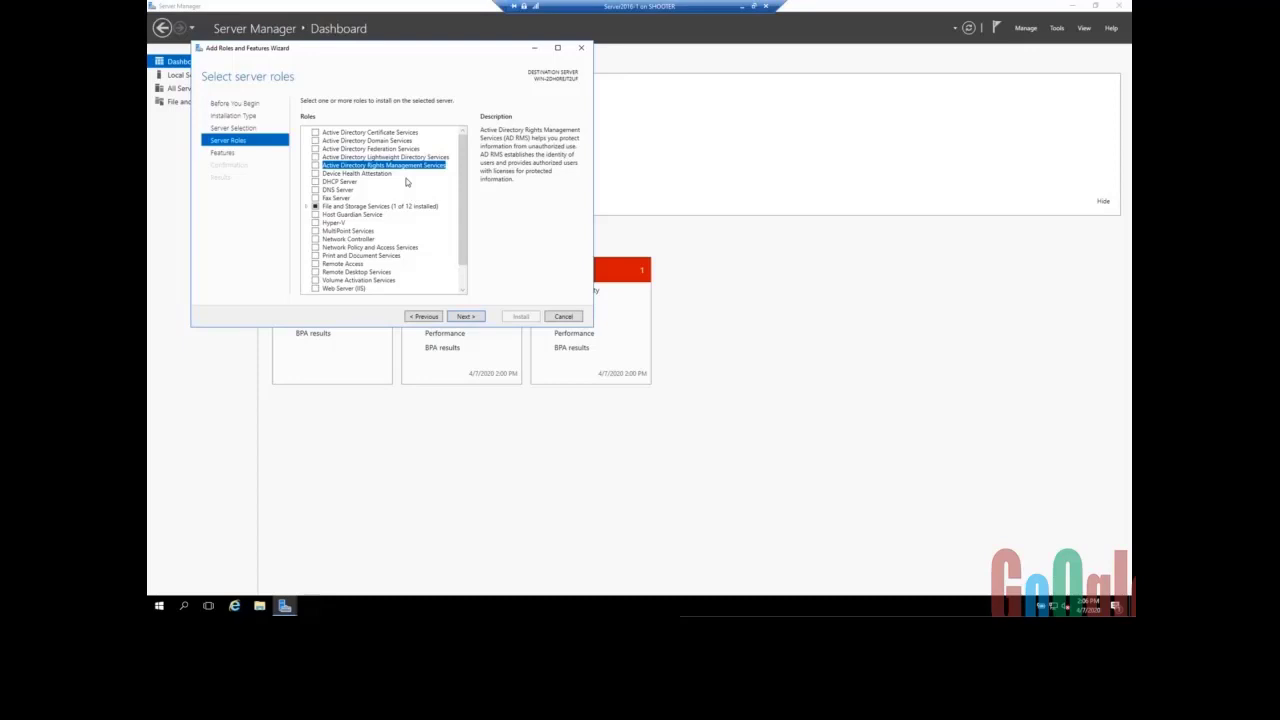
left_click(342, 183)
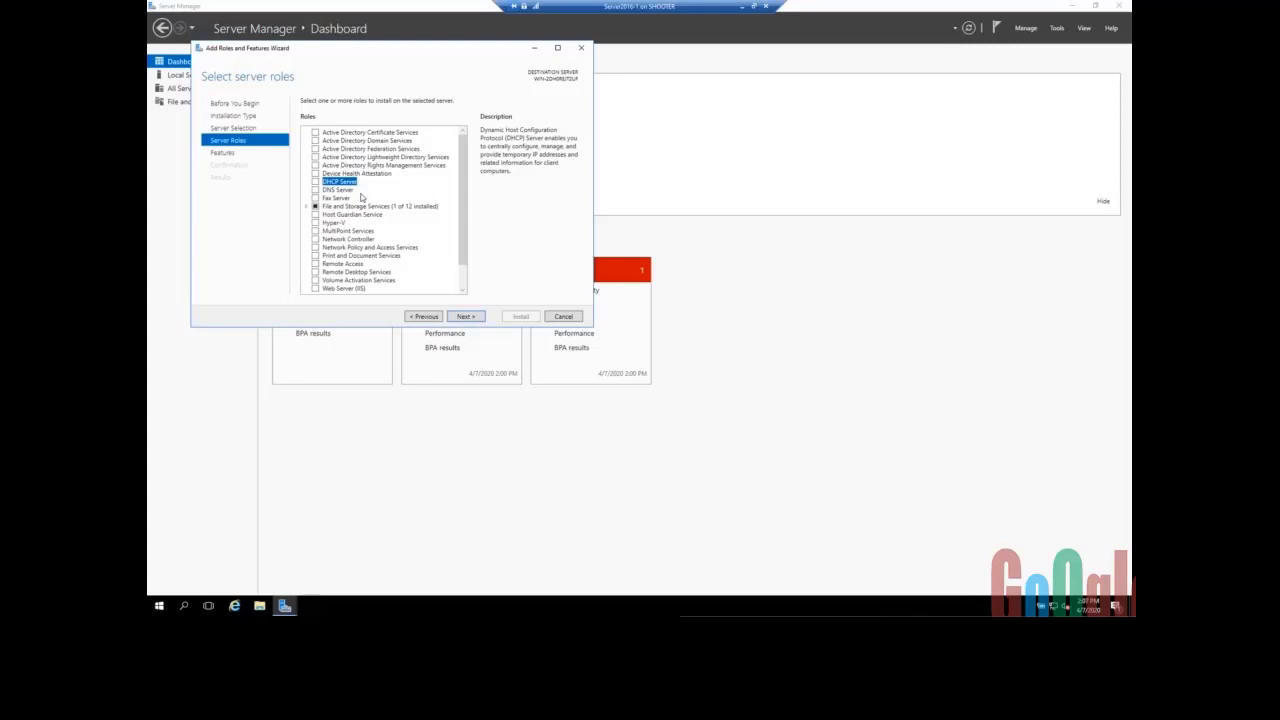
- Check the DNS Server description, then expand File and Storage Services to show its sub-roles
left_click(338, 190)
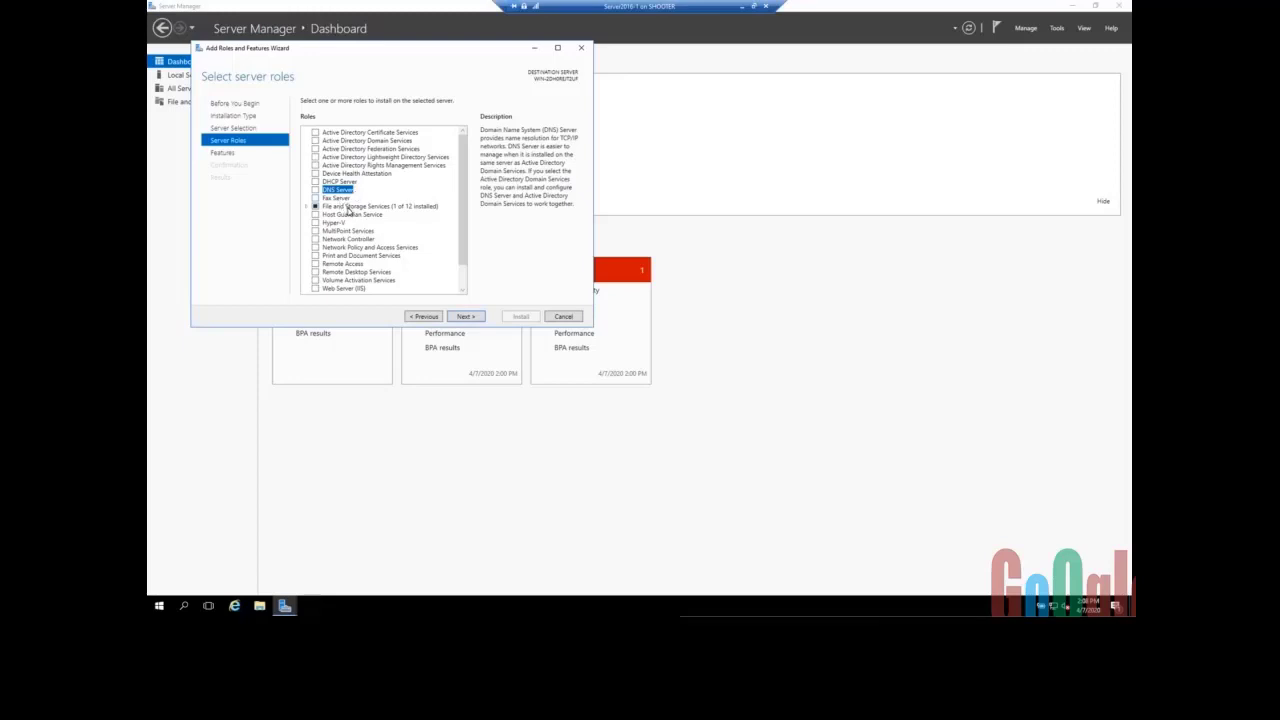
double_click(349, 207)
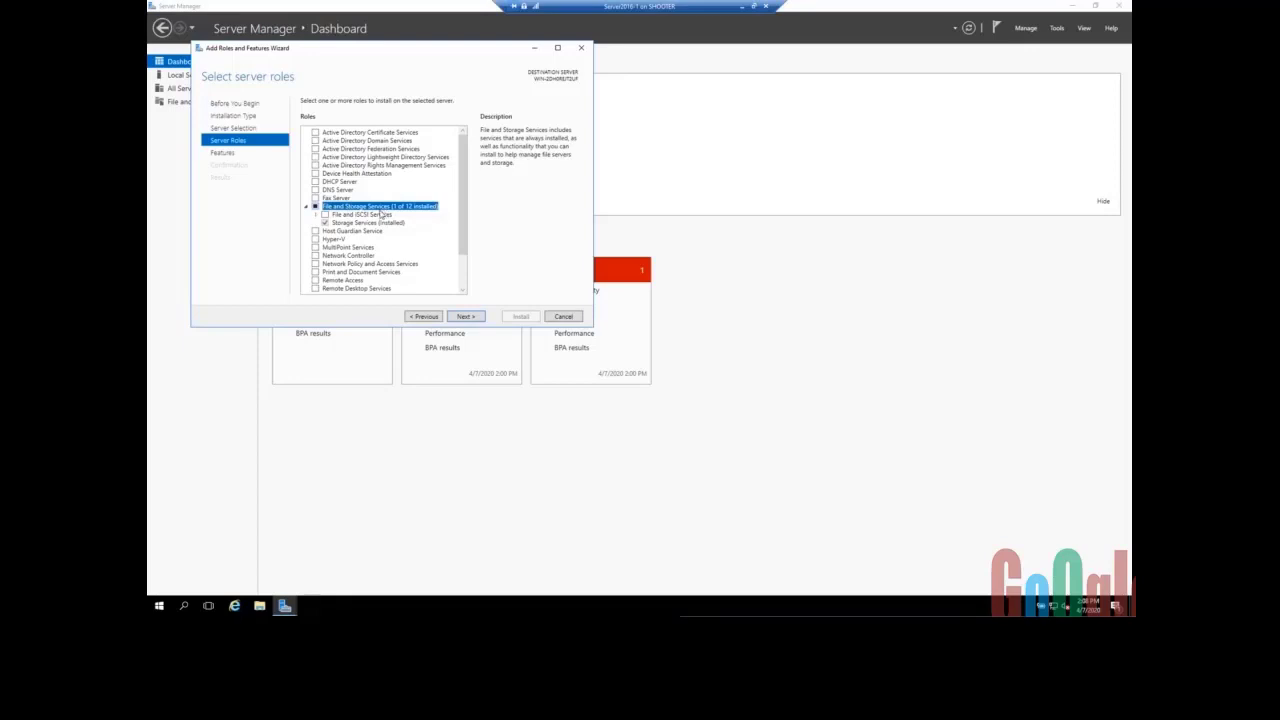
left_click(316, 216)
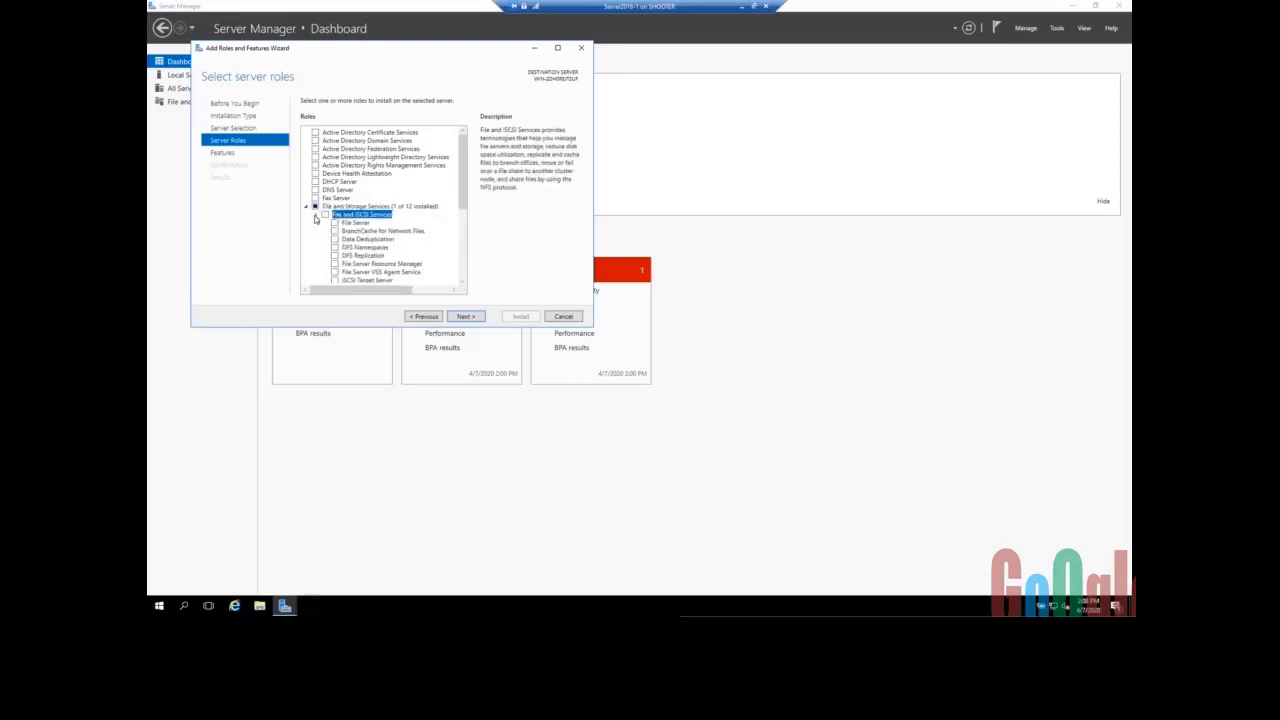
left_click(316, 216)
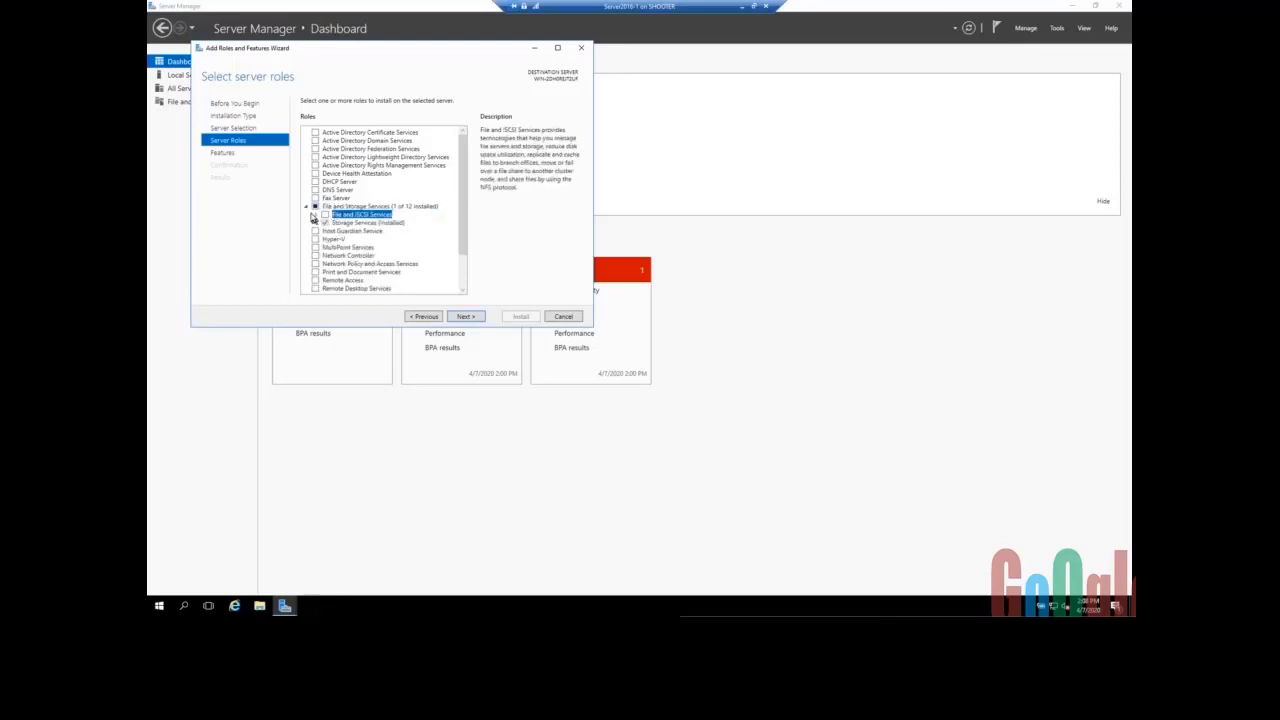
left_click(316, 216)
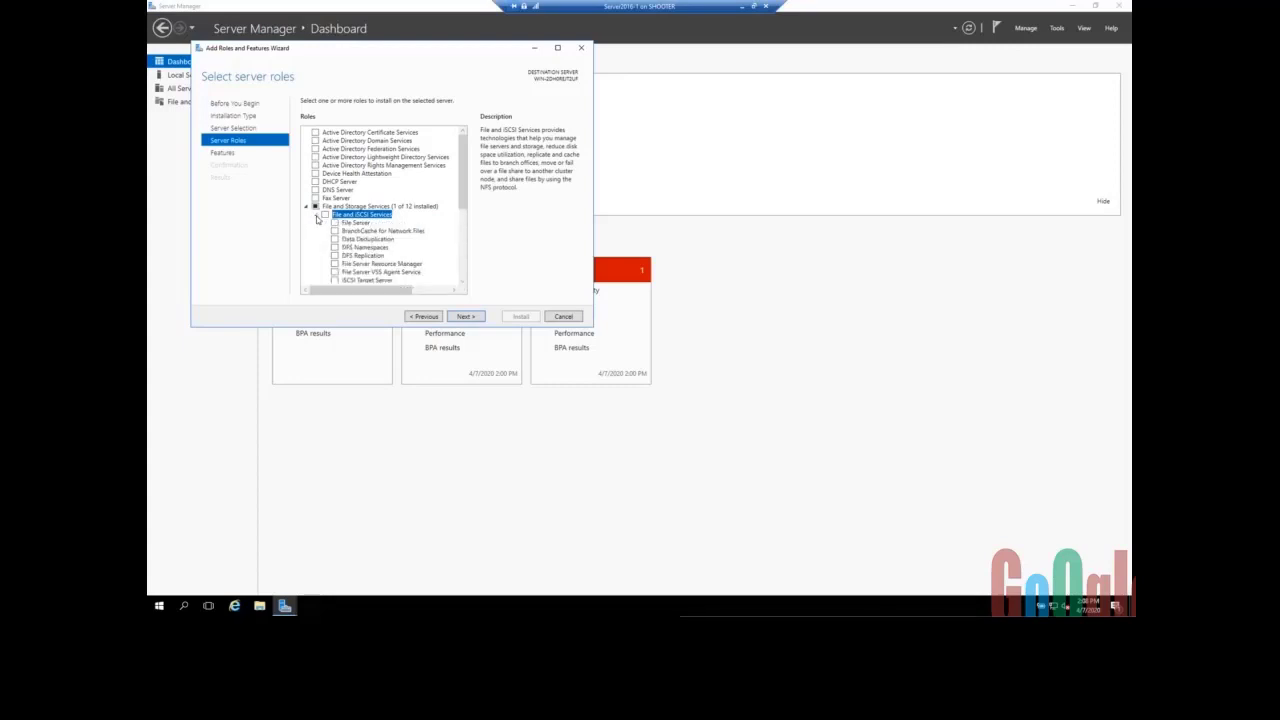
left_click(316, 217)
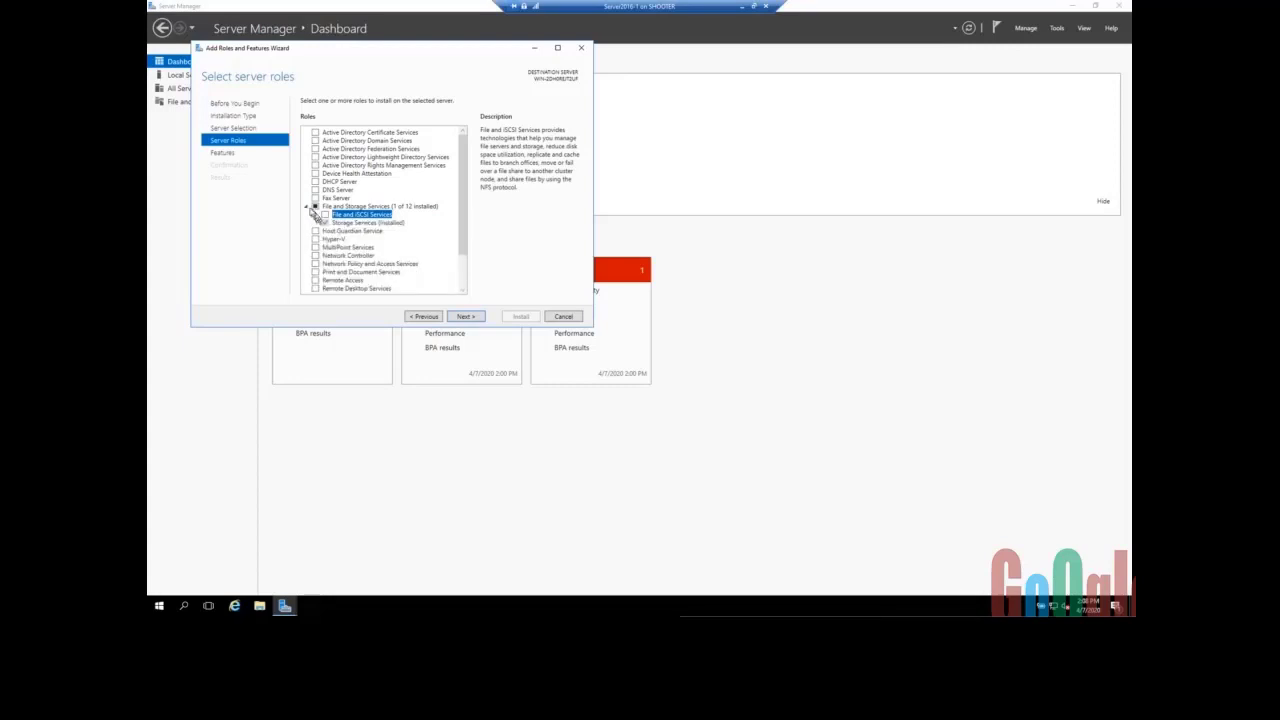
left_click(307, 207)
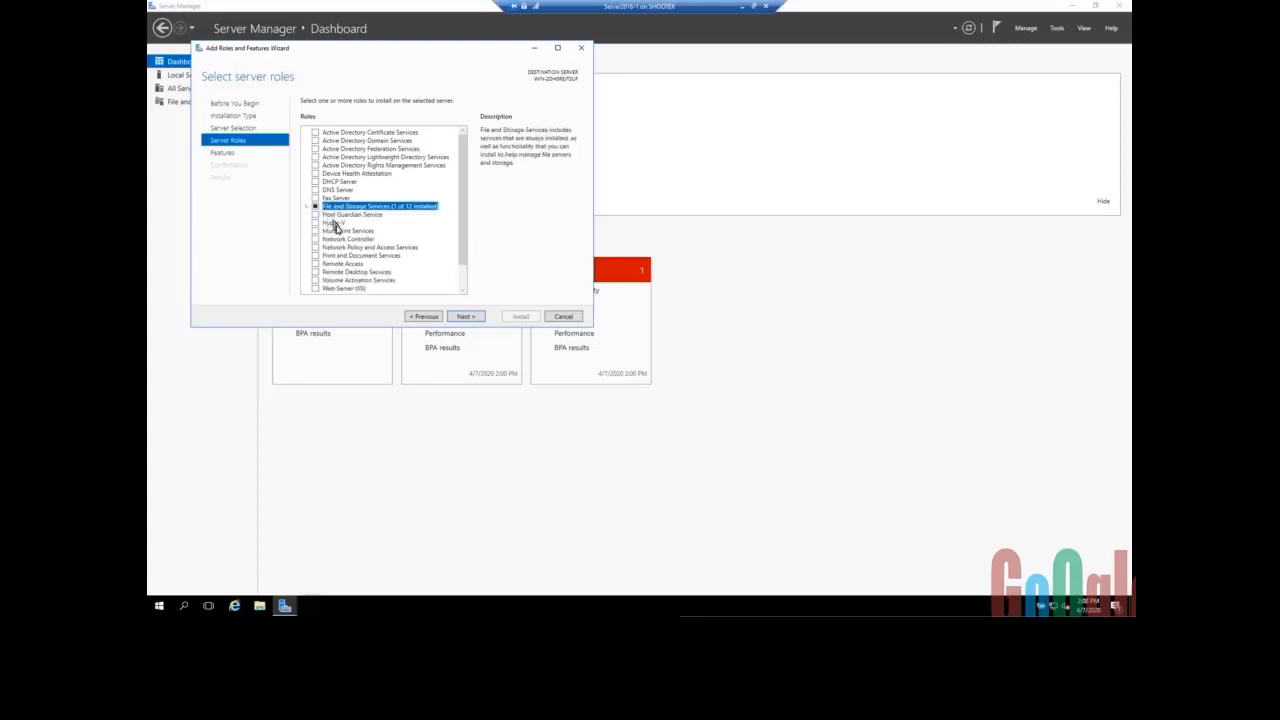
left_click(334, 223)
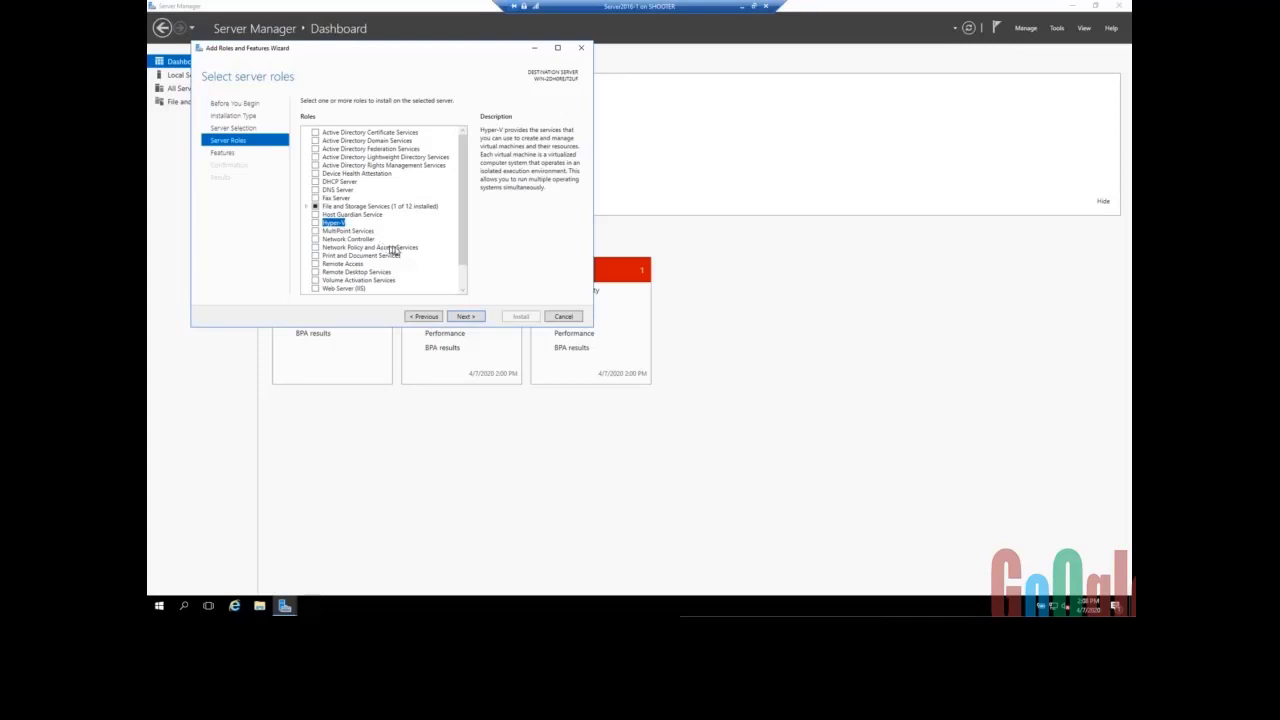
- Read the Web Server (IIS), Volume Activation, Deployment and Update Services descriptions, then continue without adding roles
scroll(395, 250, "down", 1)
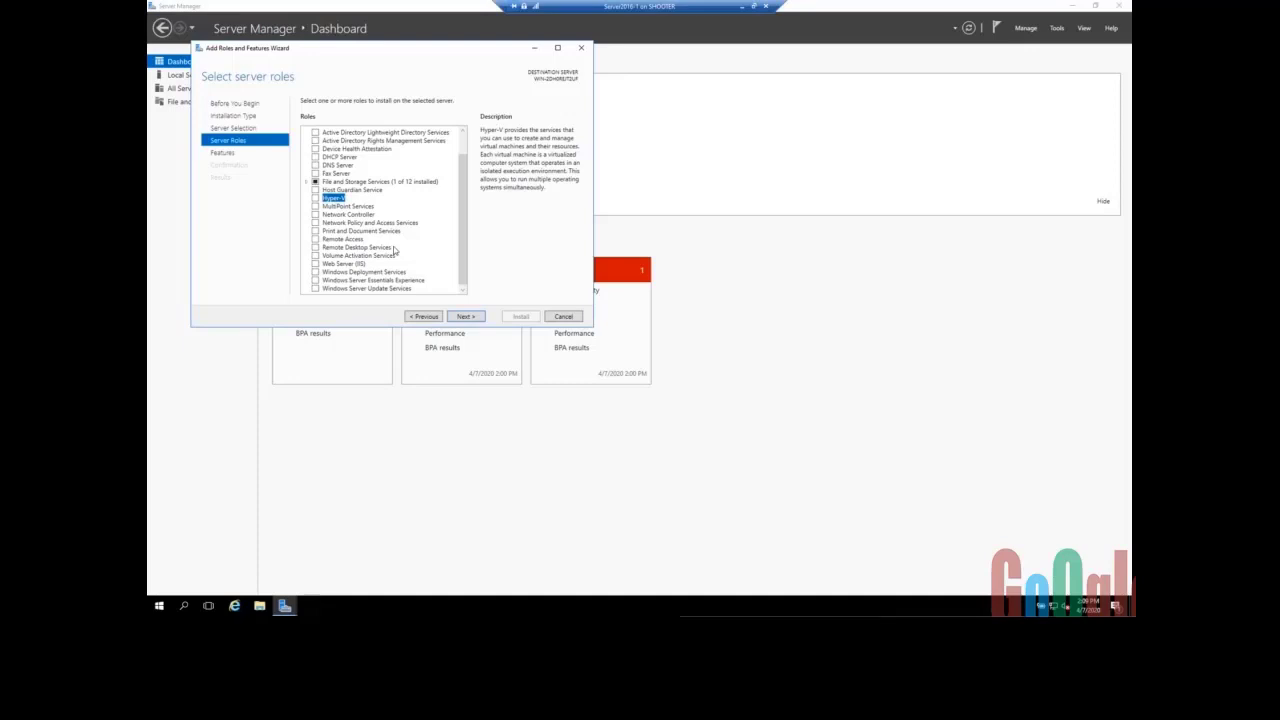
left_click(340, 265)
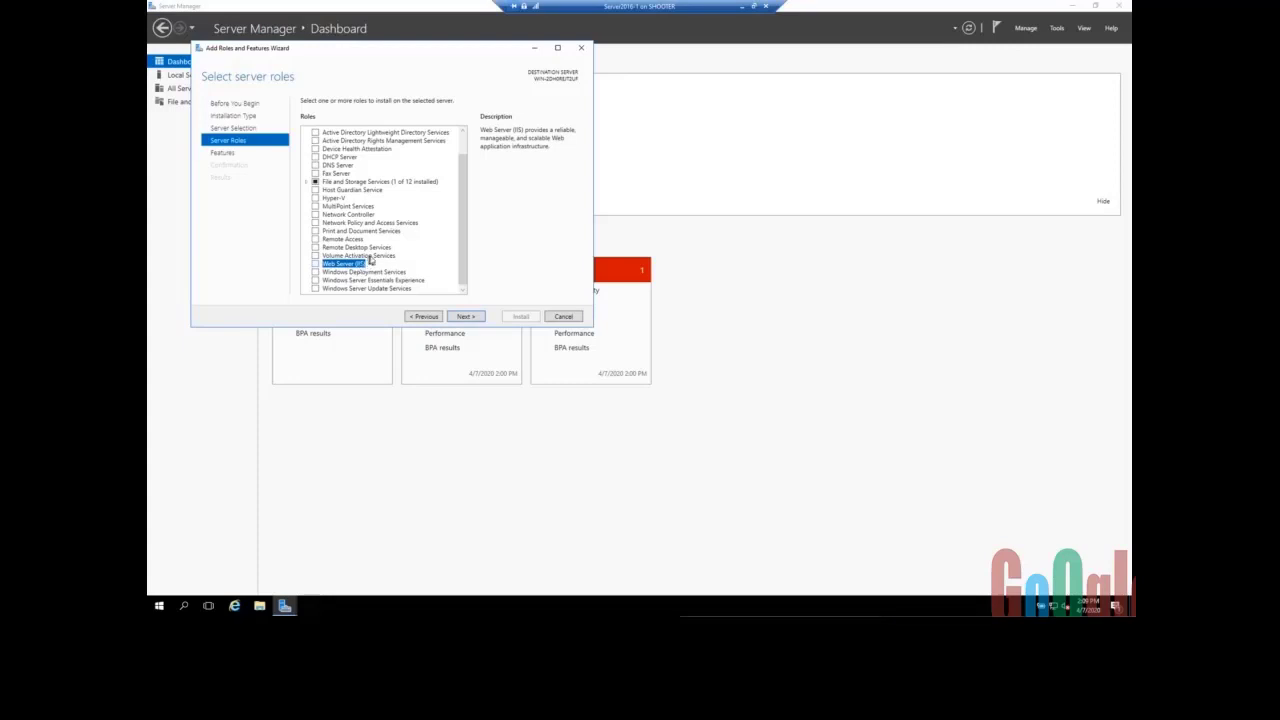
left_click(375, 257)
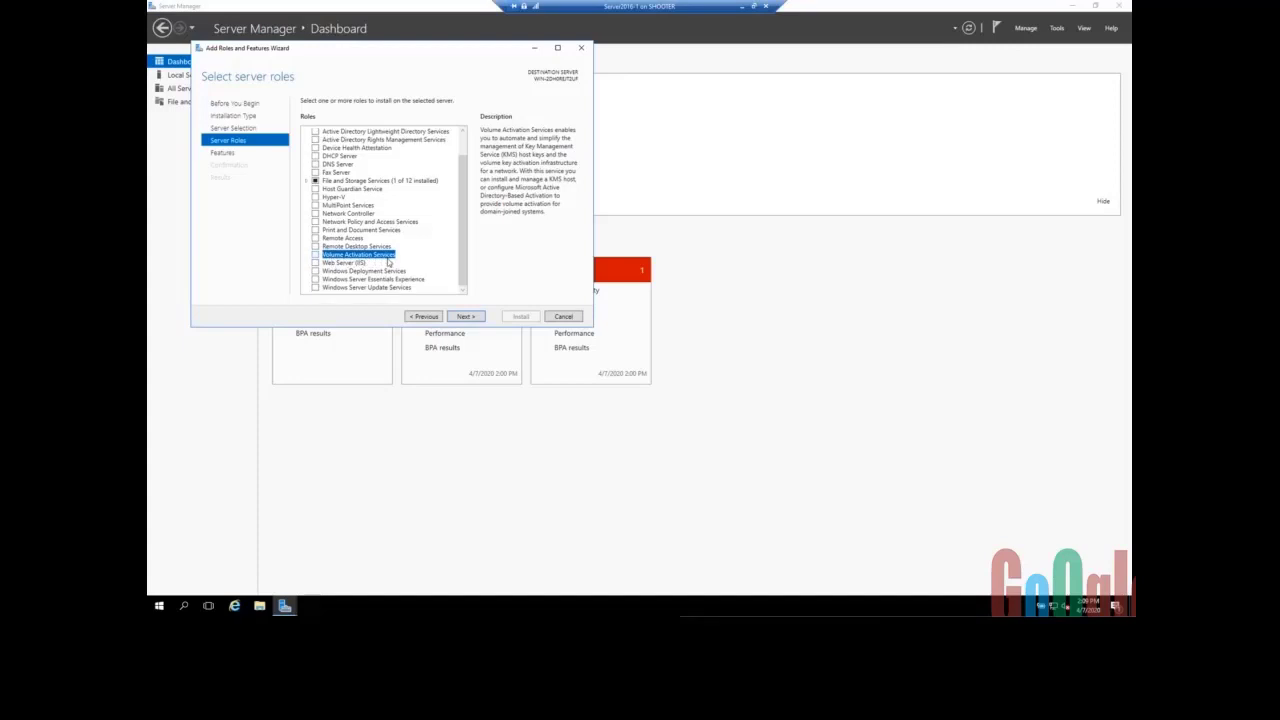
left_click(372, 273)
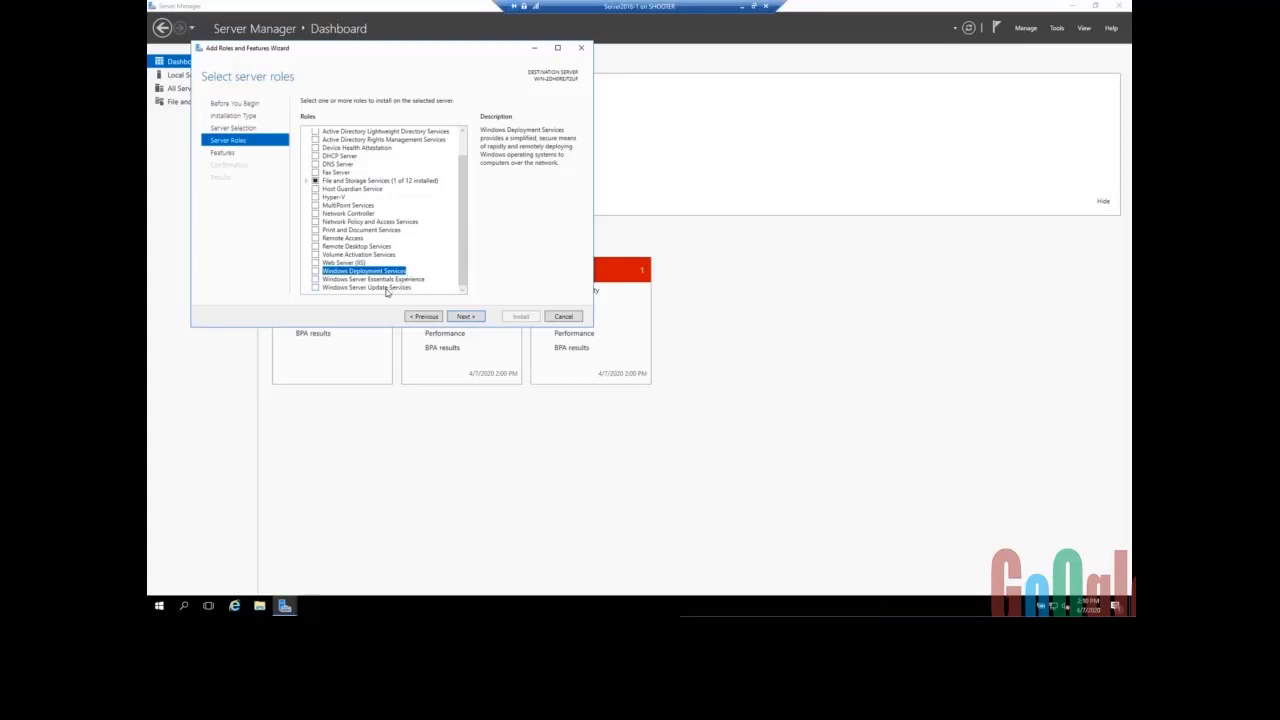
left_click(390, 288)
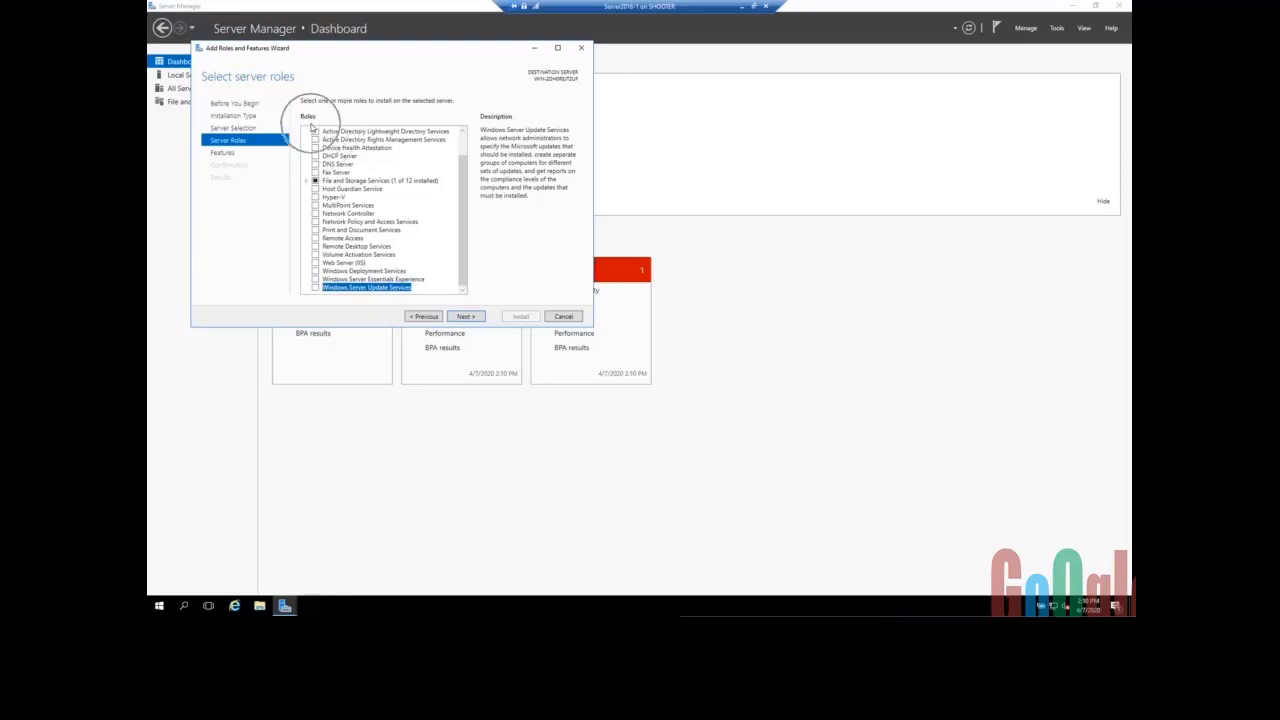
left_click(466, 318)
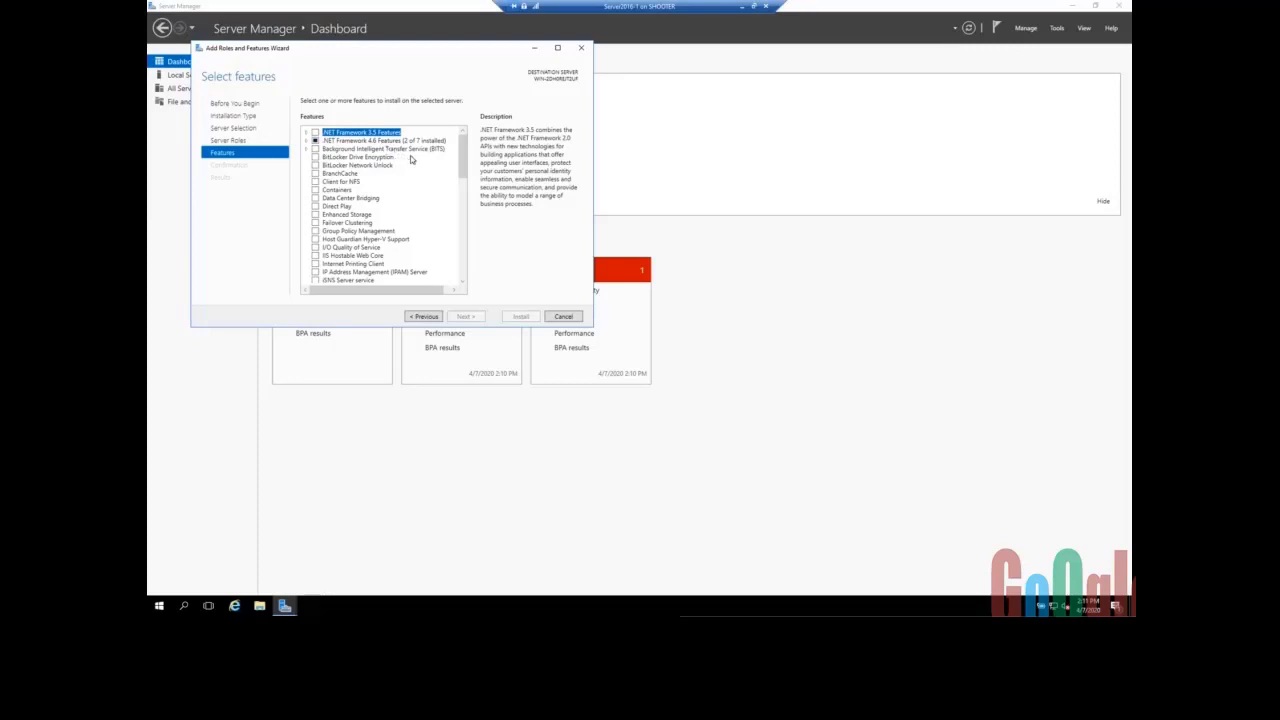
left_click(398, 149)
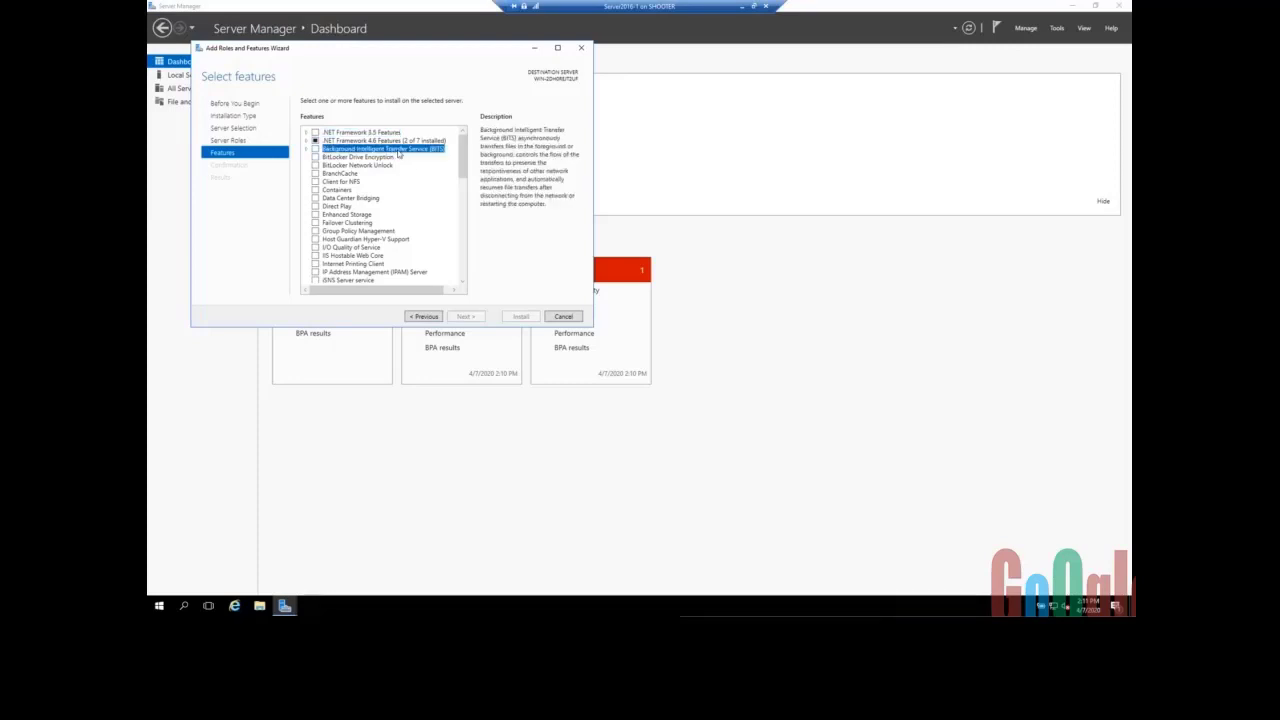
left_click(368, 164)
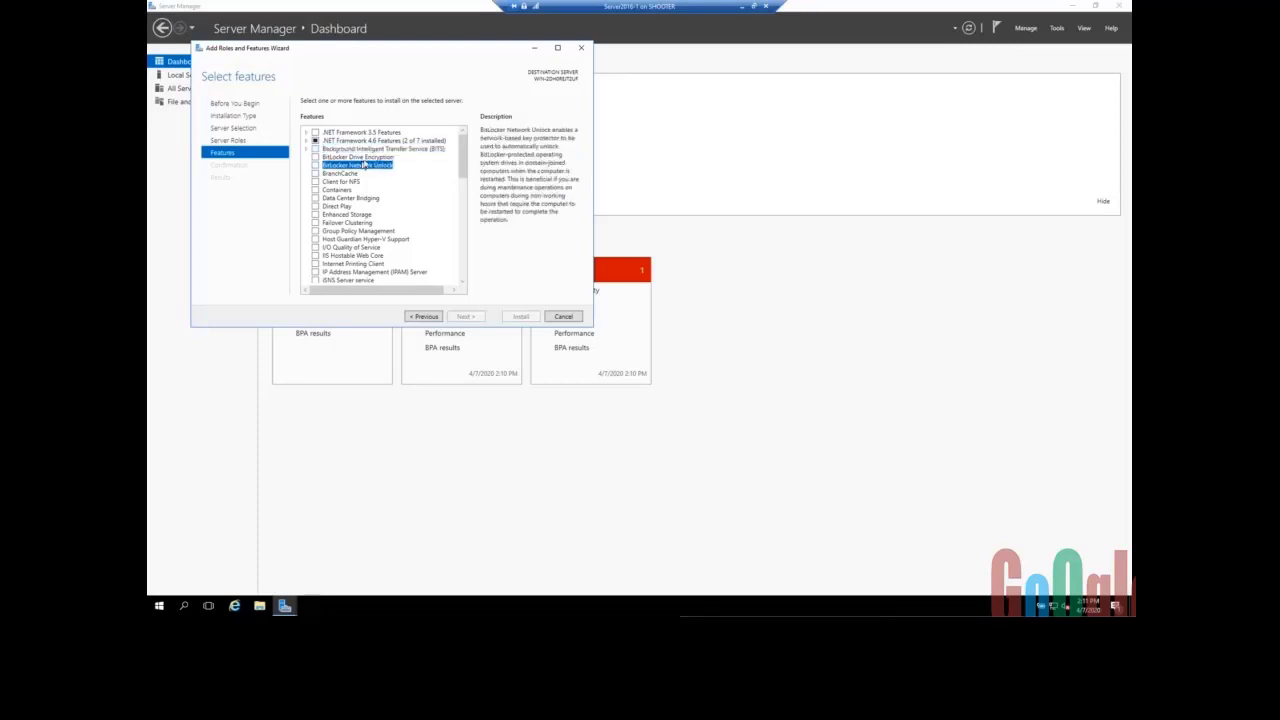
left_click(367, 158)
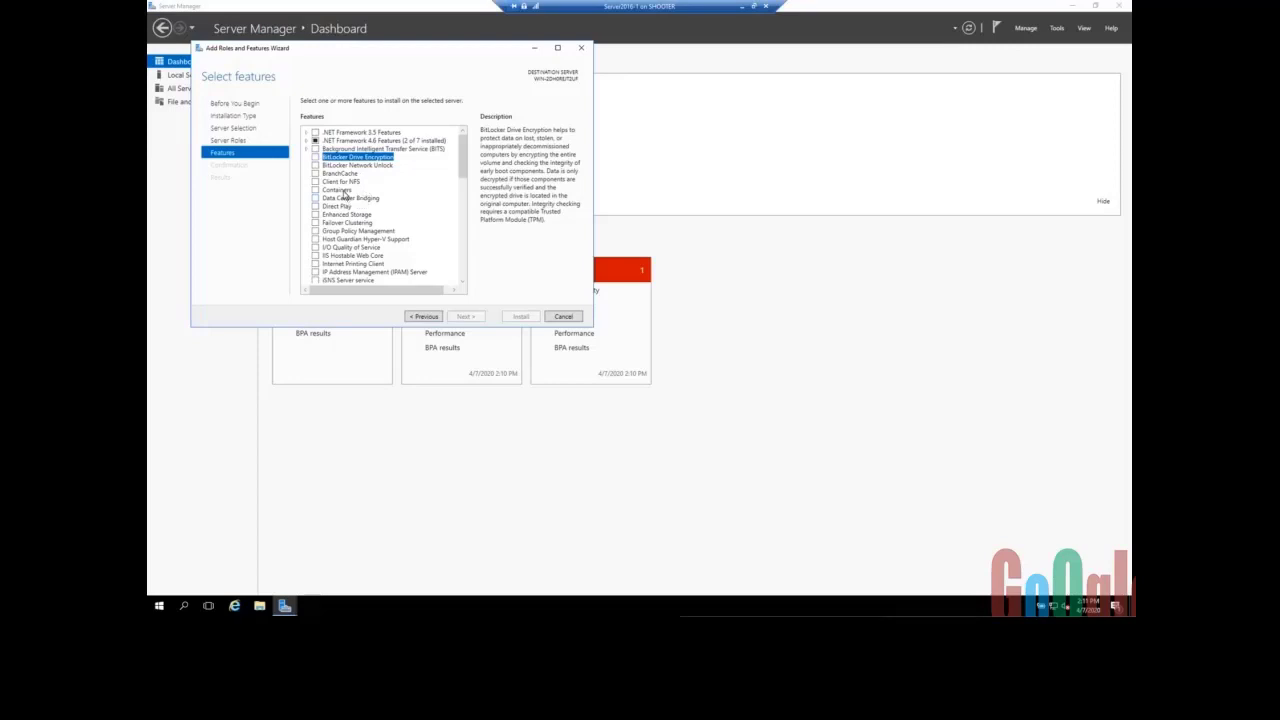
left_click(343, 190)
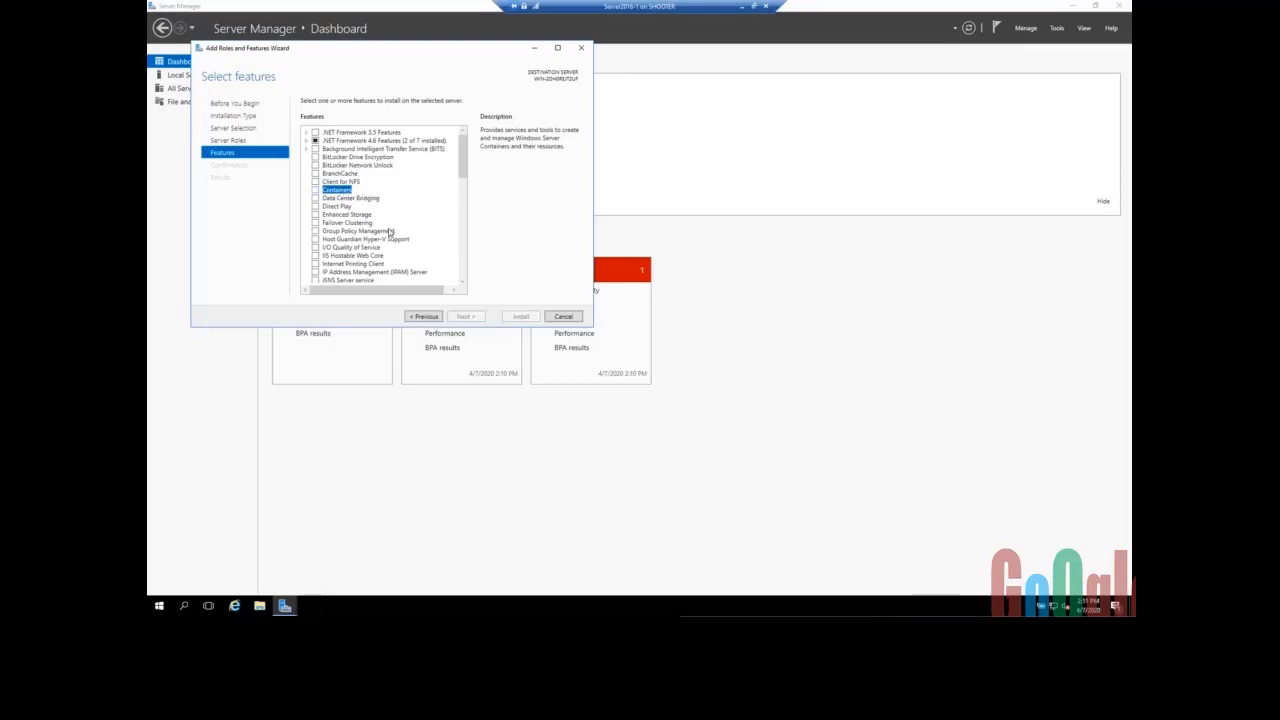
scroll(390, 231, "down", 1)
scroll(390, 232, "down", 1)
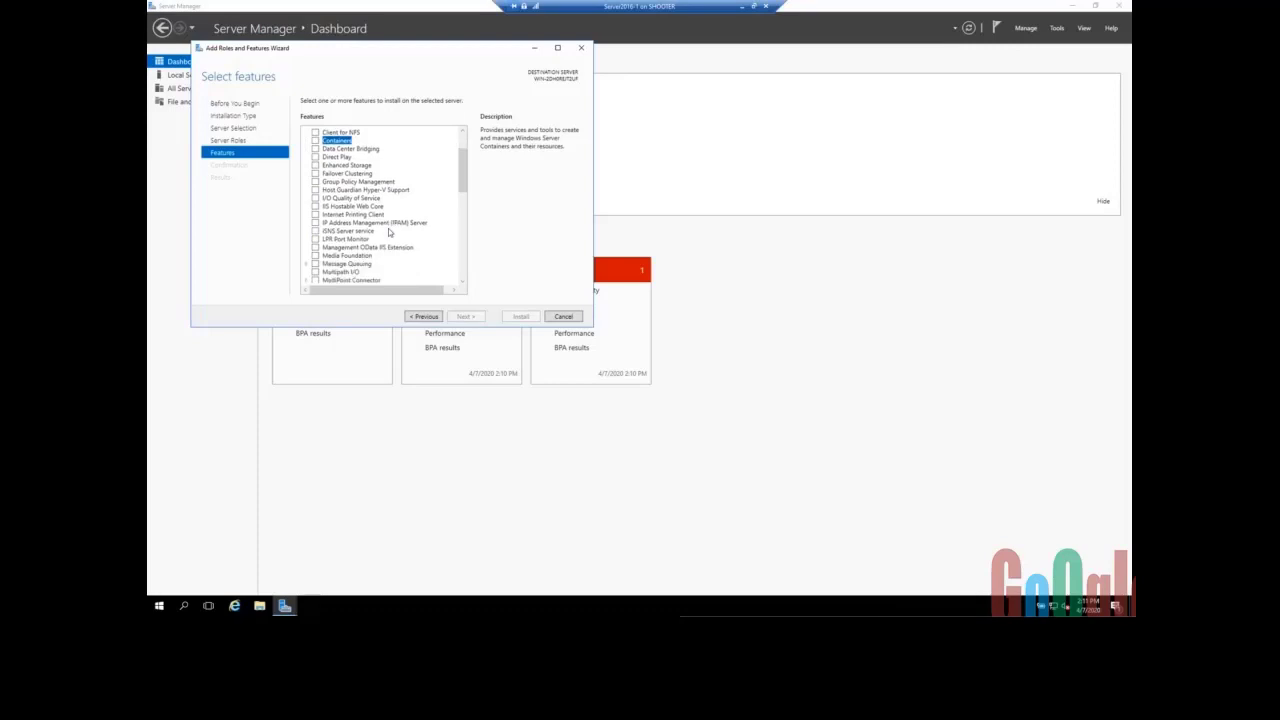
left_click(357, 166)
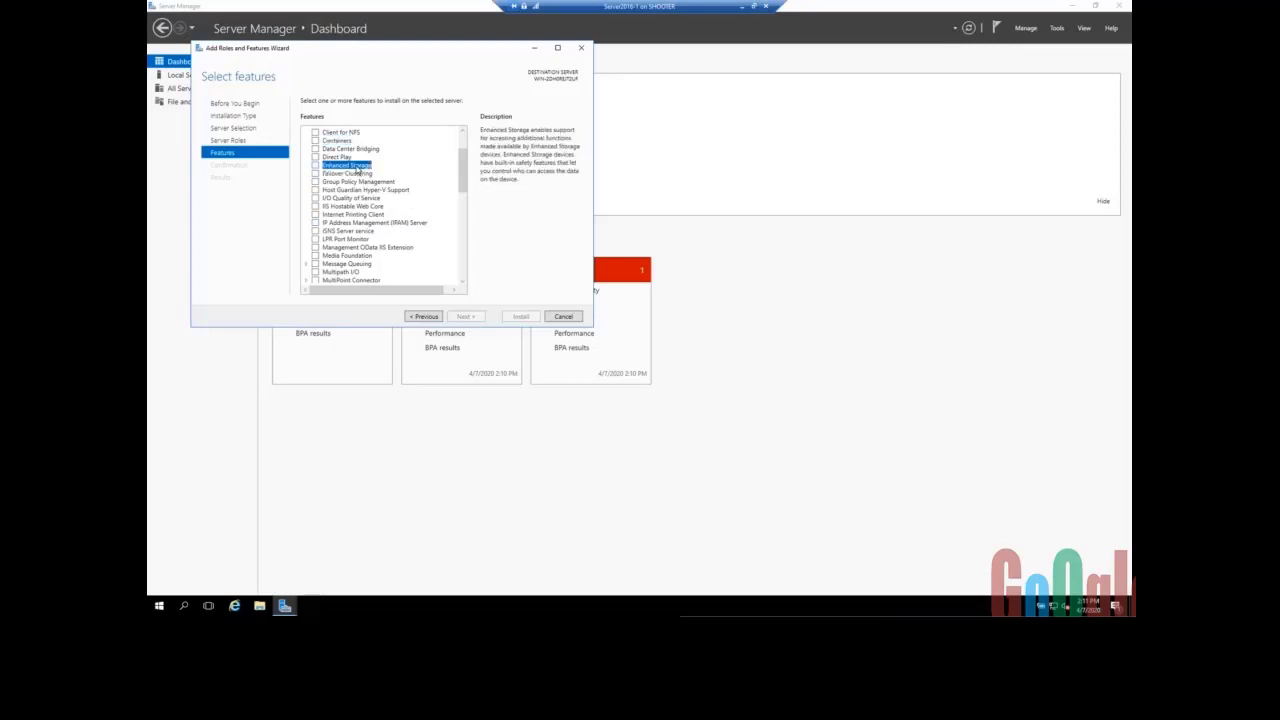
left_click(366, 175)
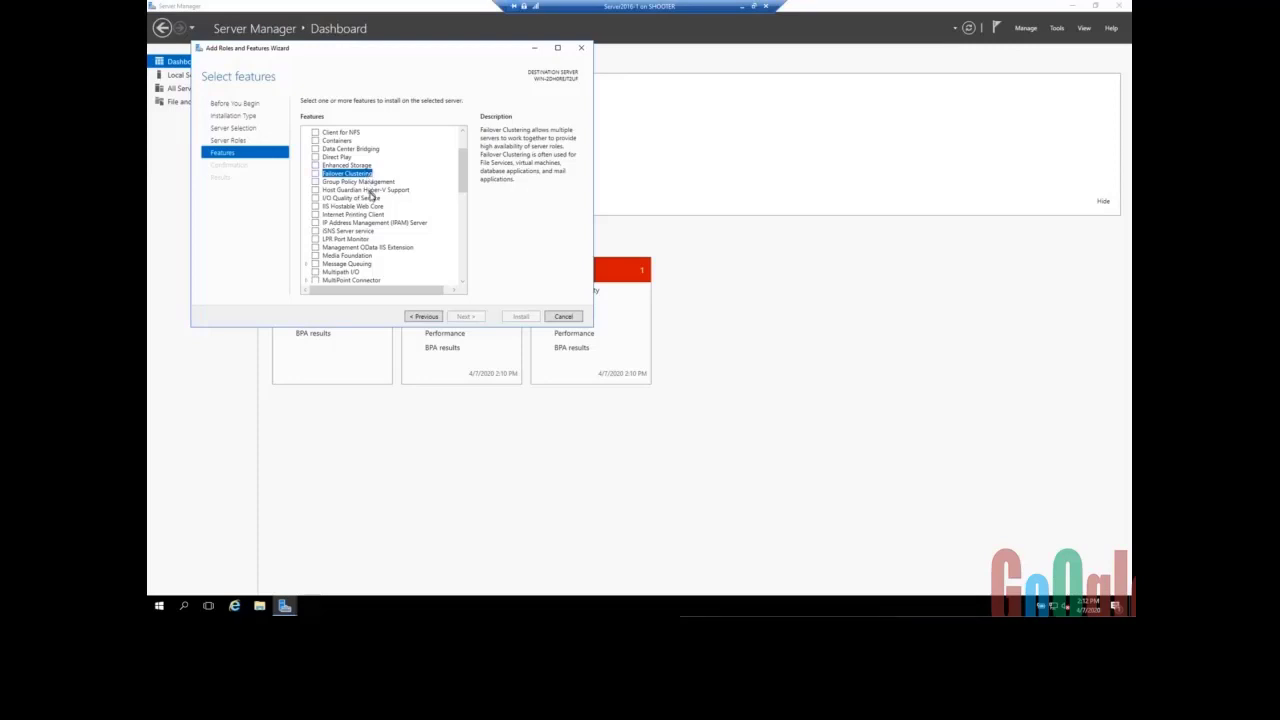
left_click(372, 190)
left_click(375, 183)
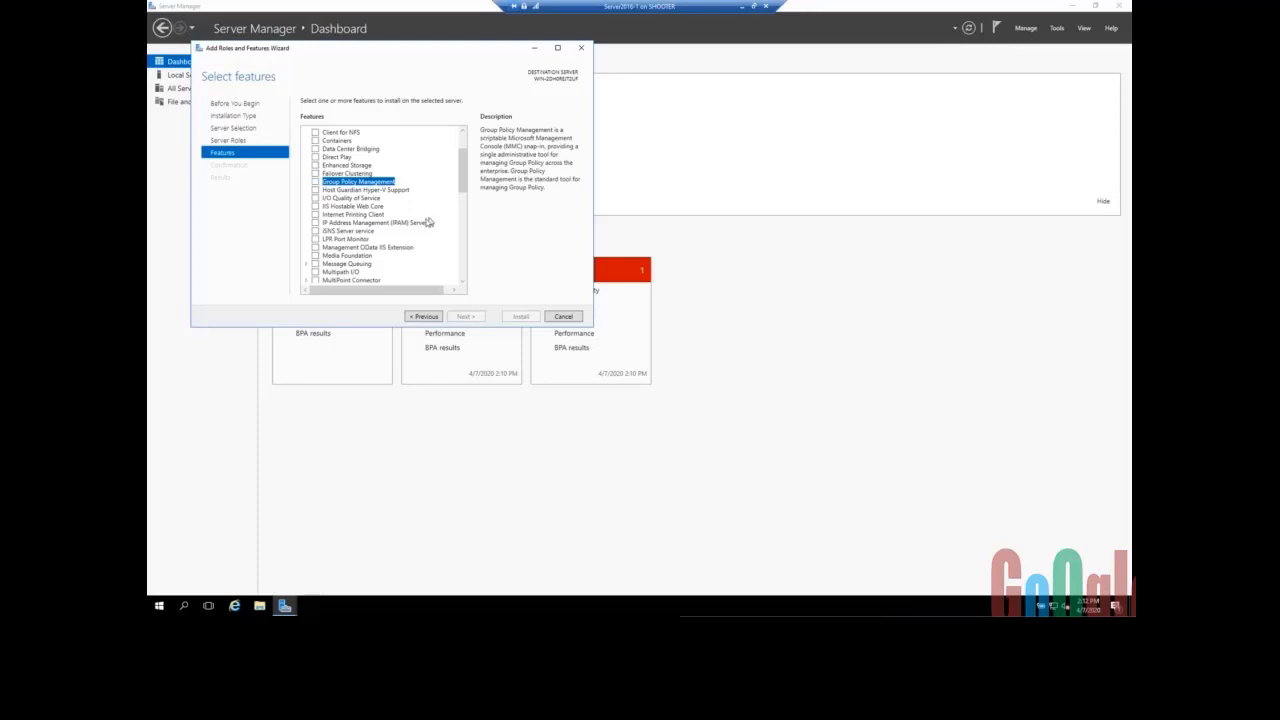
left_click(392, 223)
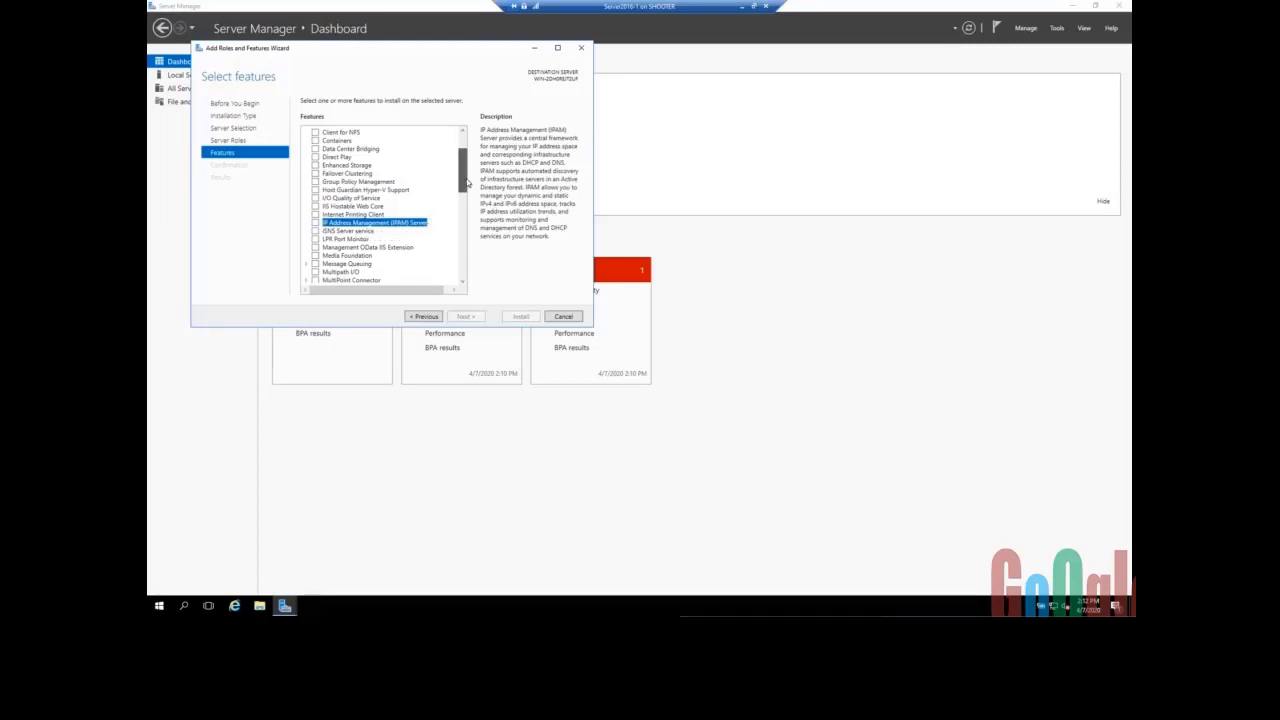
scroll(405, 250, "down", 1)
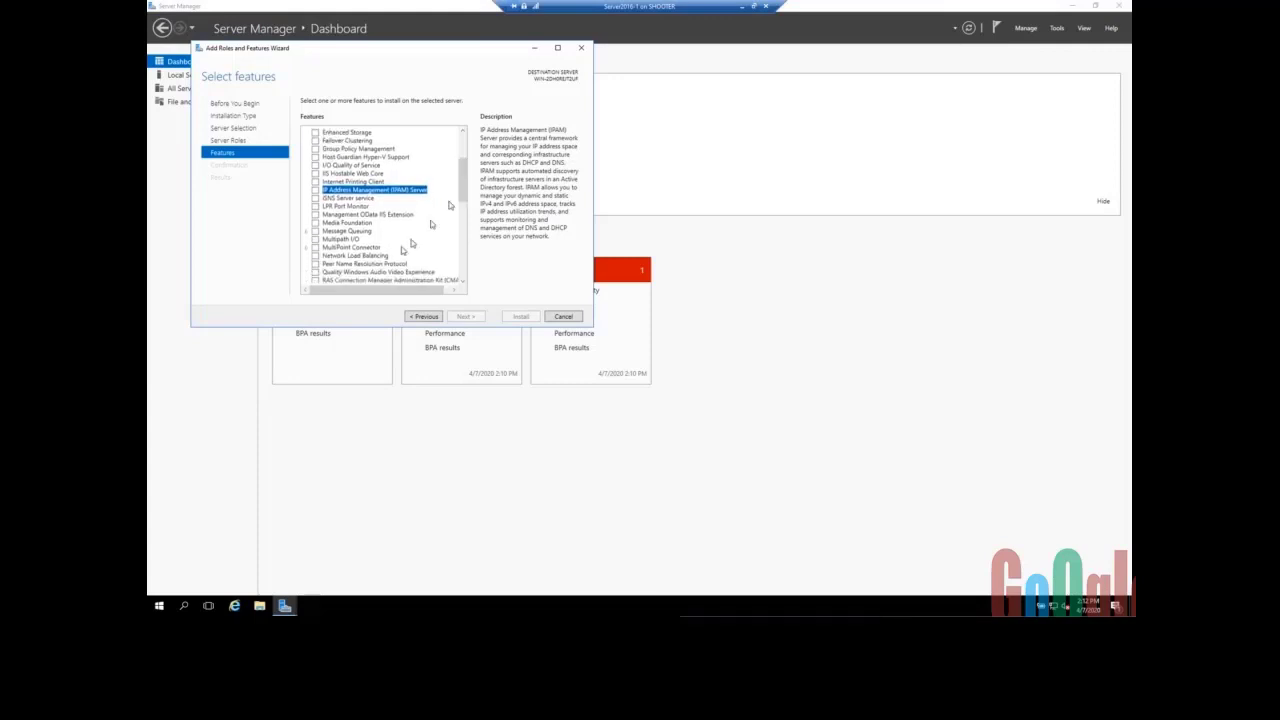
left_click(372, 256)
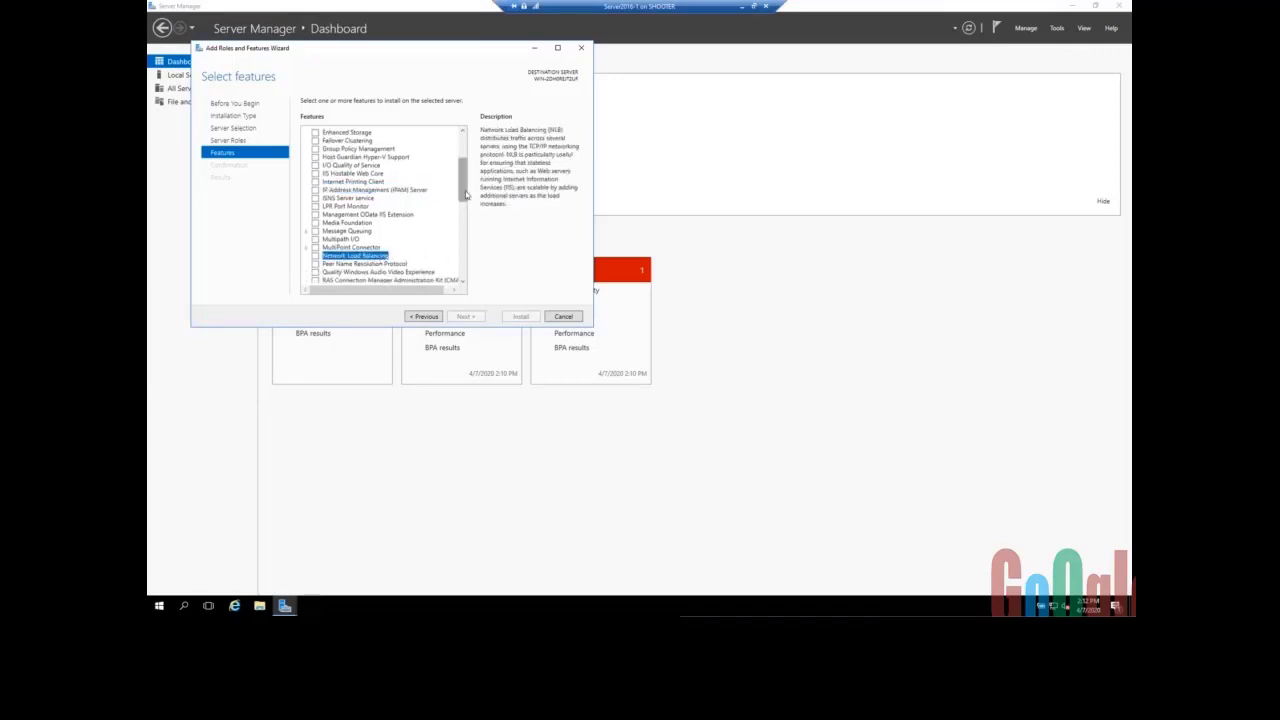
left_click_drag(463, 192, 458, 247)
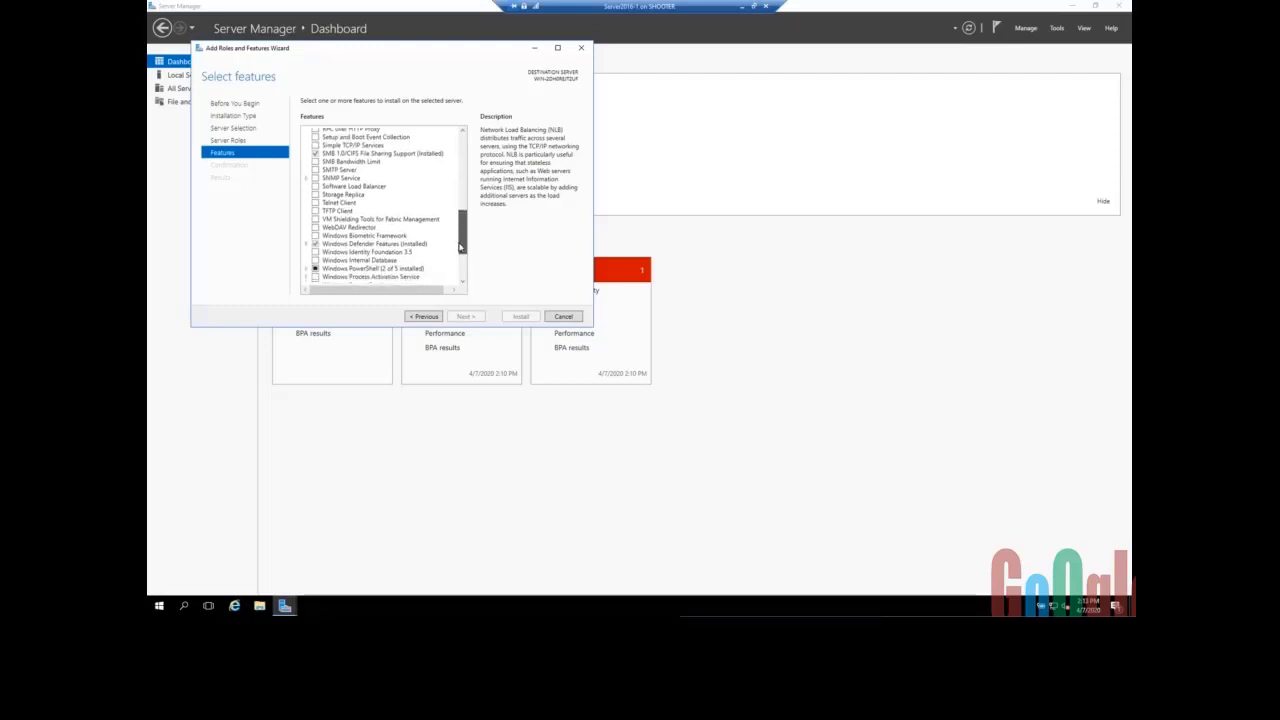
left_click(350, 171)
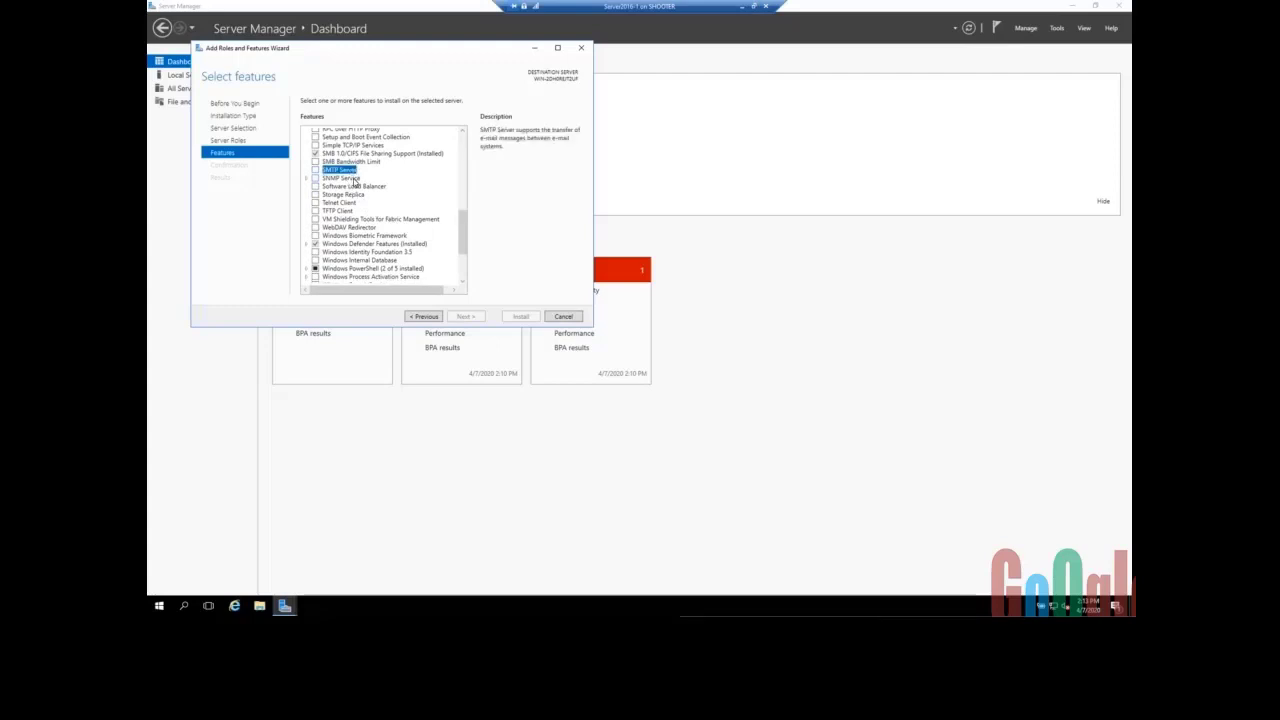
left_click(354, 179)
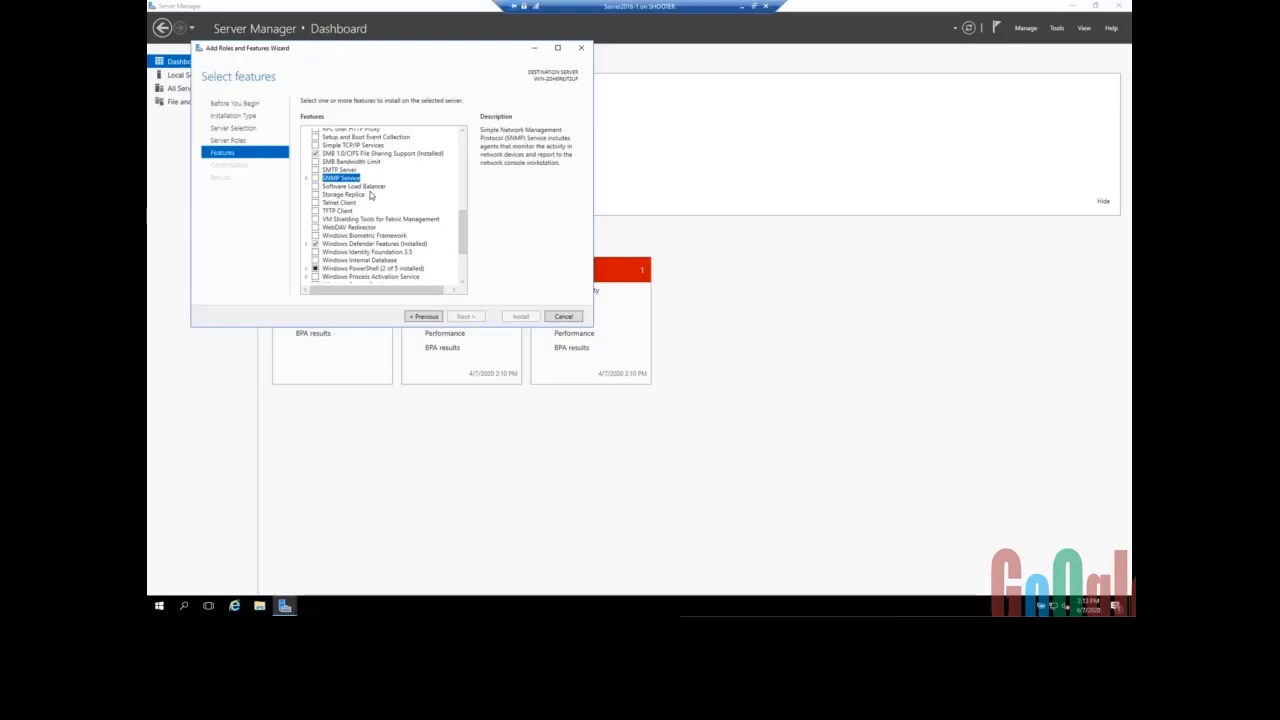
left_click(372, 187)
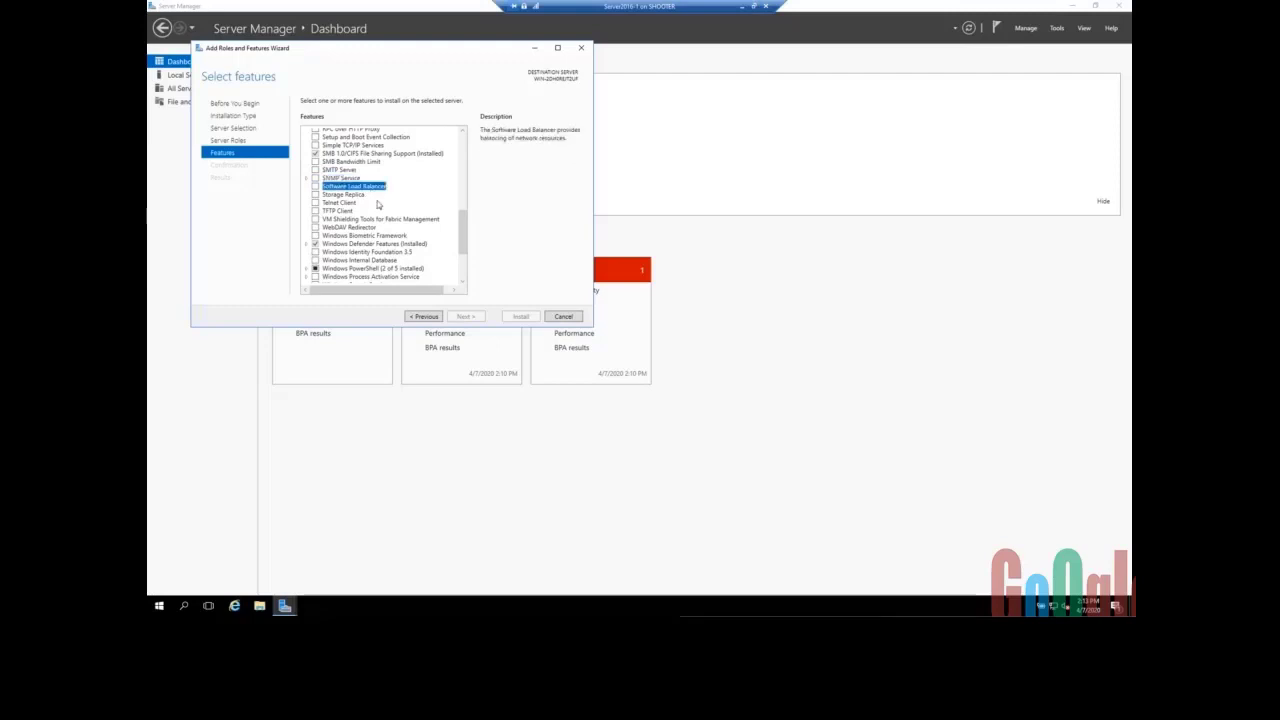
left_click(355, 197)
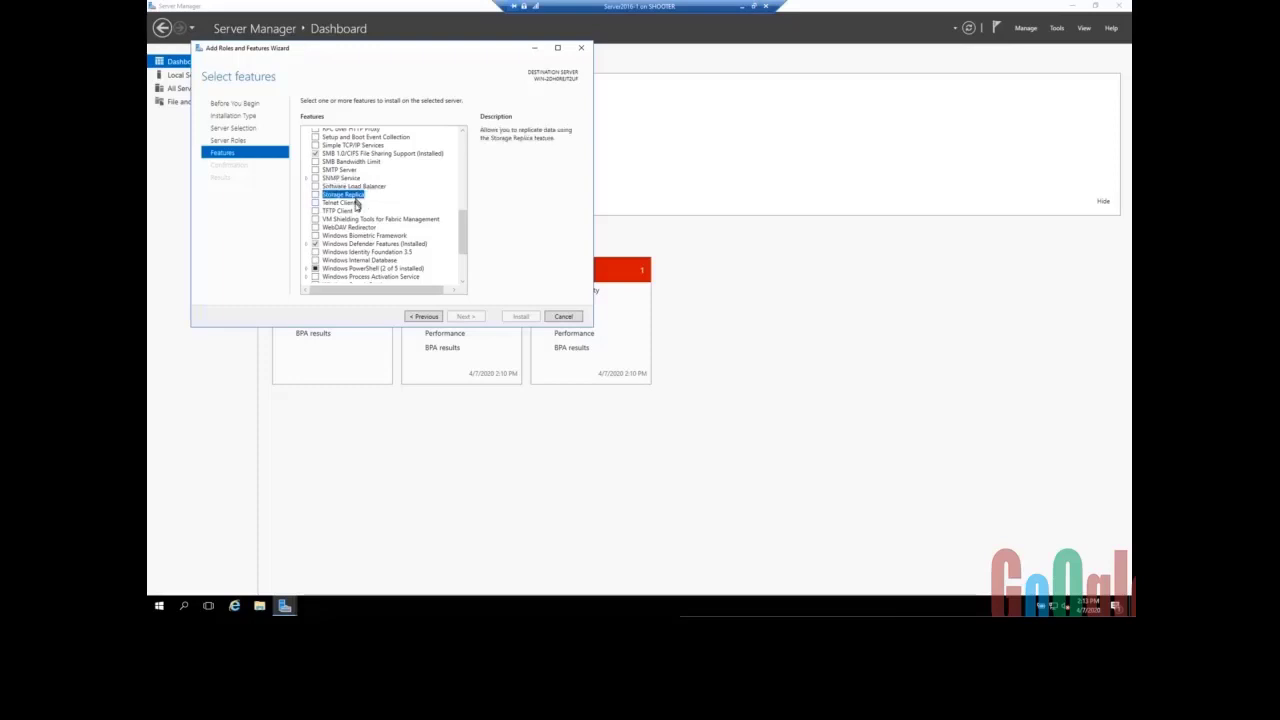
left_click(356, 204)
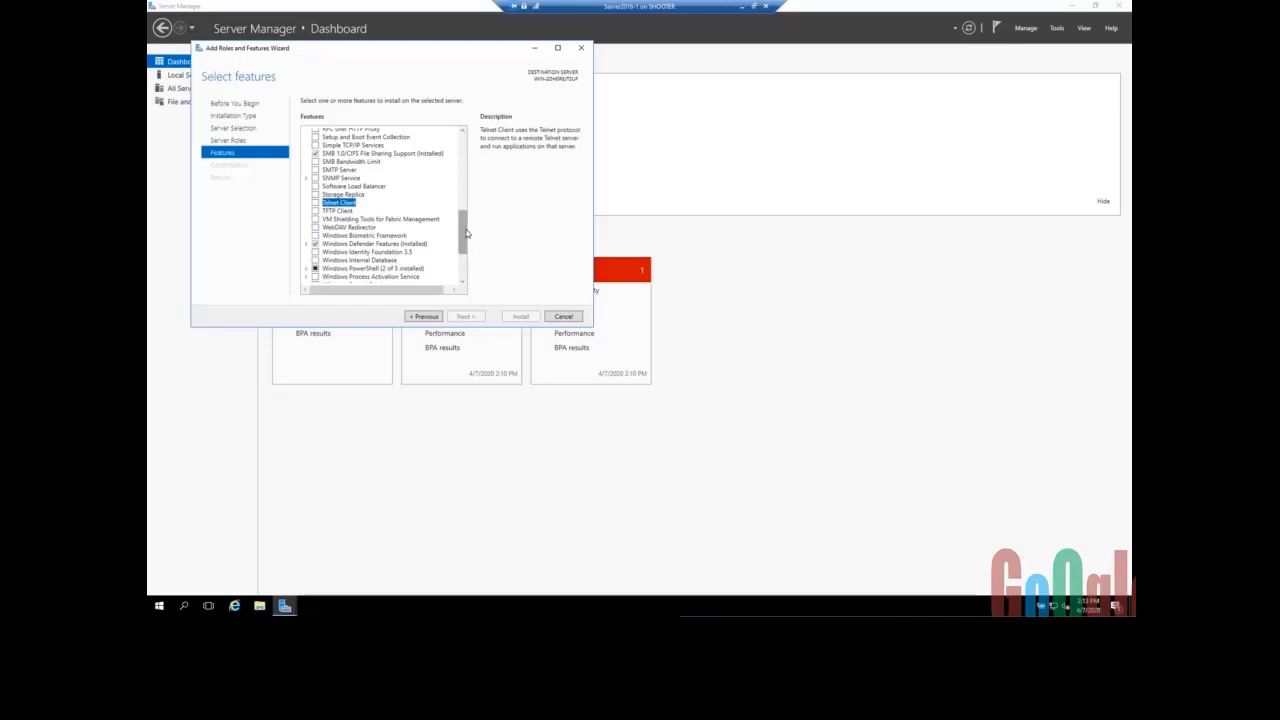
left_click_drag(465, 233, 465, 257)
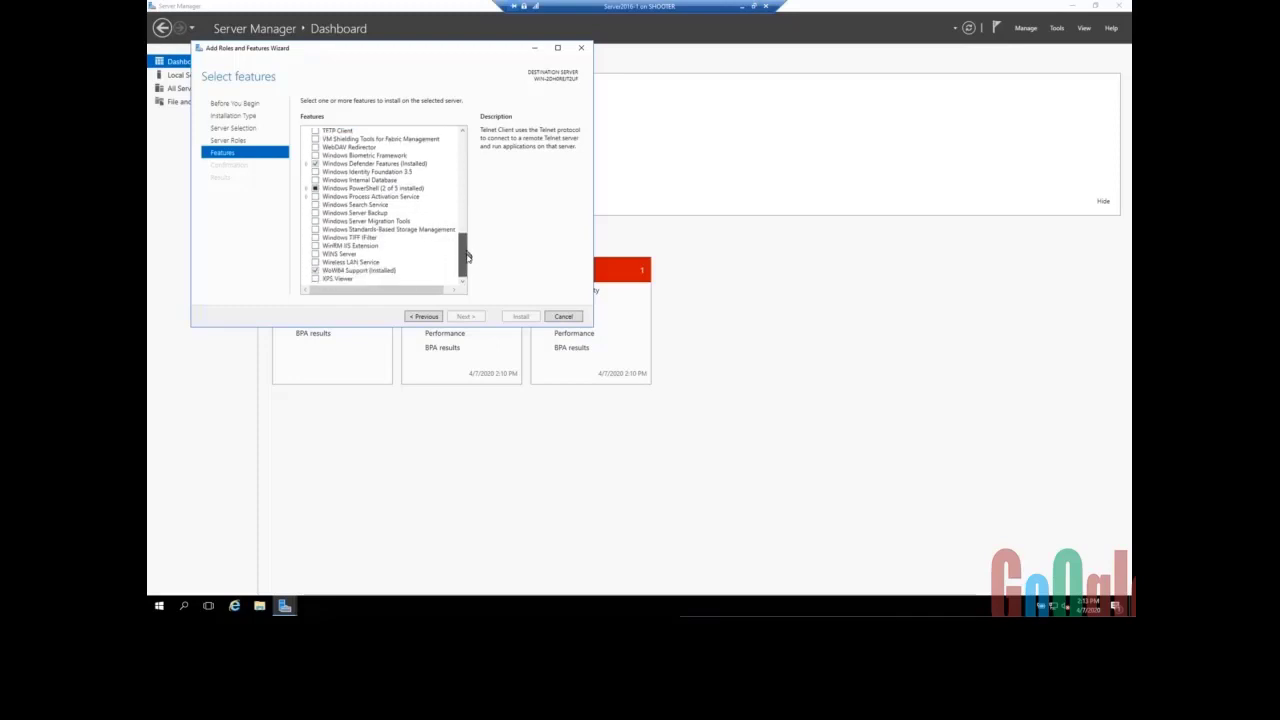
left_click(370, 205)
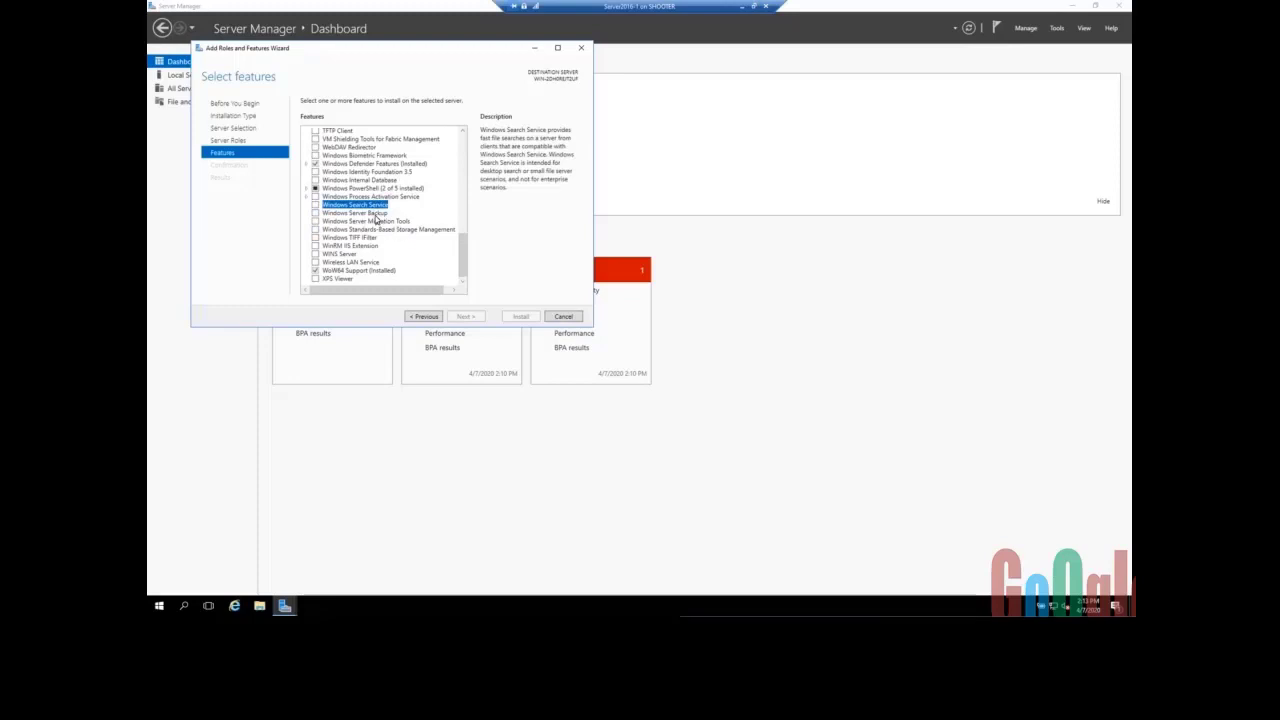
left_click(376, 215)
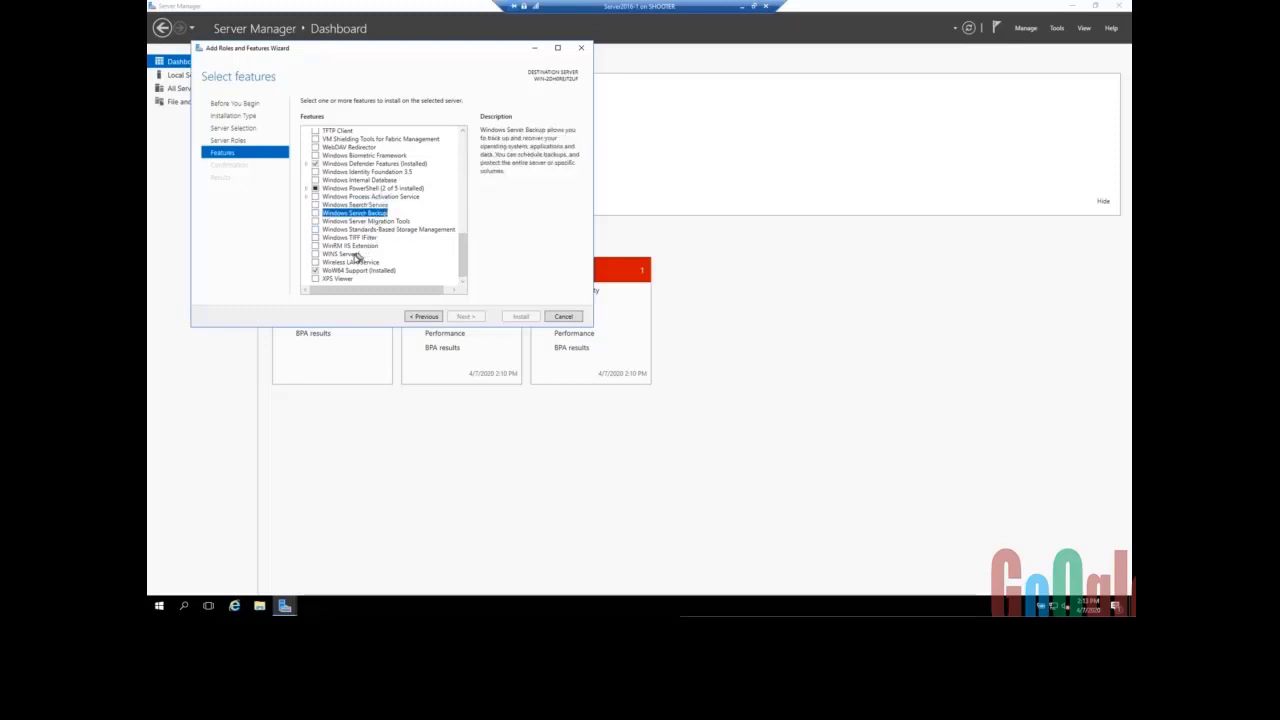
left_click(356, 254)
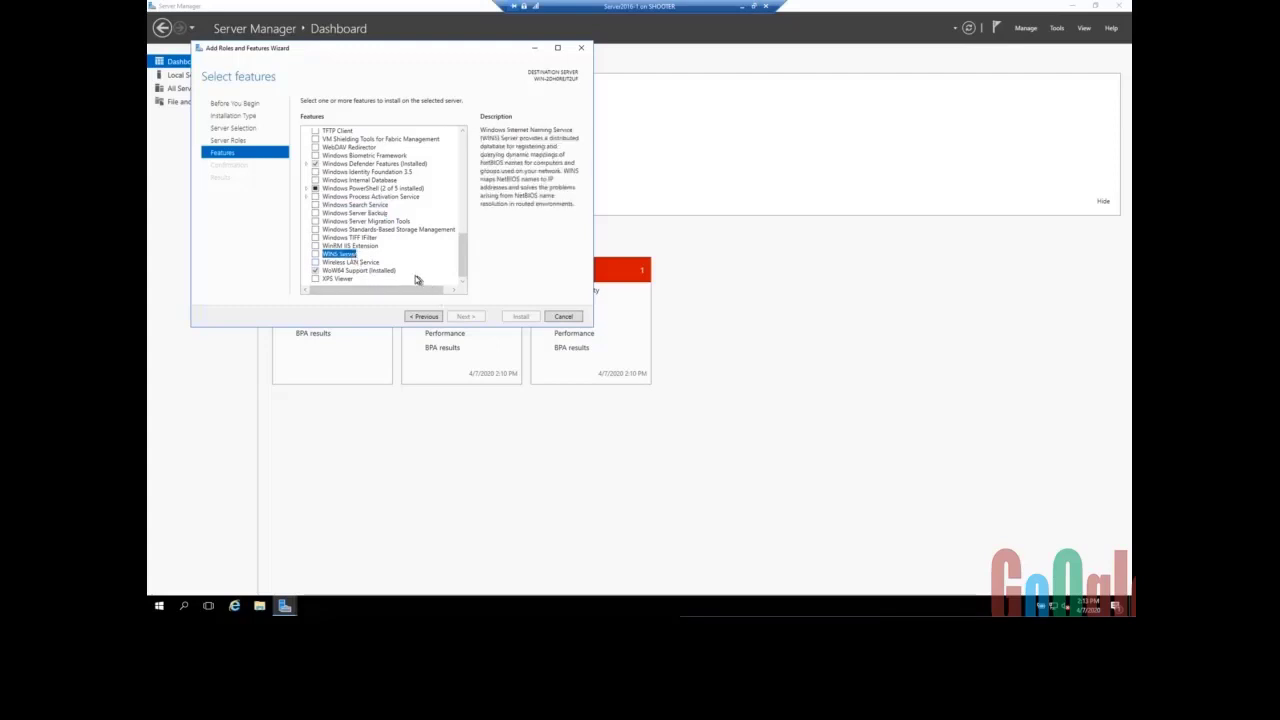
left_click(375, 263)
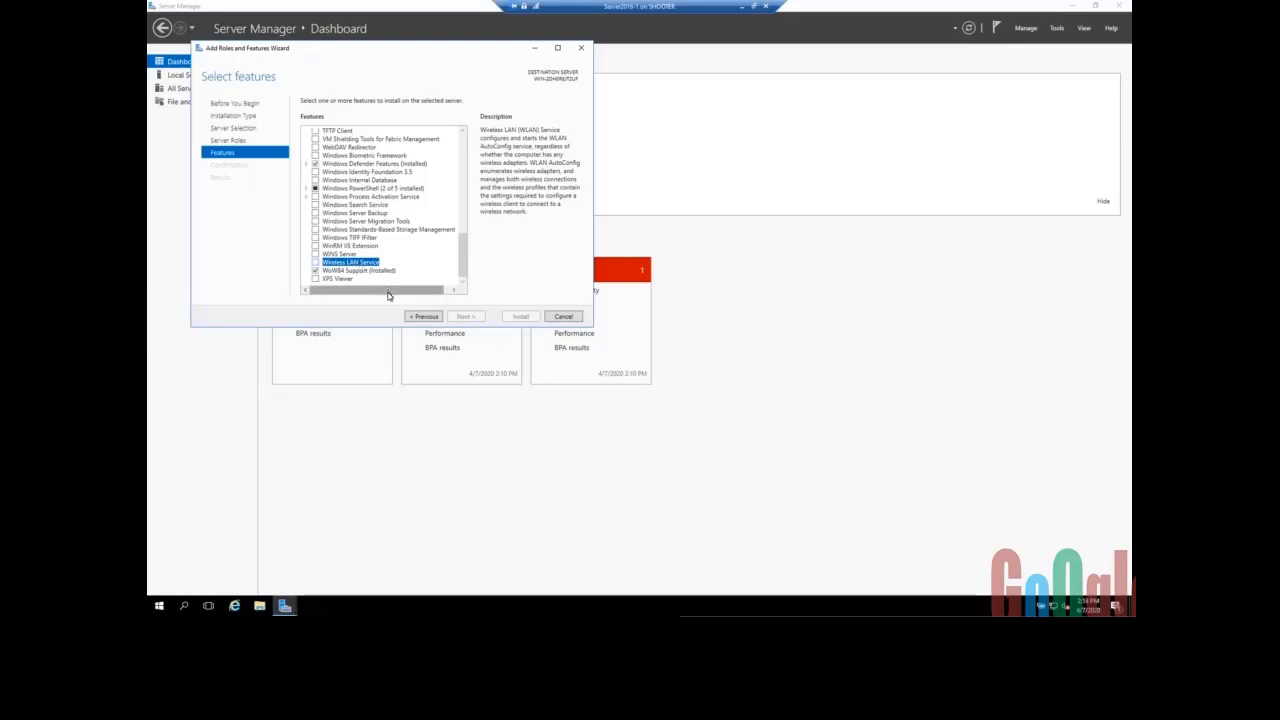
left_click_drag(389, 291, 374, 294)
- Cancel the wizard, close Server Manager, and shut down Server2016-1 with reason Other (Unplanned)
left_click(563, 317)
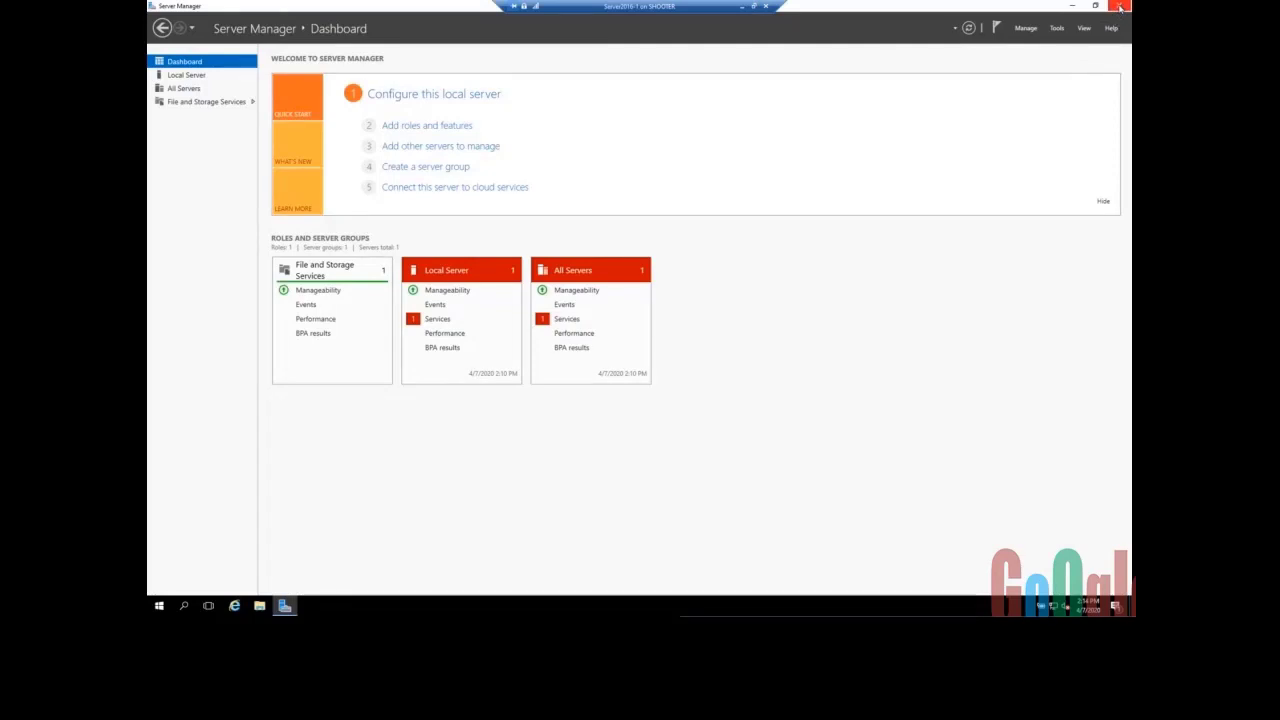
left_click(1120, 8)
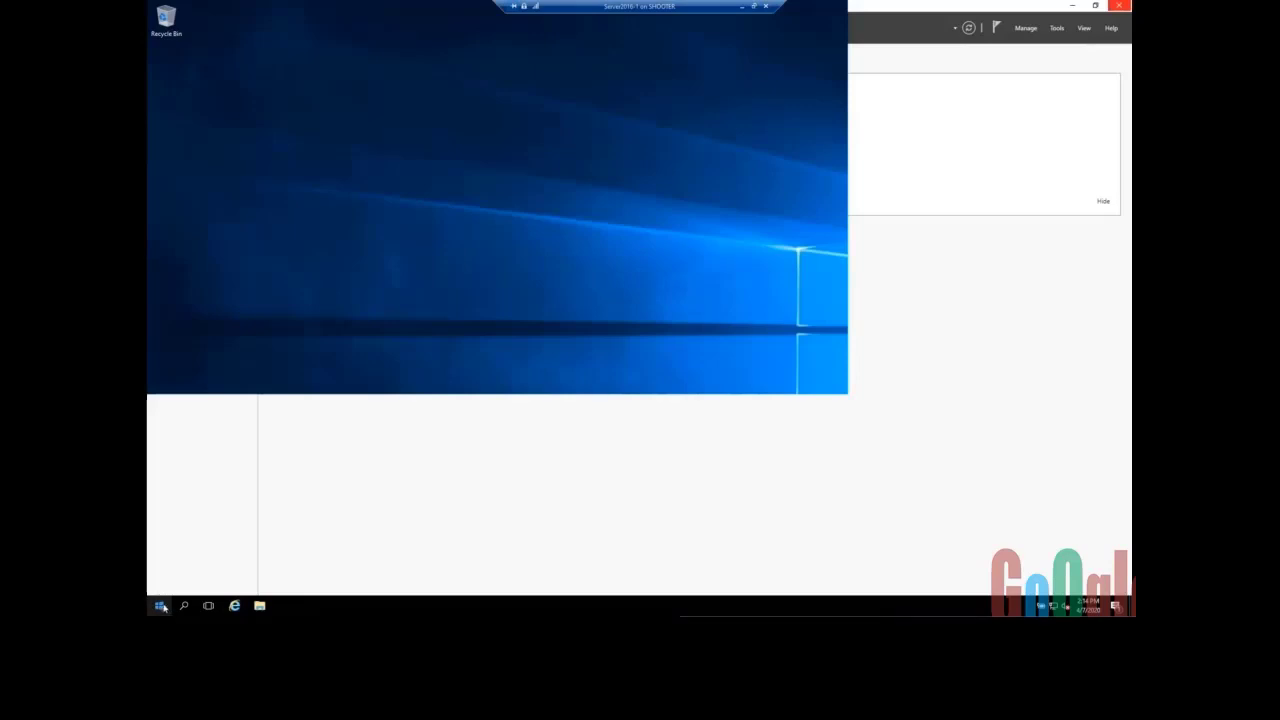
right_click(160, 607)
mouse_move(224, 585)
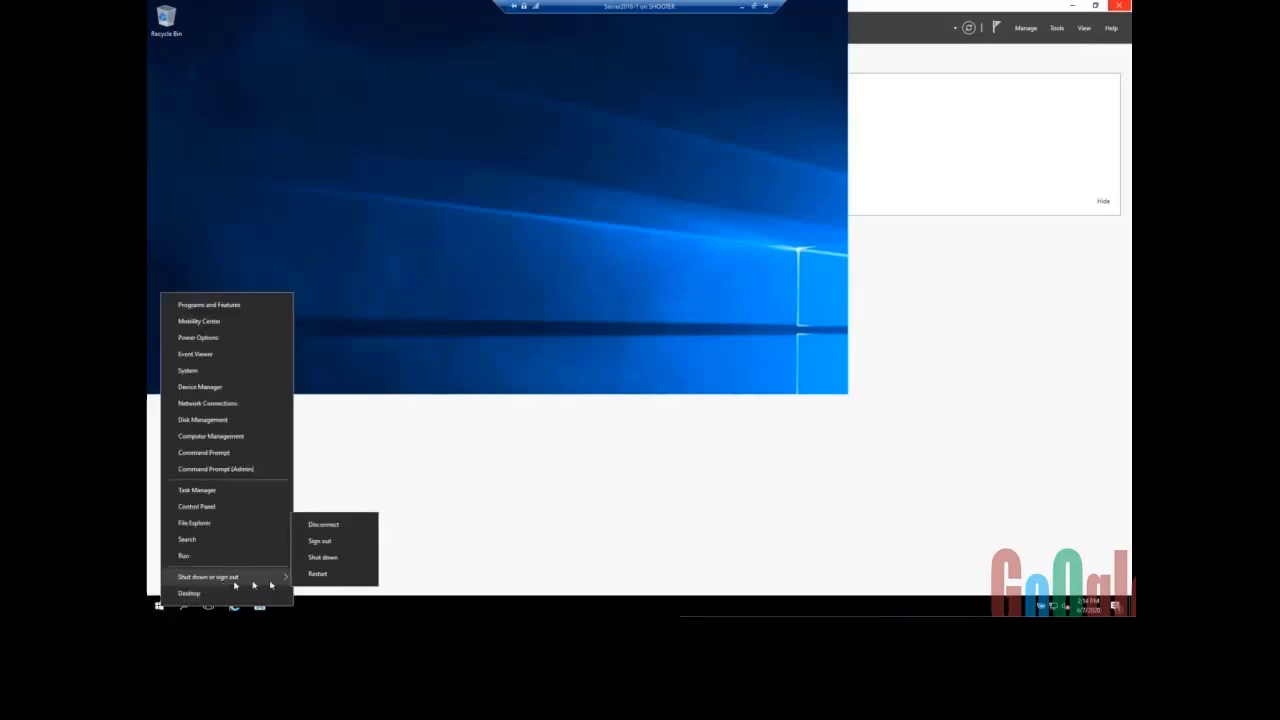
left_click(358, 563)
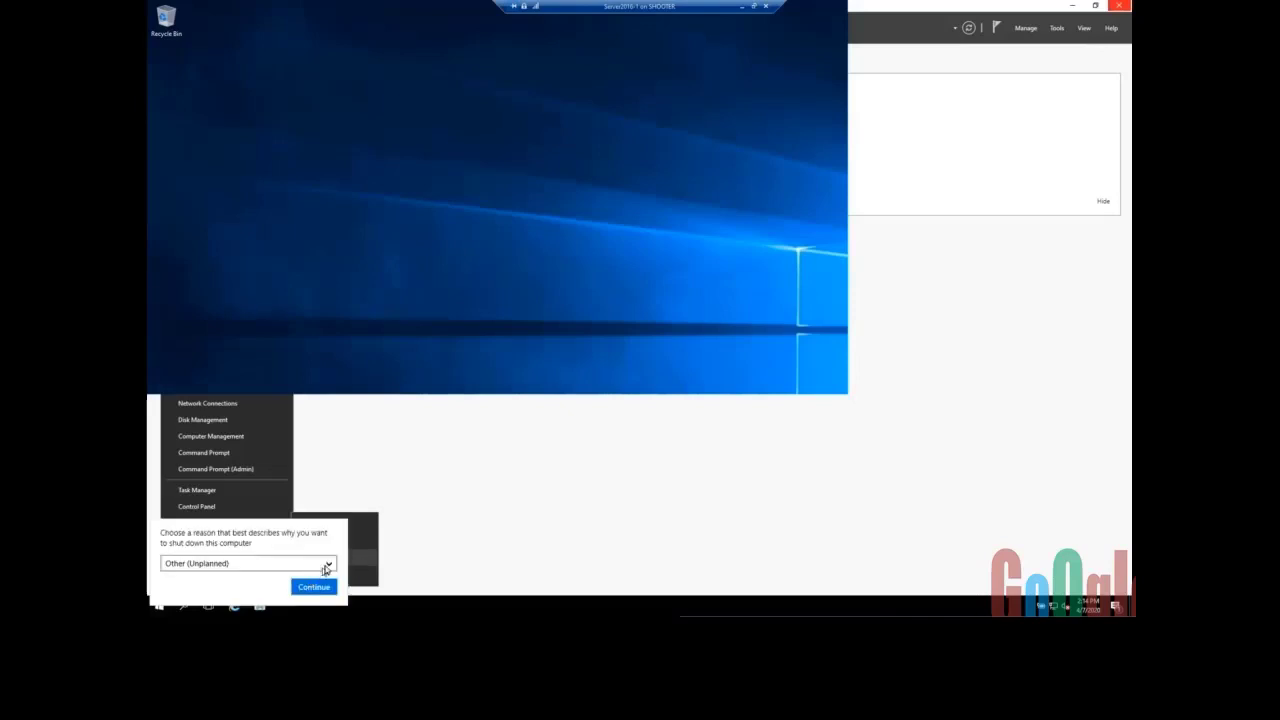
left_click(309, 588)
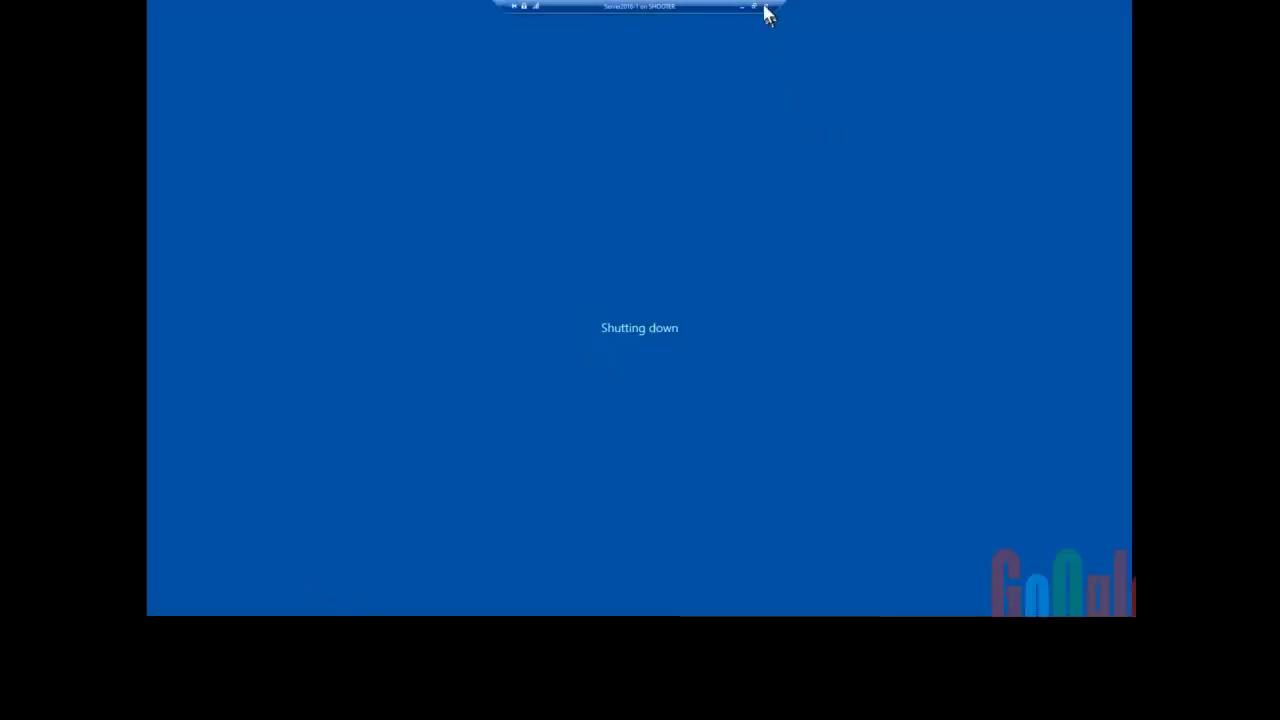
left_click(766, 6)
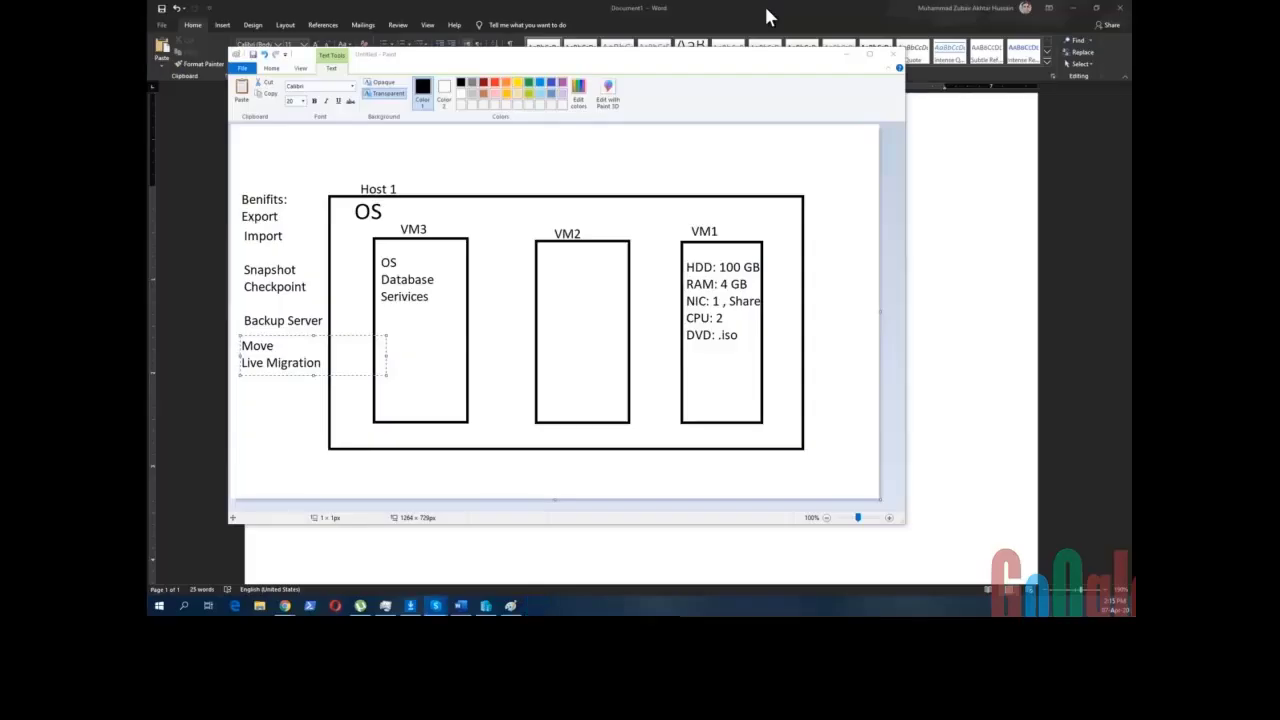
- Bring Hyper-V Manager forward and start the New Virtual Machine Wizard via Actions > New > Virtual Machine
mouse_move(484, 603)
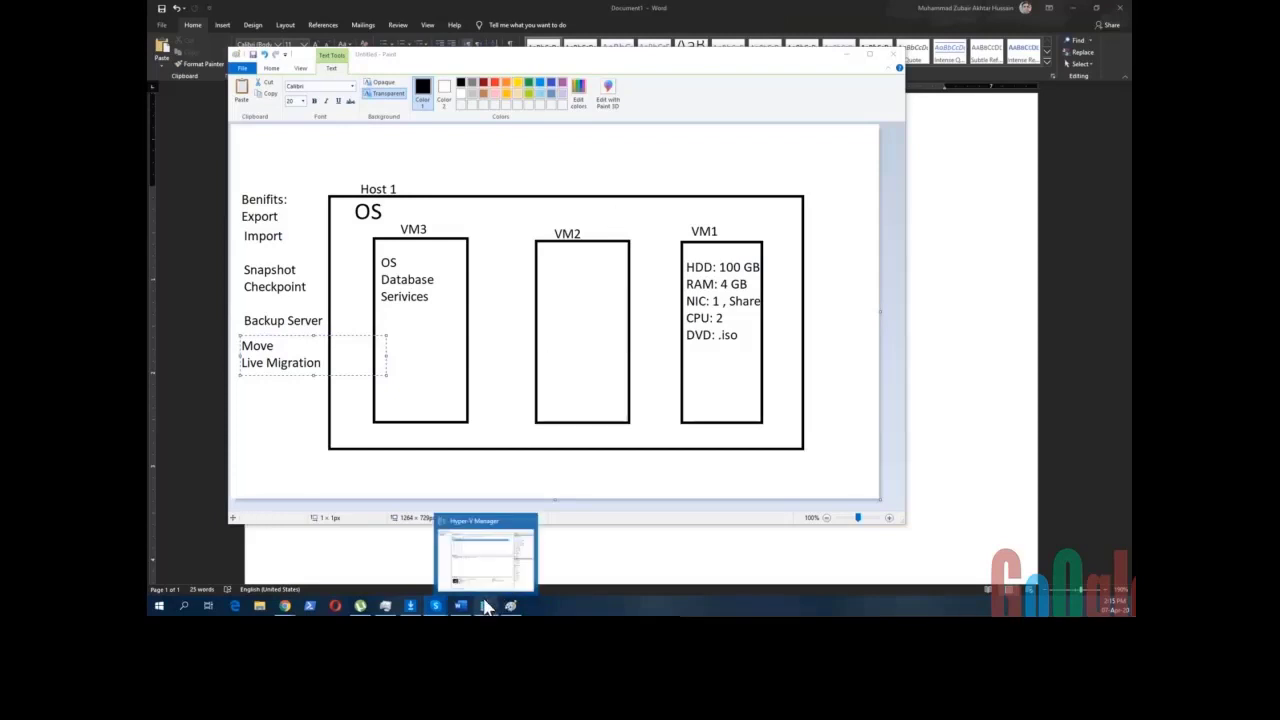
left_click(486, 572)
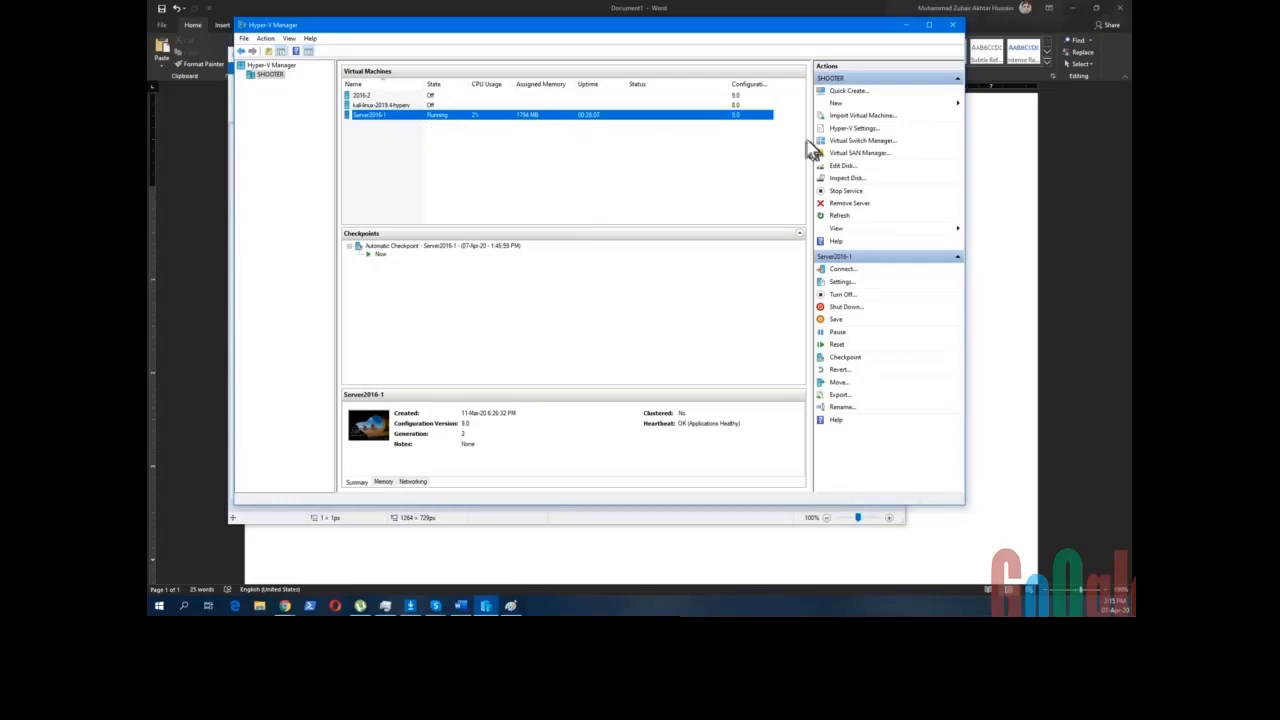
left_click(846, 104)
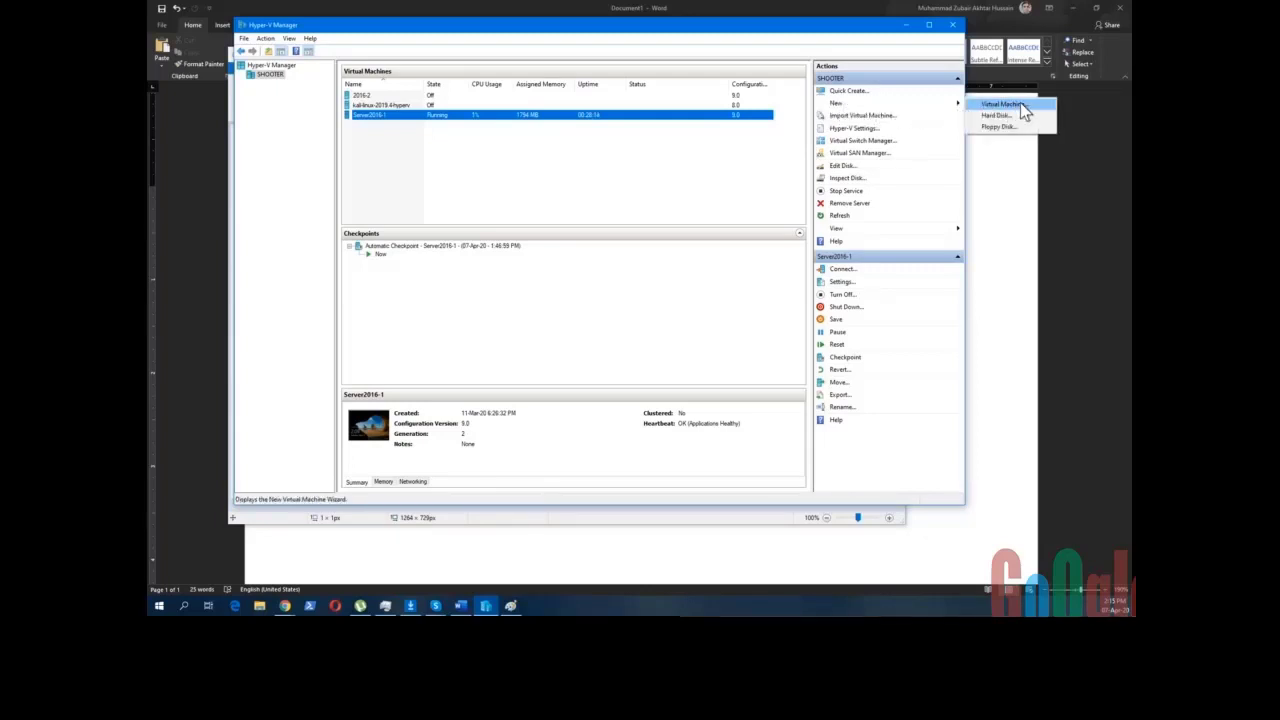
left_click(500, 135)
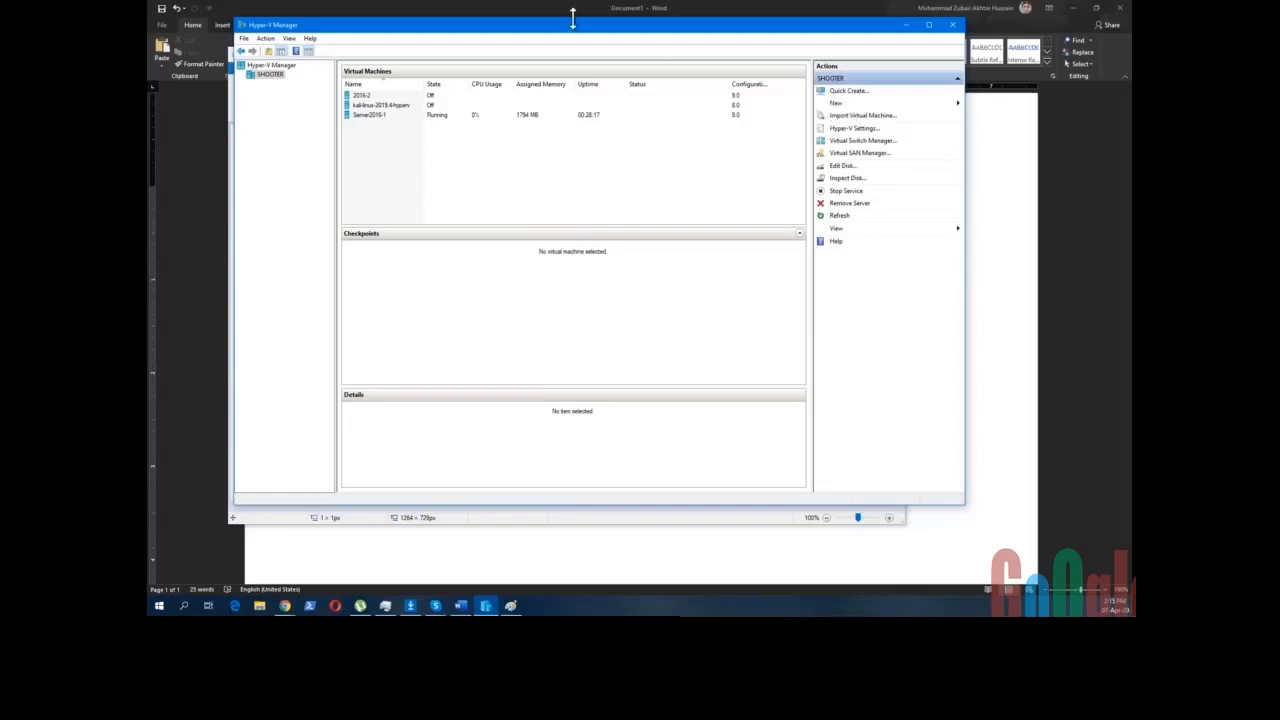
left_click_drag(566, 25, 534, 43)
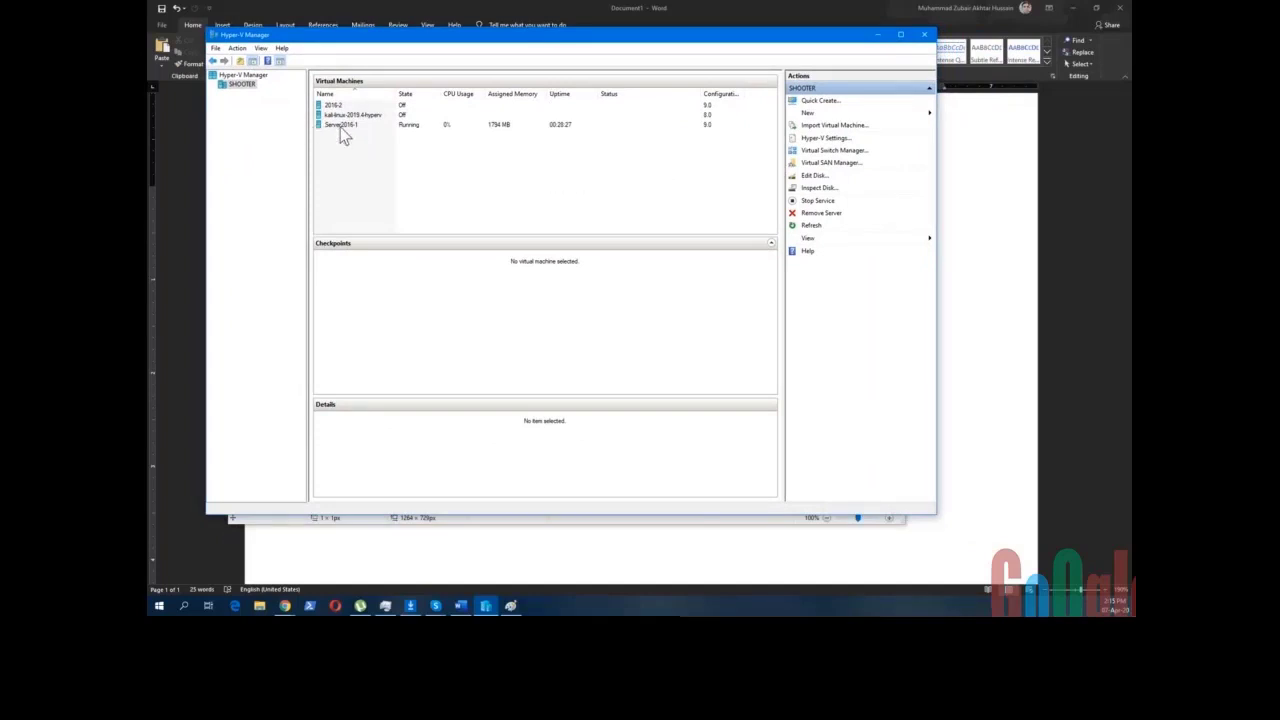
left_click(810, 113)
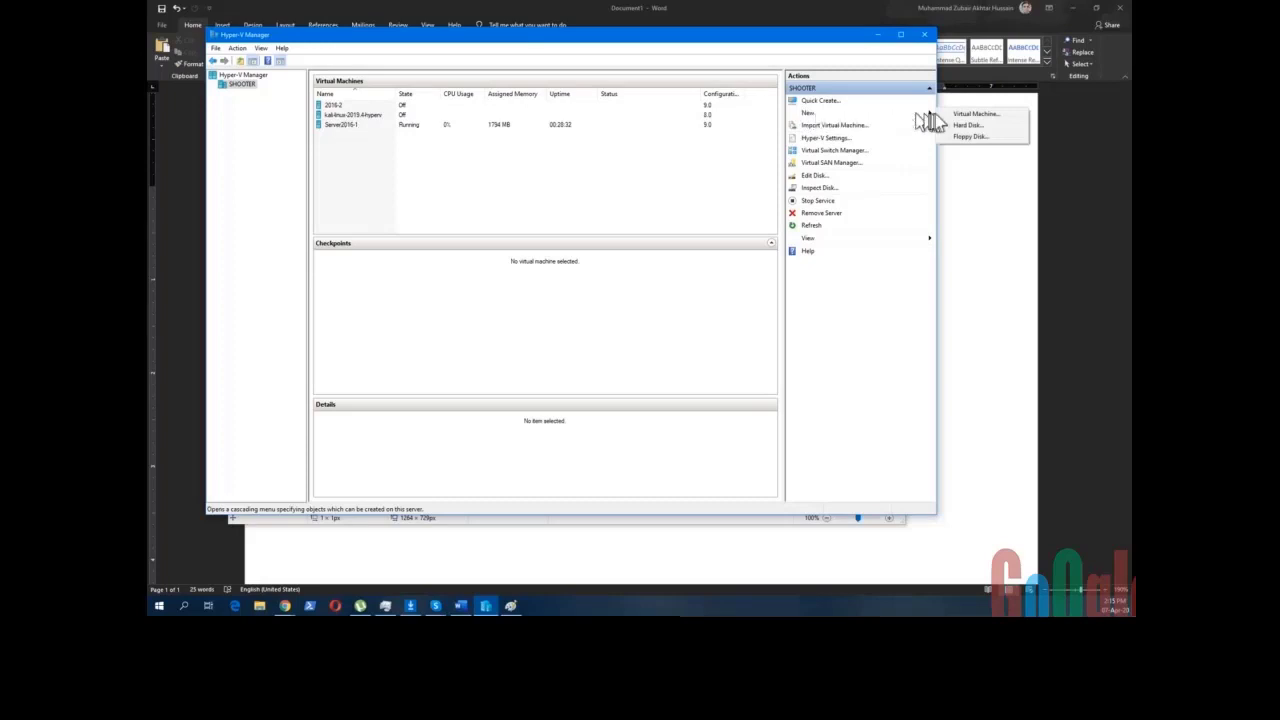
left_click(1008, 115)
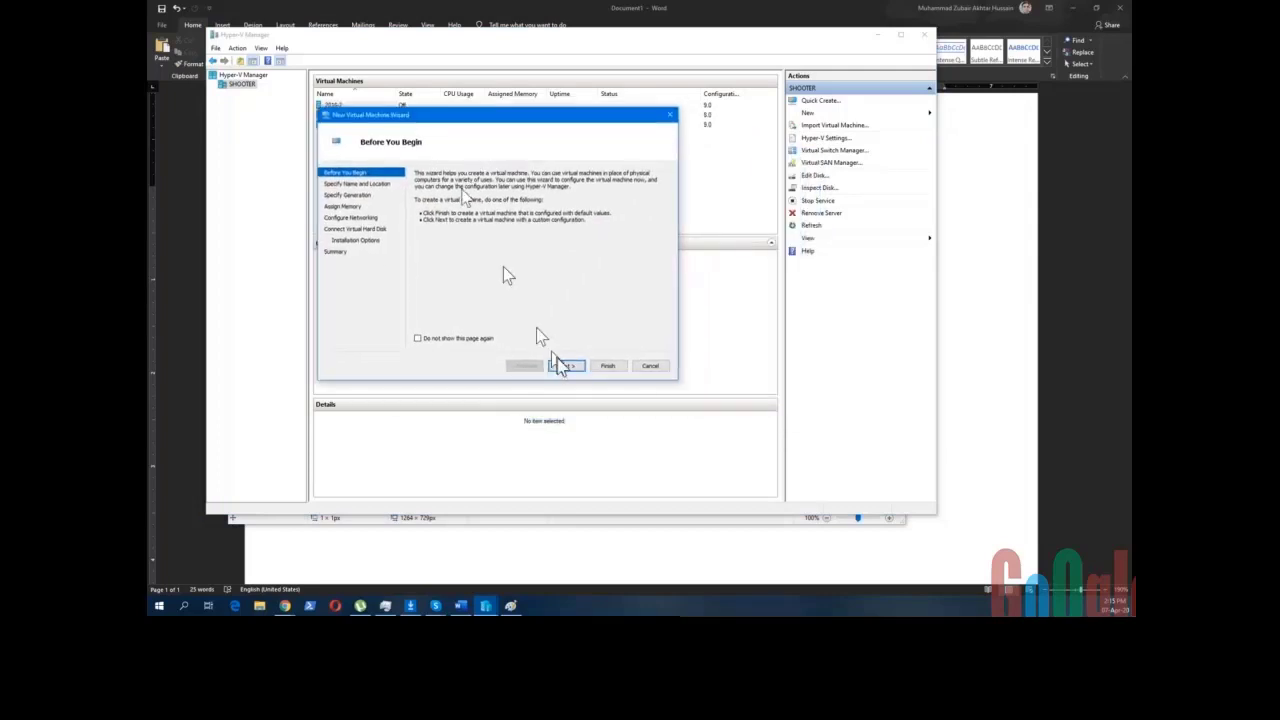
- Move to the name page and rename the virtual machine to 2016-3
left_click(566, 366)
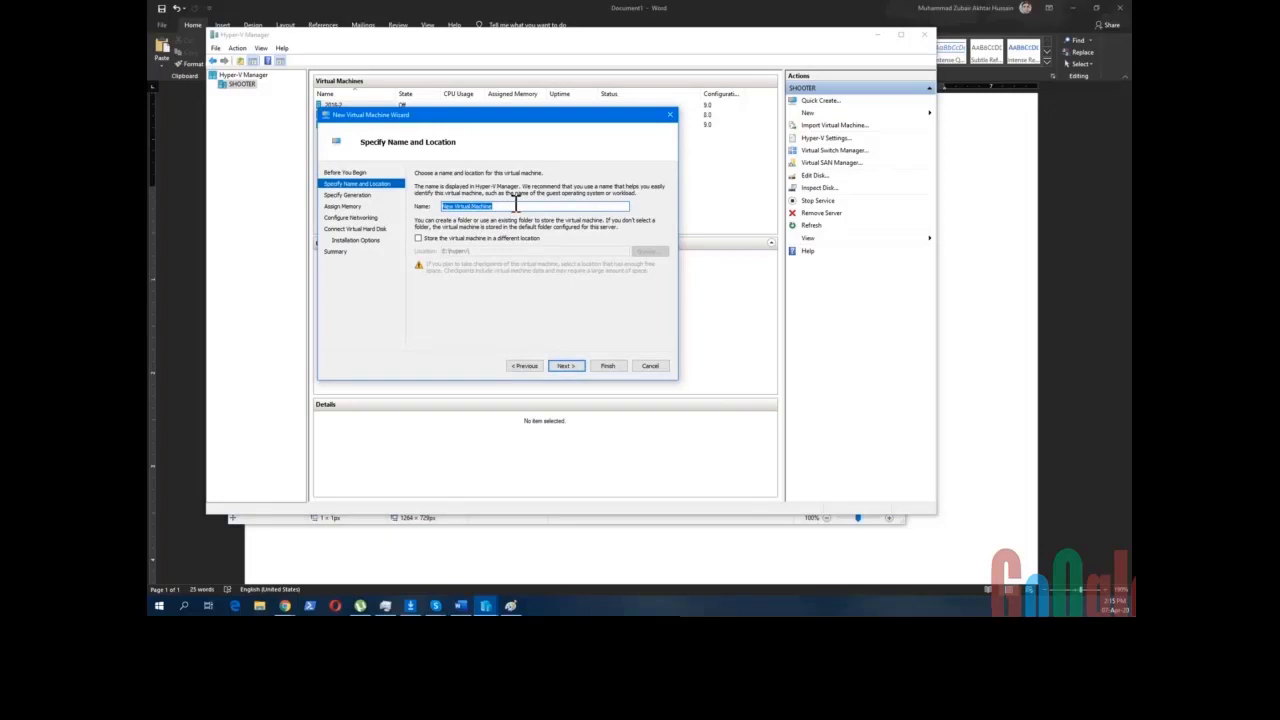
left_click(516, 204)
left_click_drag(518, 205, 441, 206)
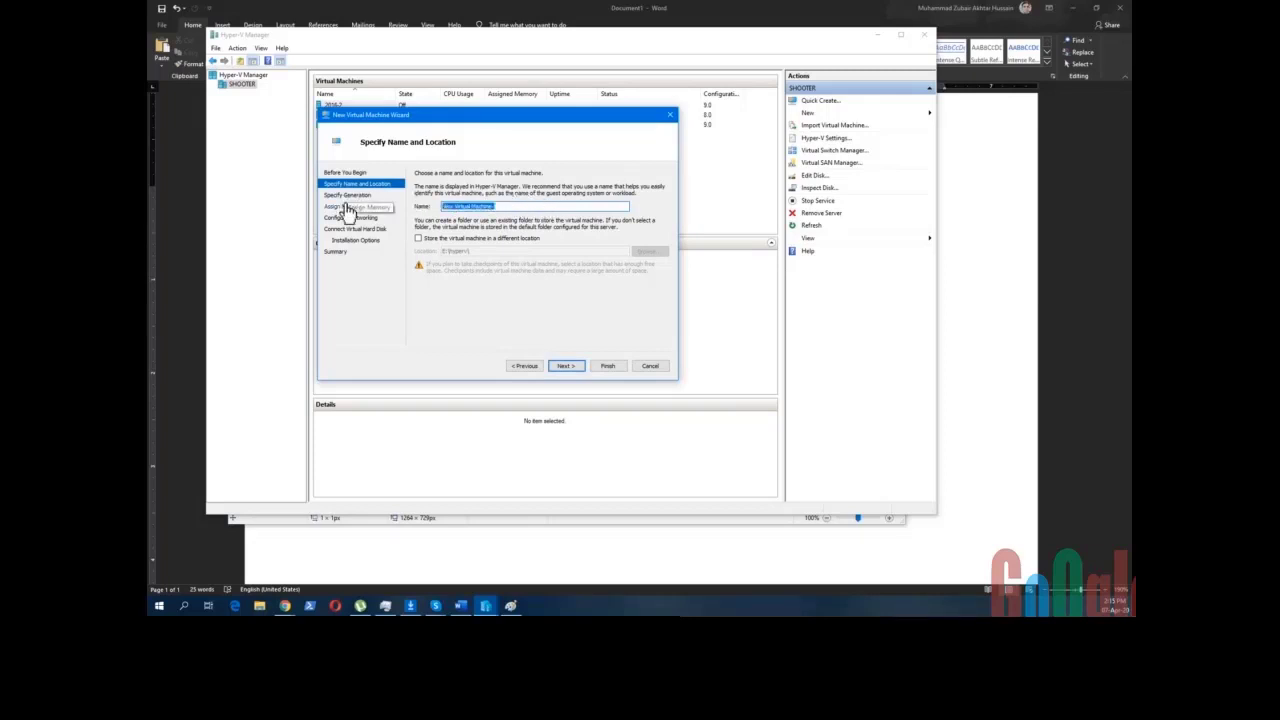
type("2016-3")
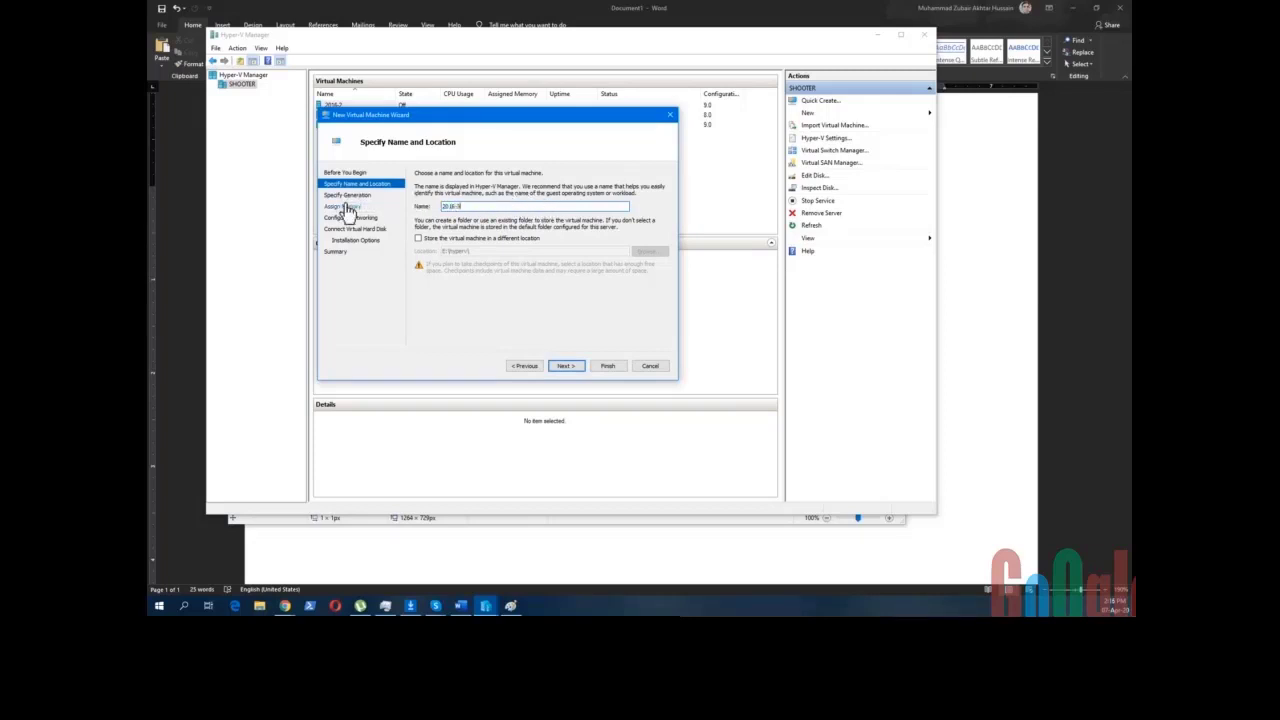
- Enable storing the machine in a different location and inspect the E:\hyperv\ path
left_click(450, 242)
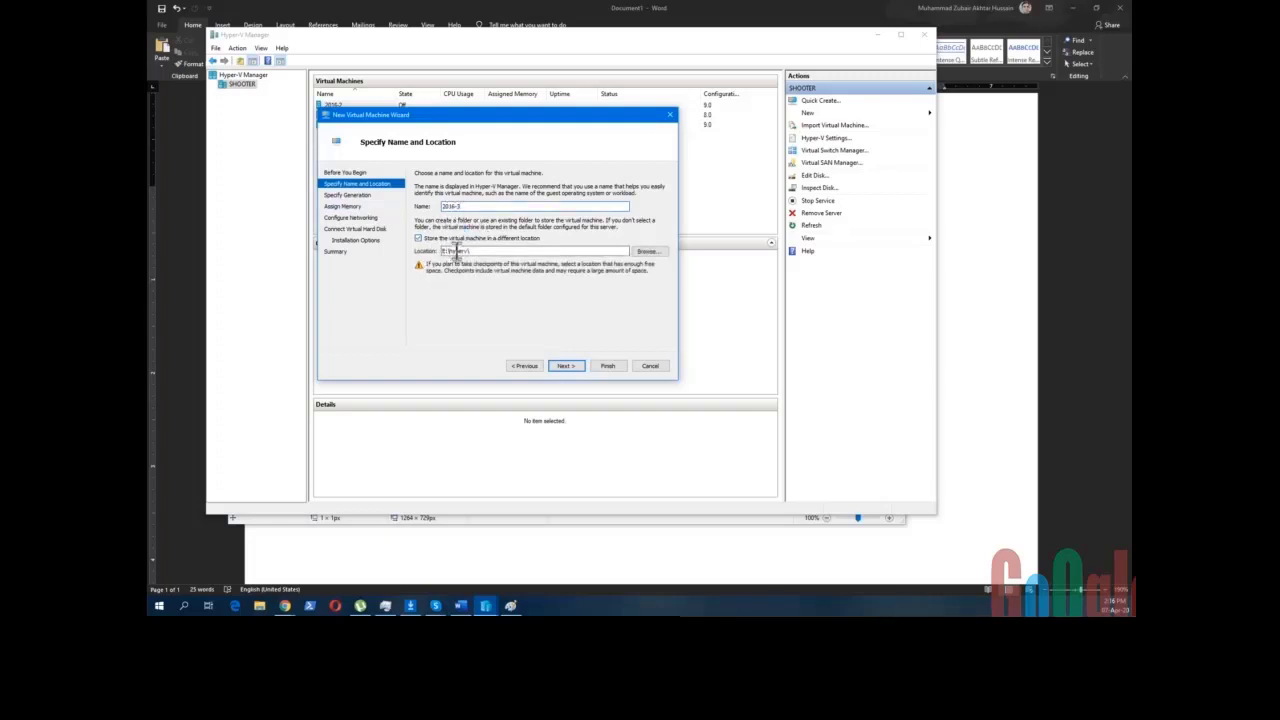
left_click(488, 252)
left_click_drag(472, 251, 410, 251)
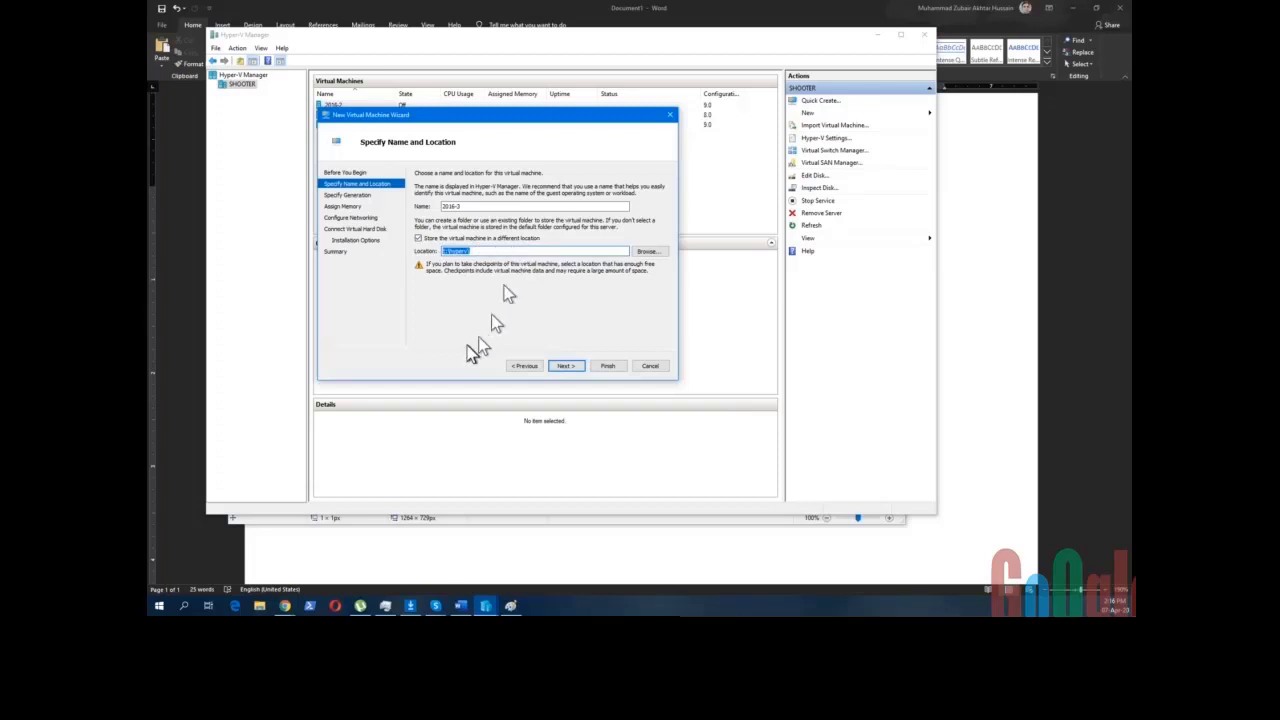
left_click(257, 606)
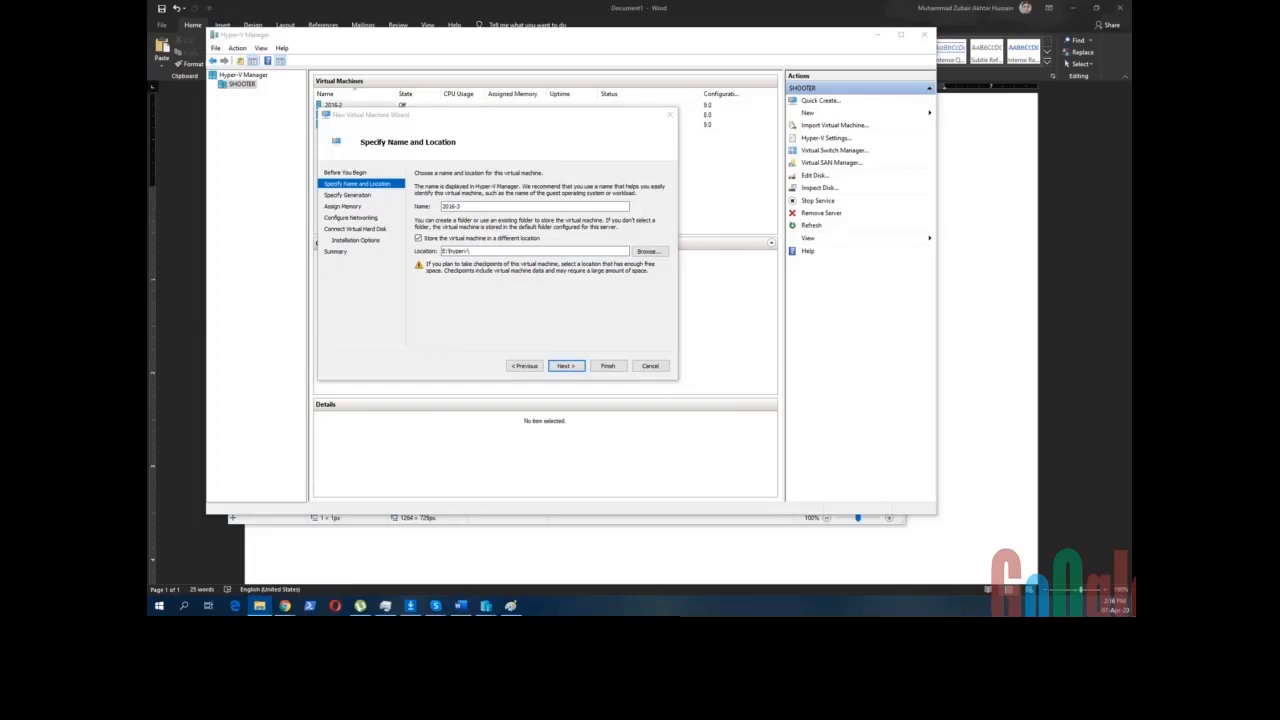
- Browse E:\hyperv into the 2016-2 folder, then minimize File Explorer to reveal the wizard
left_click_drag(349, 33, 538, 66)
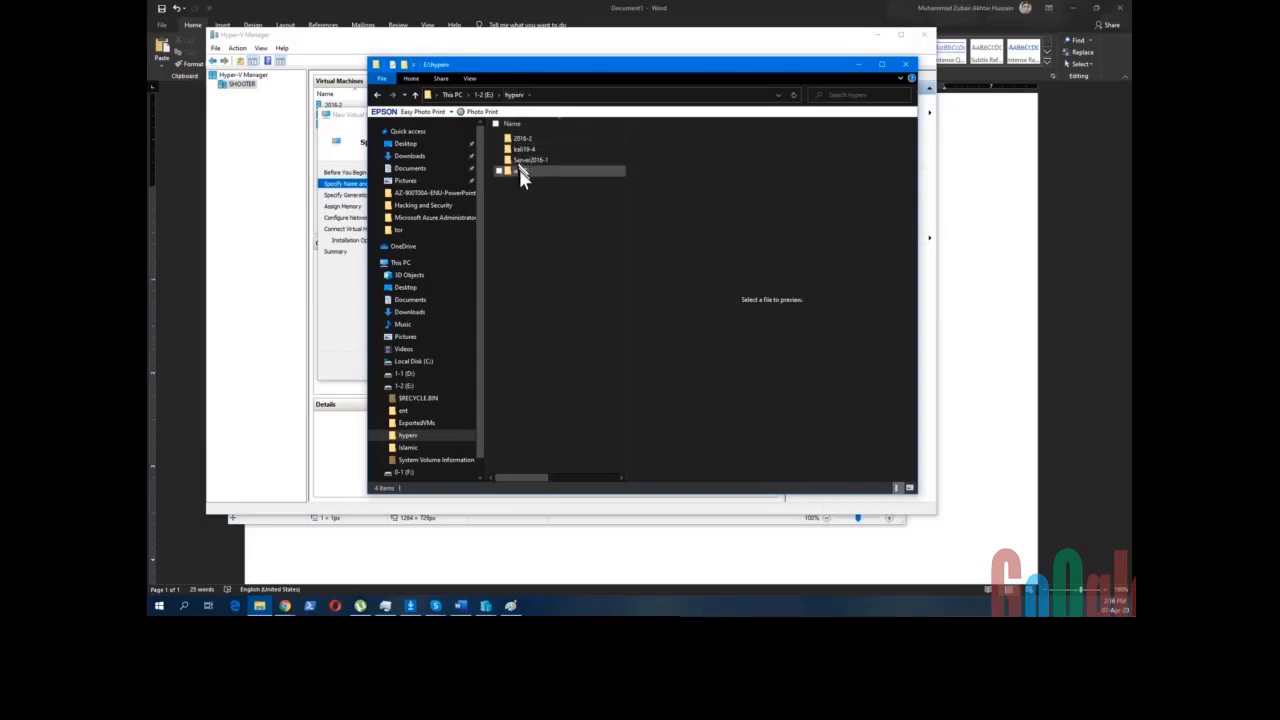
double_click(522, 143)
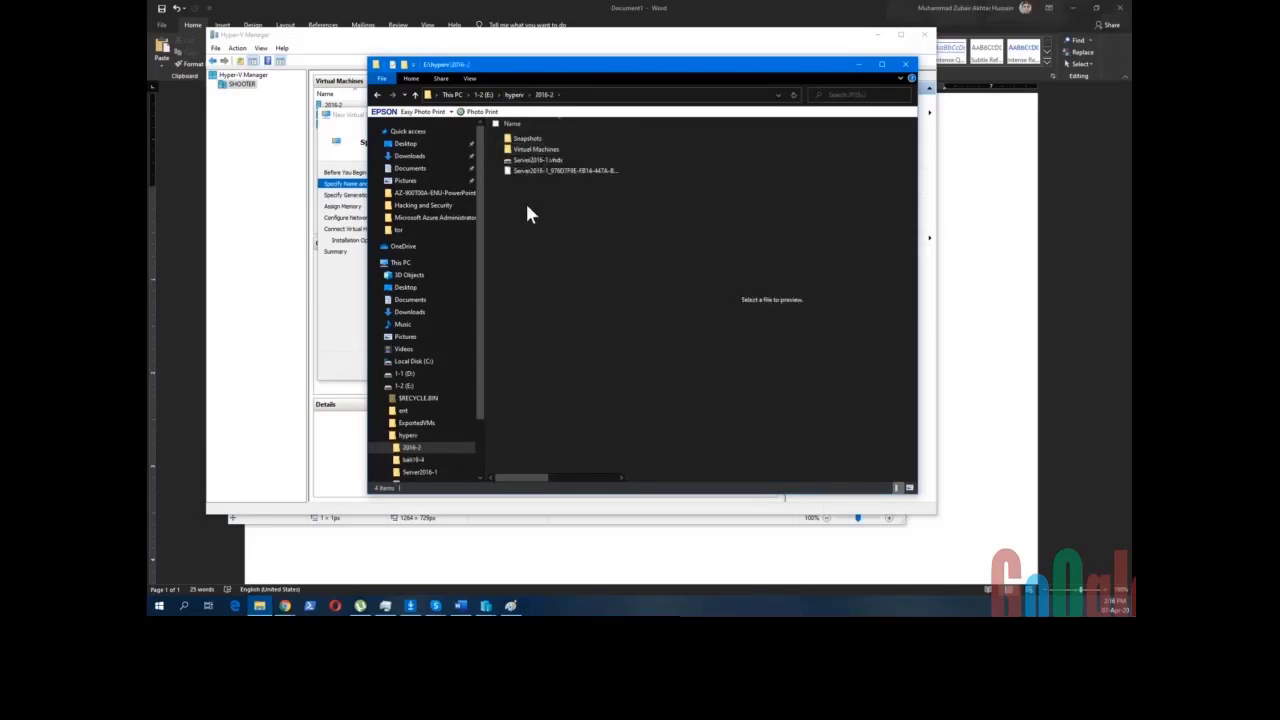
left_click(557, 161)
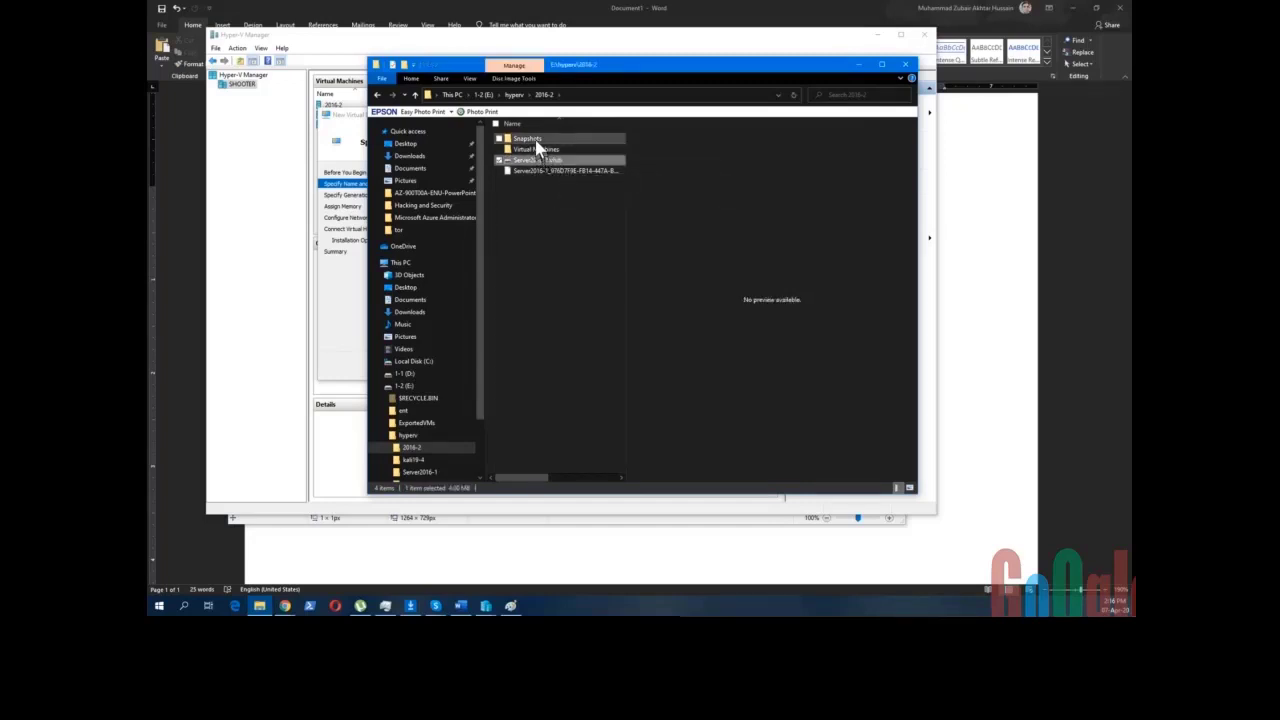
left_click(537, 200)
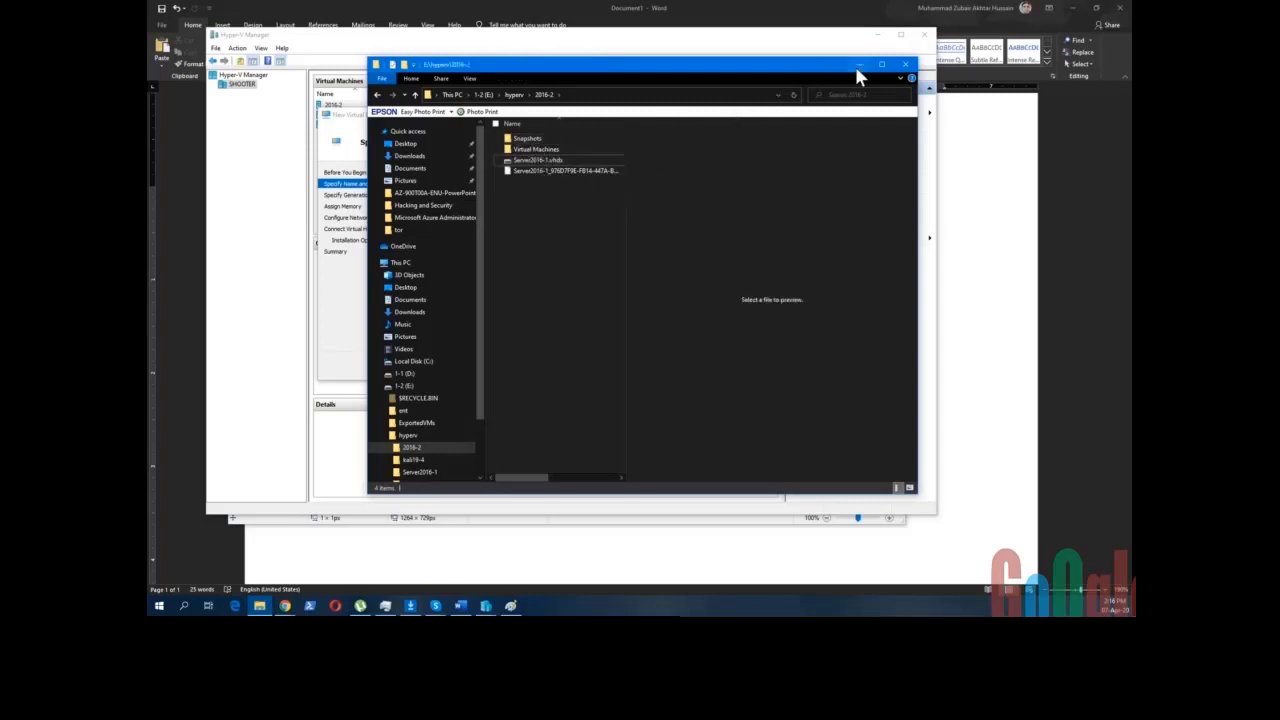
left_click(859, 66)
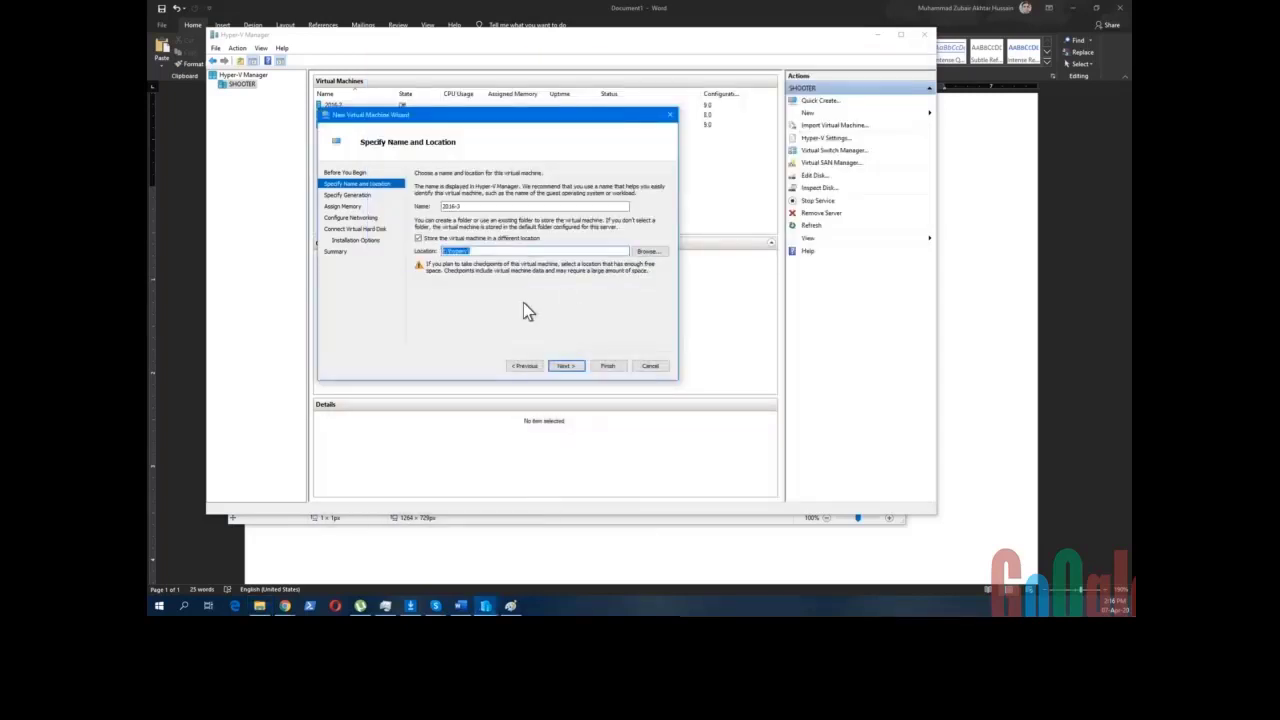
- Choose Generation 2 for 2016-3 on the Specify Generation page
left_click(563, 366)
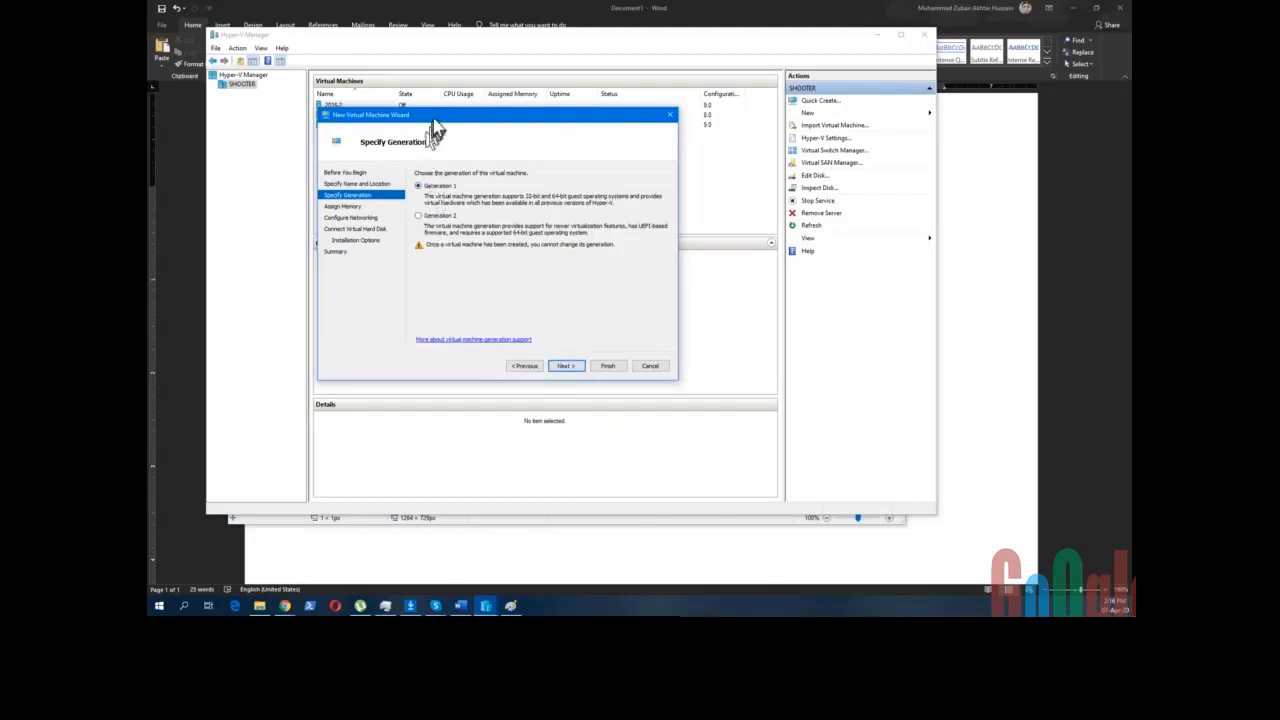
left_click_drag(433, 128, 510, 124)
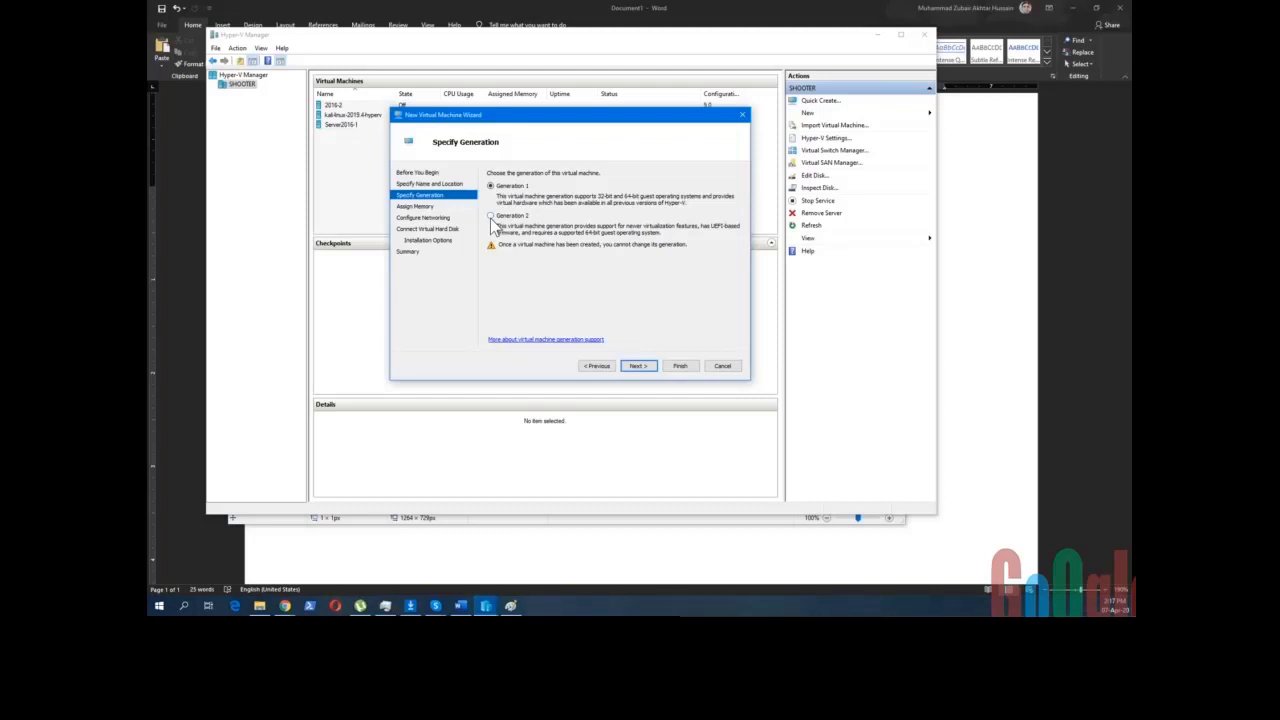
left_click(491, 219)
left_click(491, 188)
left_click(512, 217)
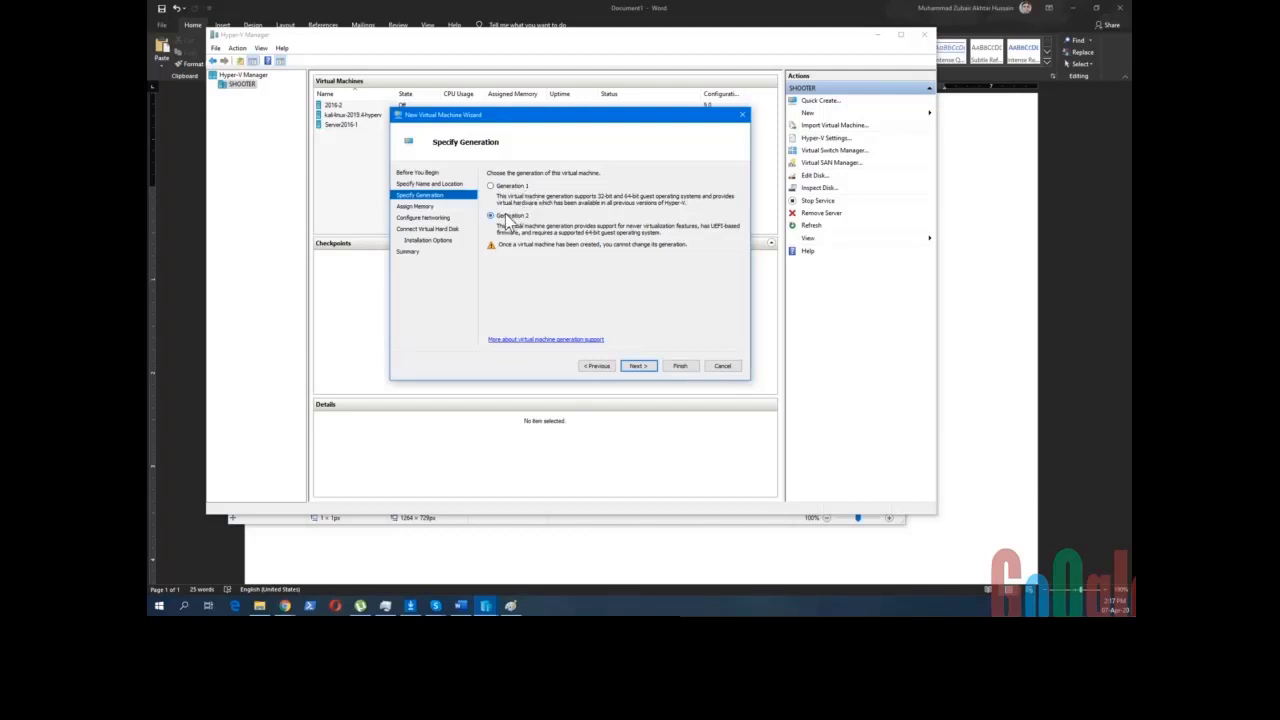
- Review the Assign Memory page, keeping 1024 MB startup memory with Dynamic Memory enabled
left_click(636, 366)
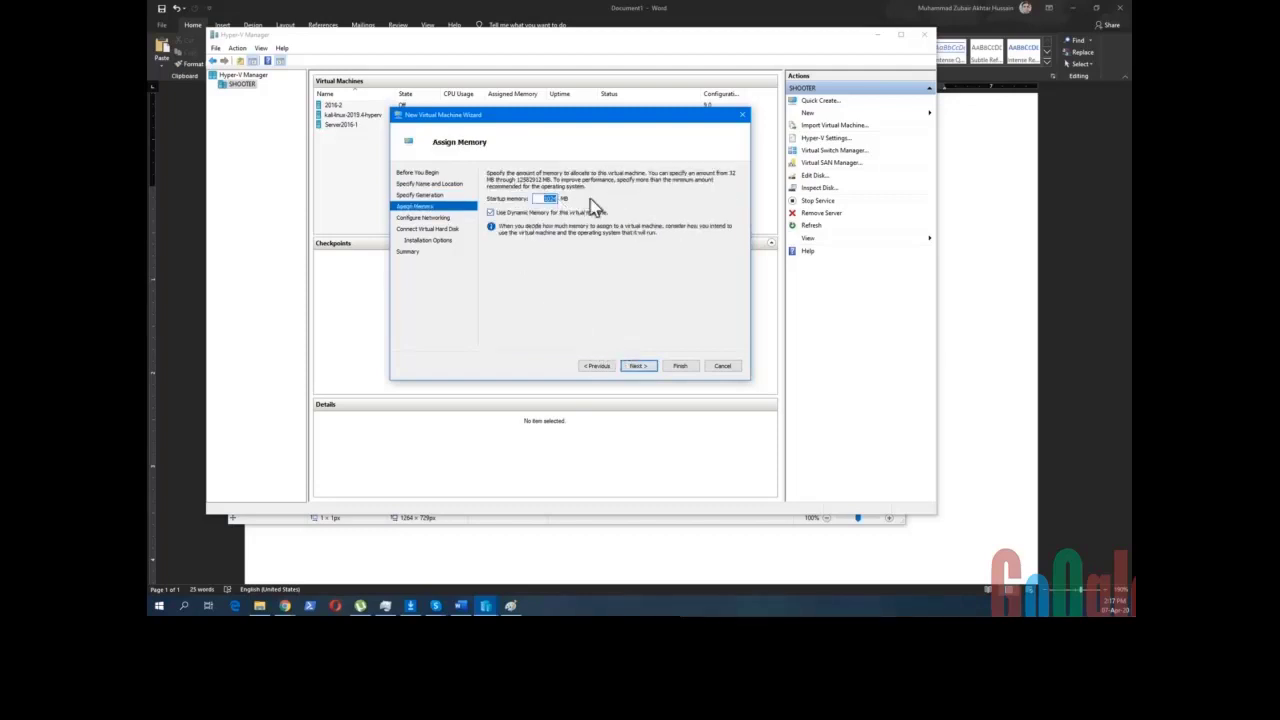
left_click(541, 199)
double_click(541, 199)
left_click(546, 198)
double_click(537, 199)
- Set the network adapter connection from Not Connected to NewWiFi-Switch
left_click(639, 366)
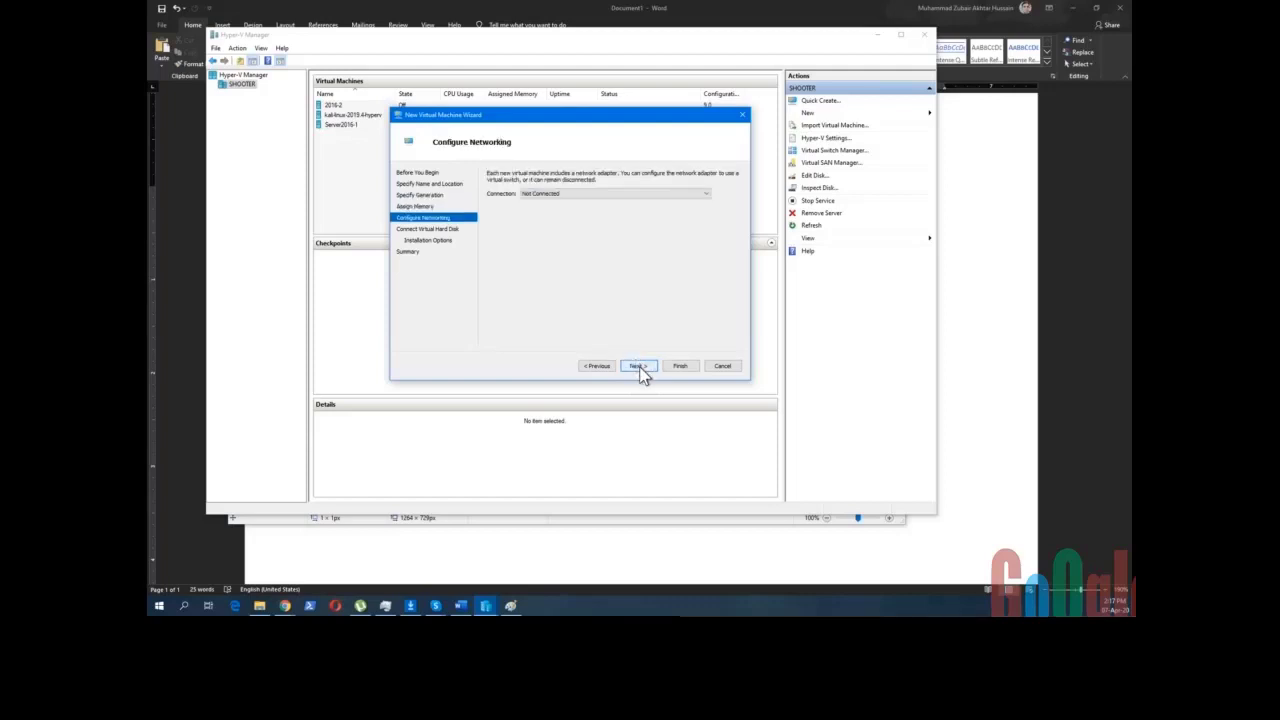
left_click(562, 194)
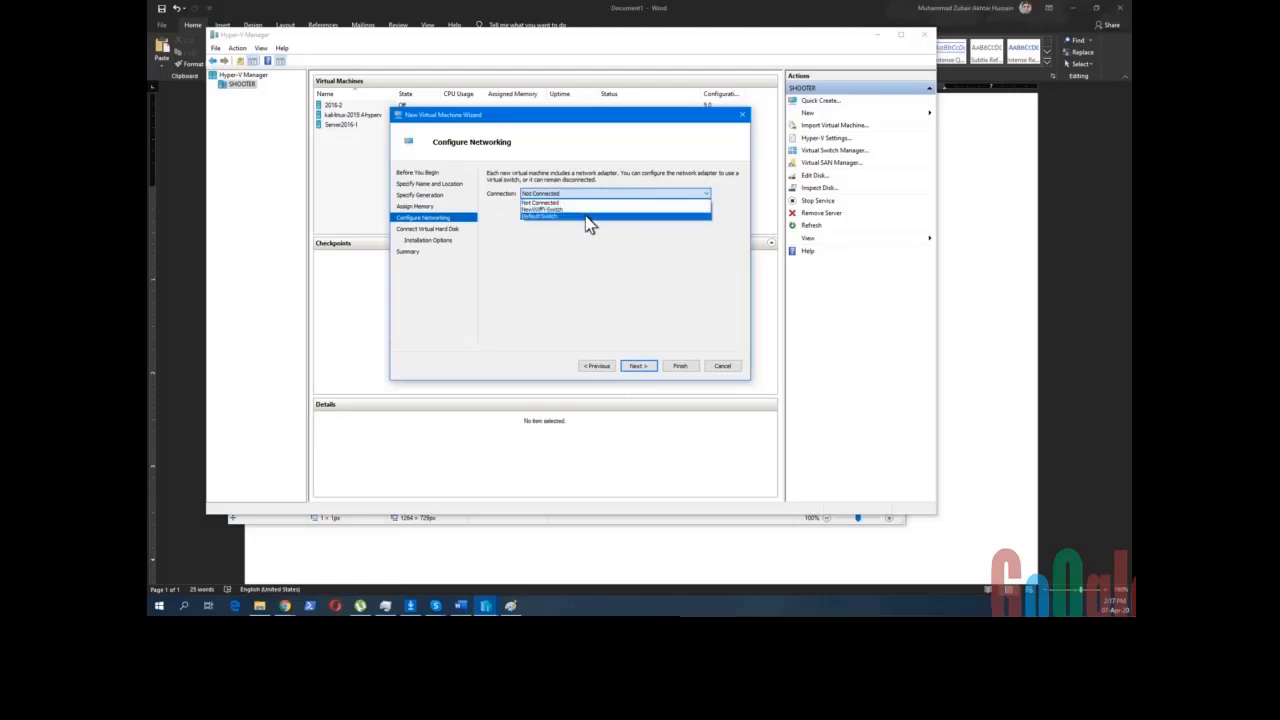
left_click(587, 210)
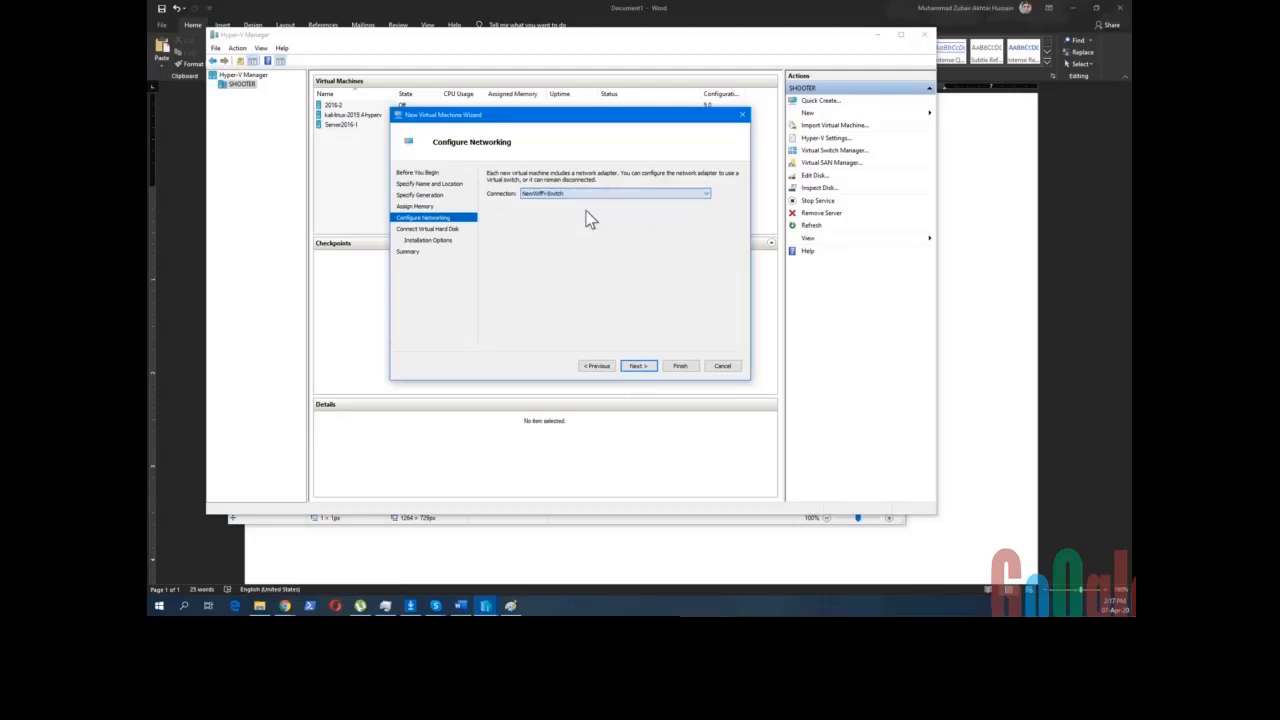
left_click(638, 366)
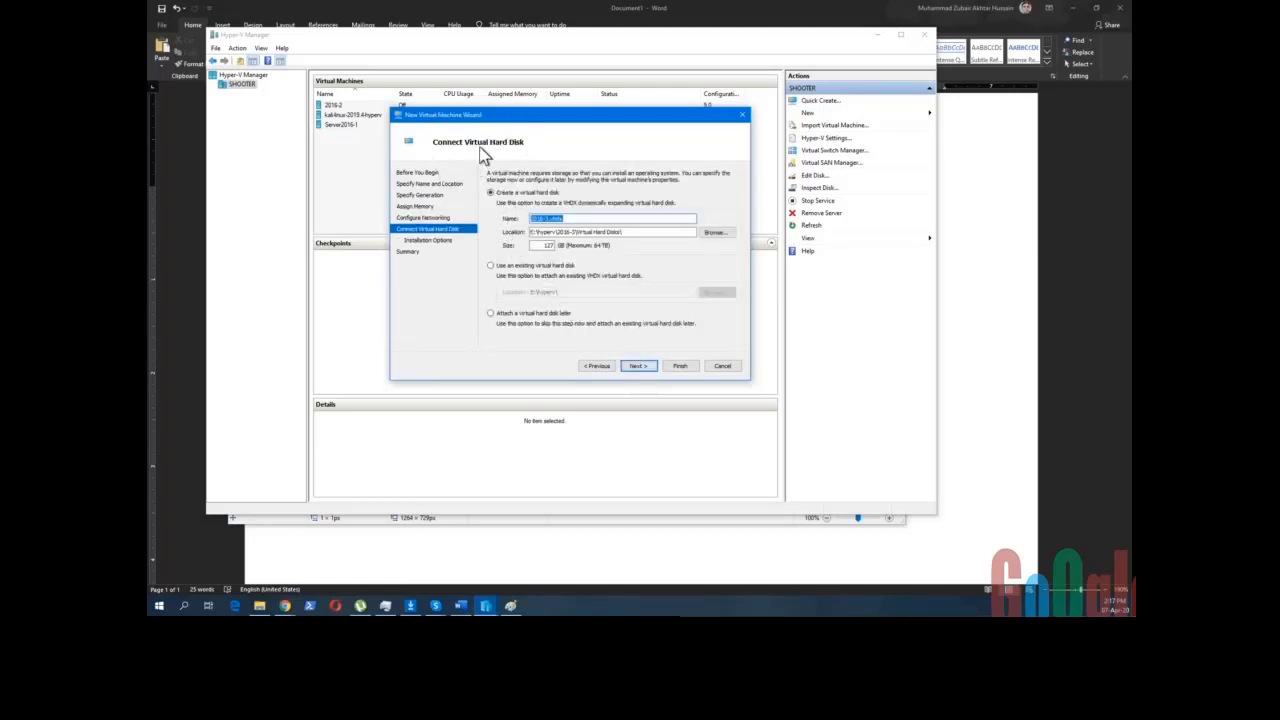
- Shrink the 2016-3.vhdx virtual hard disk from the default 127 GB size
double_click(547, 245)
type("20")
left_click(550, 270)
left_click(638, 366)
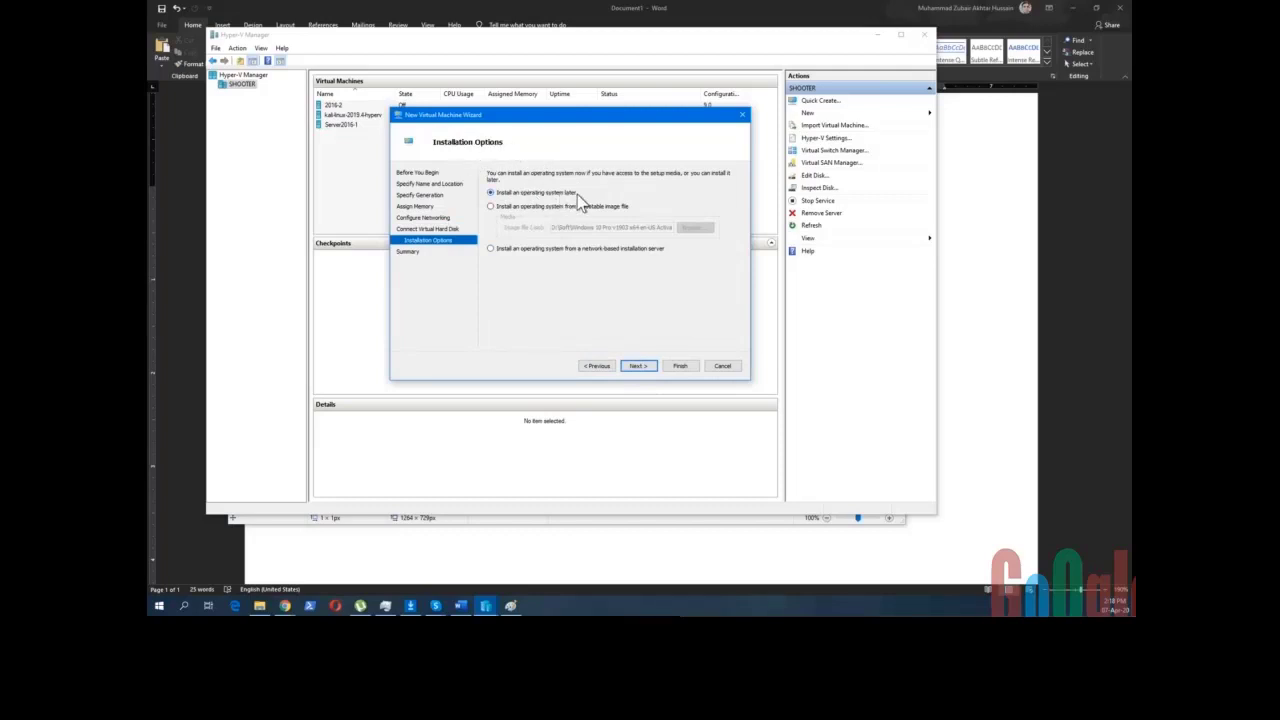
- Install the OS from the Windows Server 2016 evaluation ISO in the 'Windows Server 2016 Eval 180d' folder
left_click(533, 207)
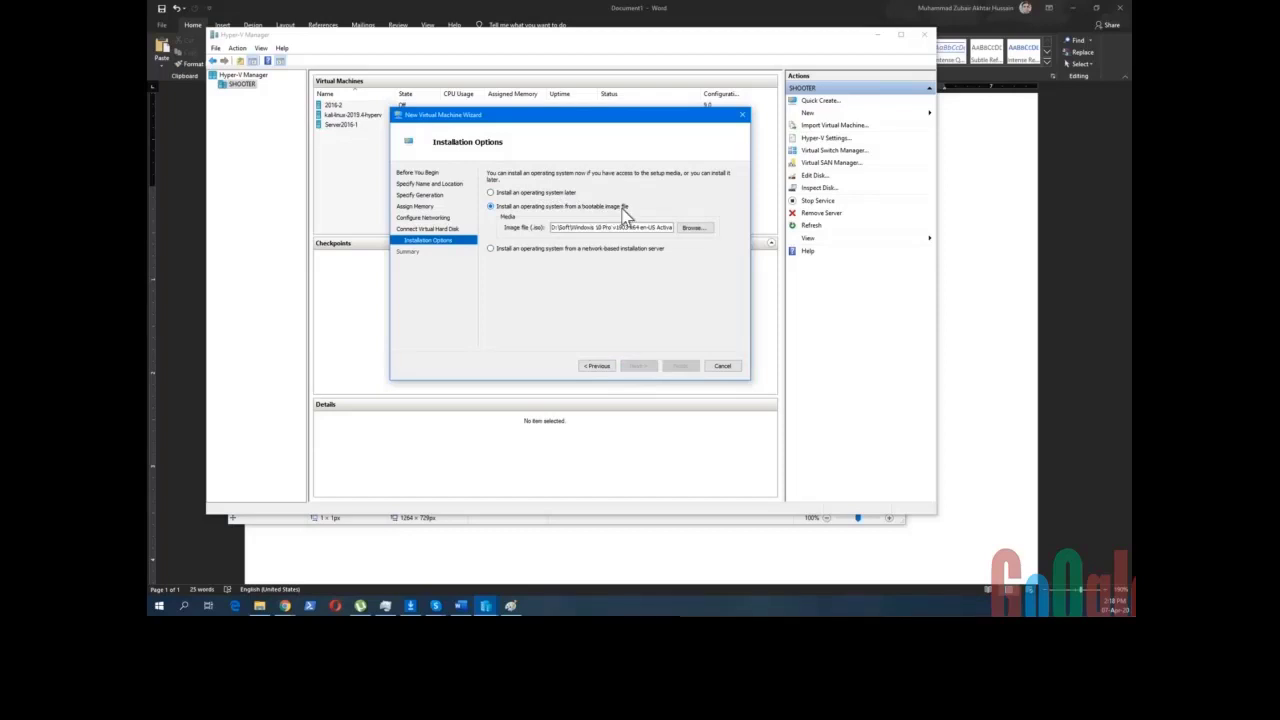
left_click(691, 227)
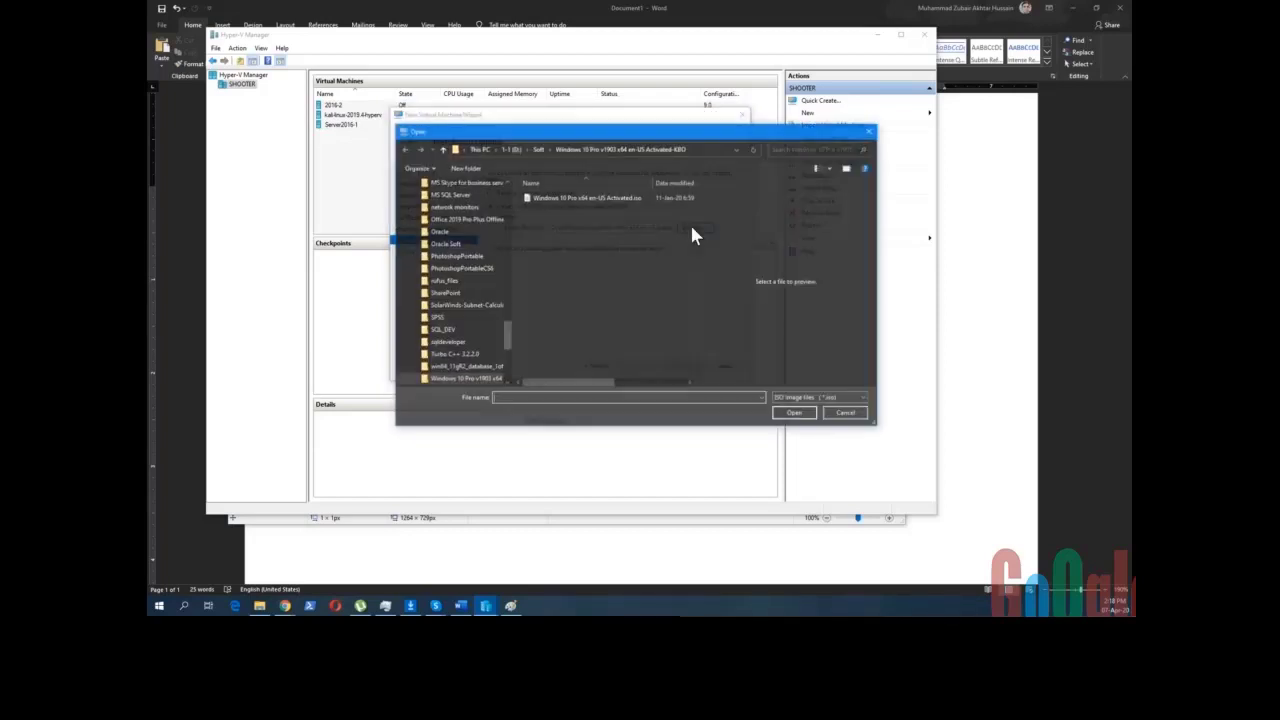
left_click(580, 198)
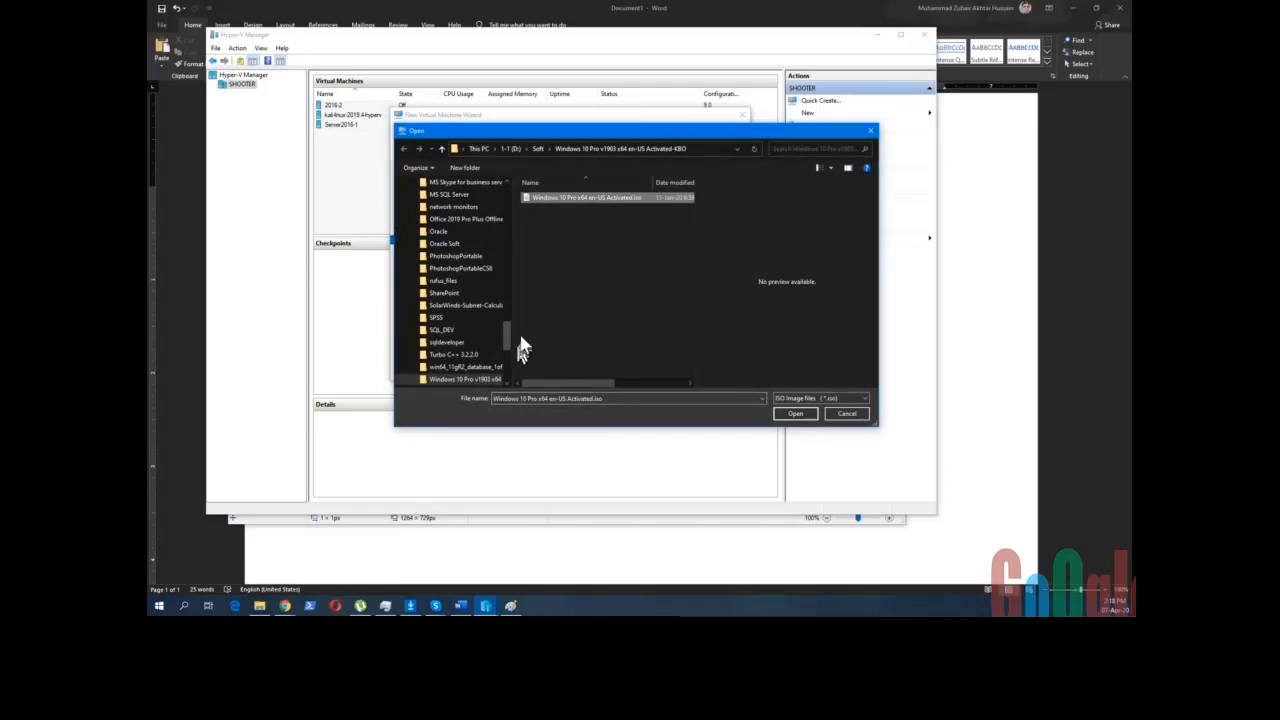
left_click_drag(509, 334, 512, 345)
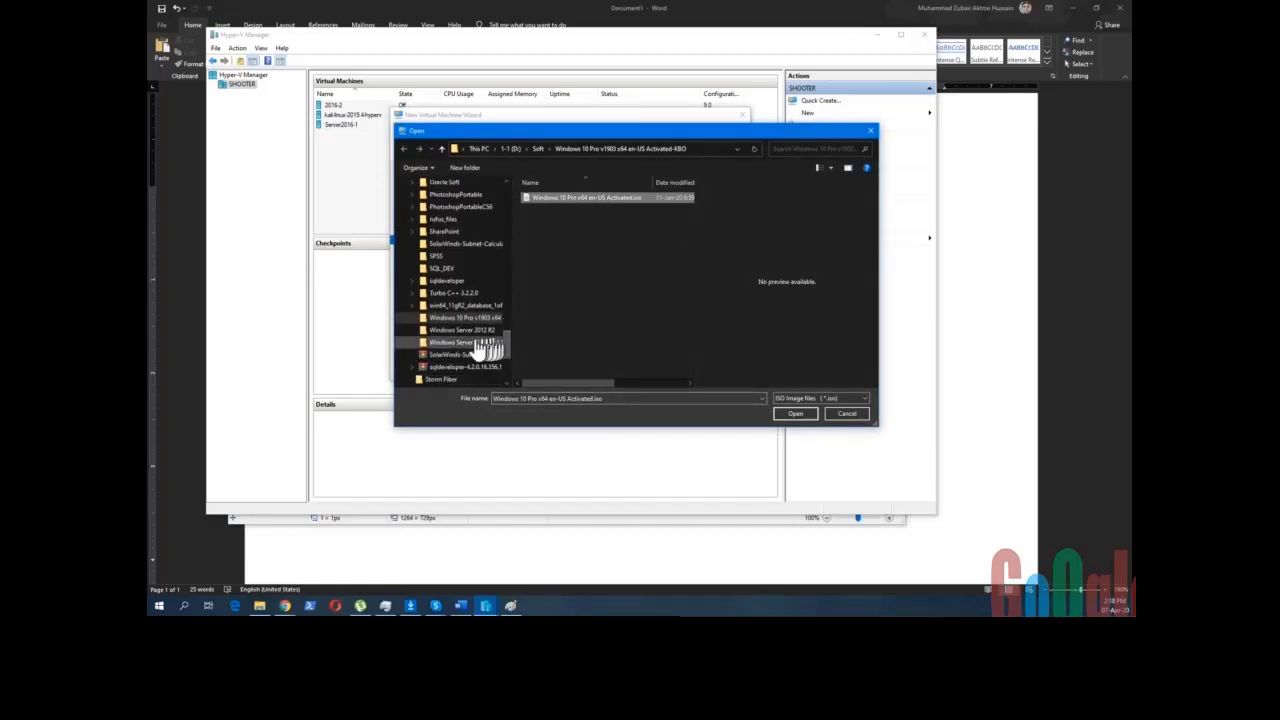
left_click(475, 342)
left_click(576, 200)
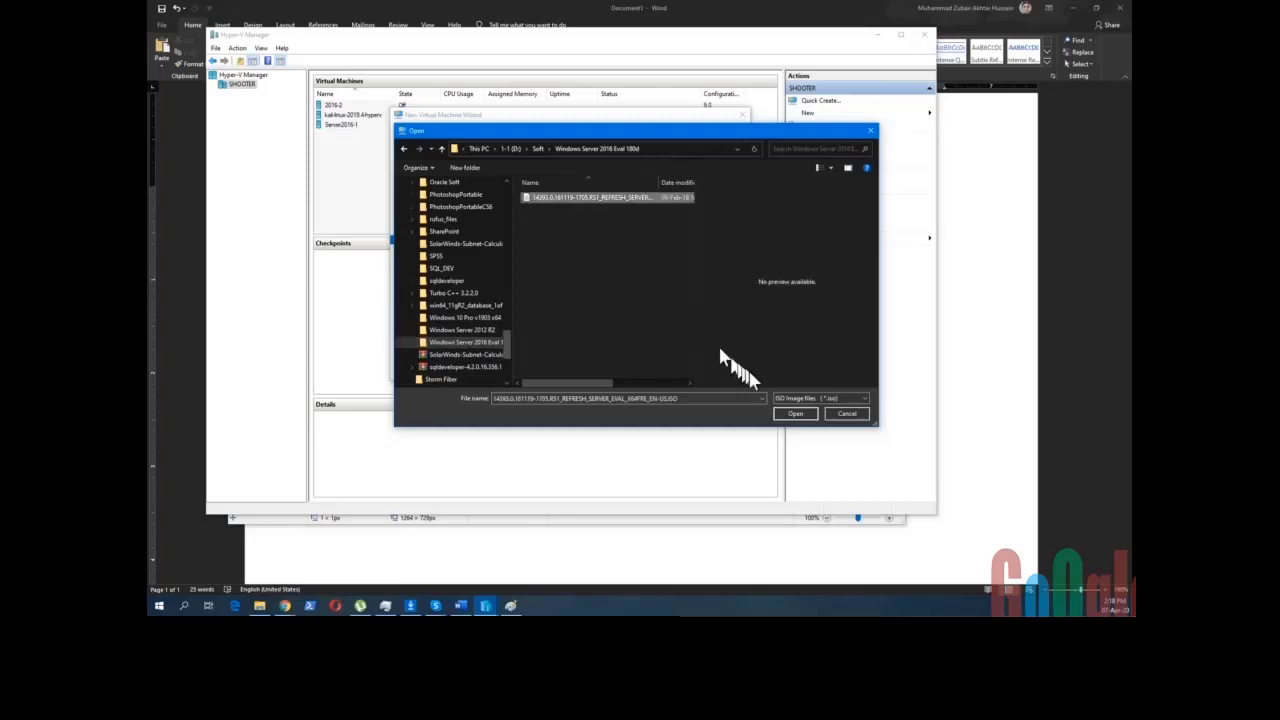
left_click(790, 415)
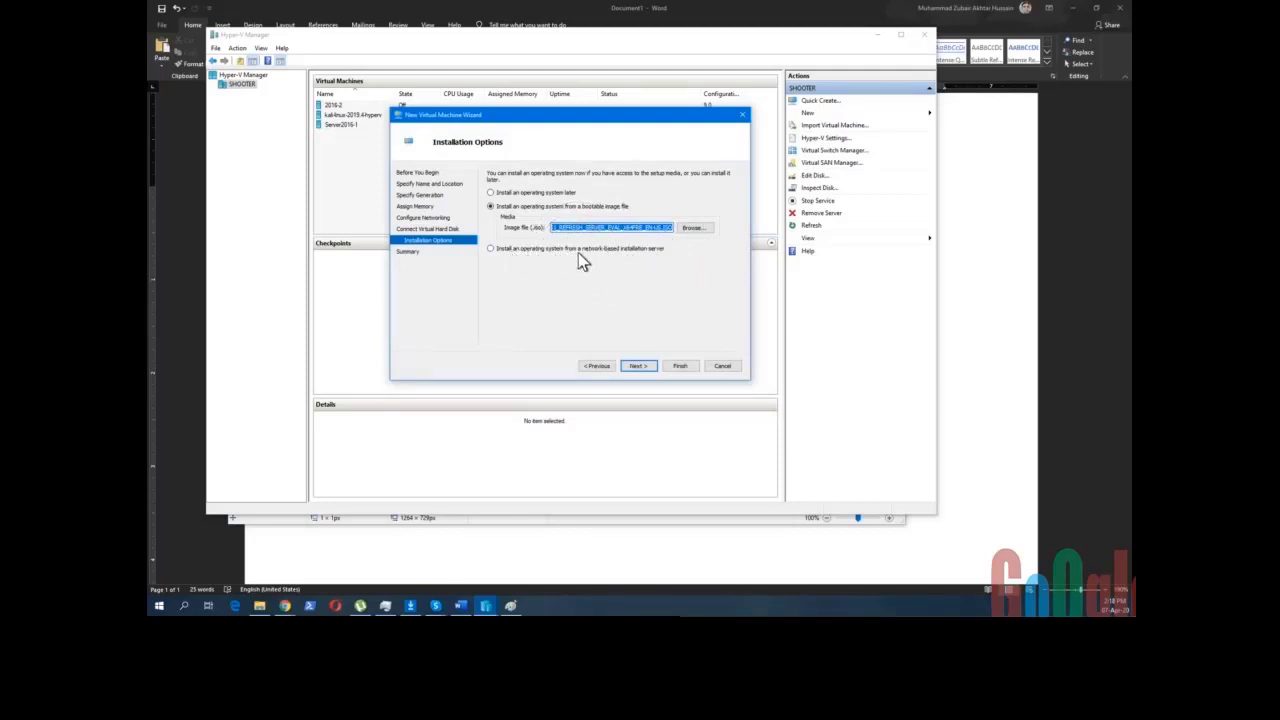
- Review the summary and finish creating the Generation 2 VM 2016-3
left_click(640, 366)
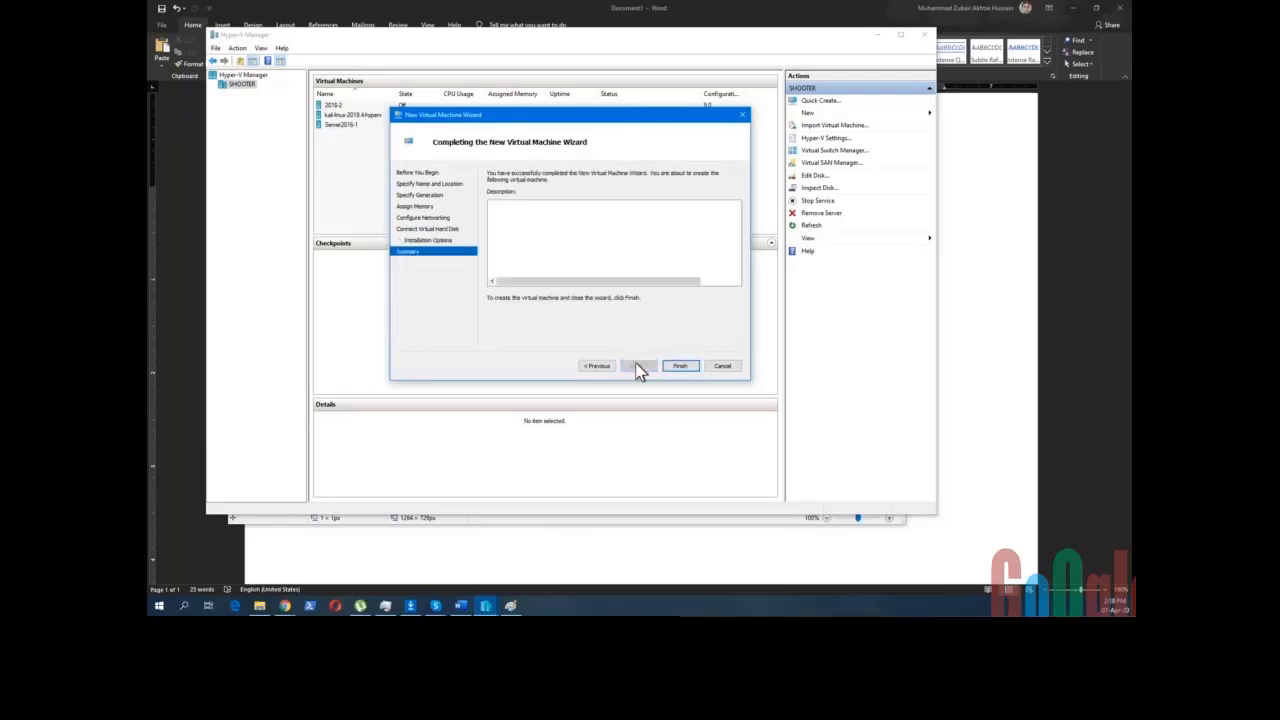
left_click(680, 366)
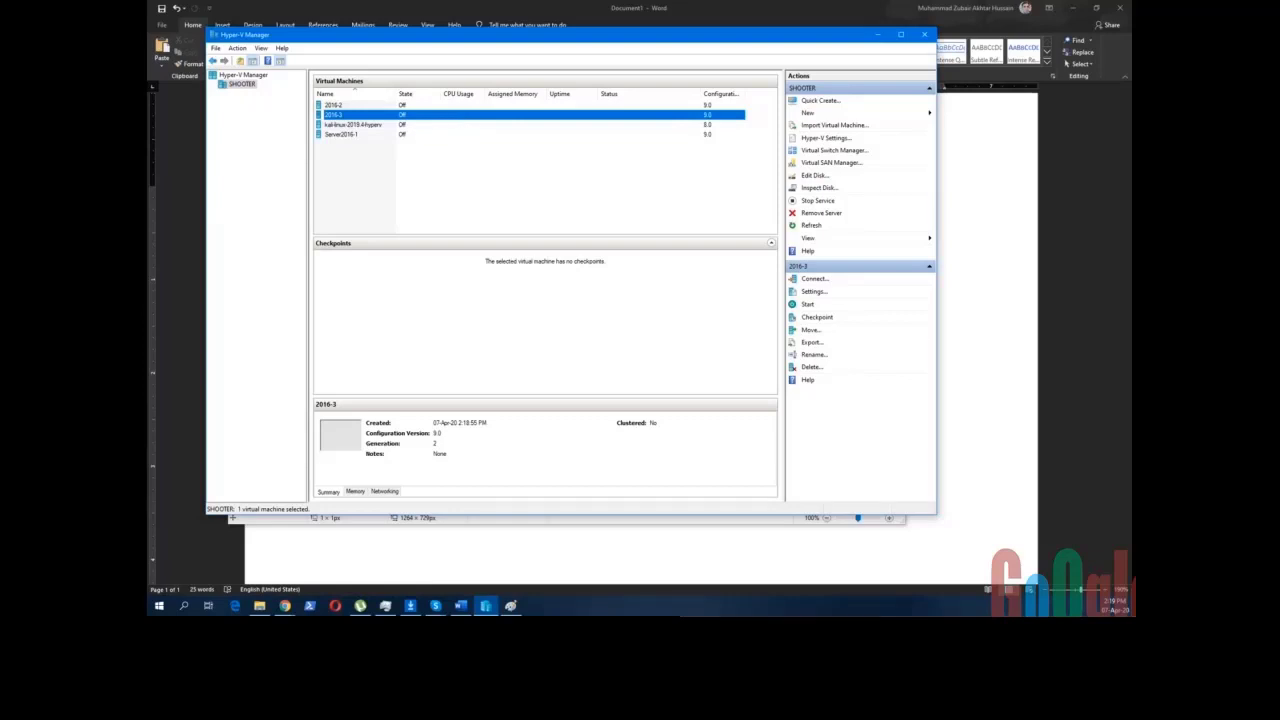
- Connect to 2016-3, power it on, and boot it from the Server 2016 ISO
double_click(335, 118)
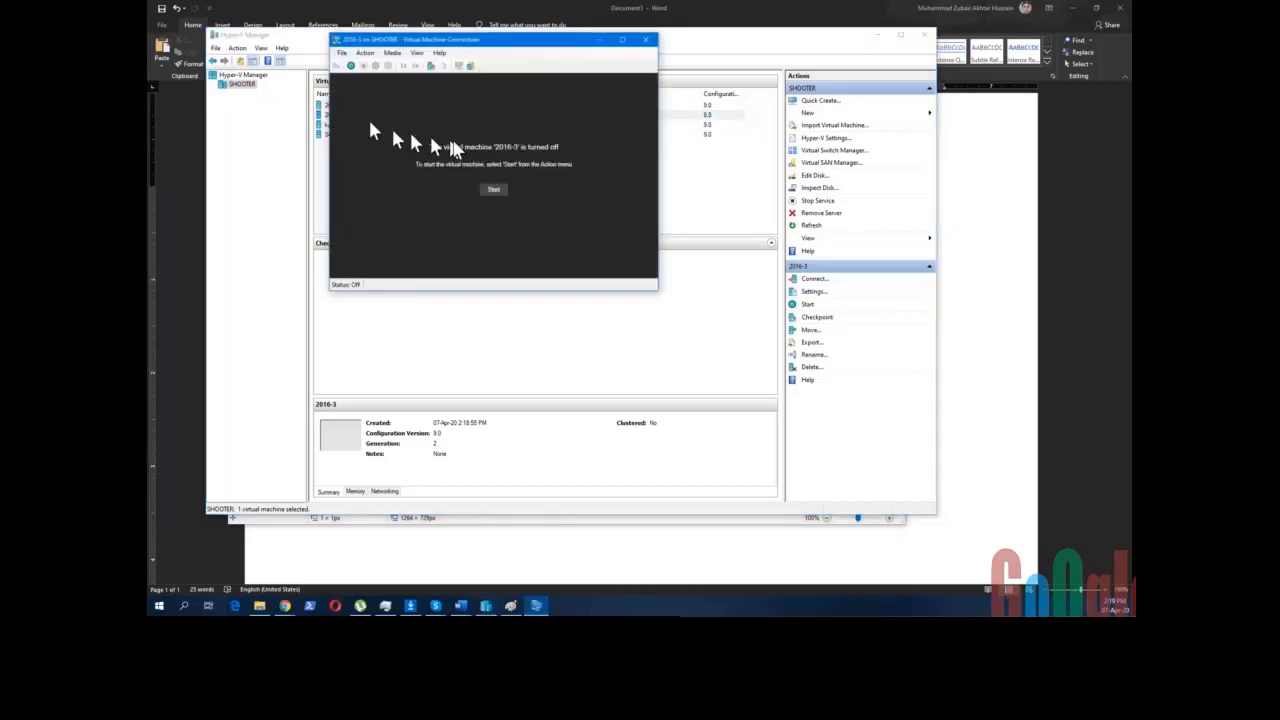
left_click_drag(388, 42, 543, 146)
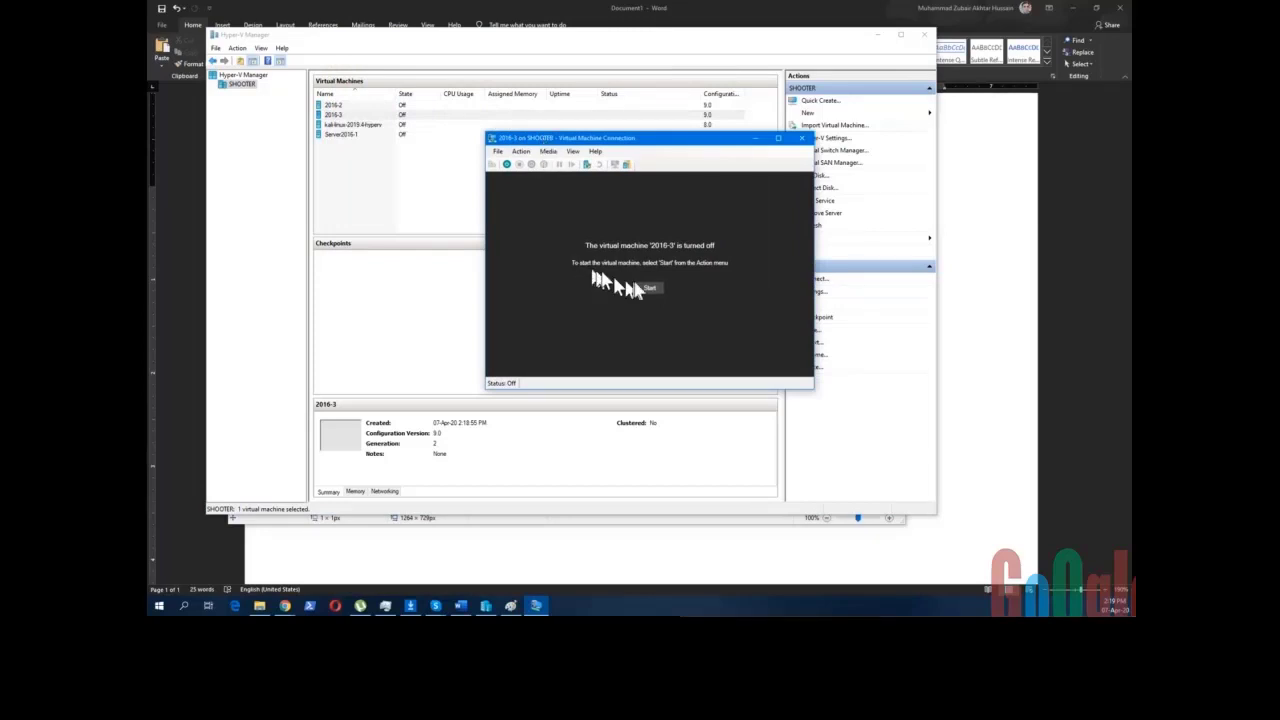
left_click(652, 292)
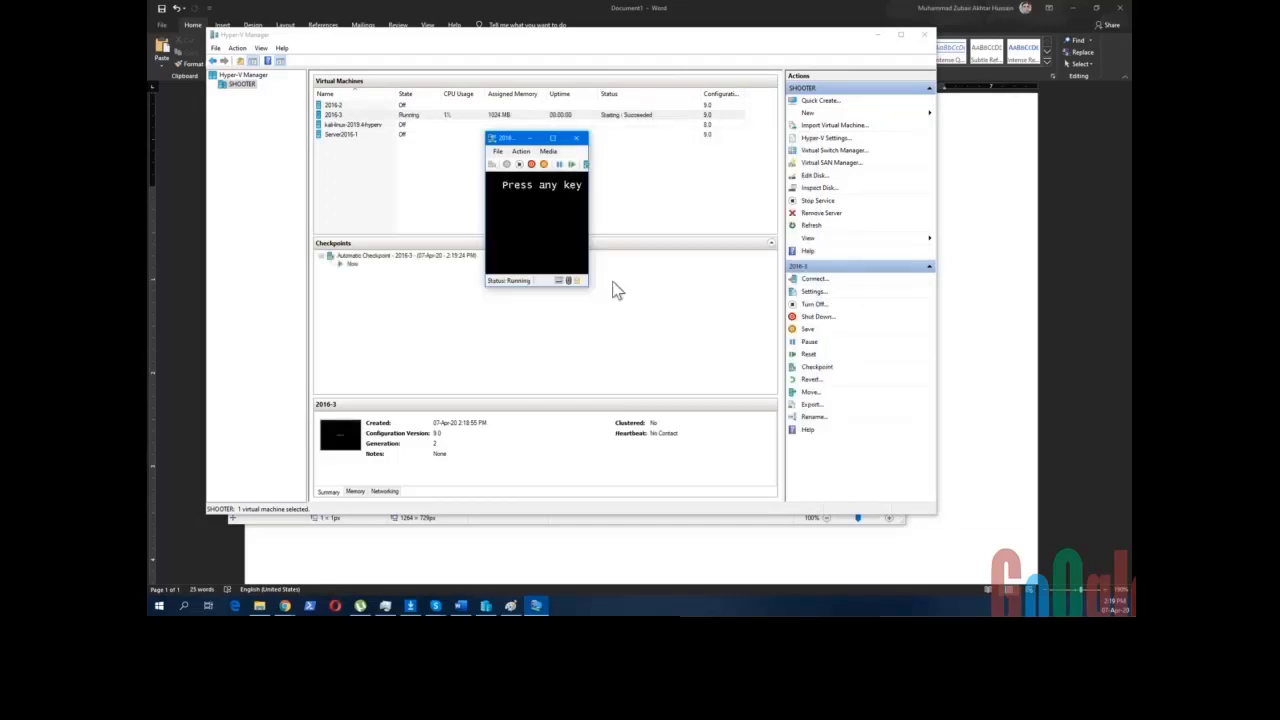
key("Return")
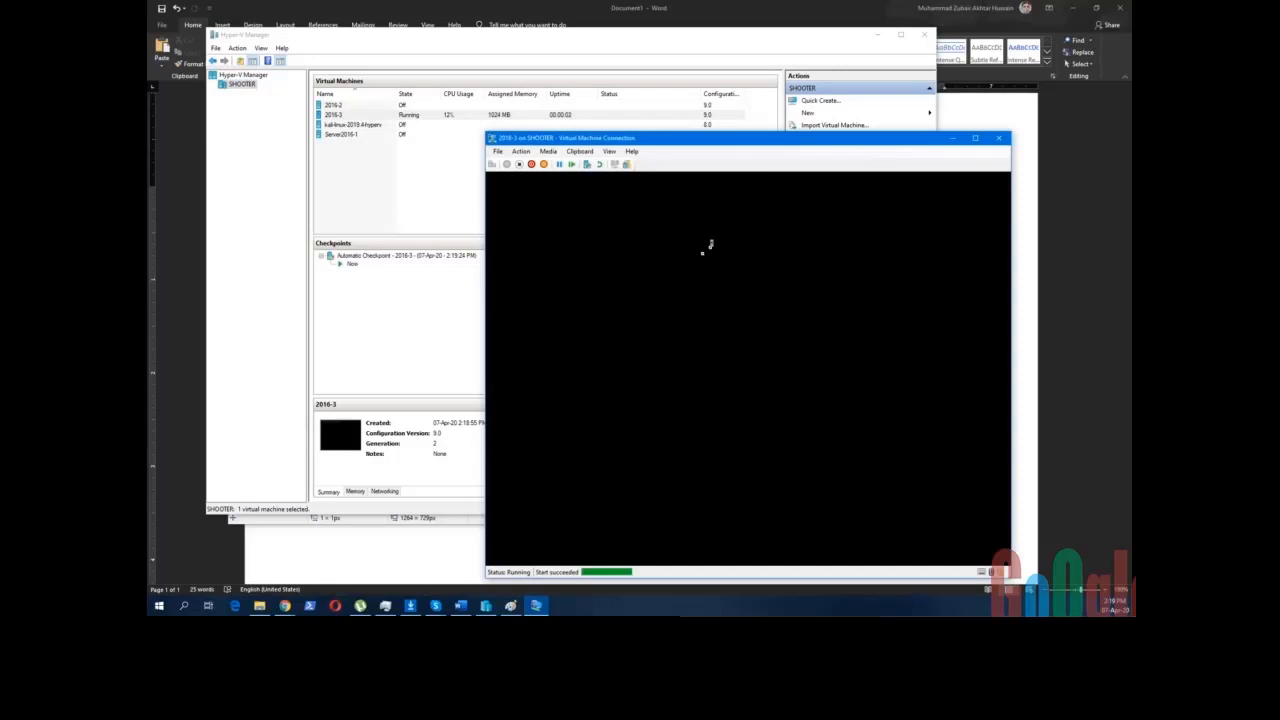
left_click_drag(718, 152, 540, 57)
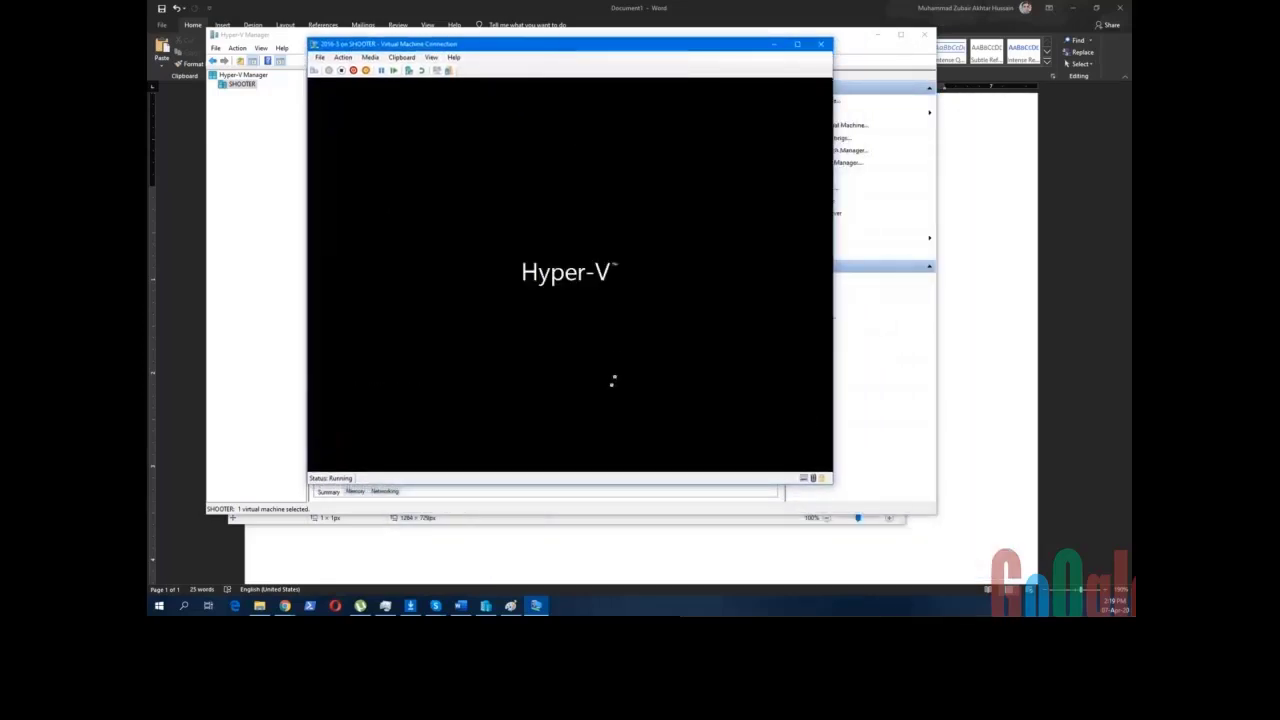